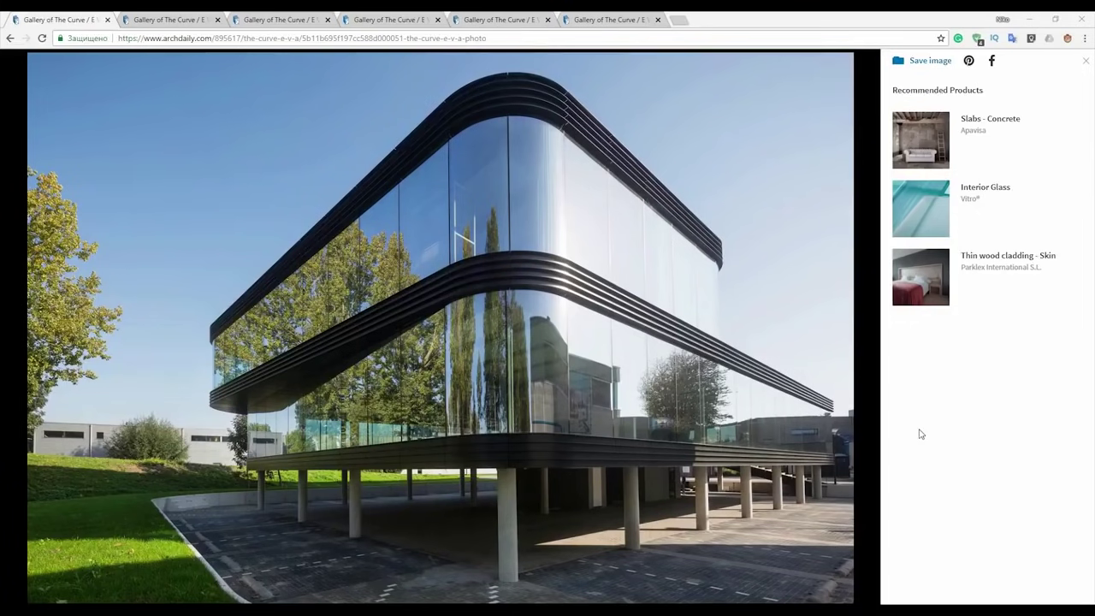
Step: Browse The Curve / E V A night, exterior and interior photos, ending on the ground-floor plan
left_click(195, 22)
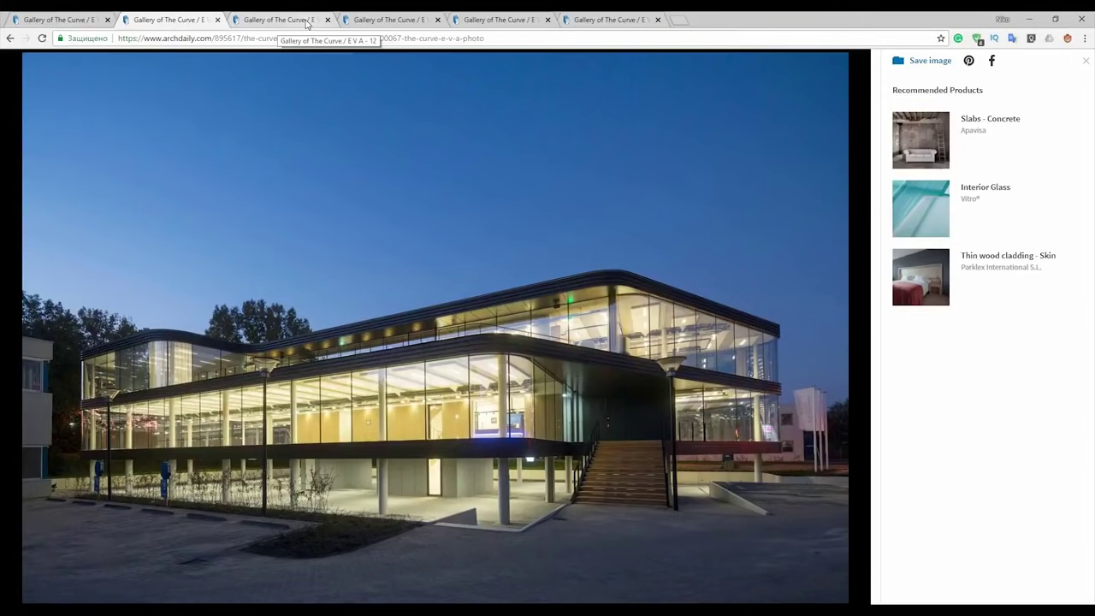
left_click(299, 20)
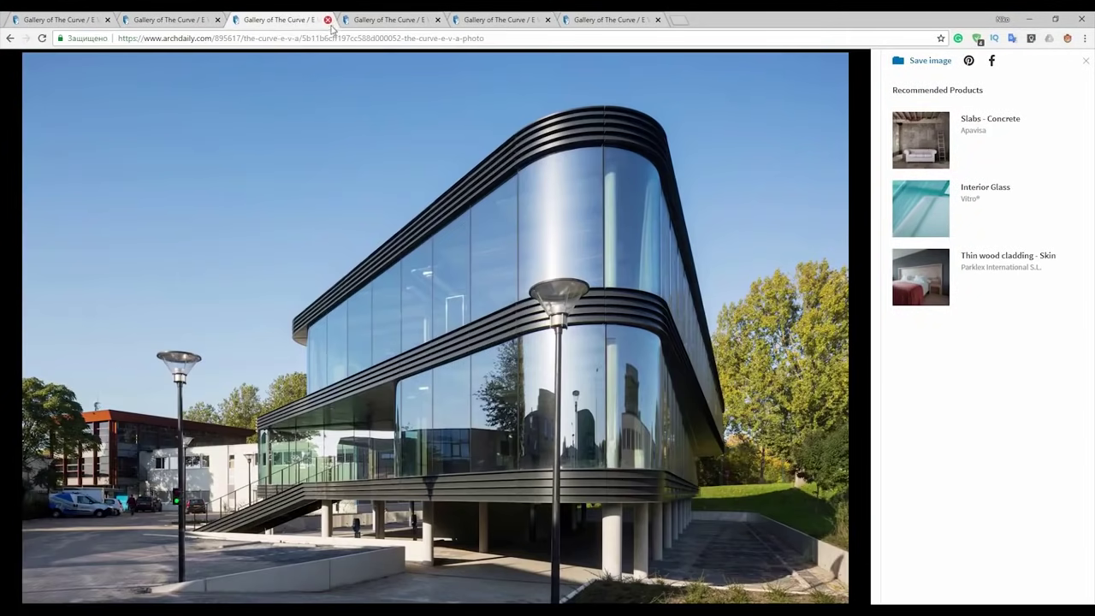
left_click(373, 22)
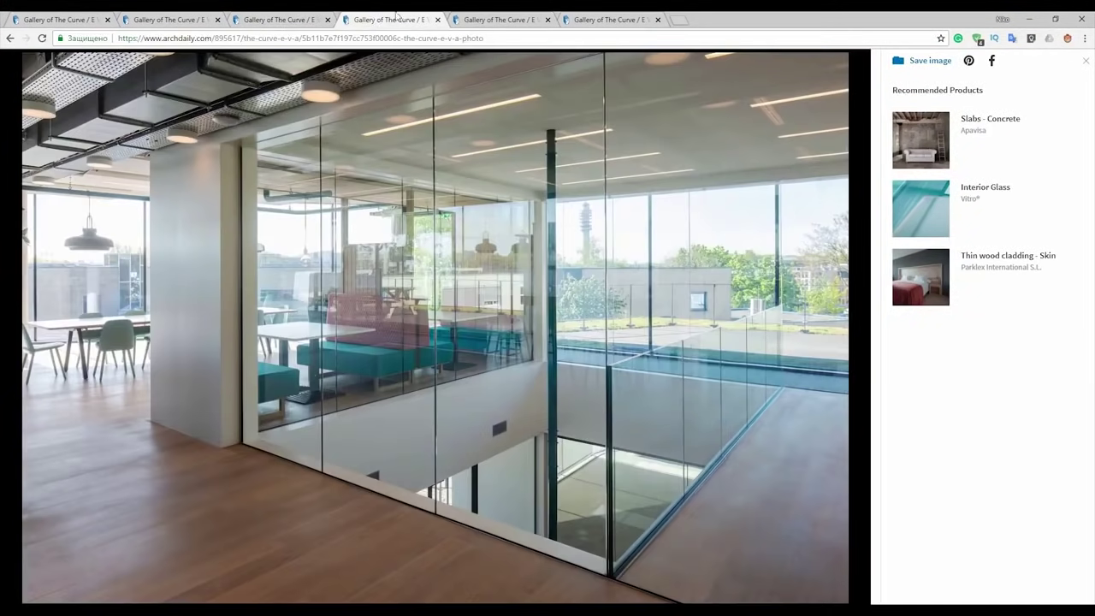
left_click(472, 21)
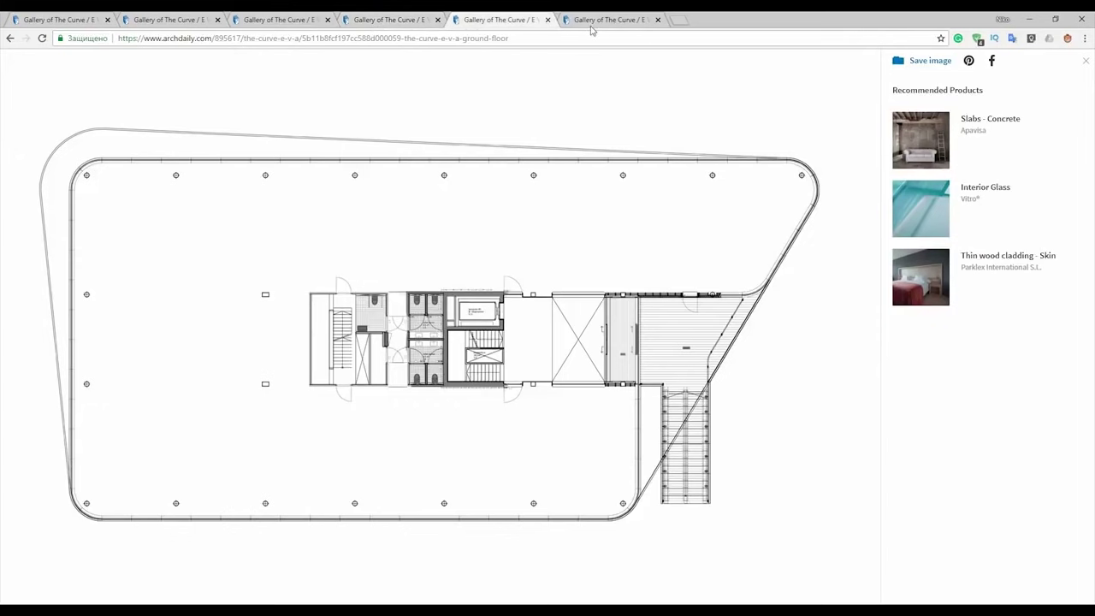
mouse_move(401, 152)
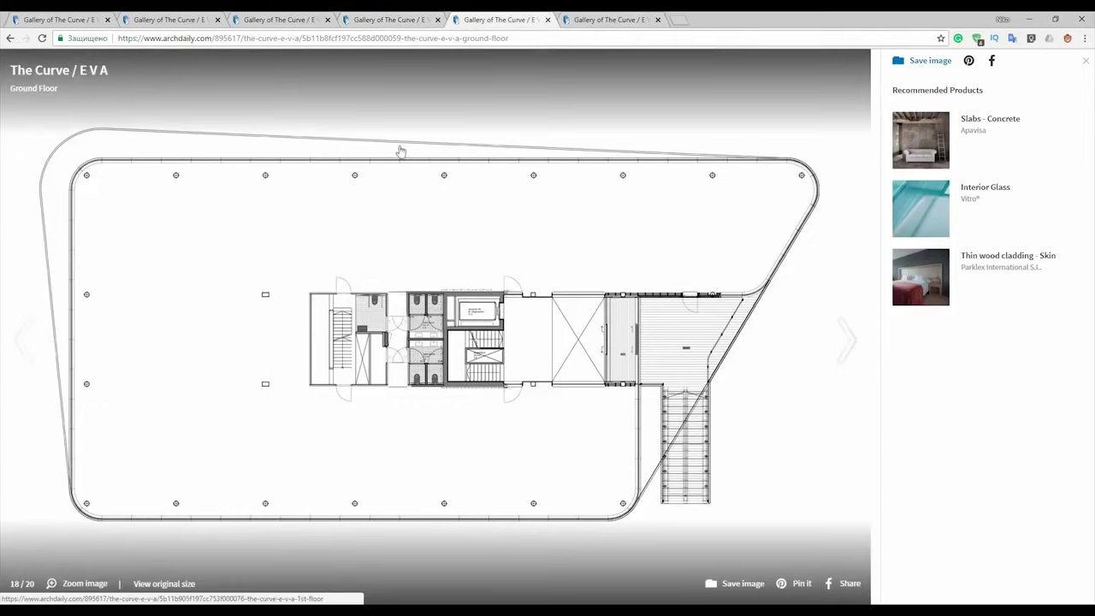
Step: View the first-floor plan, then return to the ground-floor plan drawing
left_click(612, 21)
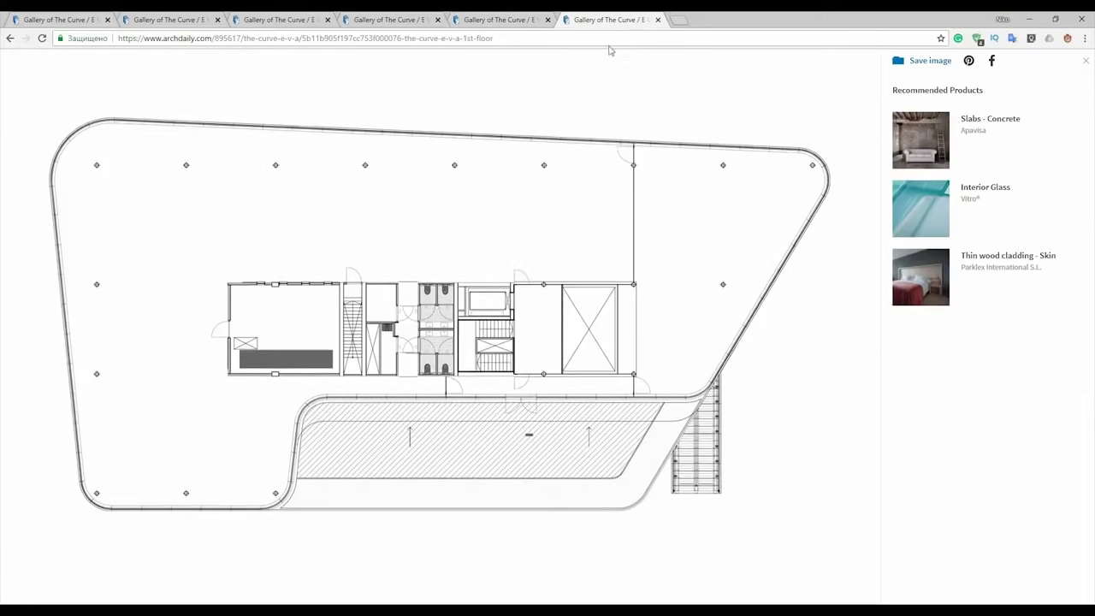
left_click(482, 19)
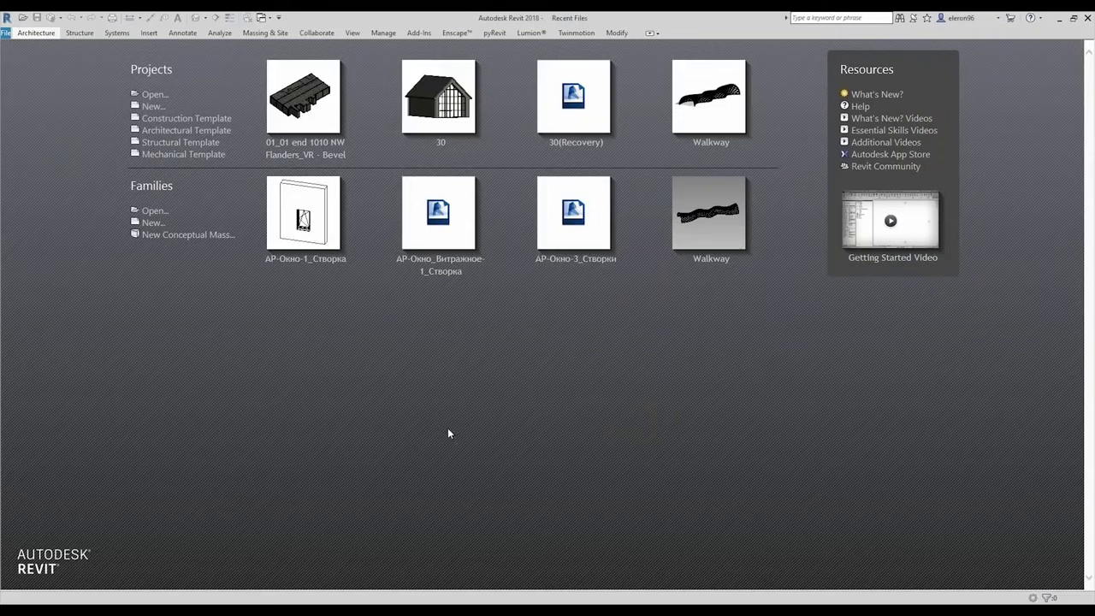
Step: Start an architectural project and copy Level 2 up 5000 in East elevation to make Level 3
left_click(190, 130)
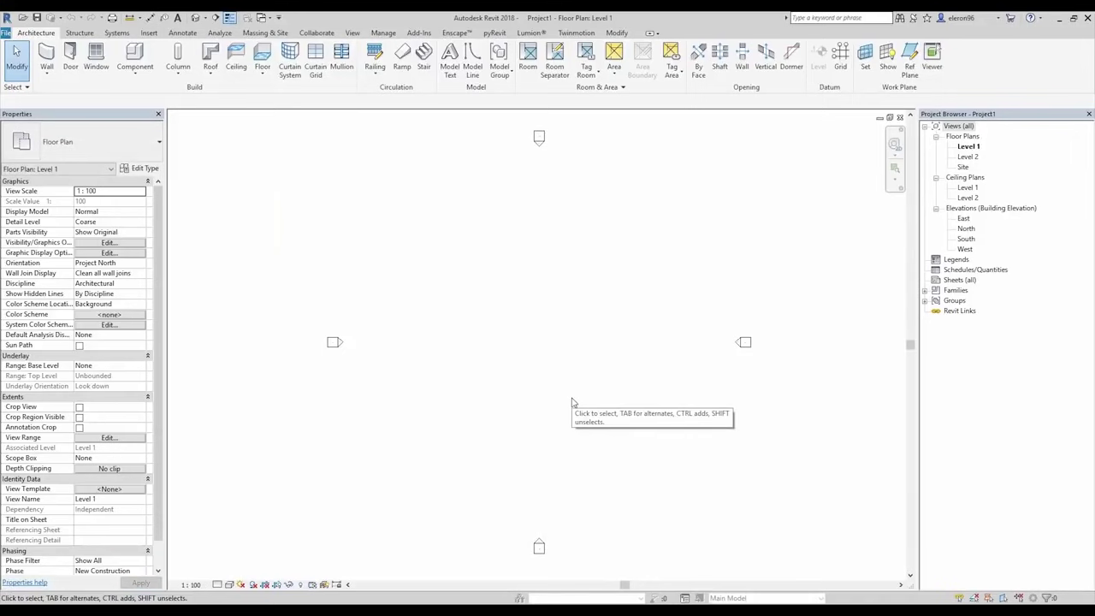
double_click(965, 218)
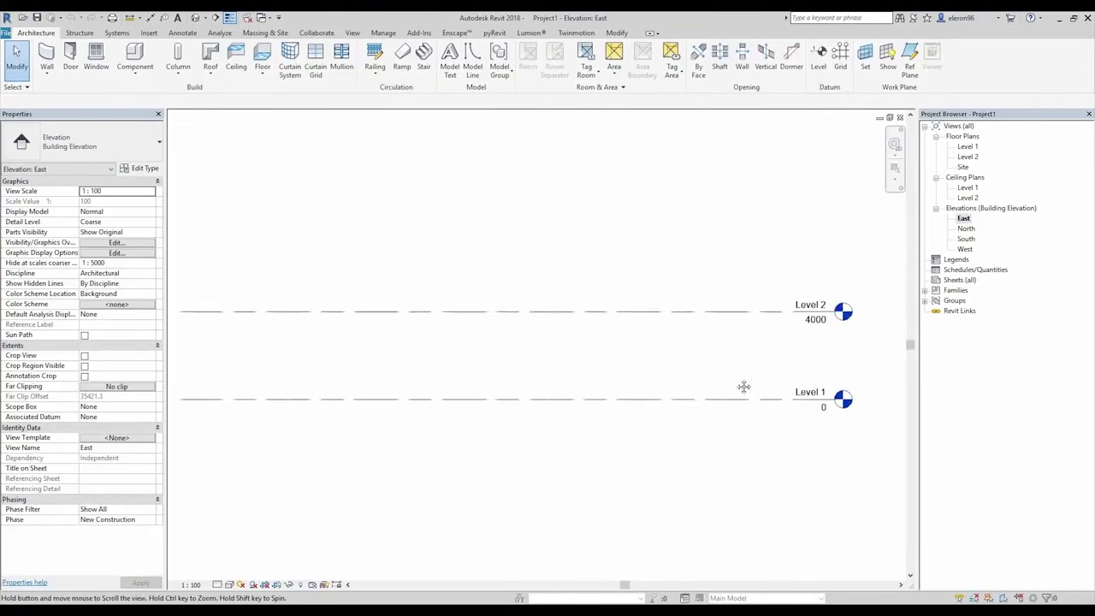
middle_click_drag(744, 387, 675, 384)
left_click_drag(663, 309, 624, 387)
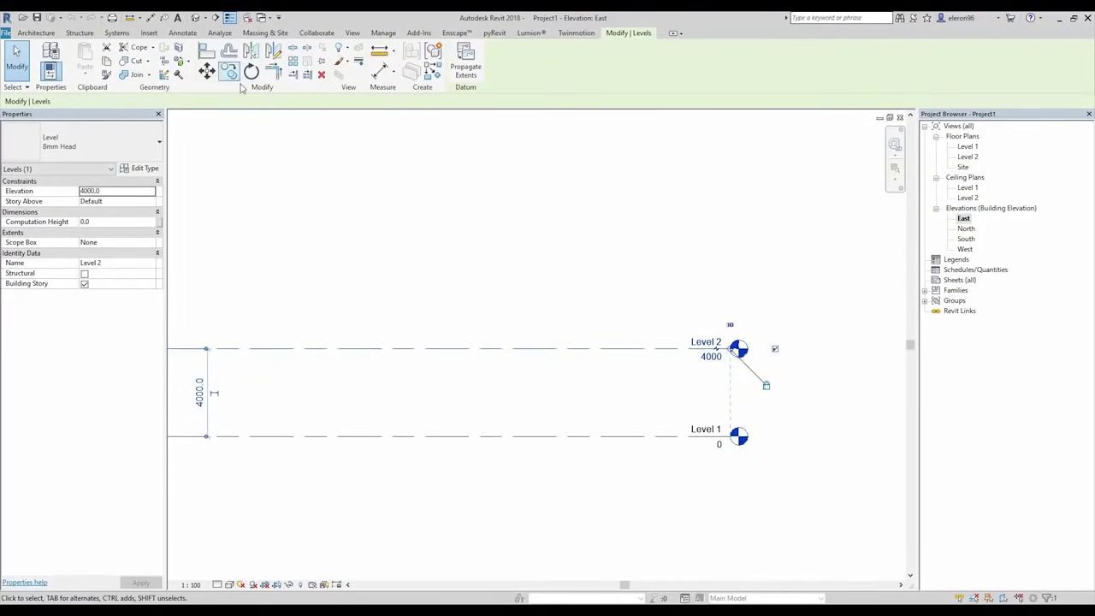
left_click(229, 72)
left_click(644, 348)
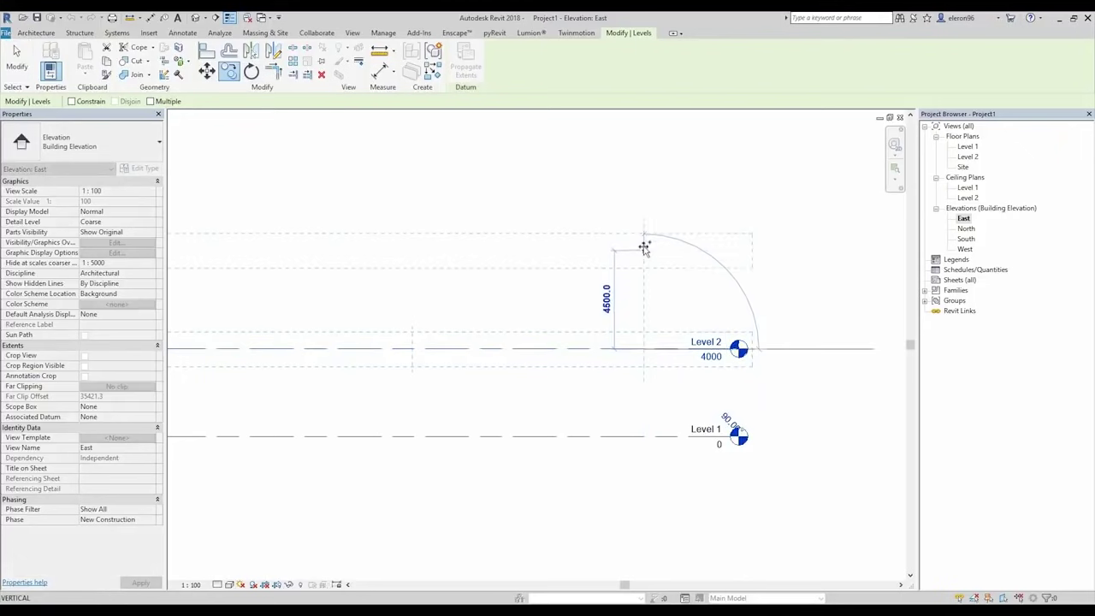
type("5000")
key("Return")
key("Escape")
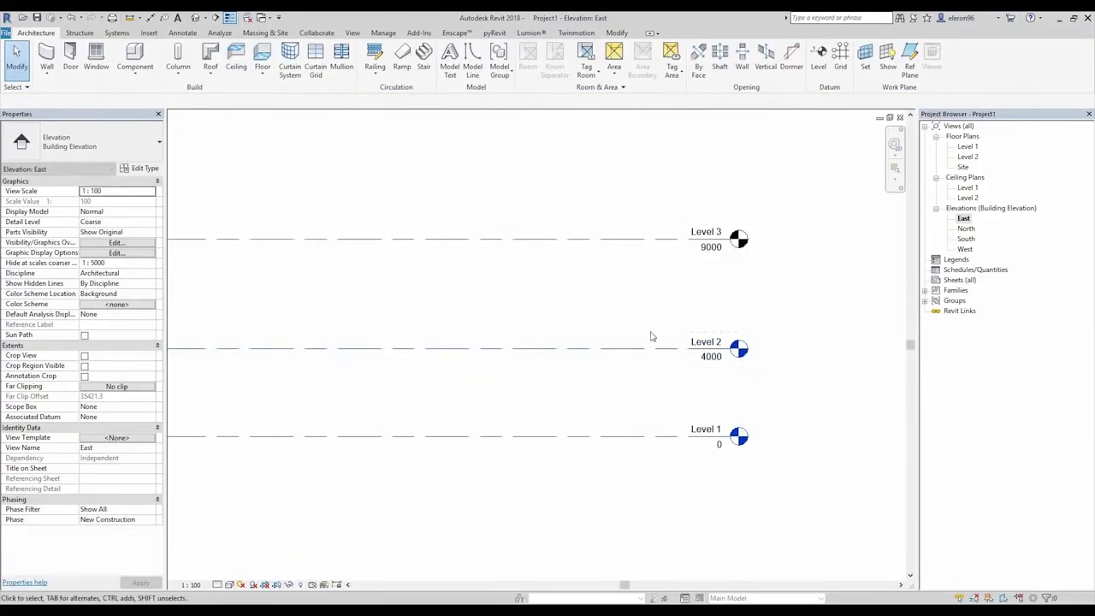
scroll(650, 336, "up", 2)
Step: Set Level 3's elevation to 8000 and recentre the three levels
left_click(625, 392)
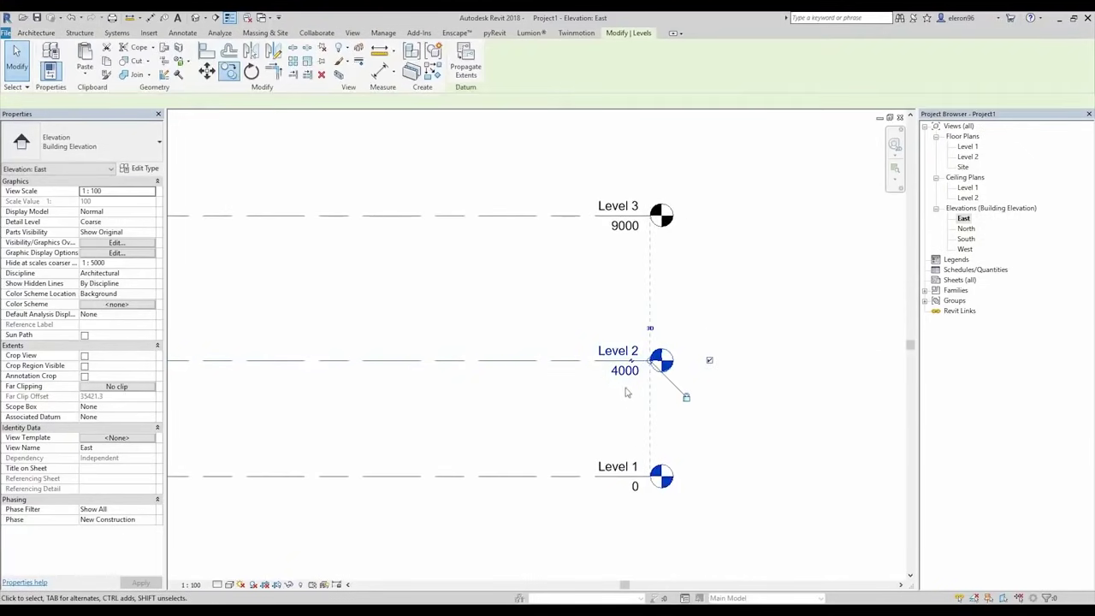
middle_click_drag(583, 226, 567, 286)
left_click_drag(550, 257, 520, 340)
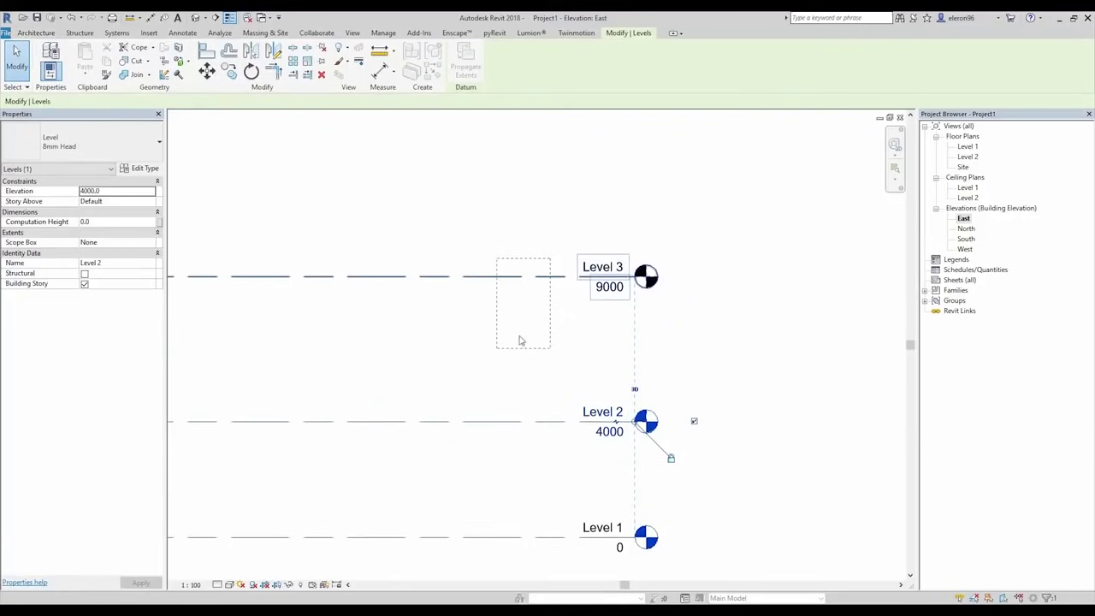
left_click(609, 286)
type("80")
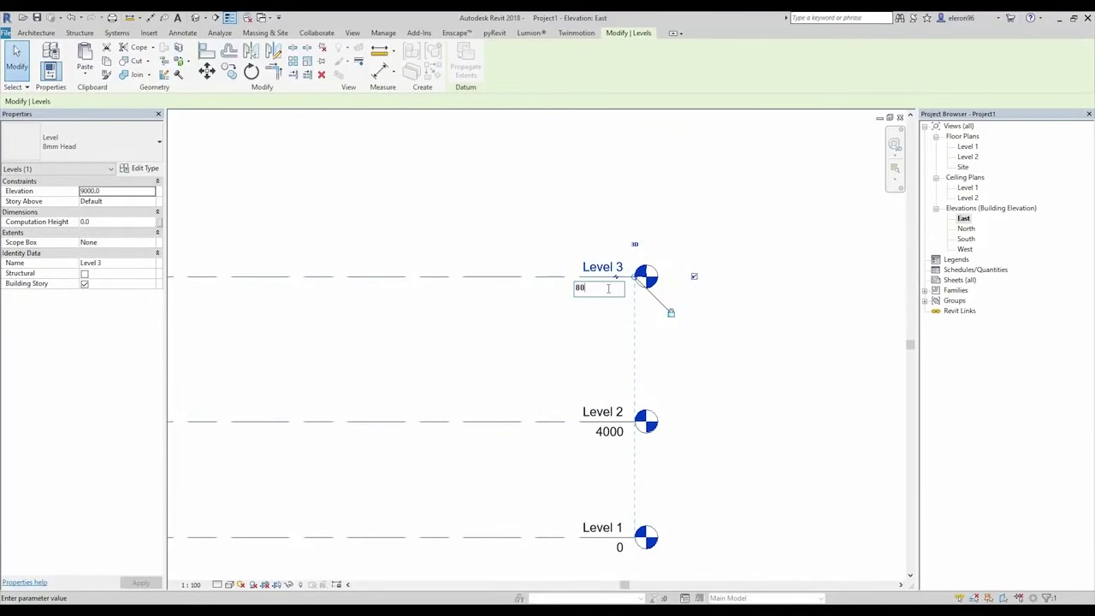
type("00")
key("Return")
left_click(716, 256)
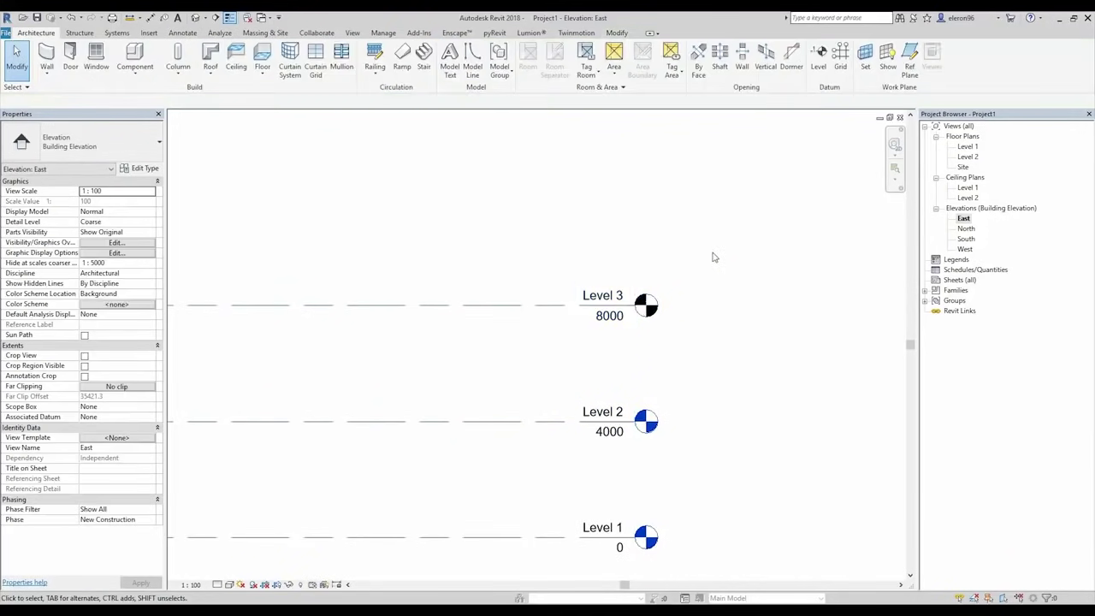
scroll(715, 257, "down", 3)
middle_click_drag(561, 254, 652, 273)
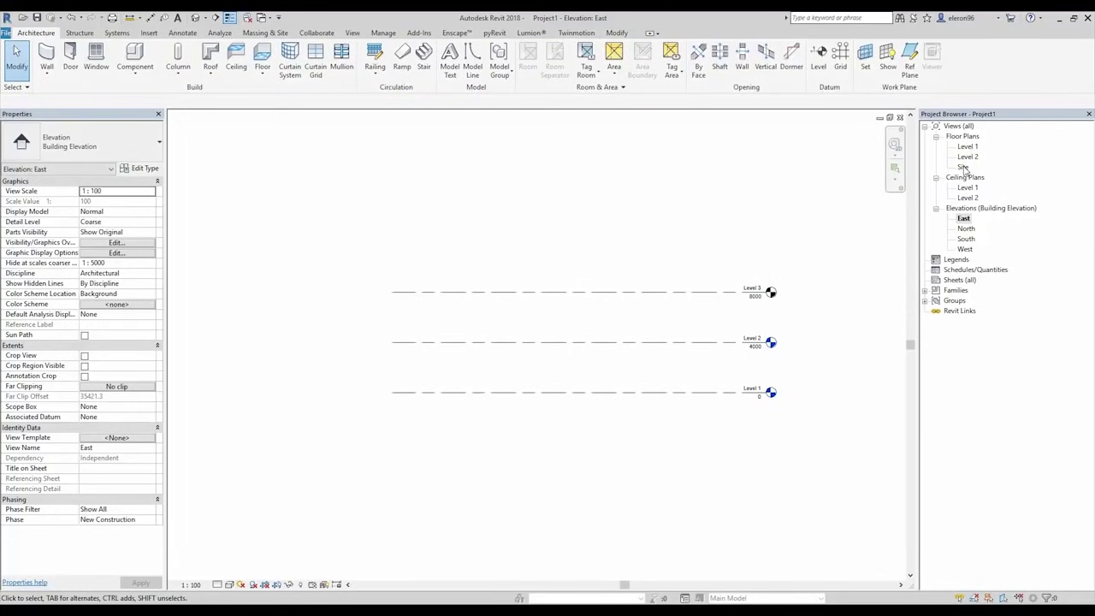
Step: On the Level 1 plan, turn on Show Mass and start an in-place mass named Mass 1
double_click(965, 167)
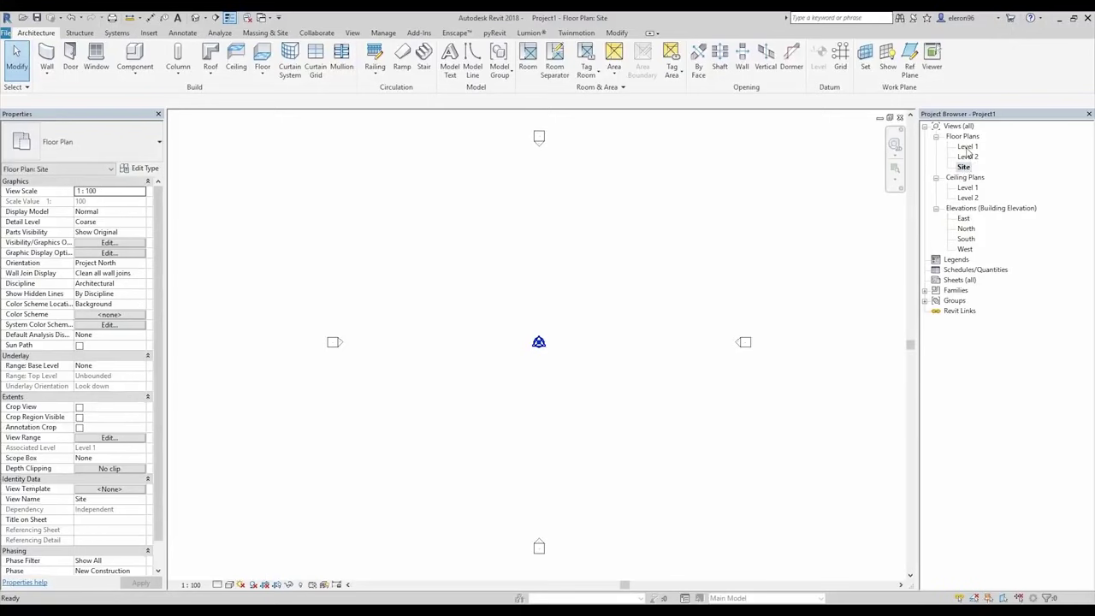
double_click(968, 147)
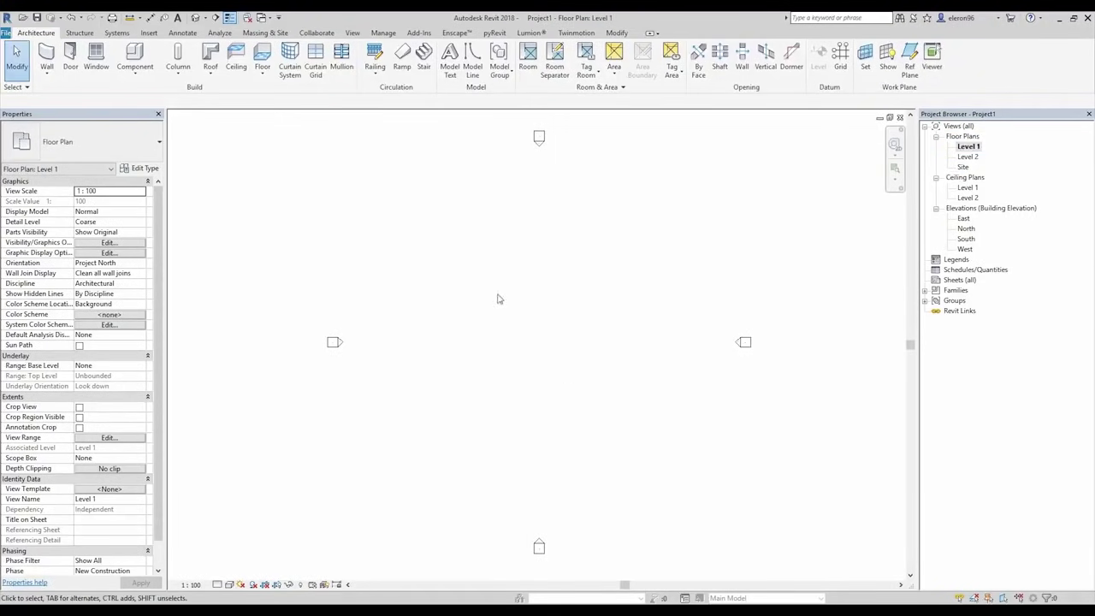
left_click(265, 33)
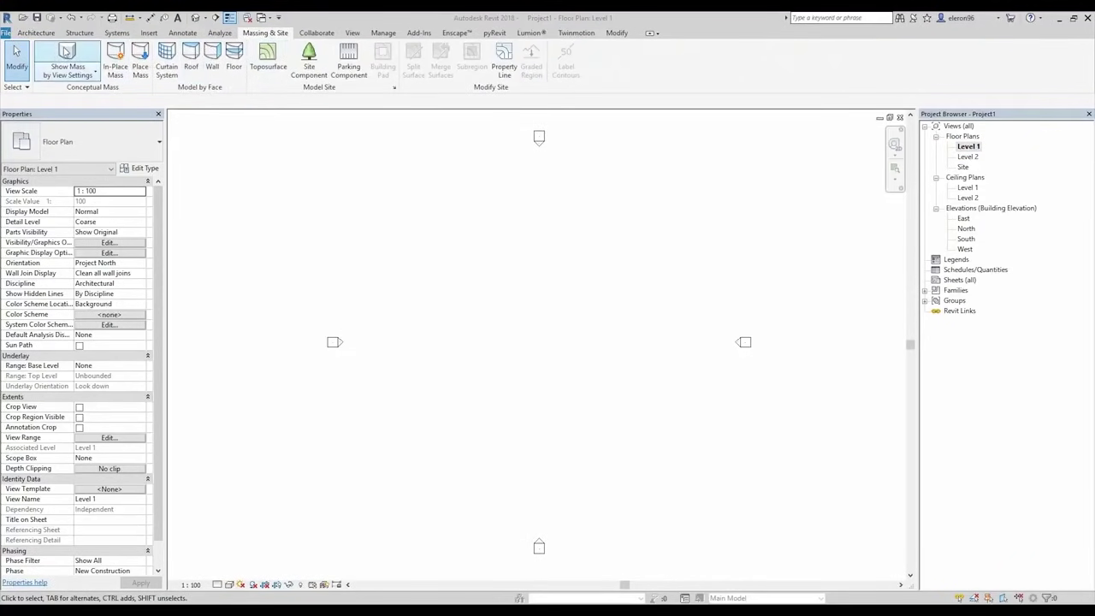
left_click(67, 53)
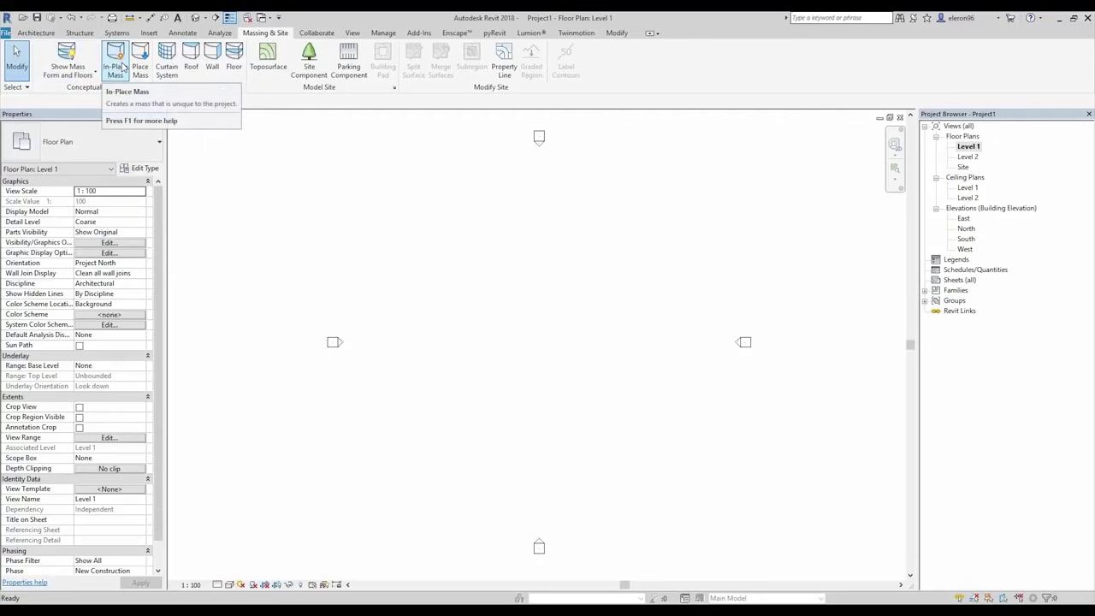
left_click(121, 75)
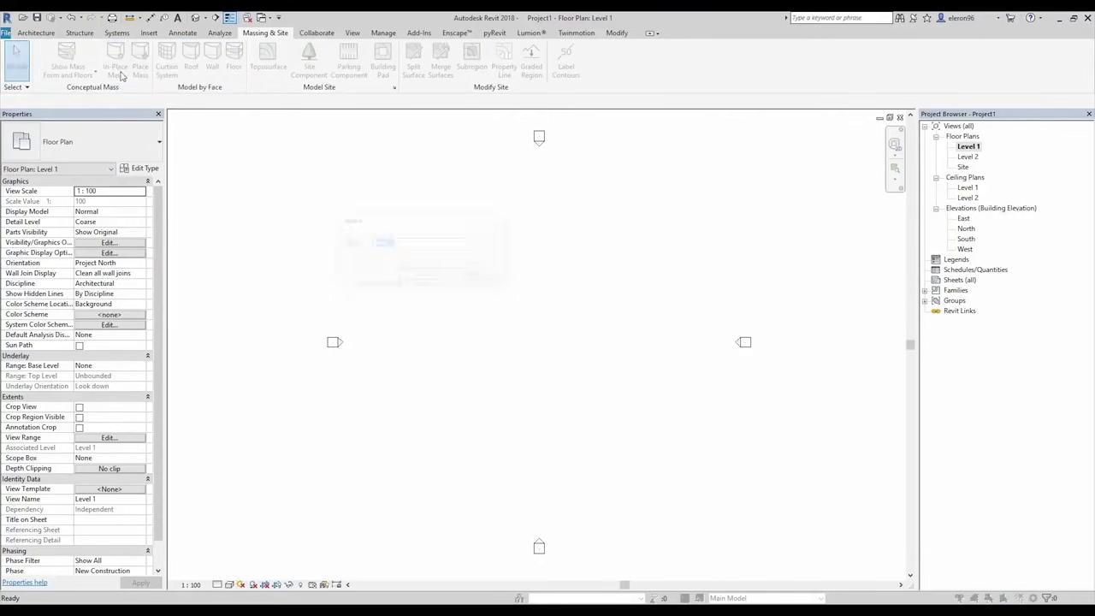
left_click(416, 279)
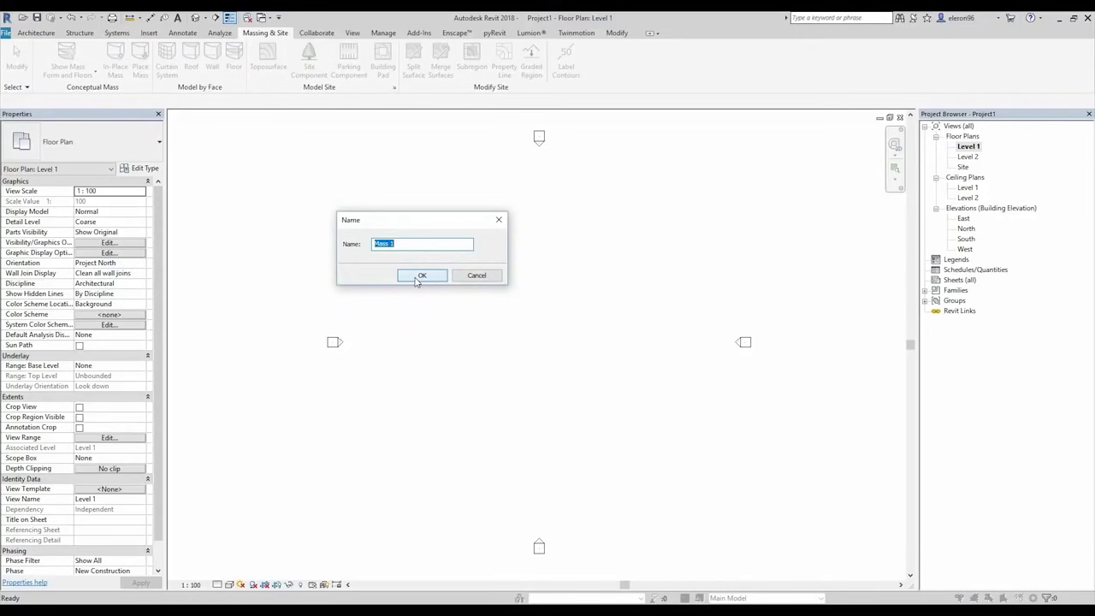
Step: Enter Mass 1 editing and begin a model-line outline with a 30000 first side
left_click(419, 276)
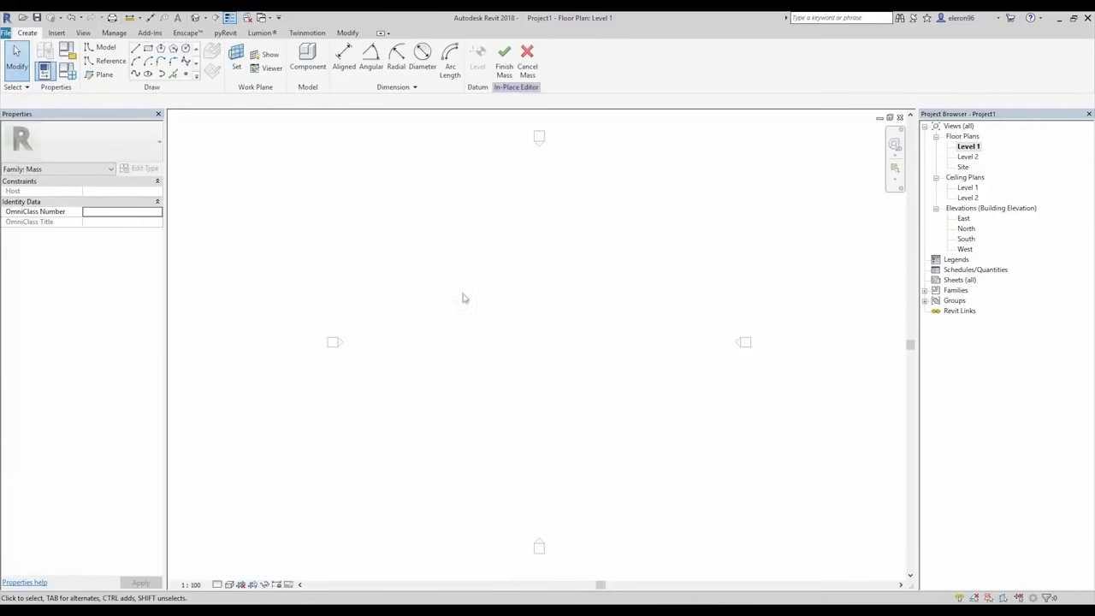
scroll(489, 362, "down", 2)
scroll(476, 325, "down", 2)
left_click(137, 74)
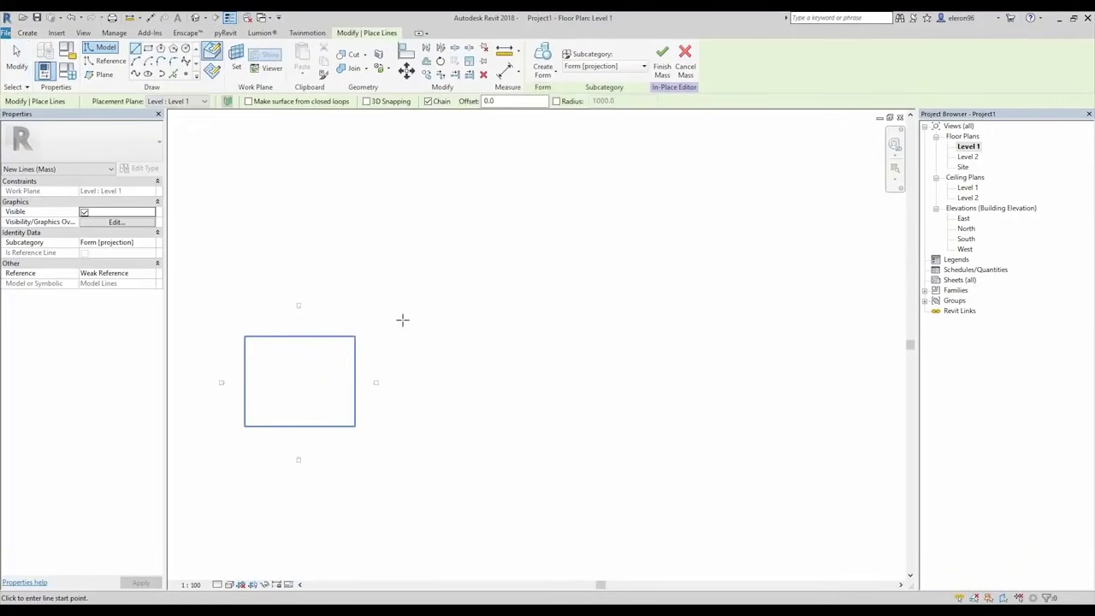
scroll(432, 359, "up", 1)
left_click(445, 368)
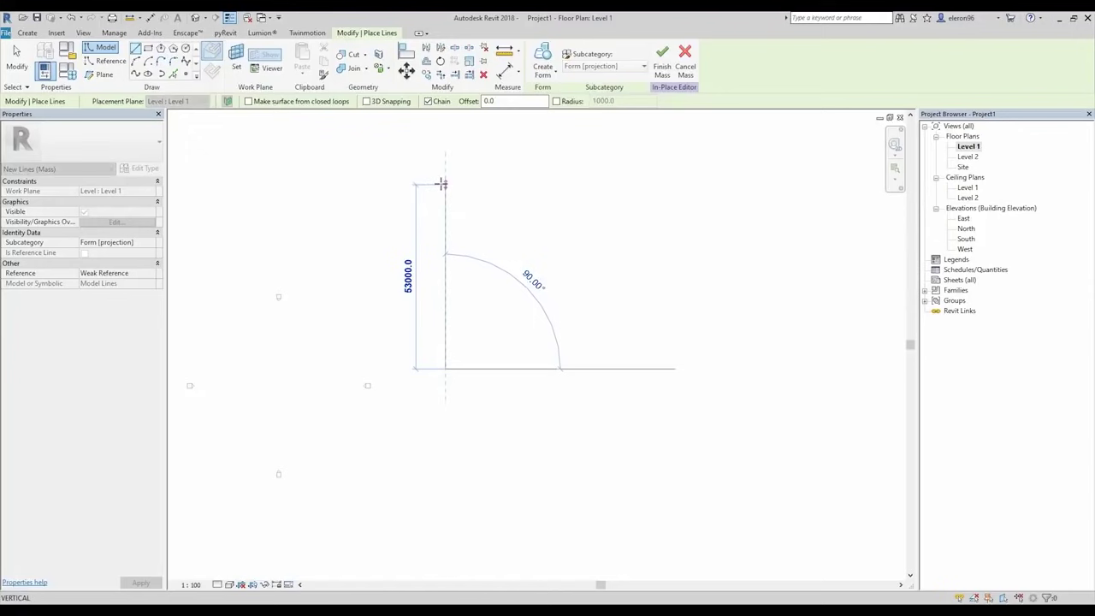
type("300")
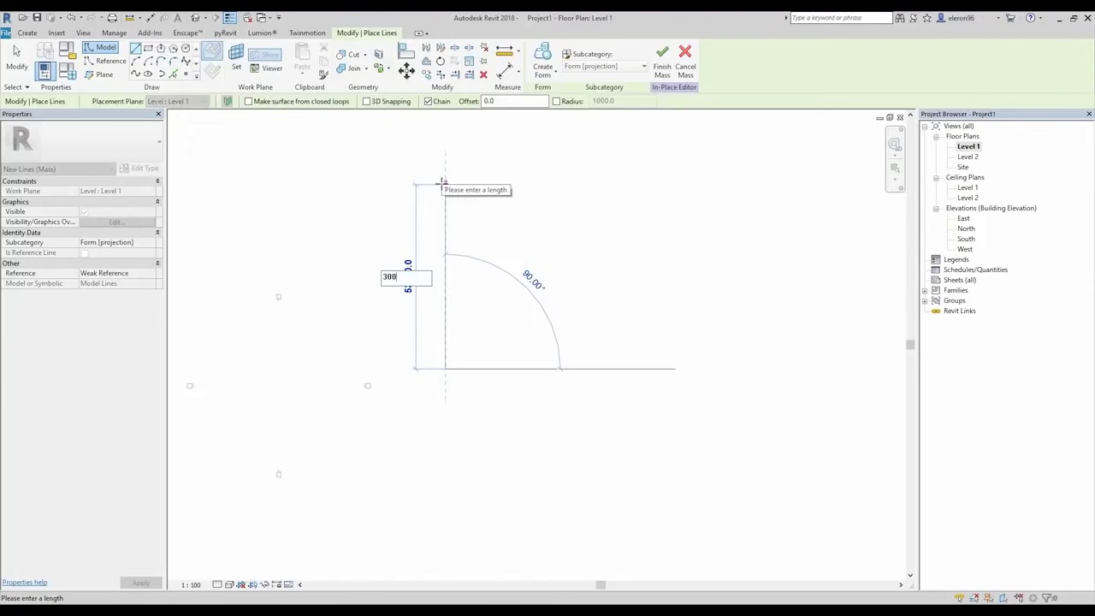
type("00")
key("Return")
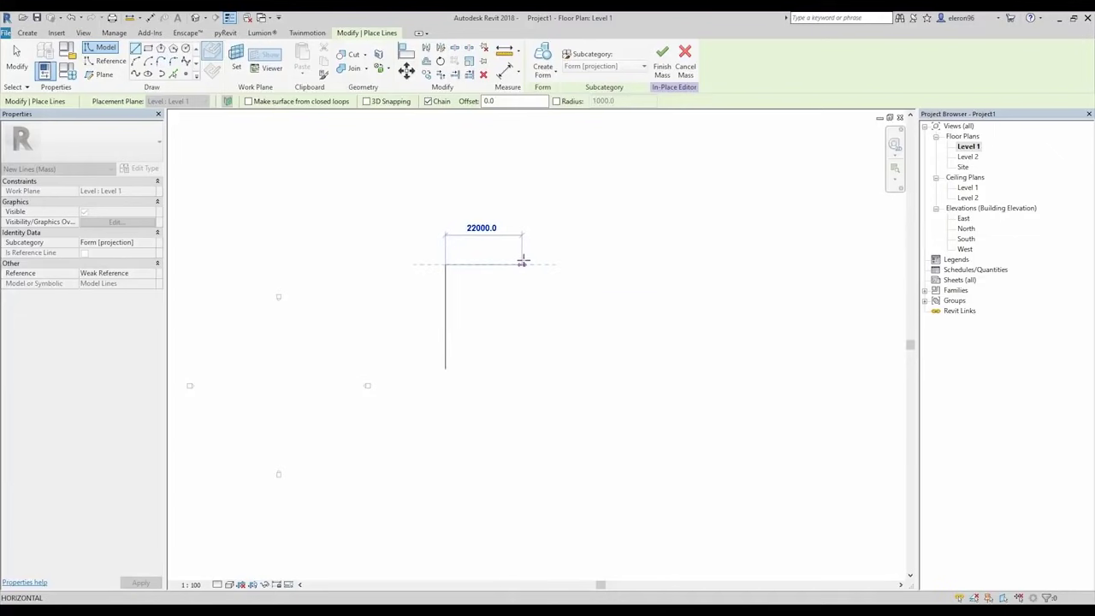
Step: Complete the rectangular outline with a 20000 top side and a closing right side
type("18")
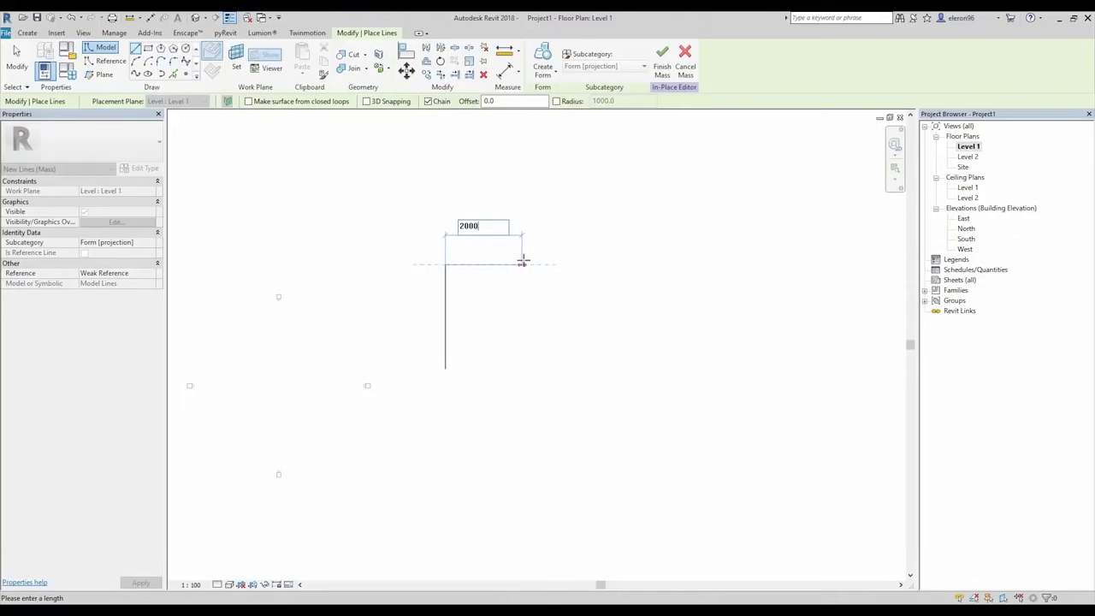
key("Return")
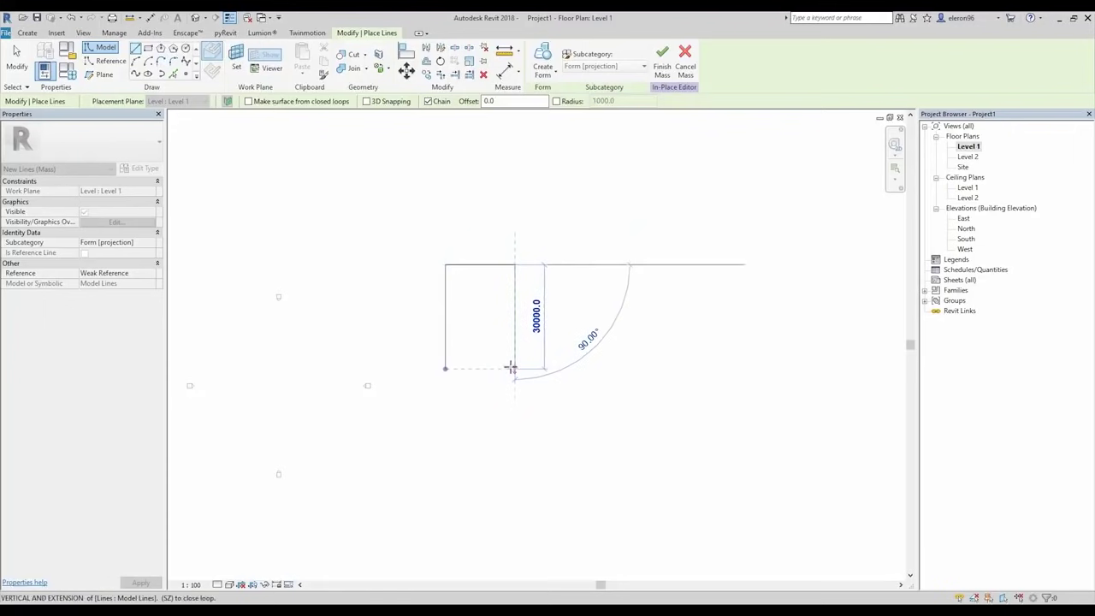
left_click(514, 368)
left_click(445, 368)
key("Escape")
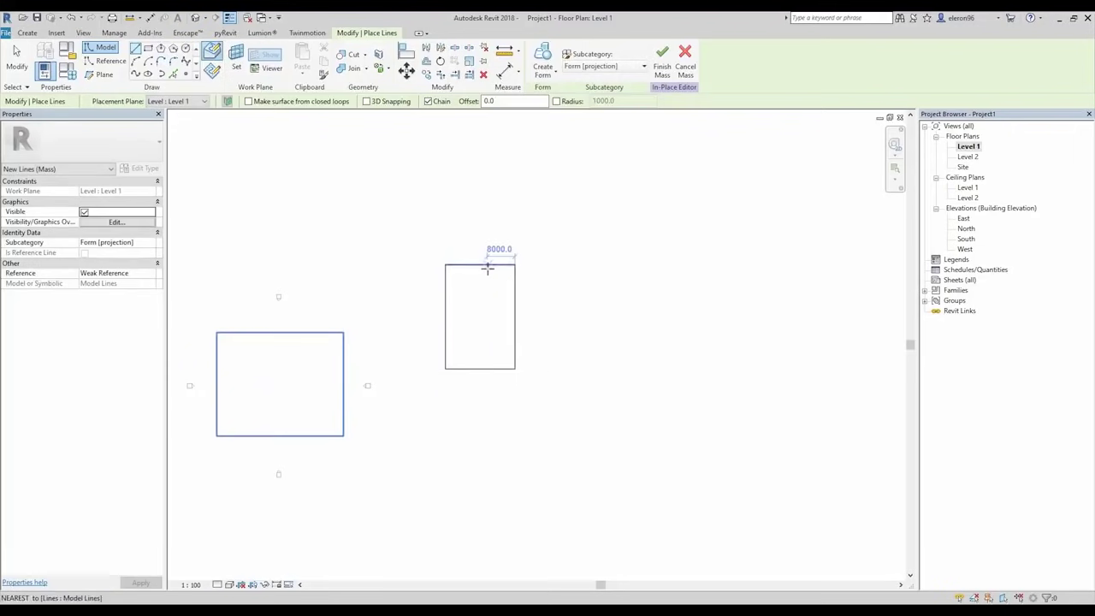
key("Escape")
Step: Select the rectangle's top and right lines and drag the top edge's right end downward
scroll(488, 267, "up", 3)
scroll(488, 272, "up", 2)
left_click_drag(601, 228, 519, 294)
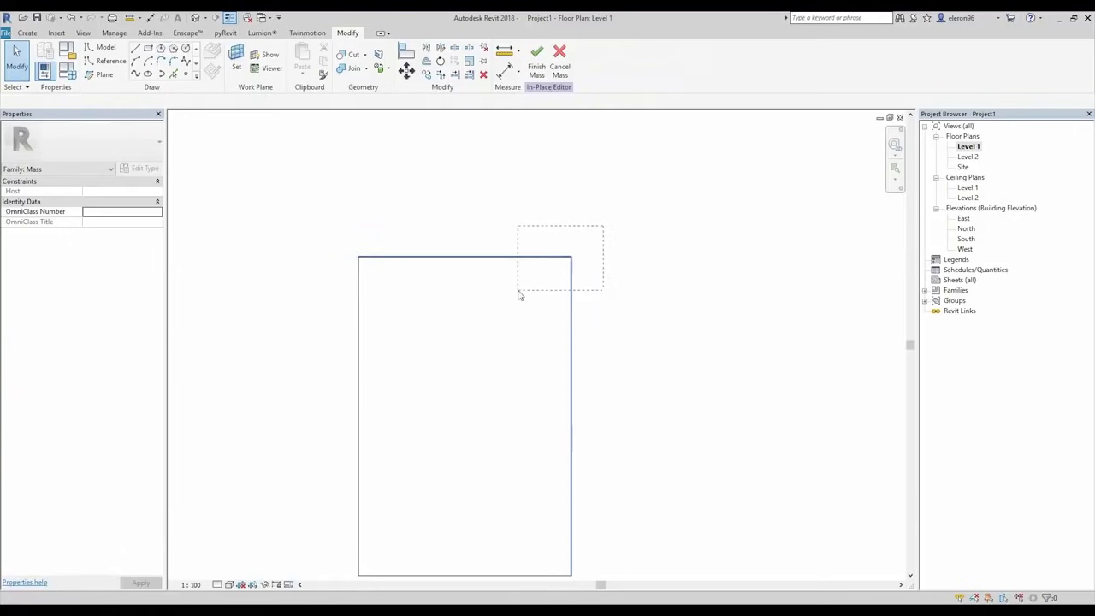
left_click_drag(574, 257, 570, 340)
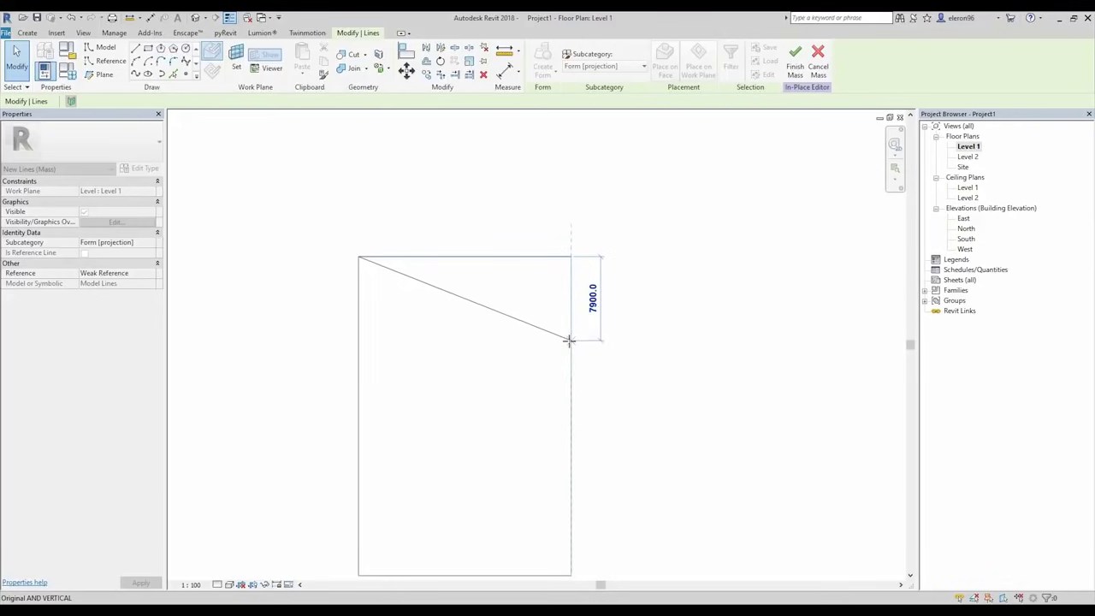
Step: Drop the top edge's right end about 8000 and recentre the sloped outline
left_click_drag(571, 340, 571, 340)
left_click(691, 297)
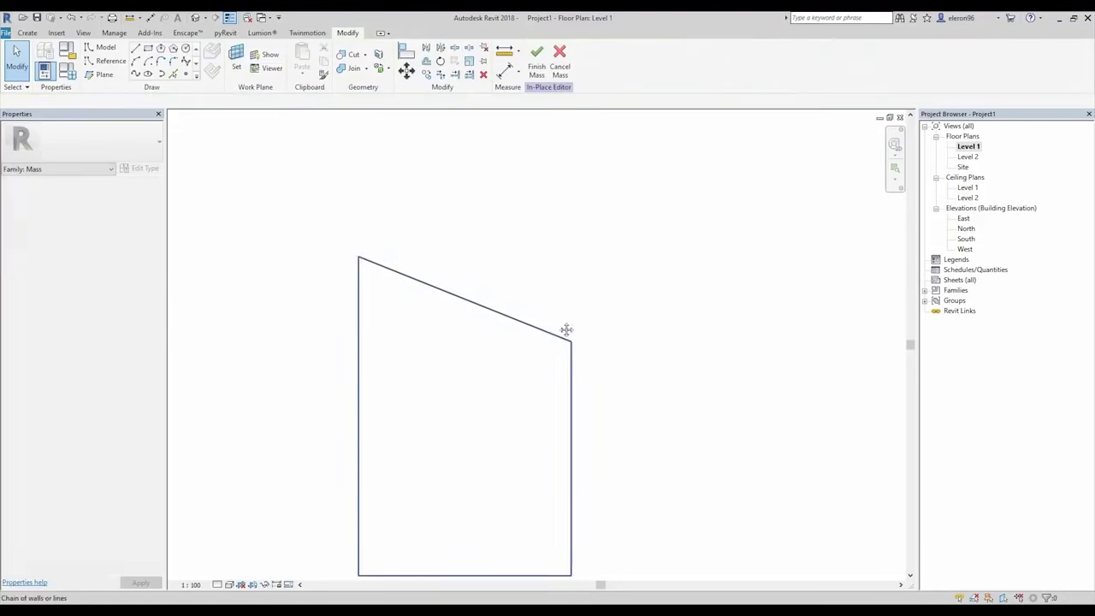
middle_click_drag(362, 223, 379, 175)
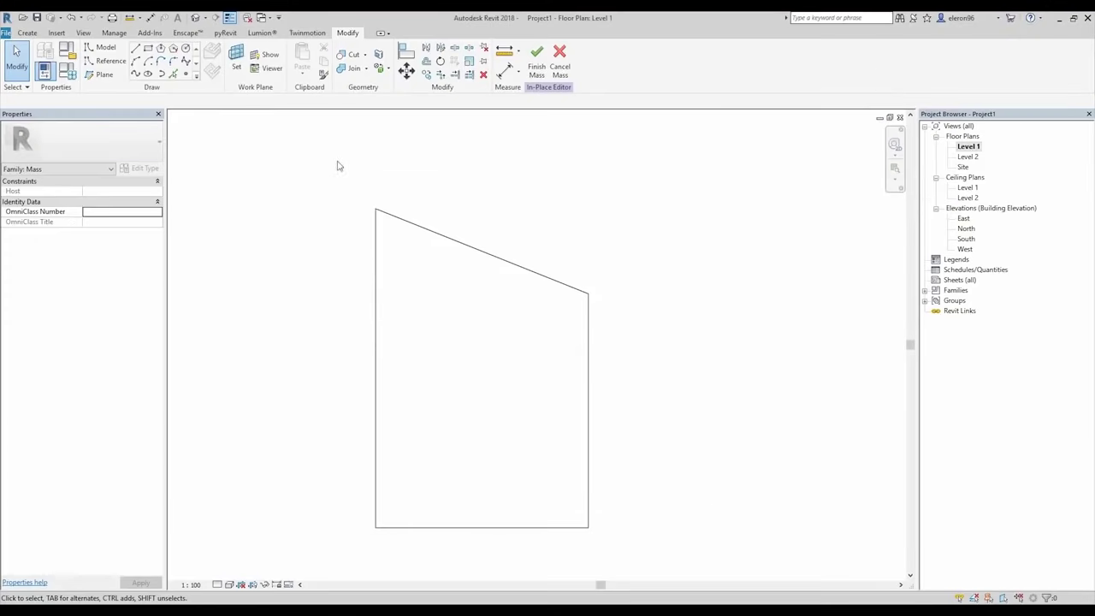
Step: Fillet the top-left and bottom-left corners with 2000-radius arcs
left_click(171, 64)
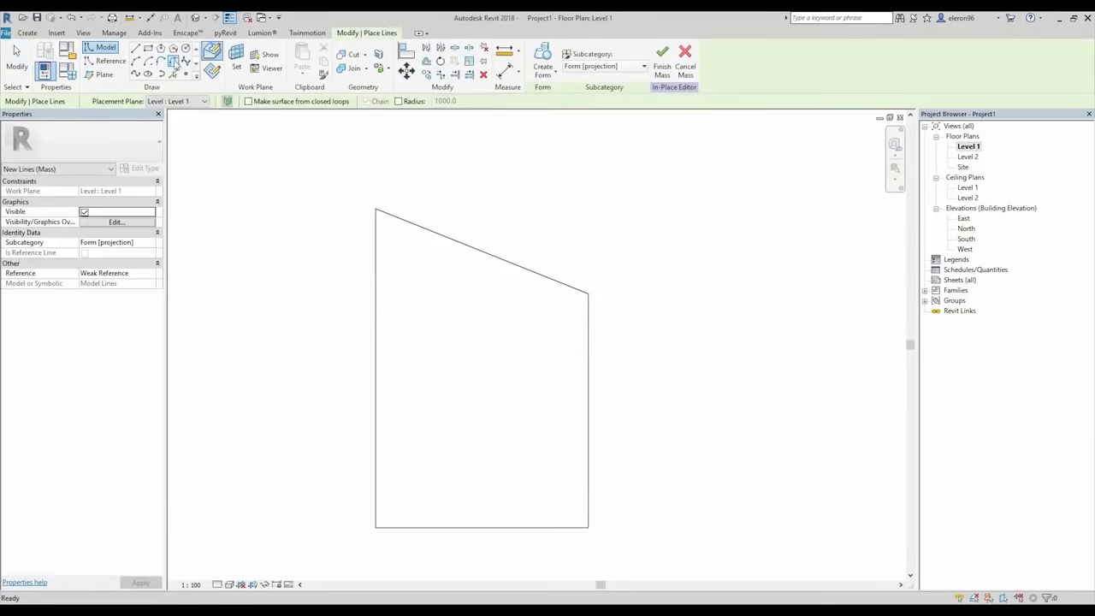
left_click(397, 101)
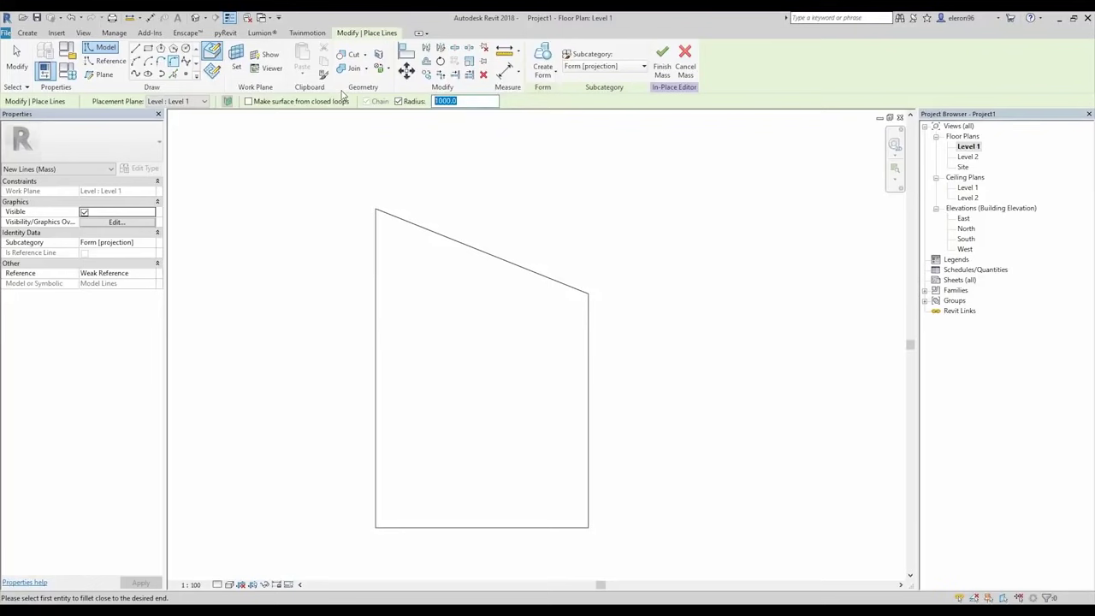
type("2")
key("Return")
left_click(374, 260)
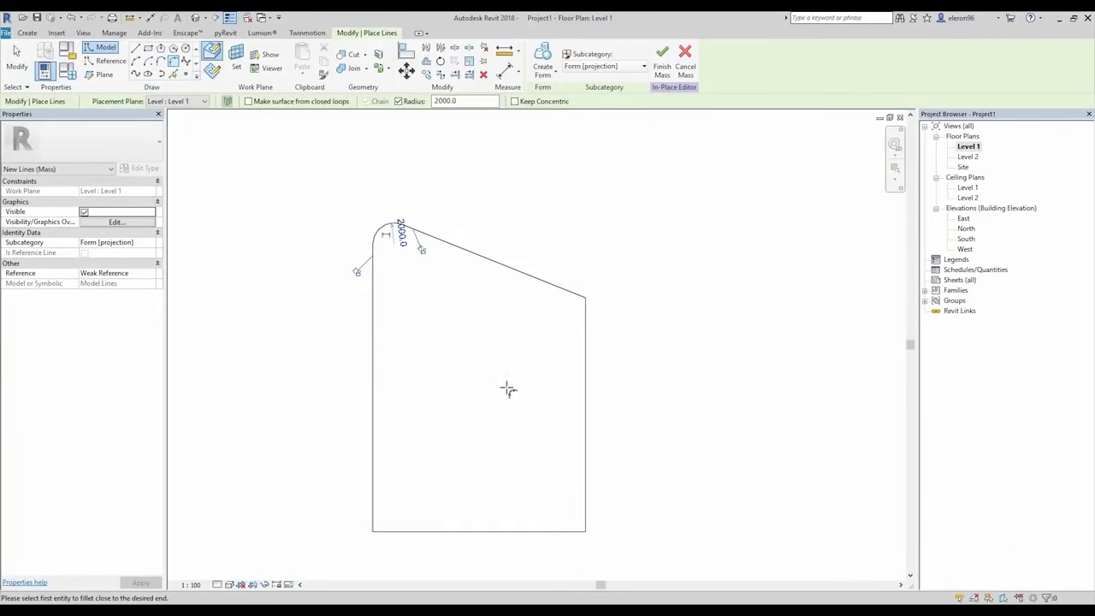
middle_click_drag(508, 386, 491, 230)
left_click(386, 376)
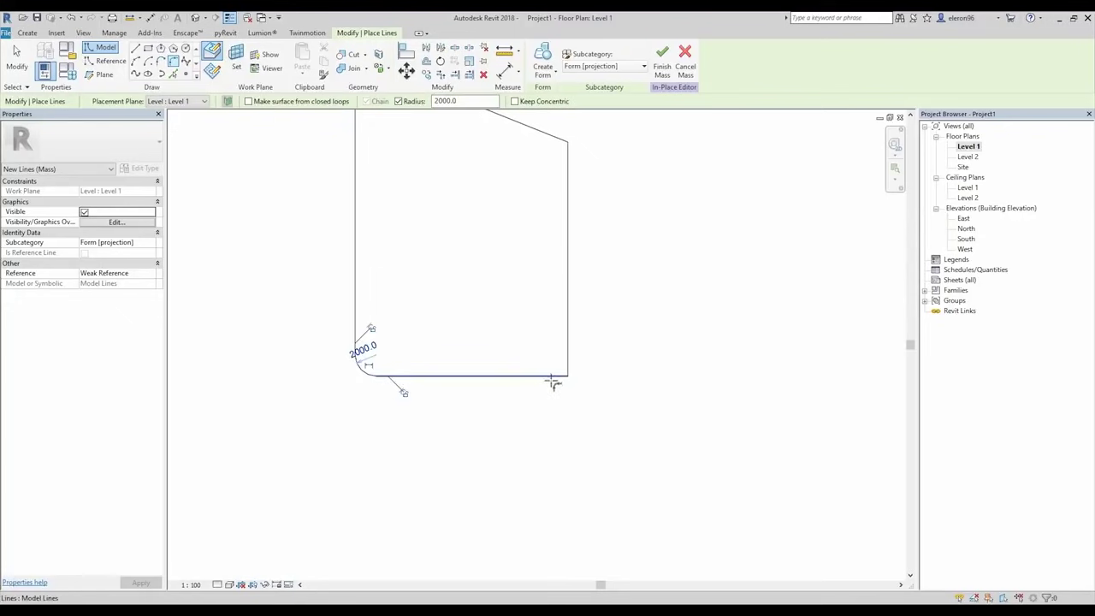
Step: Fillet the bottom-right and top-right corners, then select the whole rounded outline
left_click(570, 348)
middle_click_drag(604, 215, 605, 295)
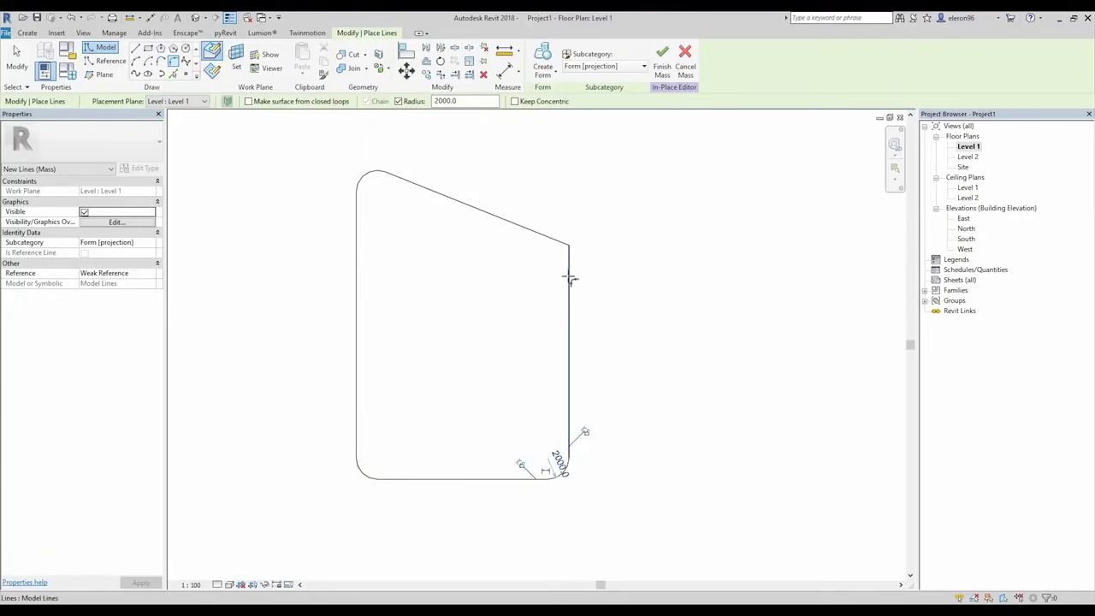
left_click(569, 274)
left_click(556, 240)
middle_click_drag(610, 152, 633, 179)
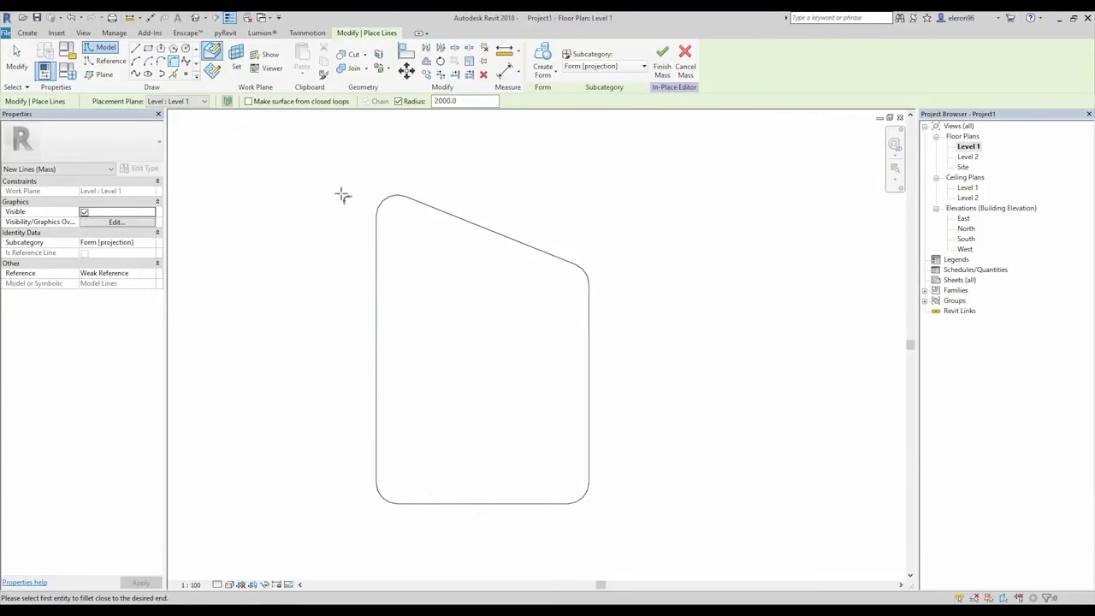
key("Escape")
left_click_drag(320, 155, 674, 541)
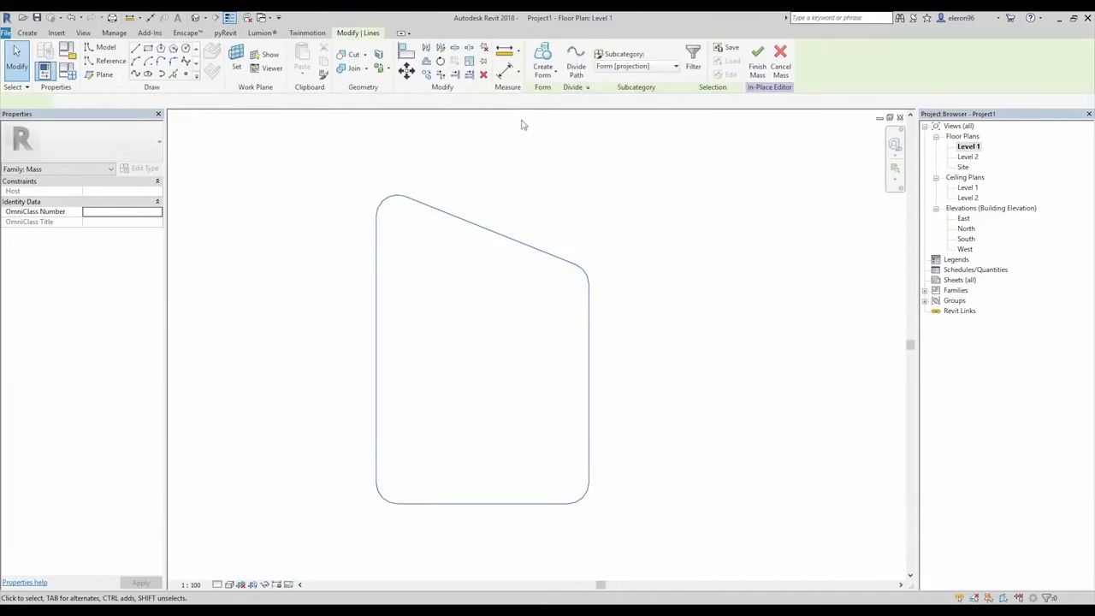
Step: Create a solid form from the outline and view it in 3D with Consistent Colors
left_click(541, 58)
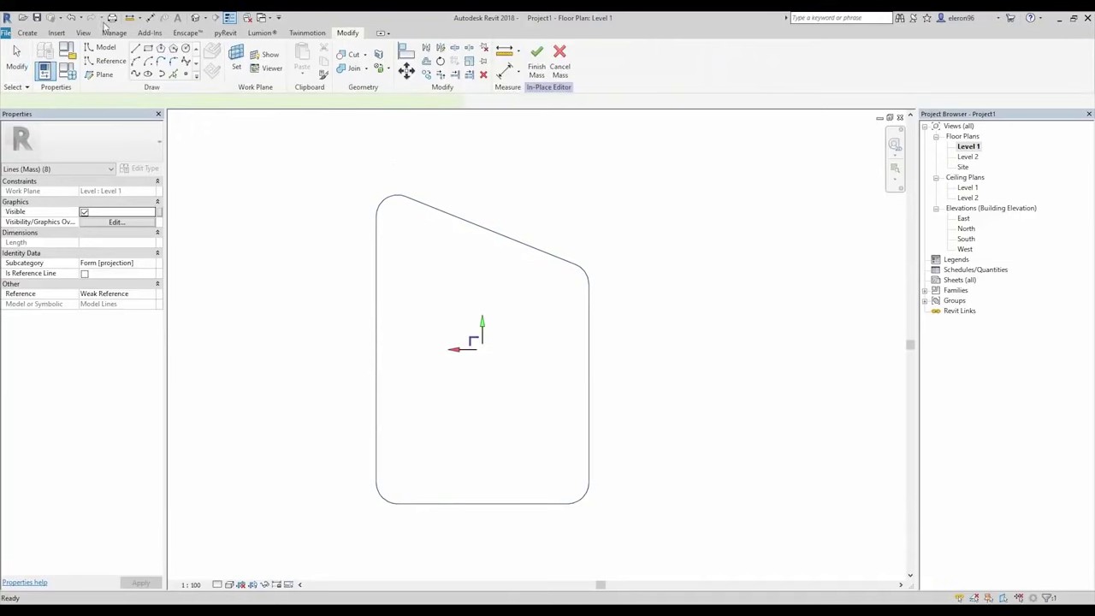
left_click(197, 18)
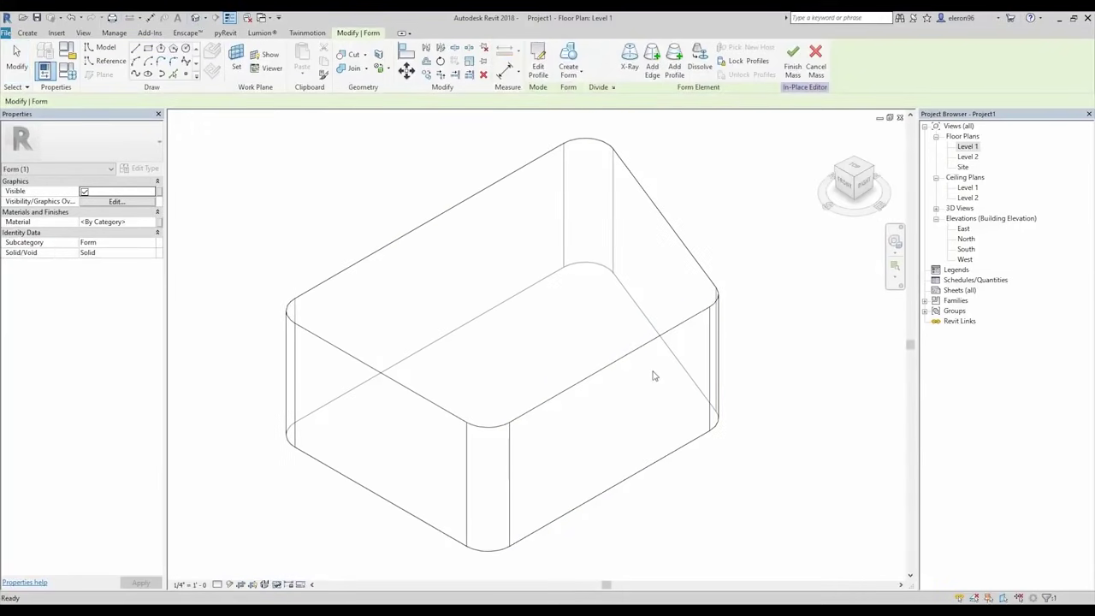
left_click(231, 584)
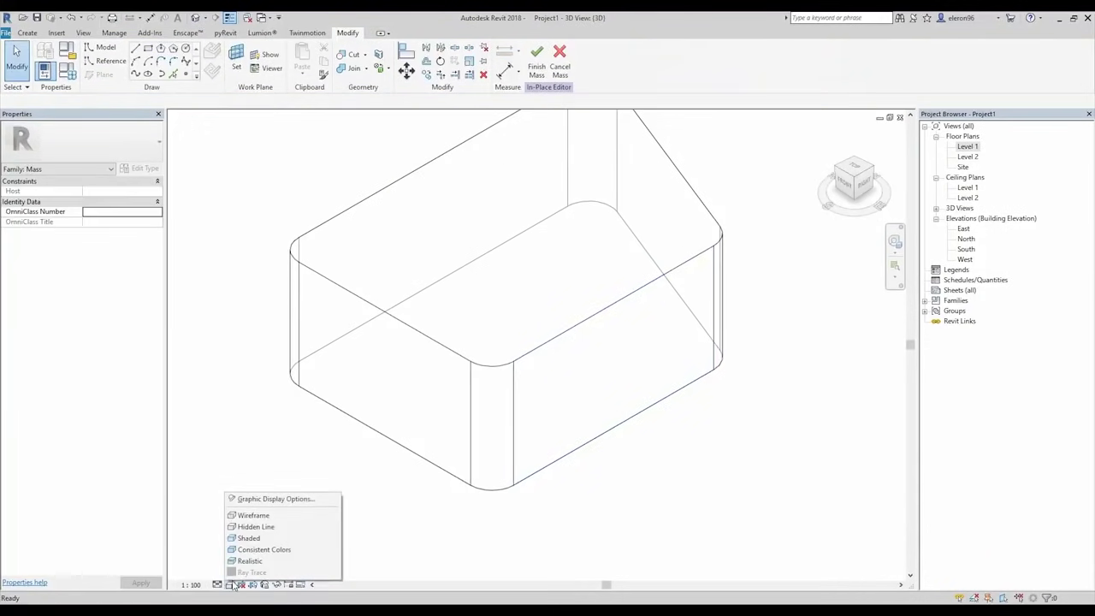
left_click(249, 538)
left_click(229, 585)
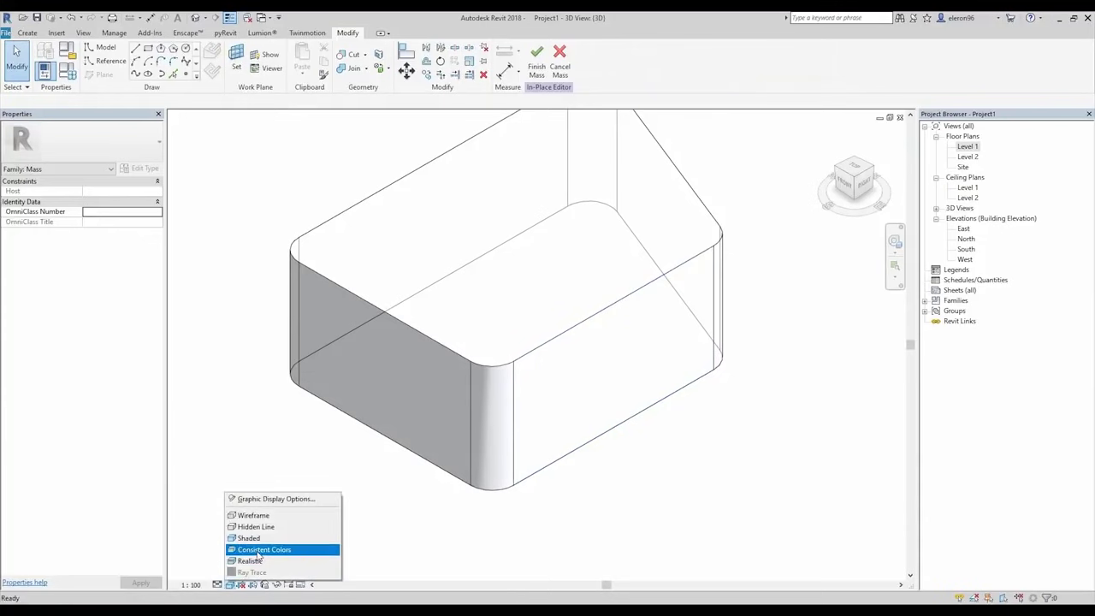
left_click(236, 550)
scroll(330, 477, "down", 3)
mouse_move(356, 471)
middle_mouse_down("shift")
mouse_move(402, 405)
mouse_move(362, 301)
mouse_move(505, 400)
middle_mouse_up("shift")
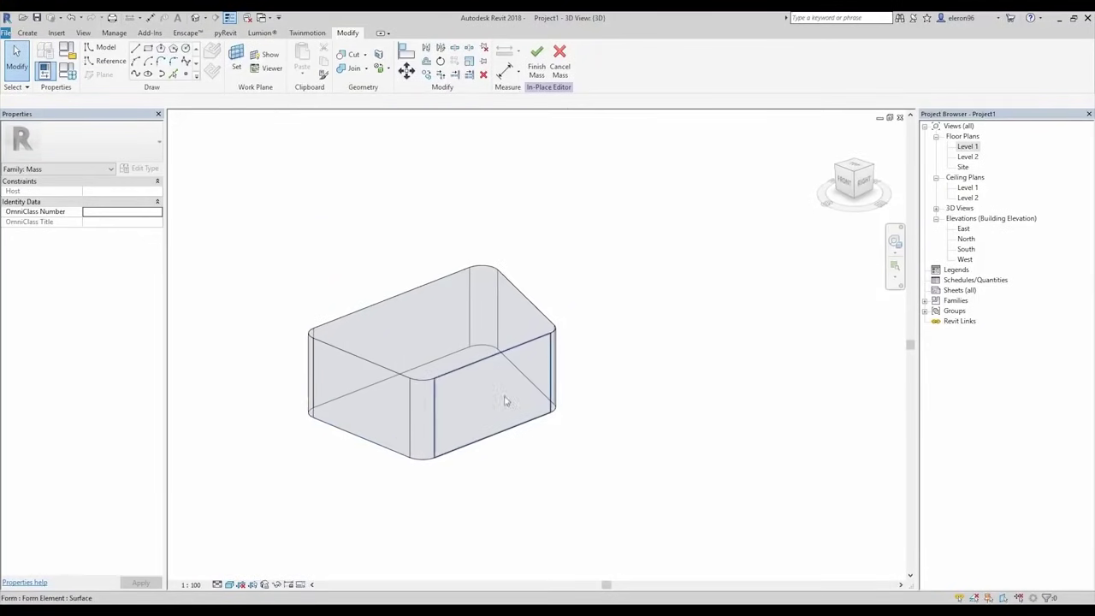
Step: Change the mass's top-face height to 4000
left_click(403, 317)
left_click(390, 417)
type("4000")
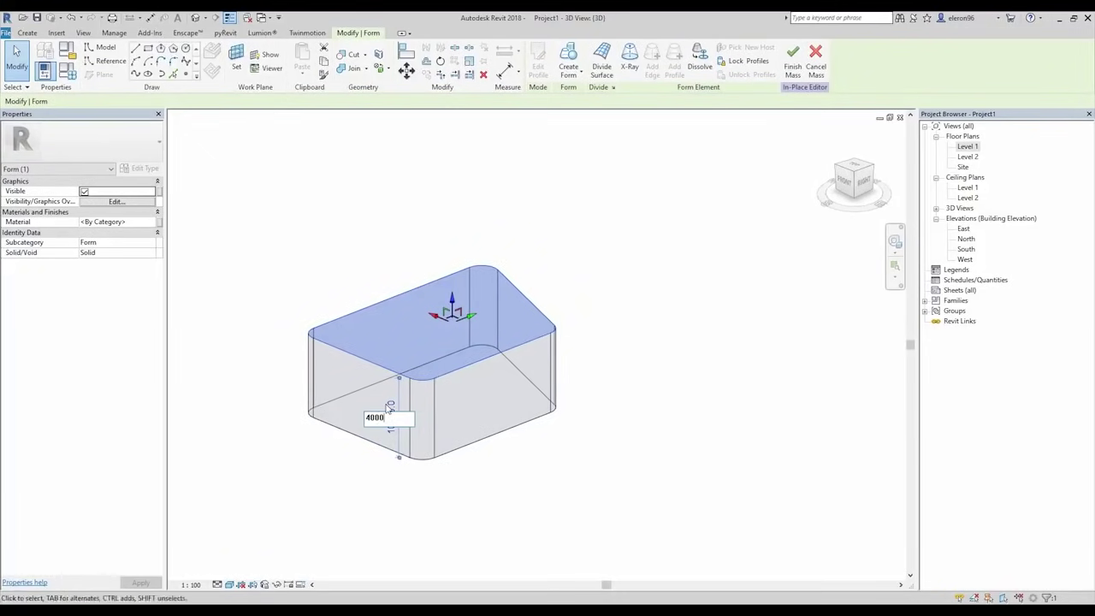
key("Return")
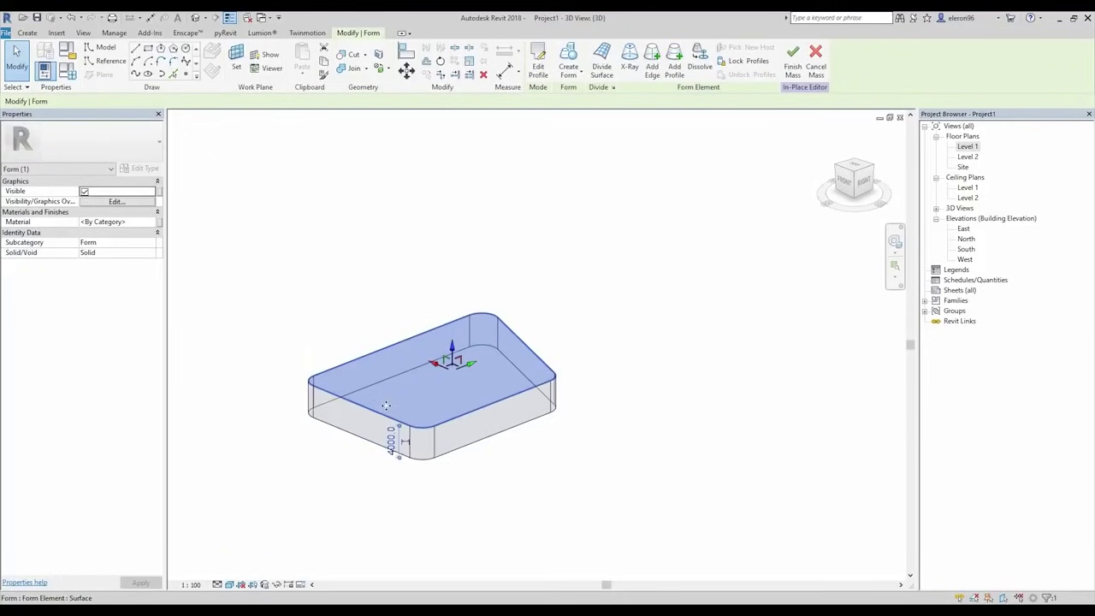
left_click(588, 402)
left_click(587, 375)
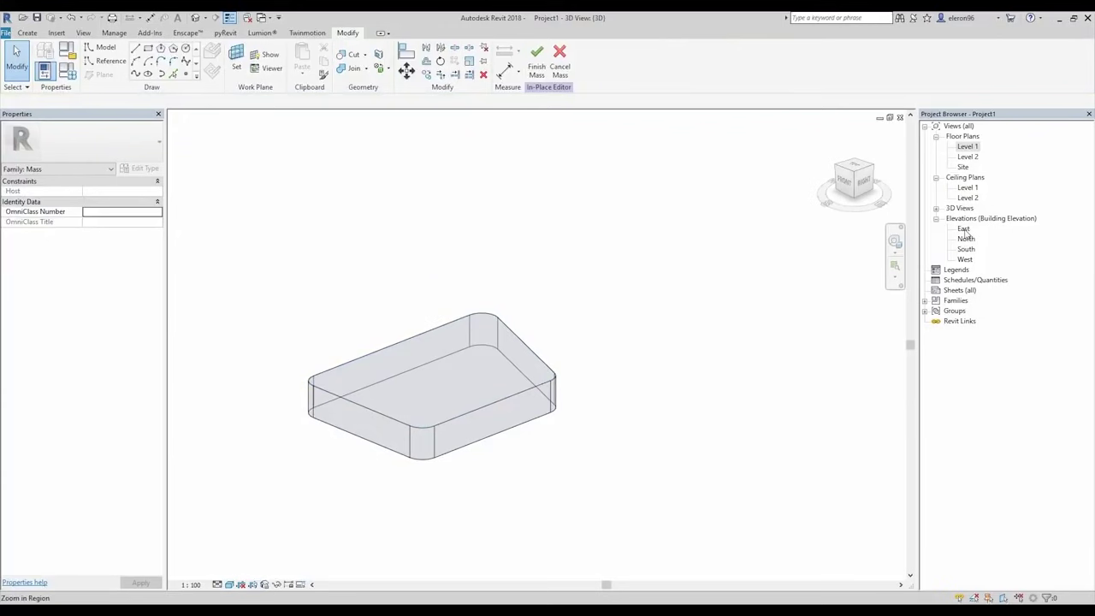
Step: Check the East elevation, then centre Mass 1 between Level 1 and Level 2 in South elevation
double_click(964, 229)
scroll(586, 360, "down", 5)
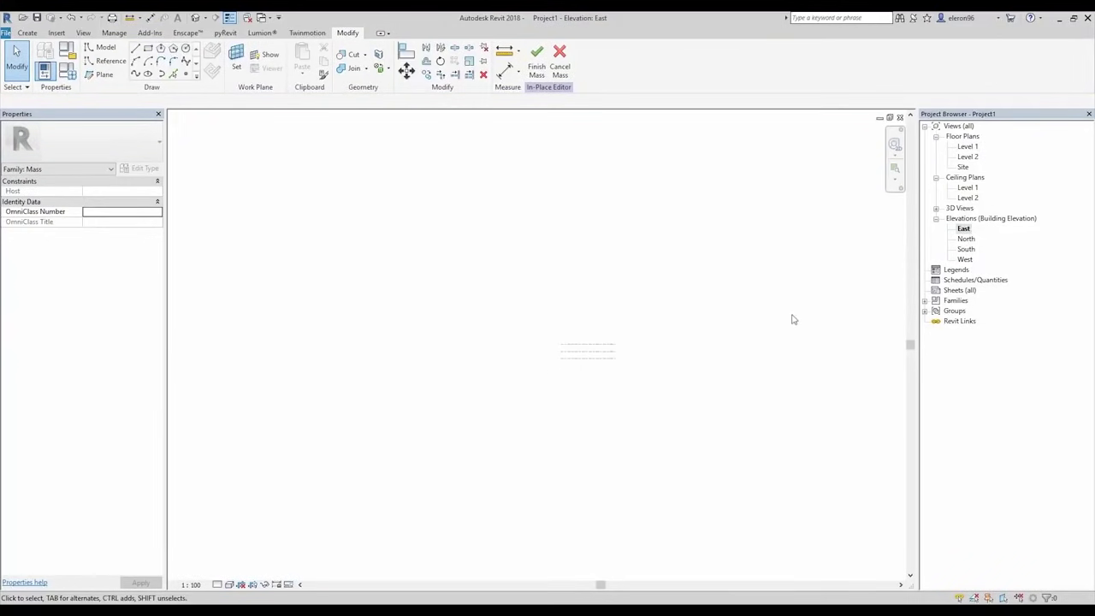
scroll(638, 320, "up", 1)
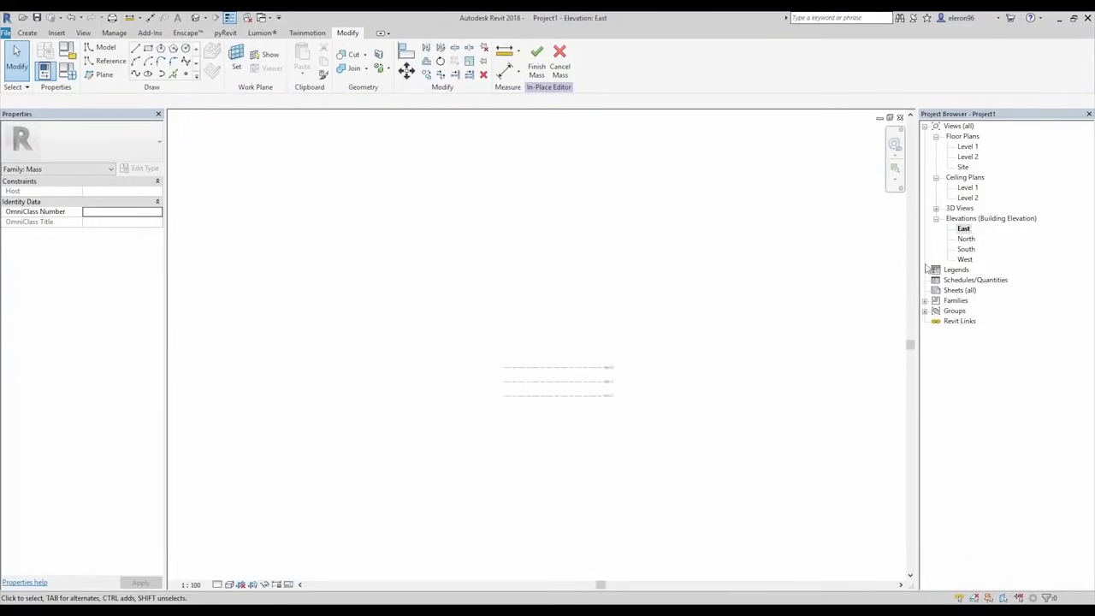
left_click(964, 229)
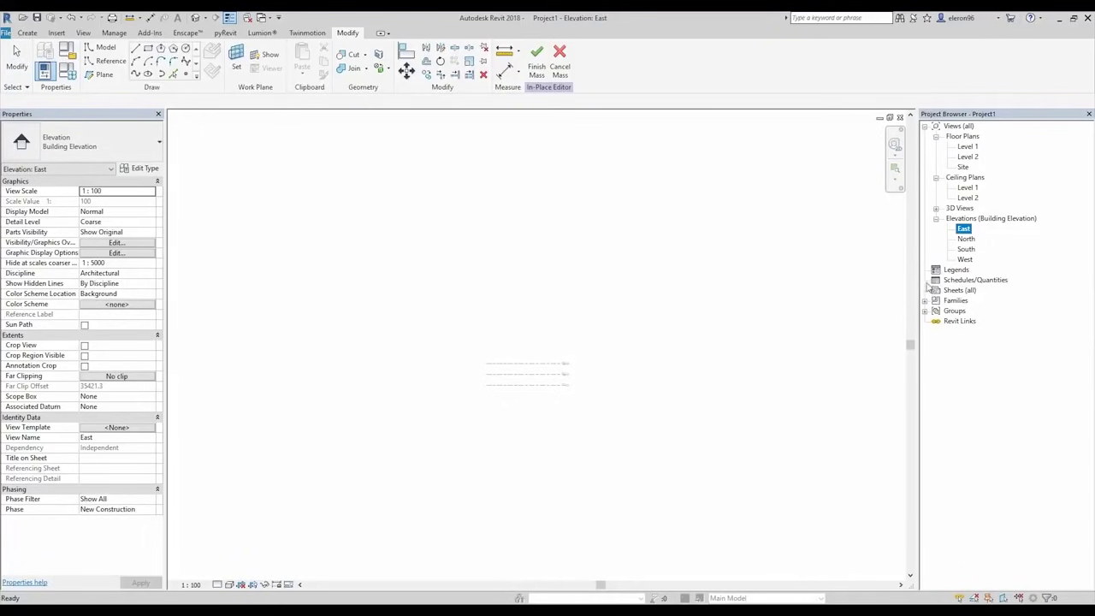
double_click(967, 248)
scroll(598, 351, "down", 3)
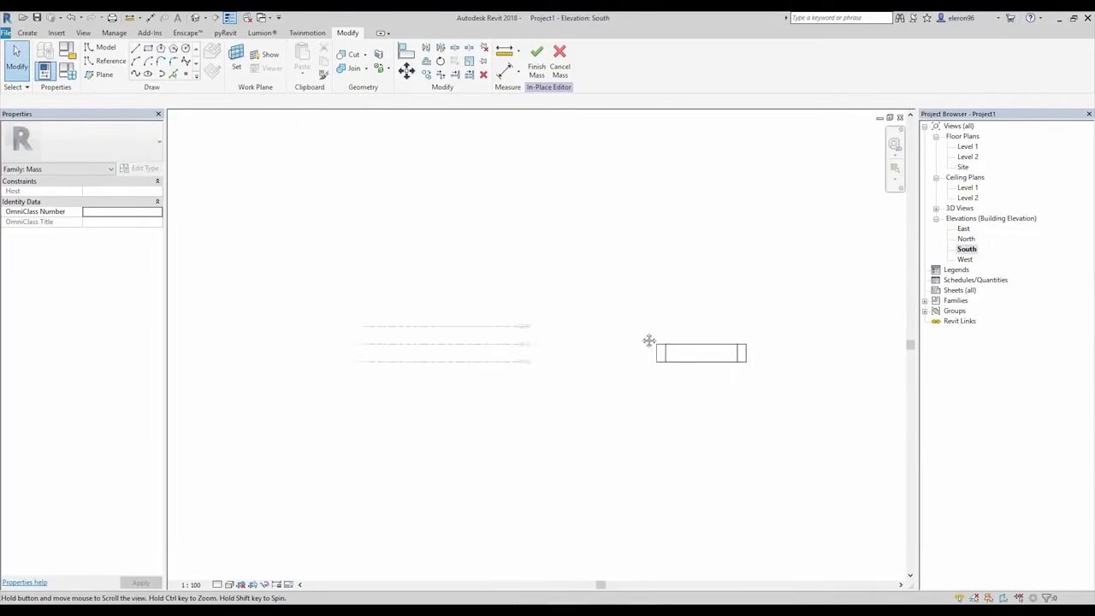
middle_click_drag(648, 340, 460, 342)
scroll(419, 340, "up", 2)
scroll(622, 351, "up", 2)
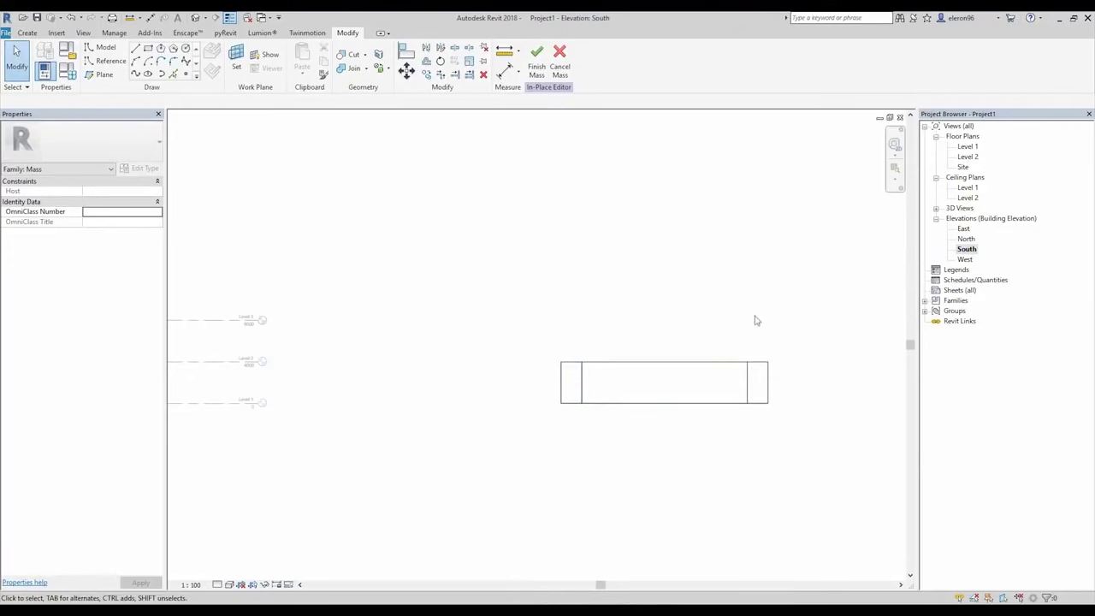
middle_click_drag(614, 372, 363, 361)
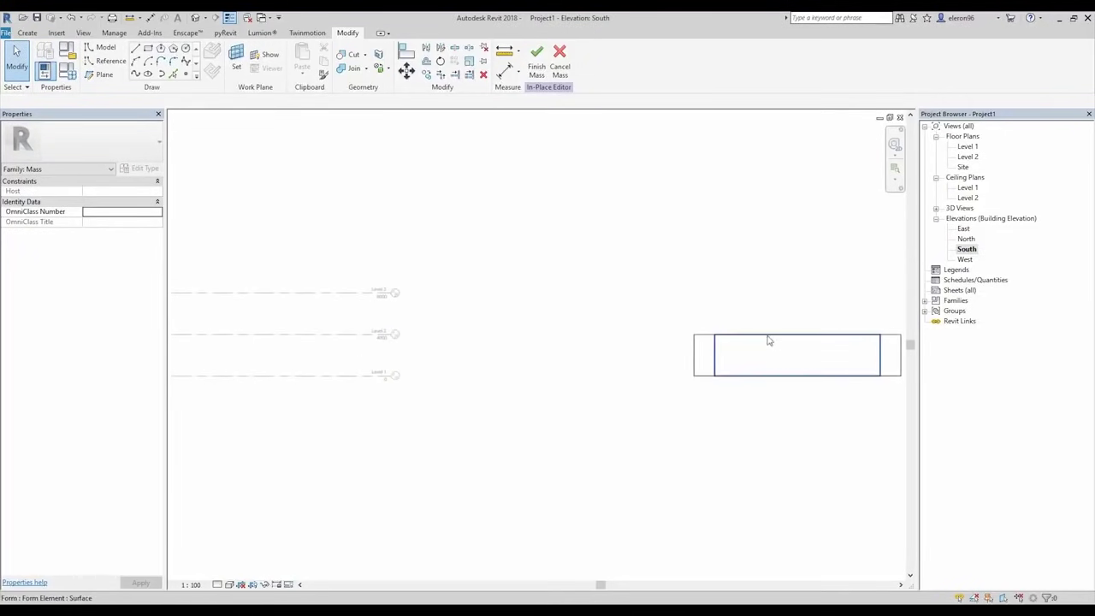
mouse_move(733, 354)
middle_mouse_down()
mouse_move(451, 348)
mouse_move(545, 339)
middle_mouse_up()
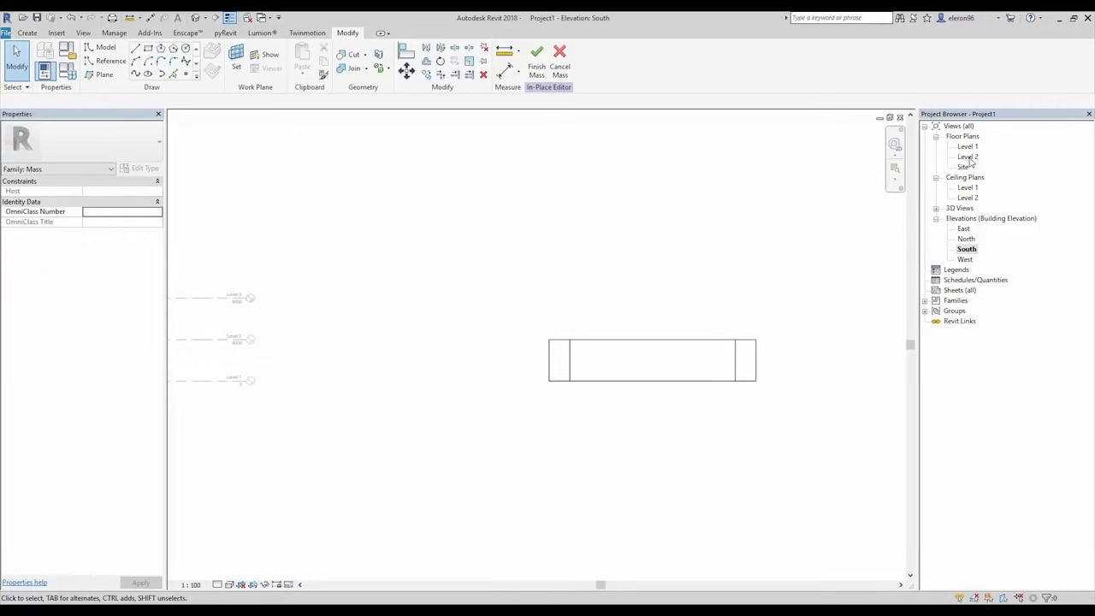
Step: On the Level 2 plan, draw model lines along the outline's left and bottom edges
double_click(969, 157)
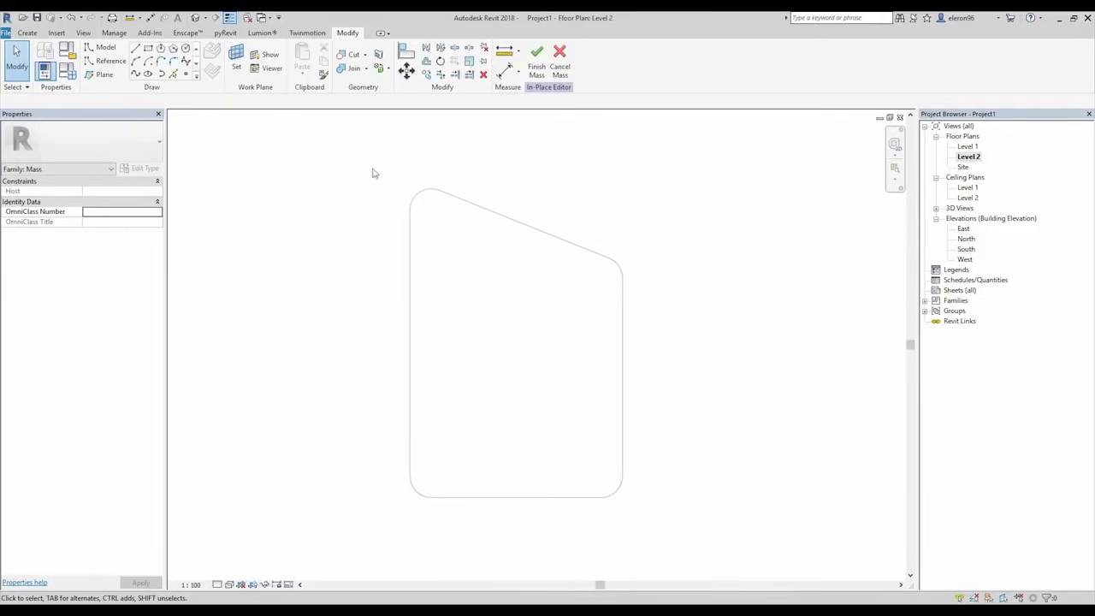
left_click(135, 48)
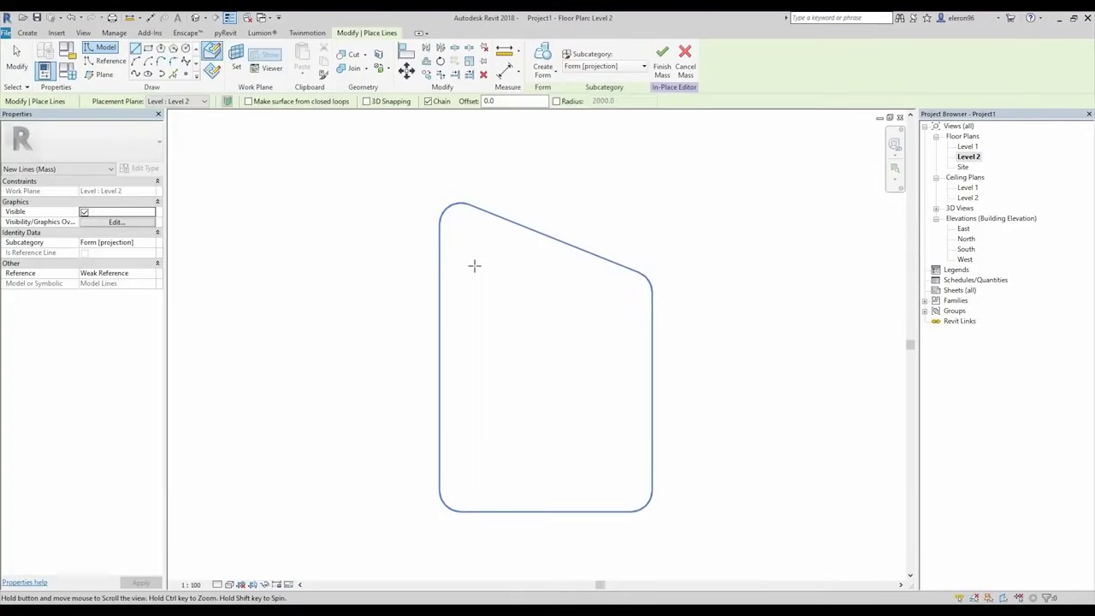
left_click(440, 224)
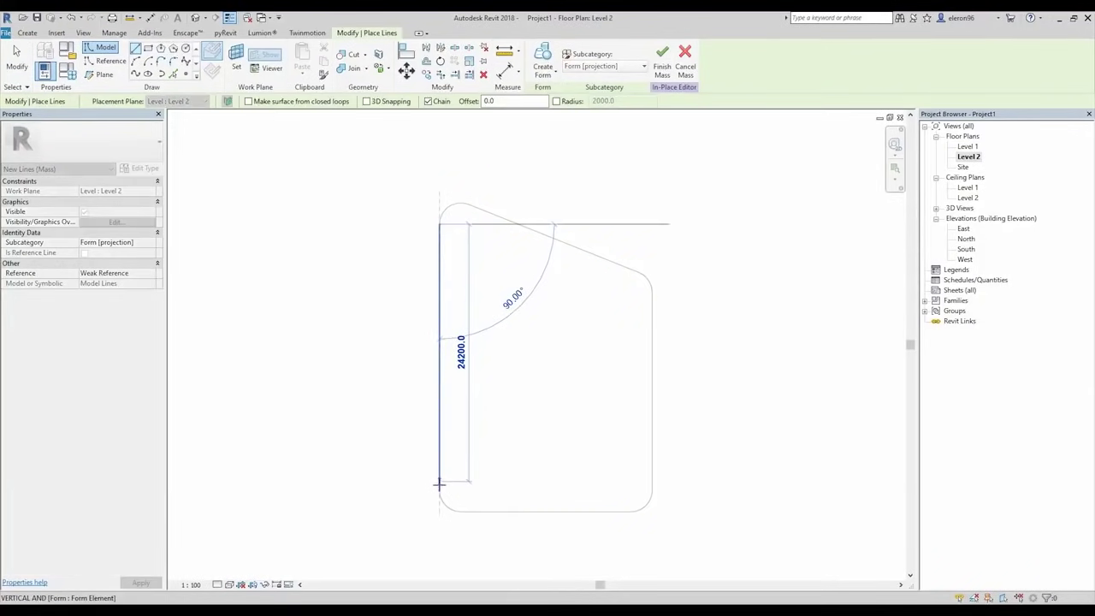
left_click(439, 489)
left_click(631, 512)
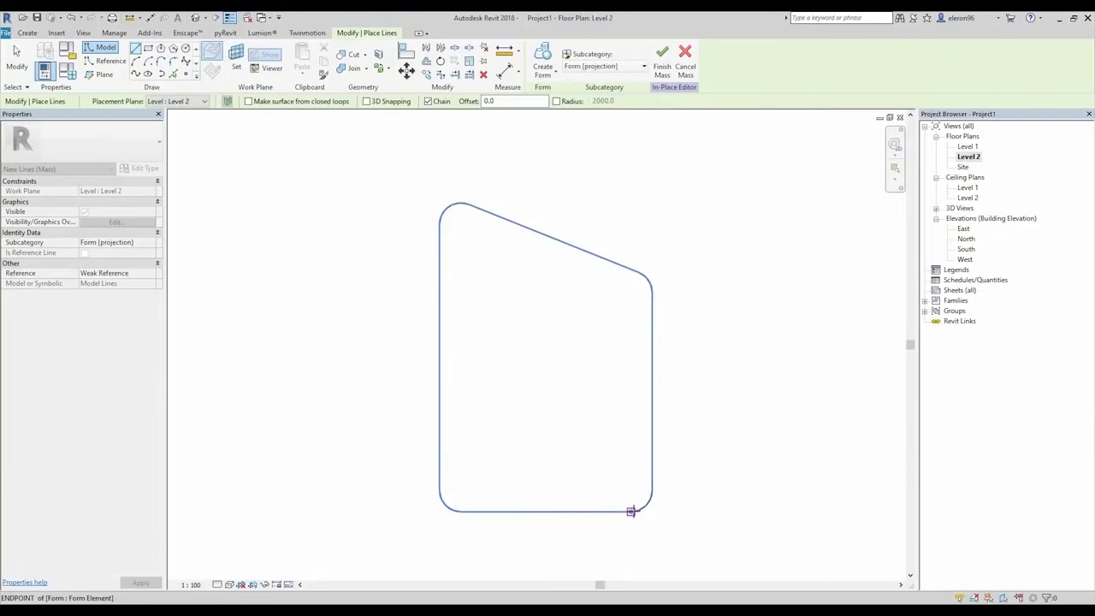
key("Escape")
key("Escape")
Step: Swing the bottom line's left end down so it slopes about 8°
left_click(475, 513)
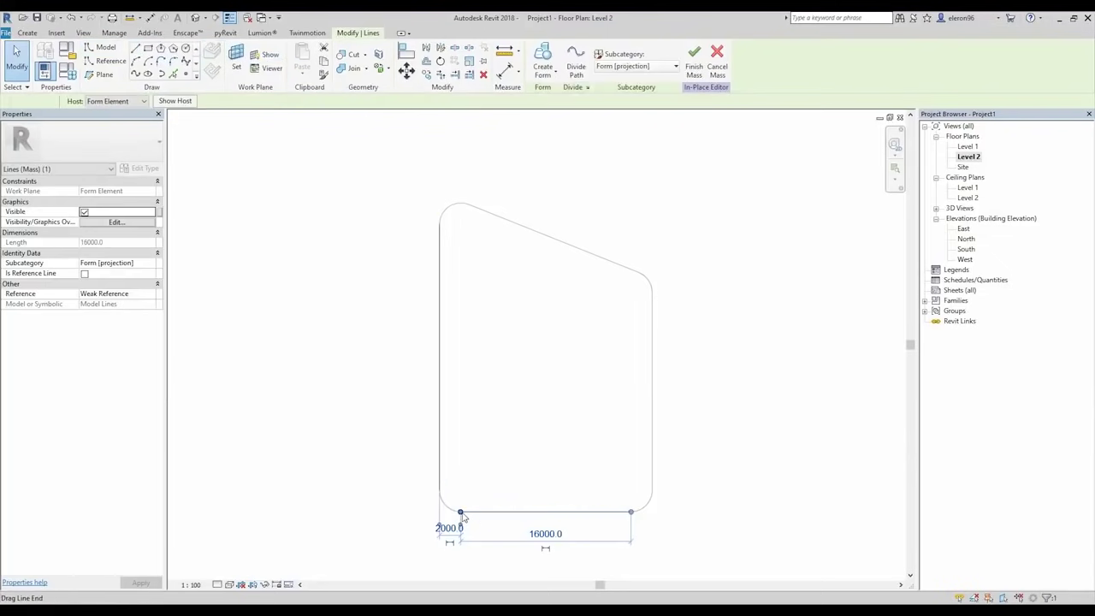
left_click_drag(461, 511, 454, 539)
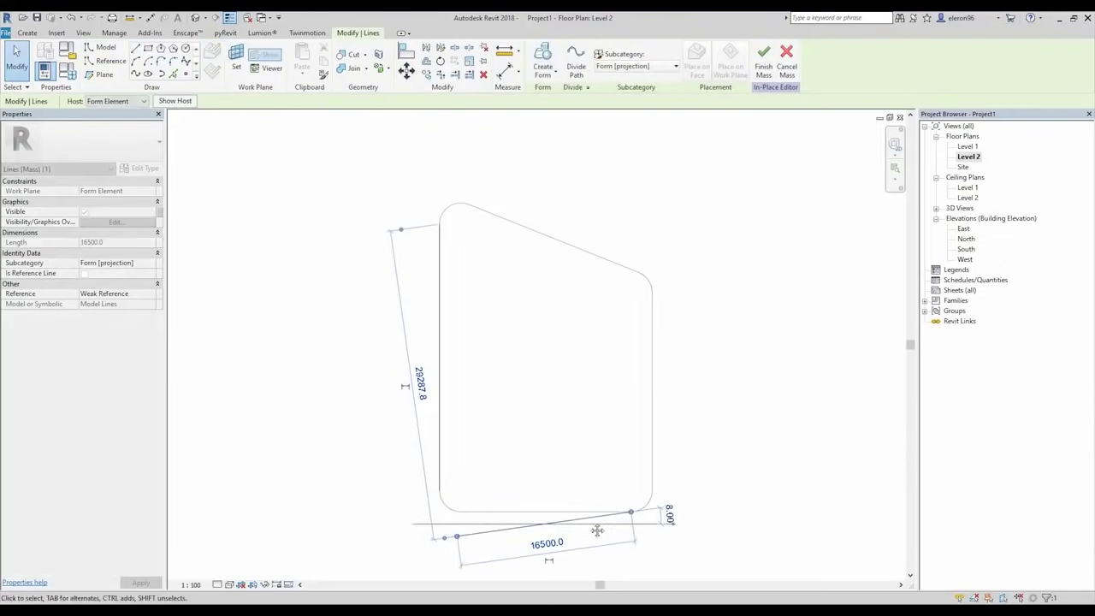
scroll(468, 355, "up", 2)
scroll(468, 354, "up", 2)
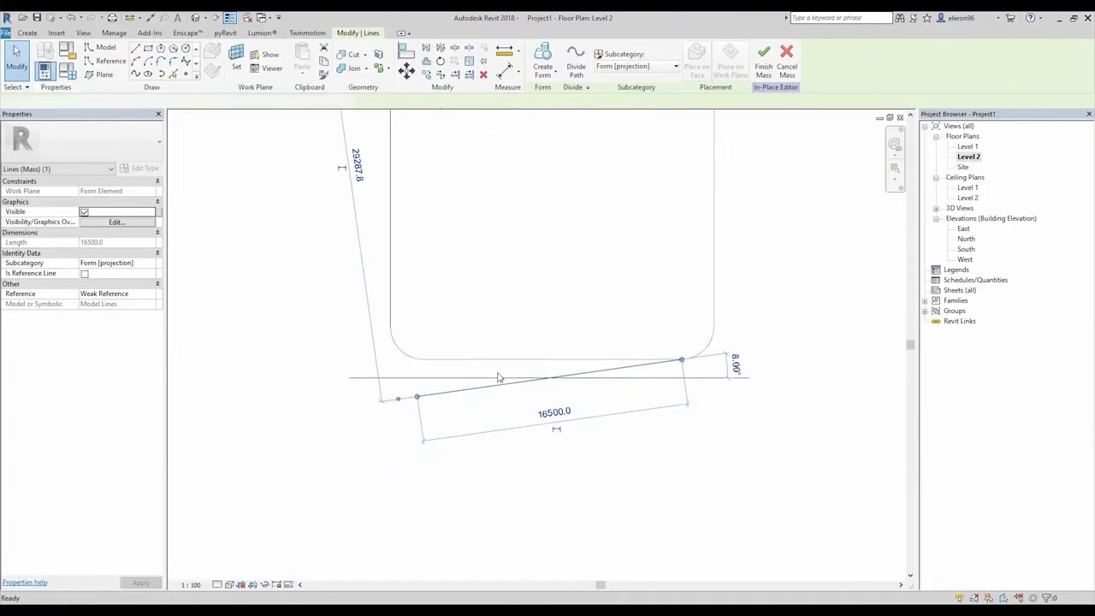
key("d")
key("i")
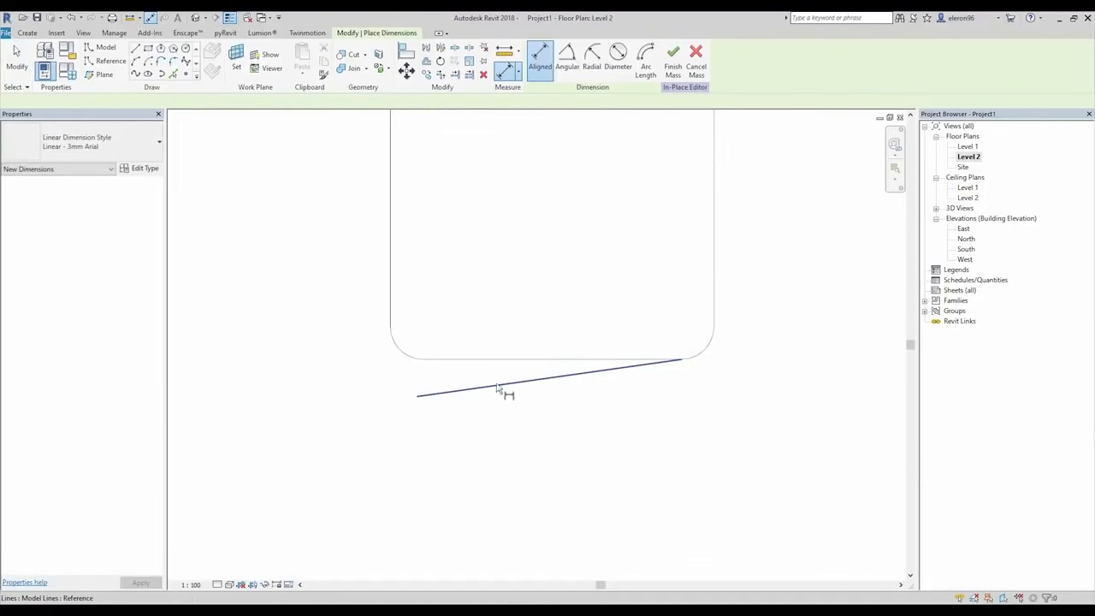
Step: Angle-dimension the sloped bottom line and set its angle to 10°
left_click(567, 60)
left_click(513, 374)
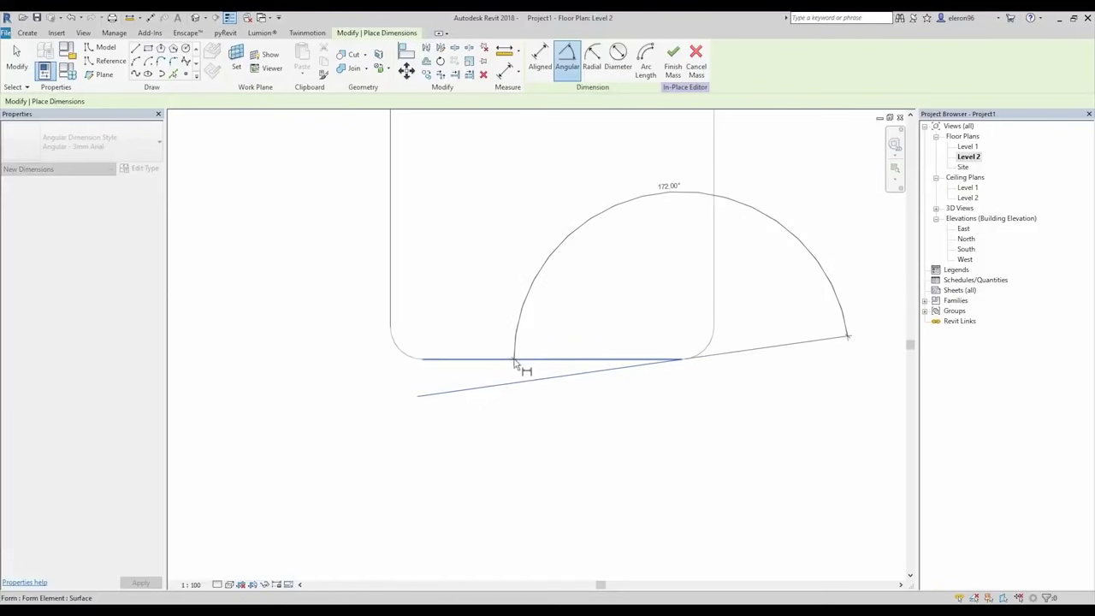
scroll(524, 377, "up", 2)
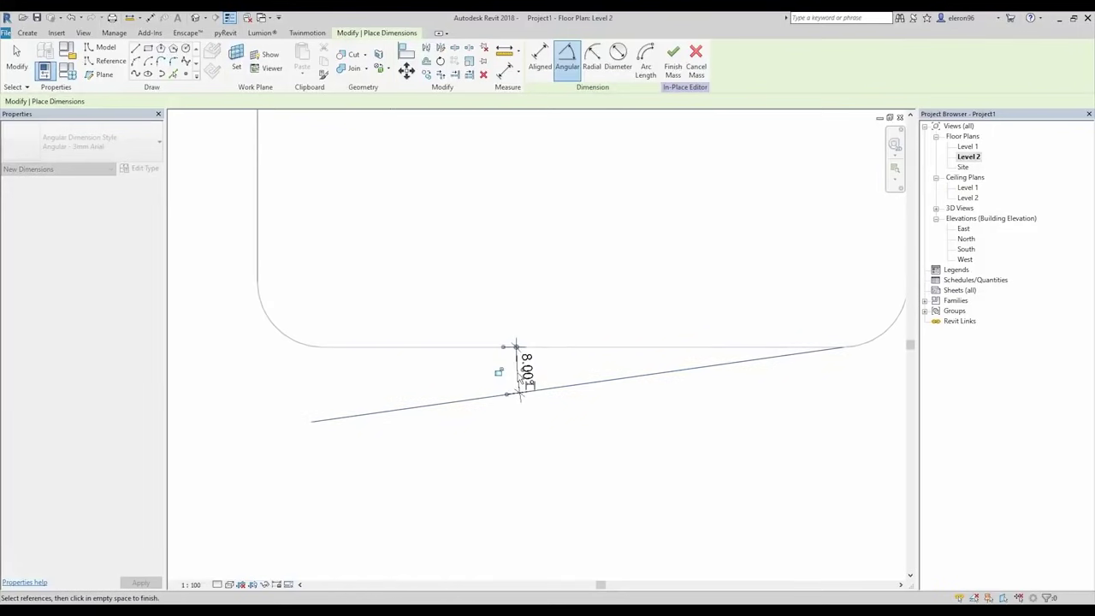
left_click(524, 374)
key("Escape")
key("Escape")
left_click(522, 389)
left_click(527, 369)
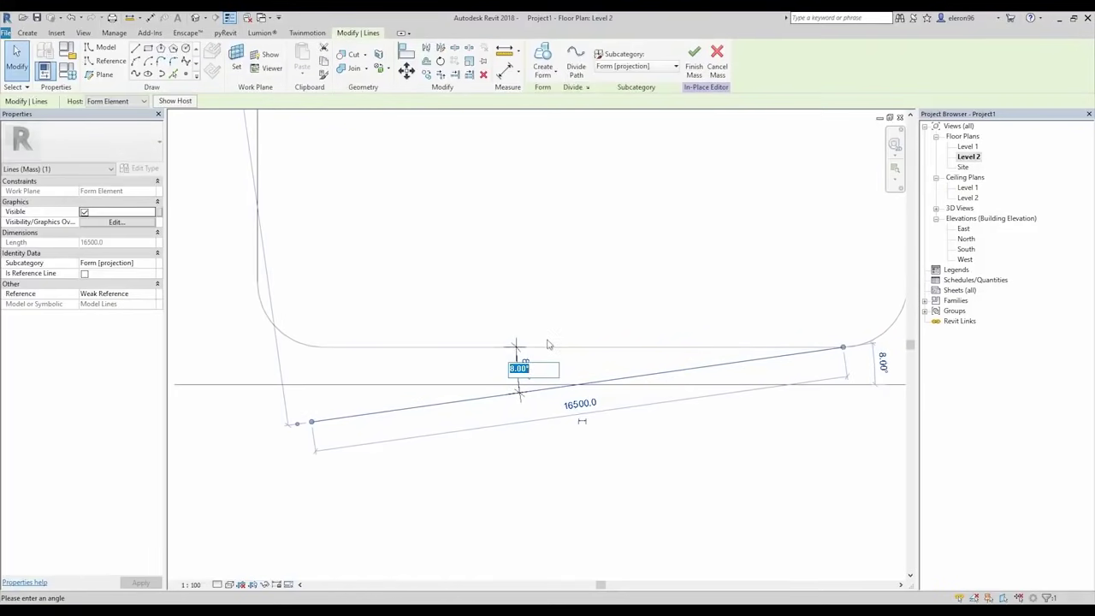
type("0")
key("Return")
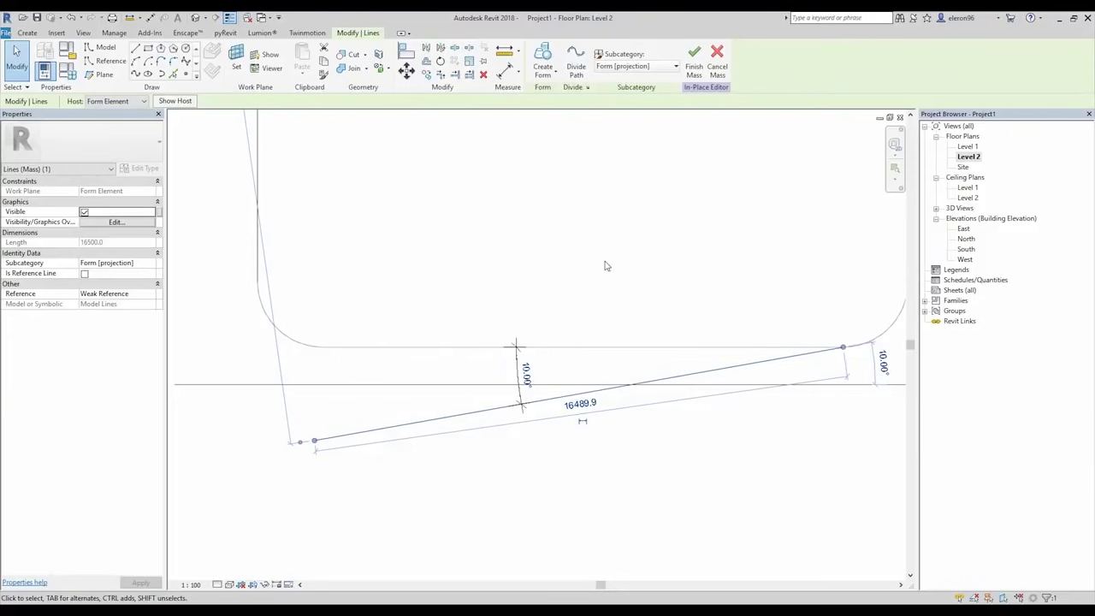
Step: Tilt the left outline line by dragging its bottom end outward
scroll(605, 266, "down", 3)
left_click(466, 350)
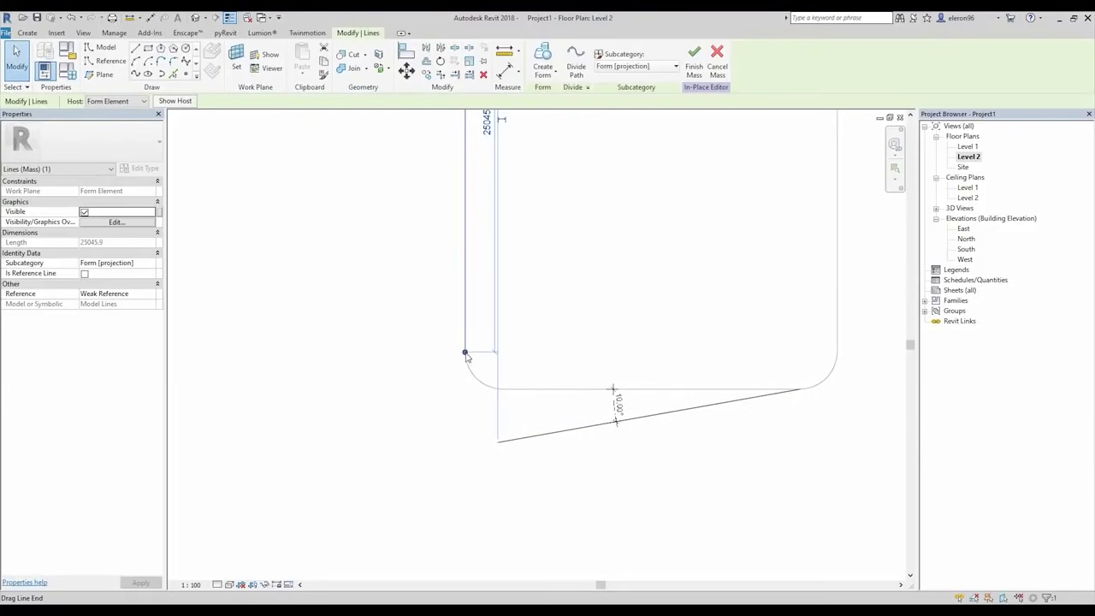
left_click_drag(465, 351, 433, 349)
left_click(558, 212)
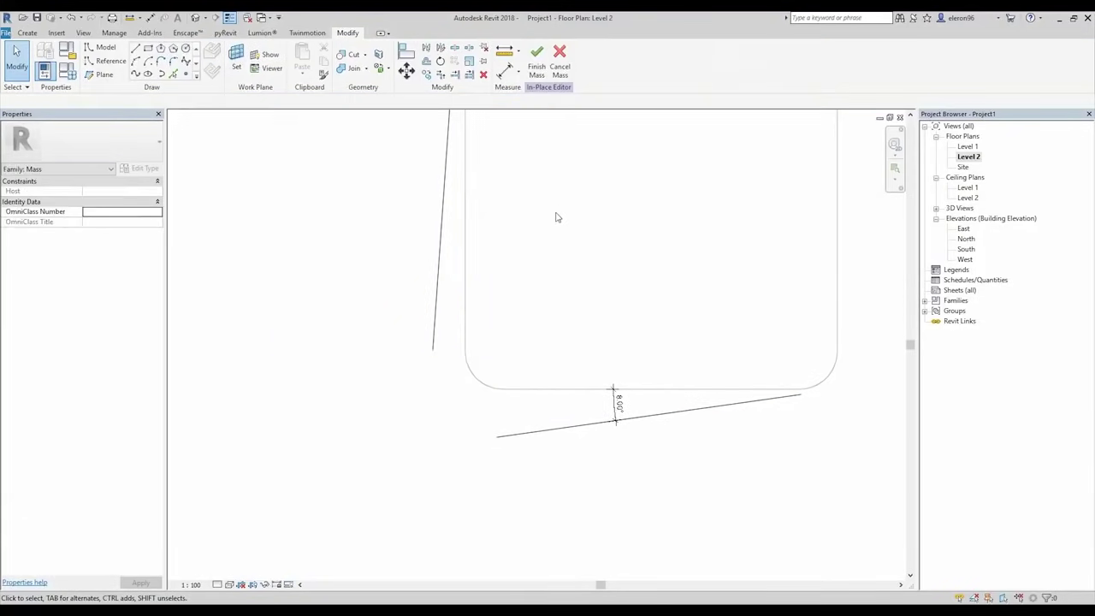
key("d")
key("i")
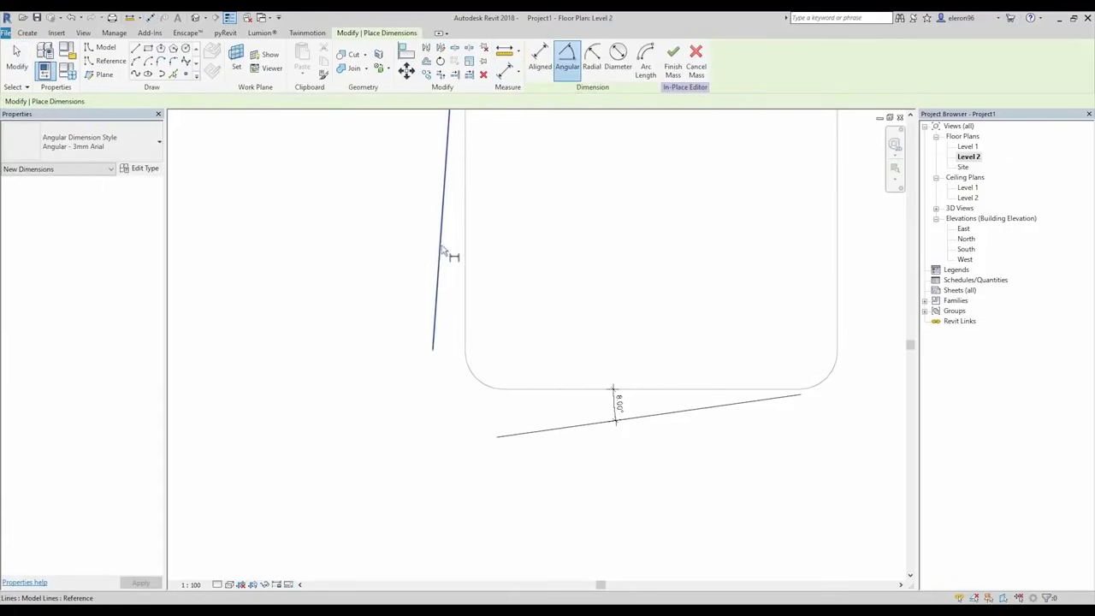
Step: Angle-dimension the tilted left line and change it from 3° to 5°
left_click(443, 251)
scroll(467, 251, "up", 2)
left_click(511, 281)
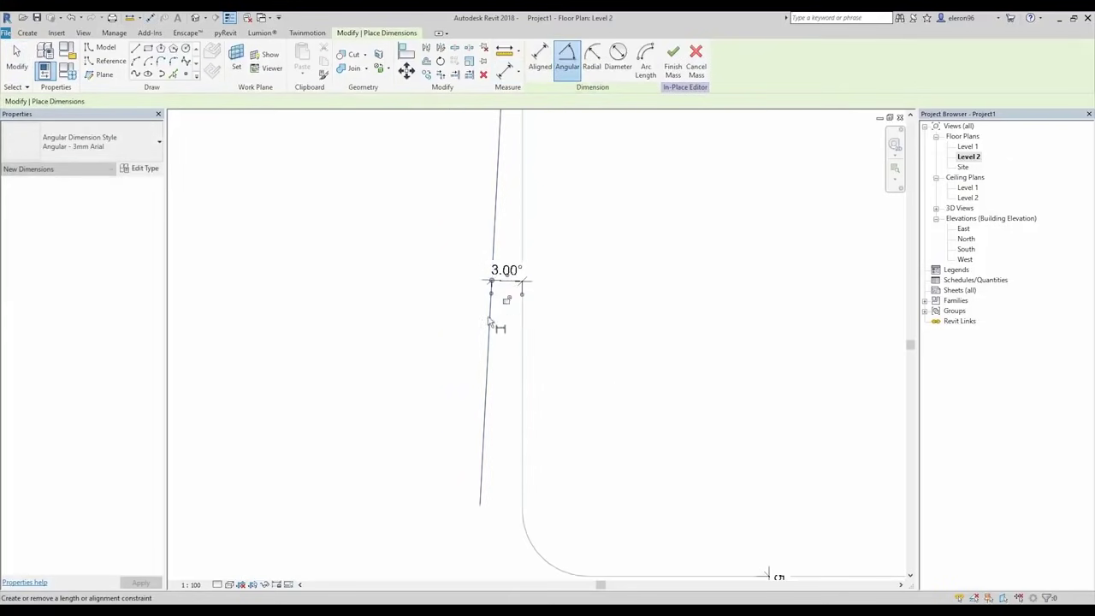
key("Escape")
left_click(490, 329)
left_click(505, 269)
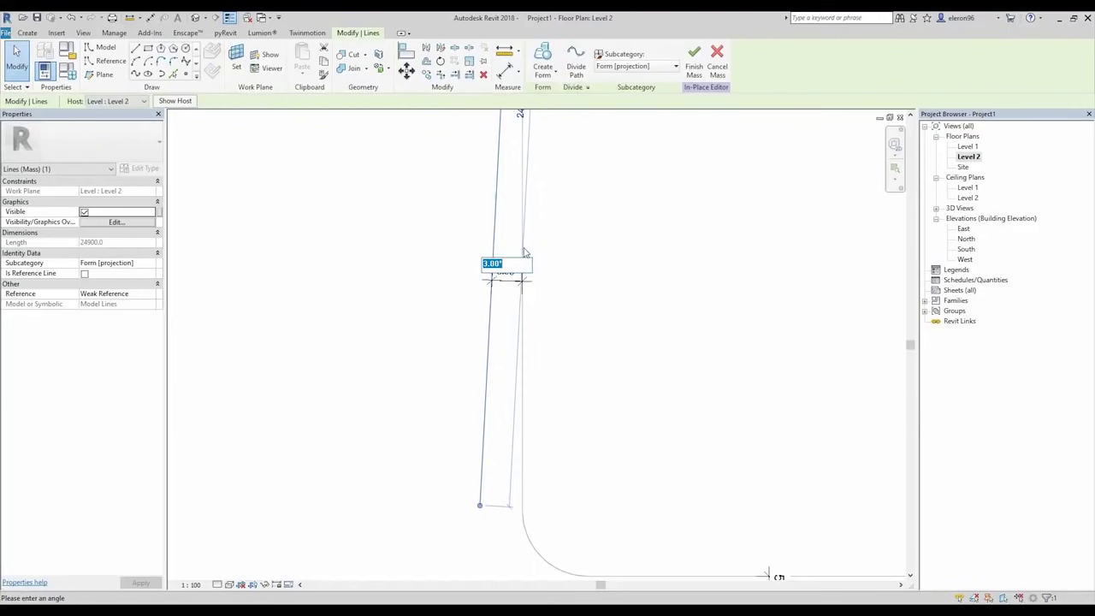
type("5")
key("Return")
key("Escape")
Step: Round the bottom-left, bottom-right and top-right corners with fillet arcs
left_click(172, 61)
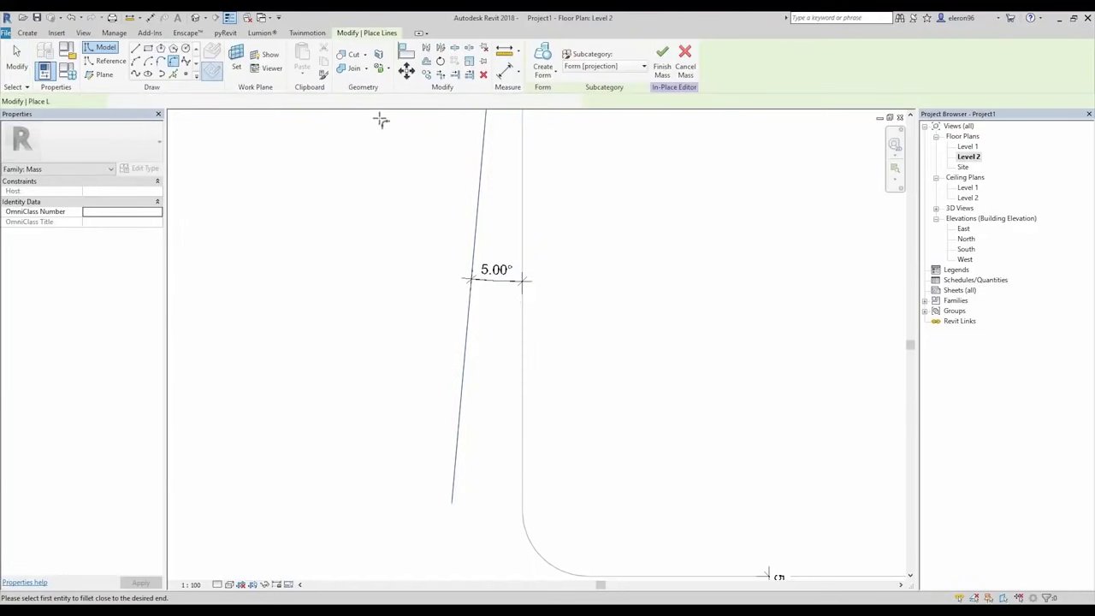
scroll(557, 238, "down", 3)
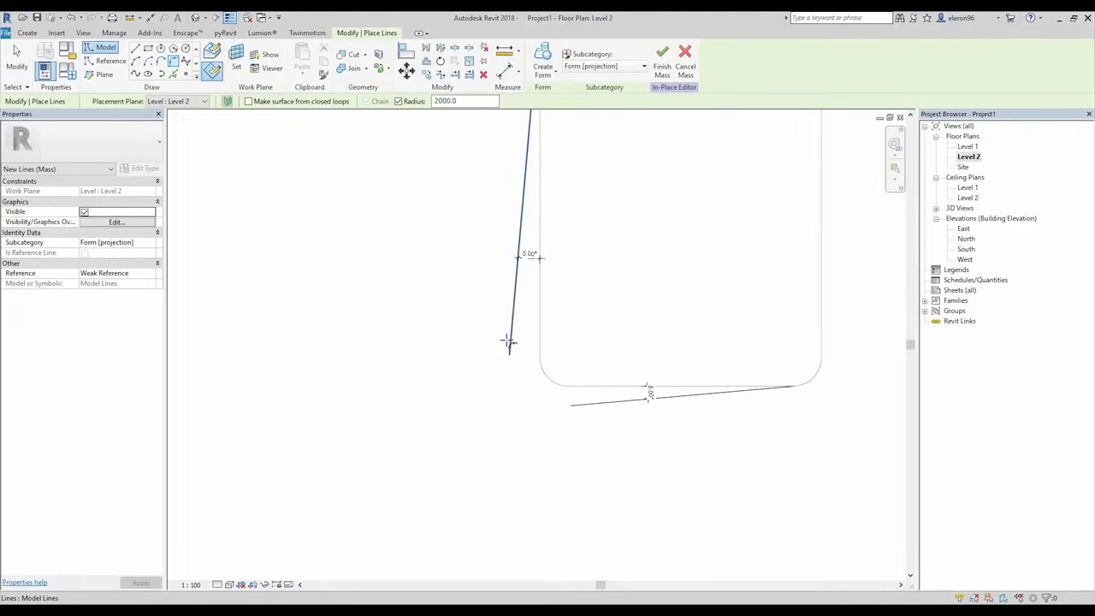
left_click(579, 406)
left_click(513, 329)
middle_click_drag(619, 320, 484, 369)
key("Escape")
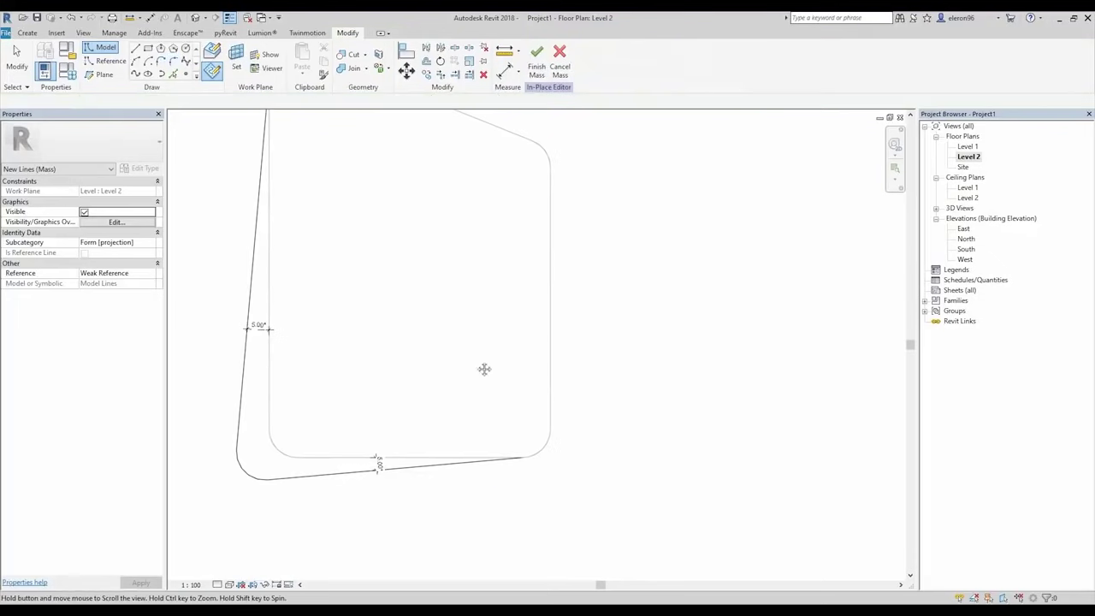
left_click(173, 75)
left_click(509, 460)
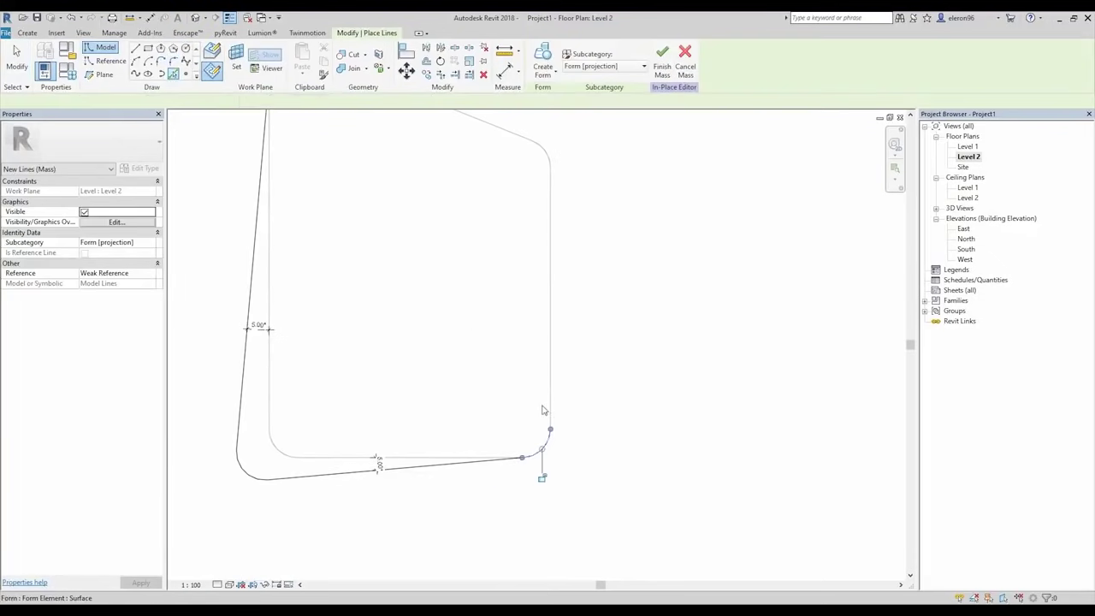
left_click(549, 410)
middle_click_drag(547, 402, 643, 523)
left_click(646, 411)
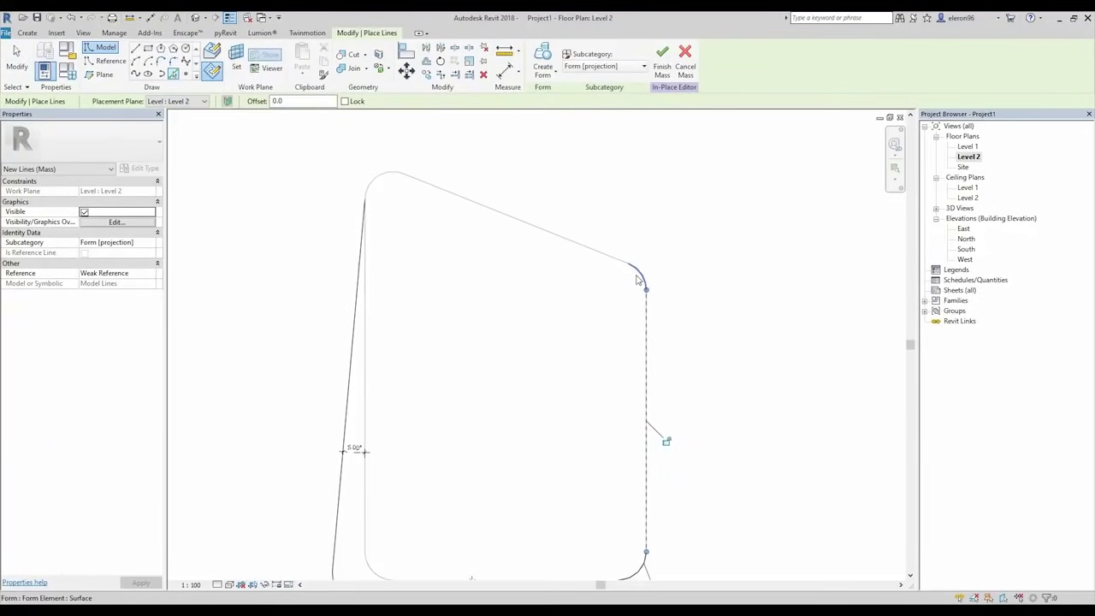
left_click(589, 249)
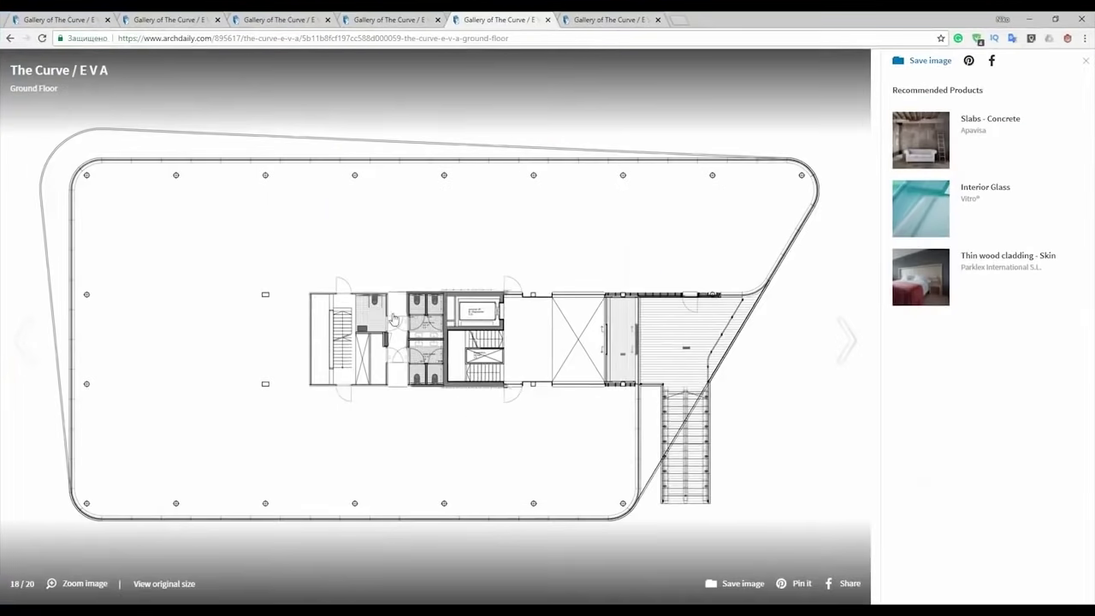
Step: Advance The Curve gallery to images 19/20 and 20/20, the 1st Floor plan and diagram
left_click(856, 335)
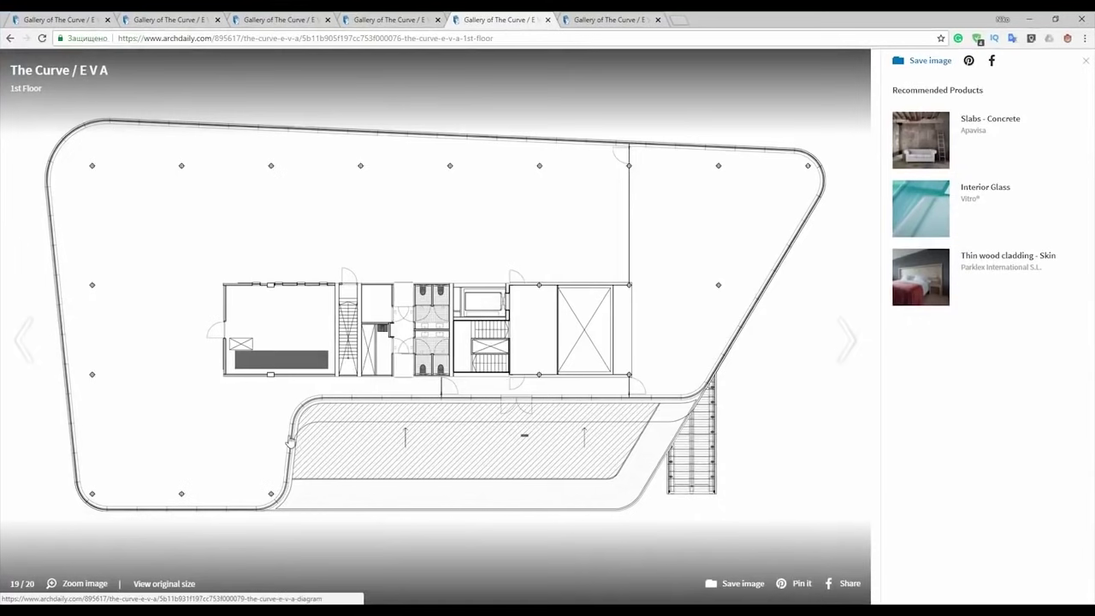
left_click(642, 399)
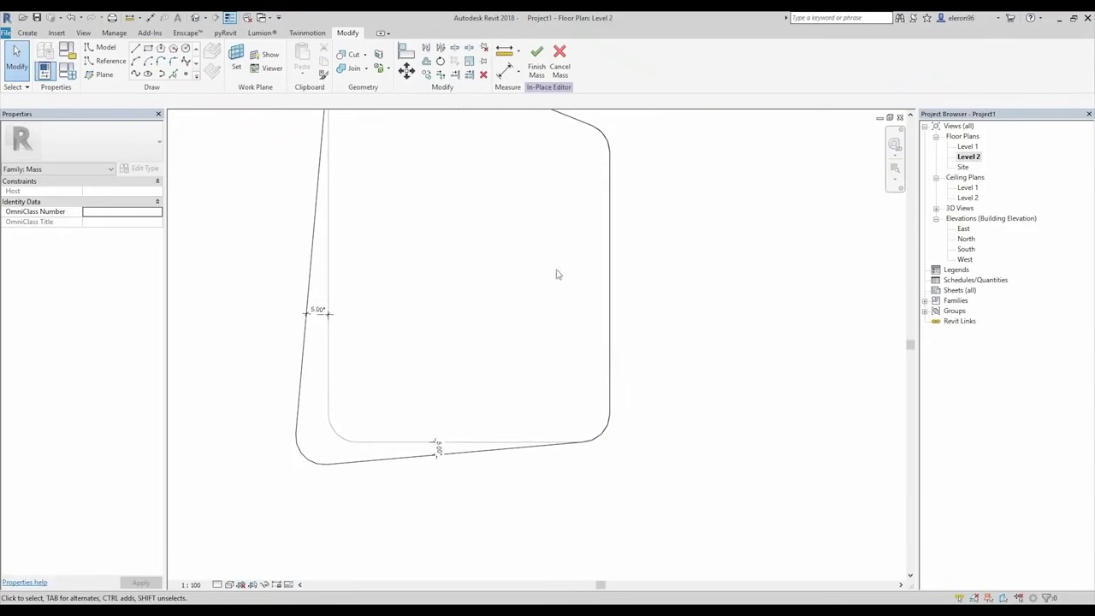
Step: Draw a vertical mass line running past the top edge of the Level 2 outline
left_click(144, 46)
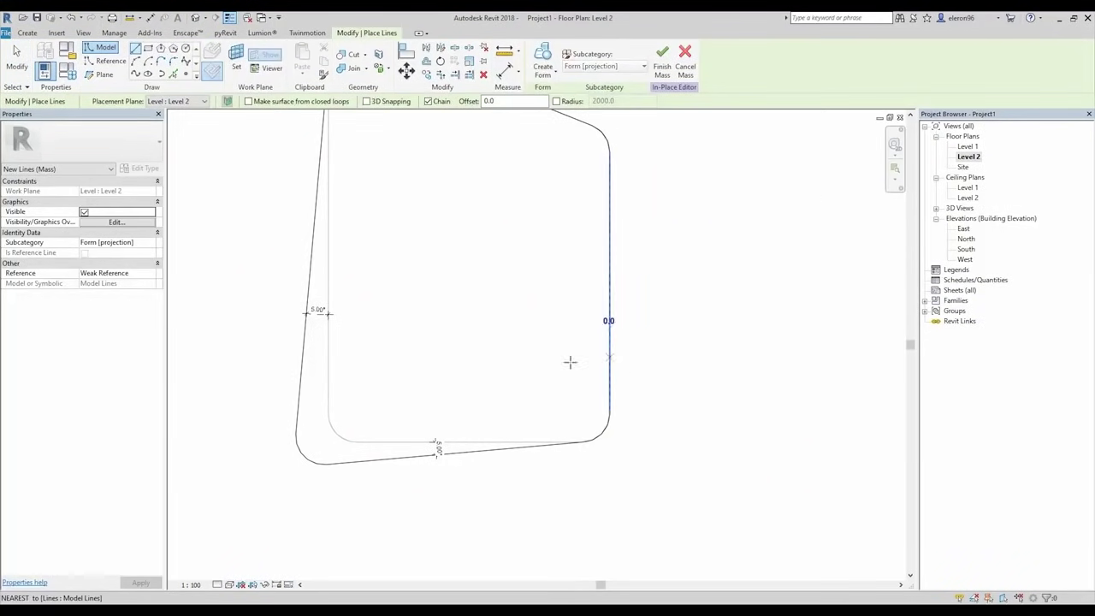
left_click(545, 355)
middle_click_drag(533, 247, 521, 396)
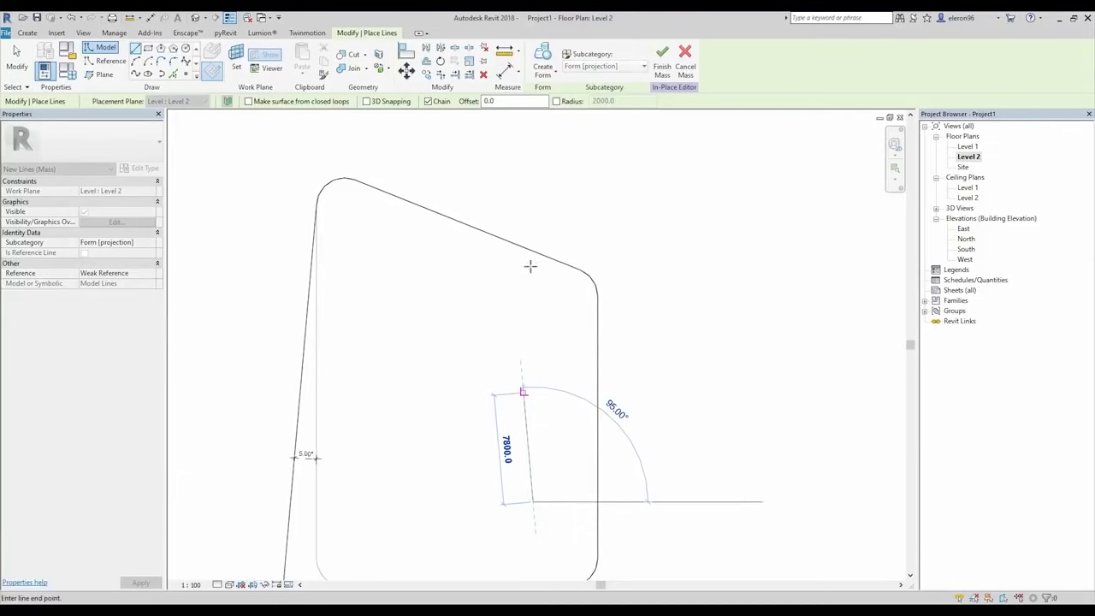
left_click(532, 228)
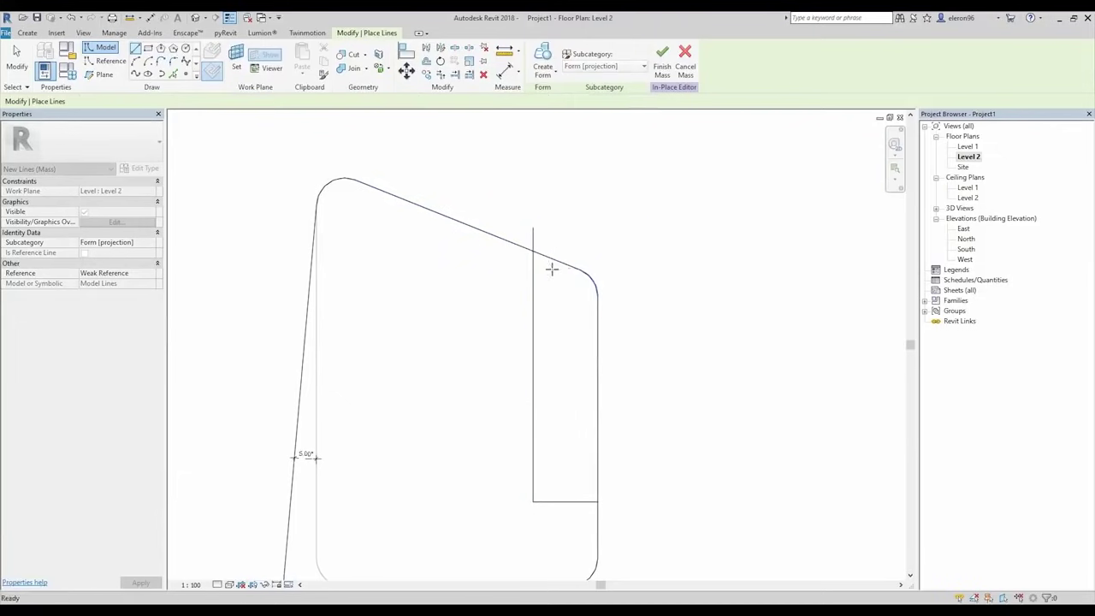
key("Escape")
key("Escape")
Step: Trim the vertical line to the top diagonal and bottom edge, deleting the leftover corner arc
key("t")
key("r")
left_click(520, 246)
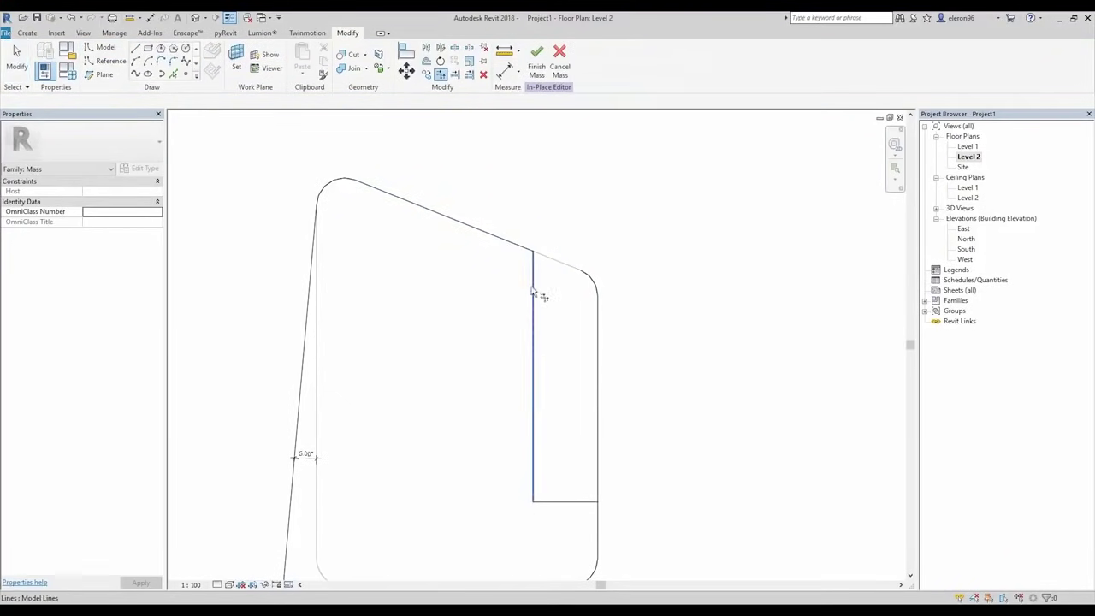
left_click(598, 514)
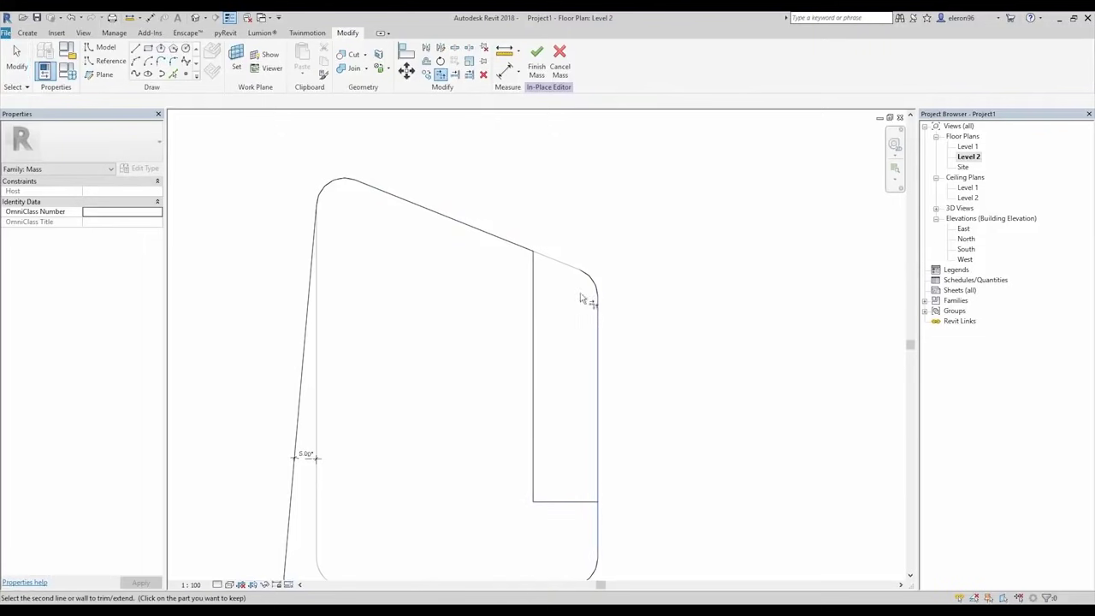
key("Escape")
left_click_drag(568, 220, 643, 350)
key("Delete")
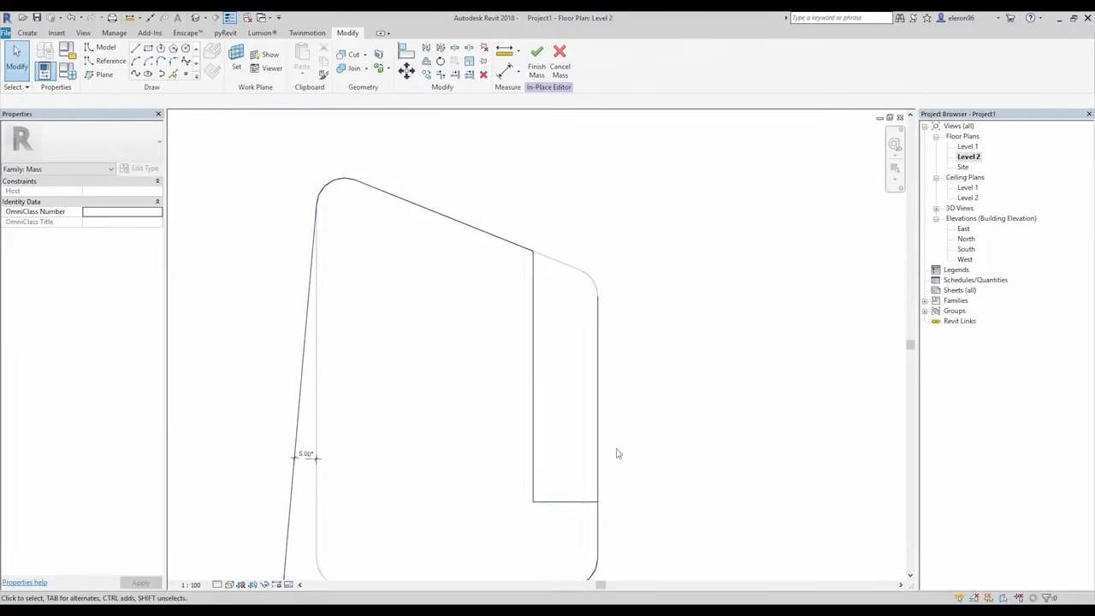
middle_click_drag(618, 450, 588, 345)
left_click(589, 344)
key("Escape")
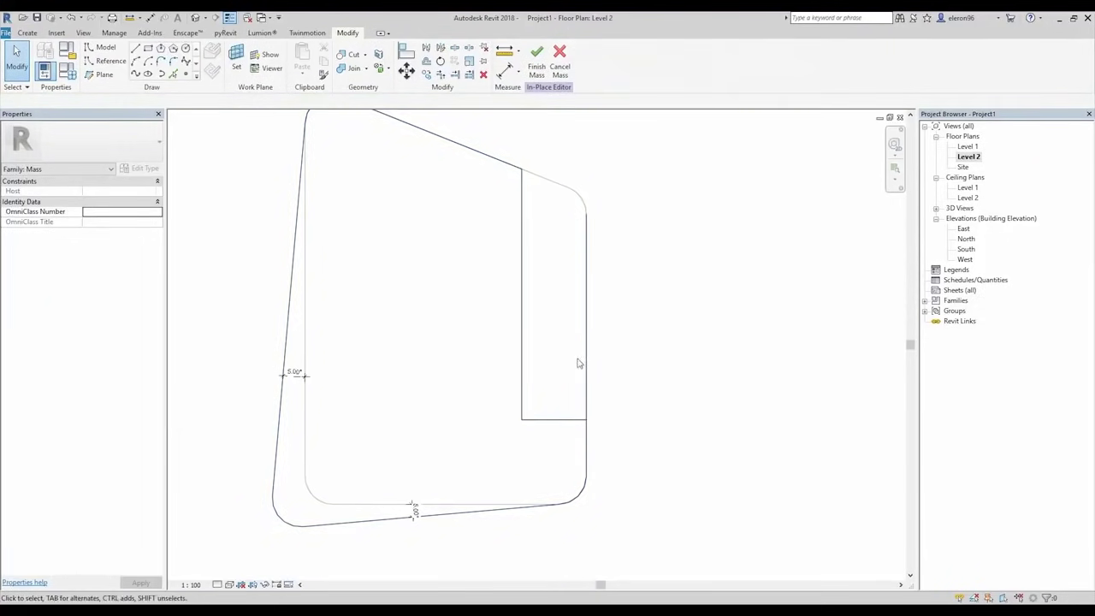
left_click(582, 436)
key("Escape")
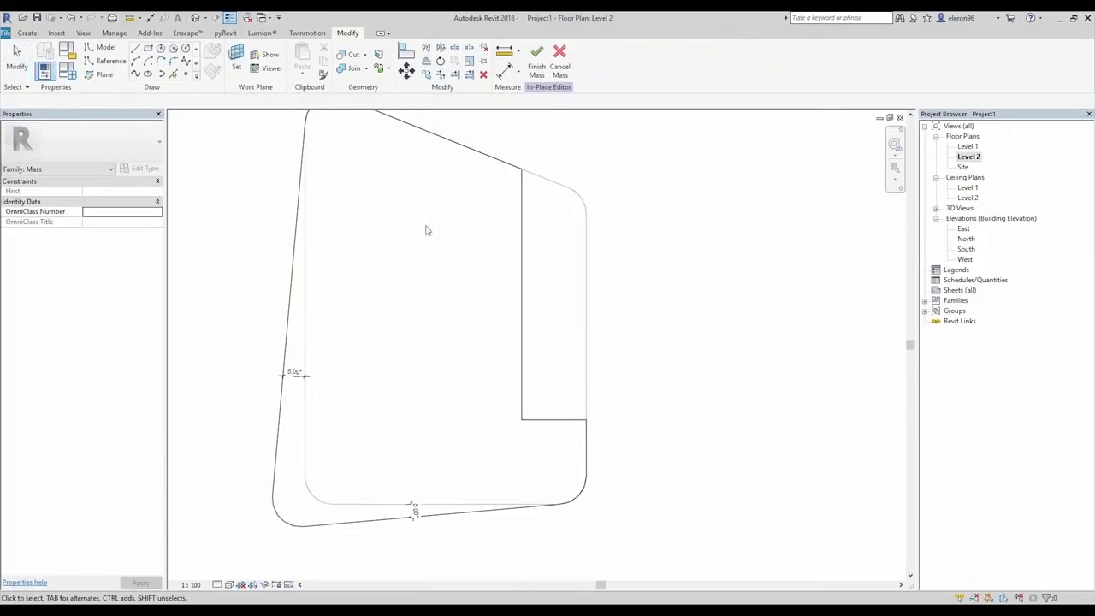
Step: Round the lower, inner notch and top sloped corners with 2000 mm fillet arcs
left_click(176, 71)
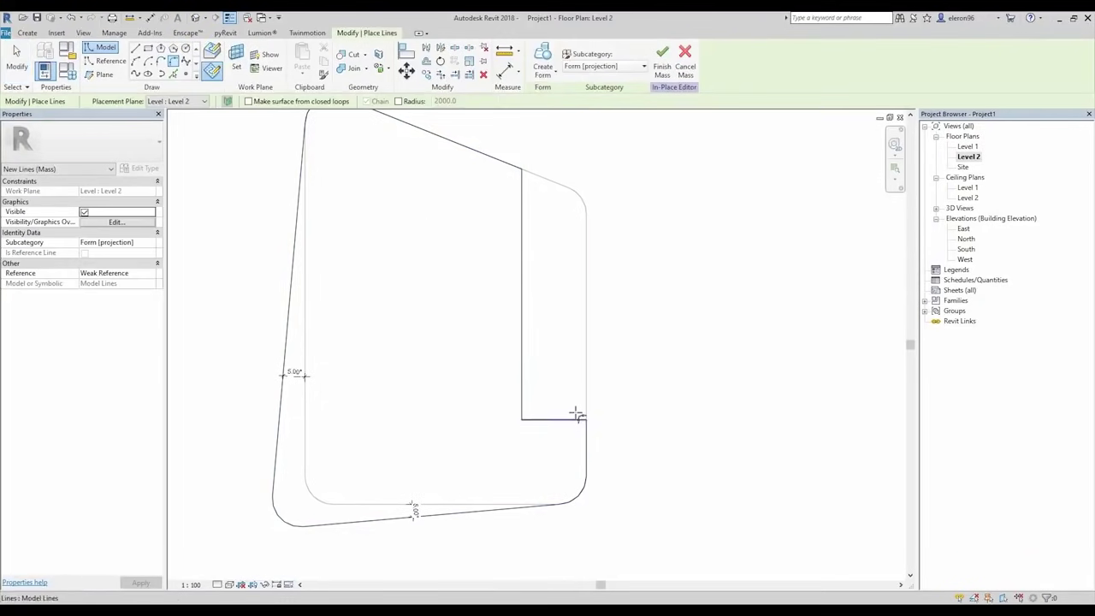
key("Escape")
key("Escape")
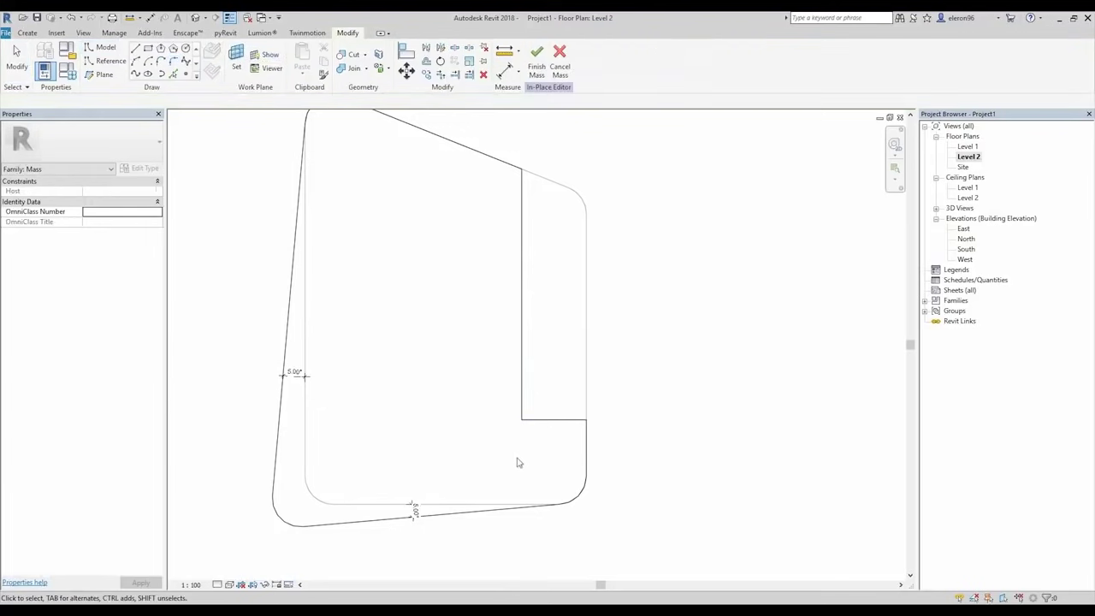
left_click(173, 61)
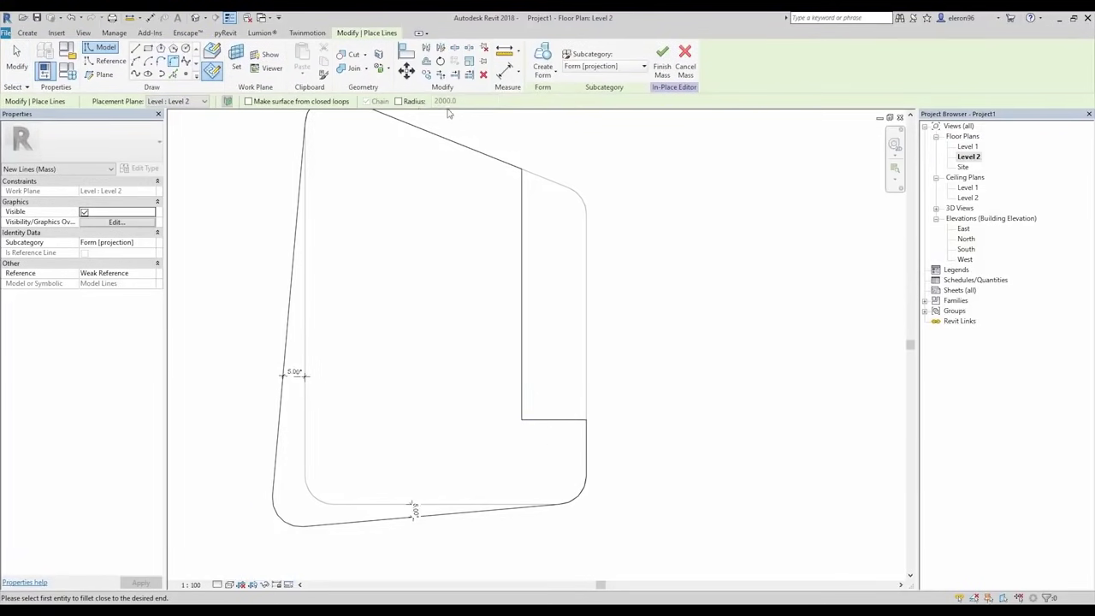
left_click(587, 452)
left_click(548, 420)
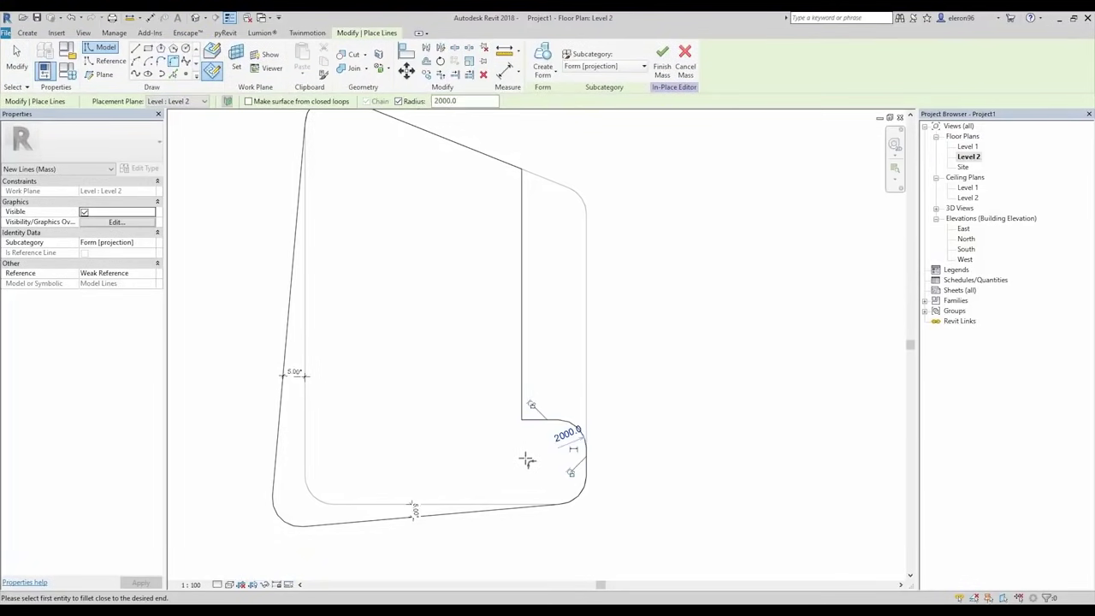
left_click(537, 420)
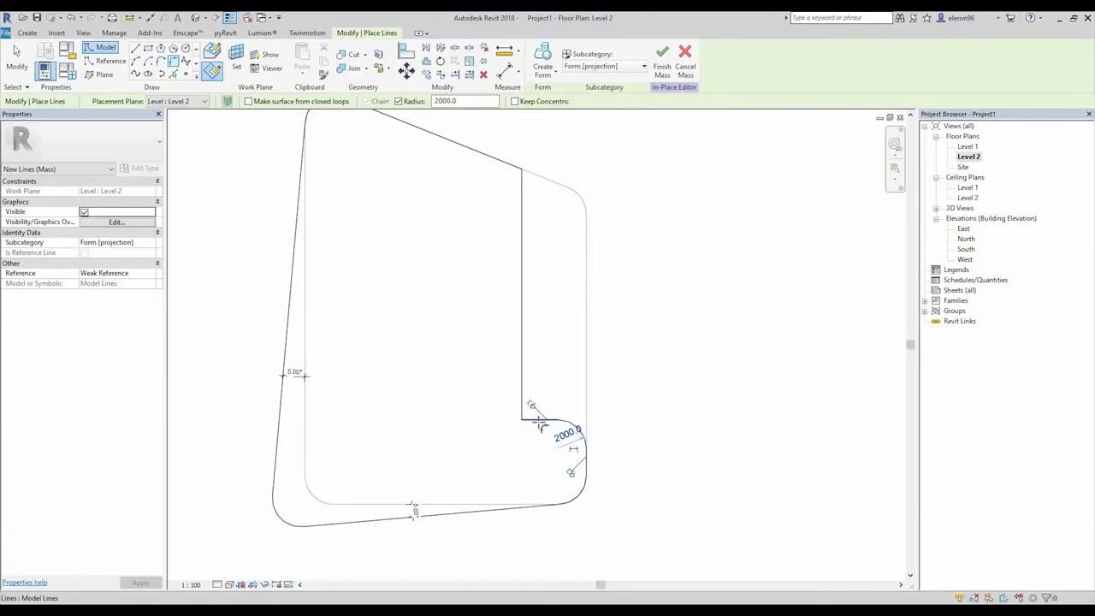
left_click(521, 362)
middle_click_drag(528, 187, 528, 265)
left_click(524, 270)
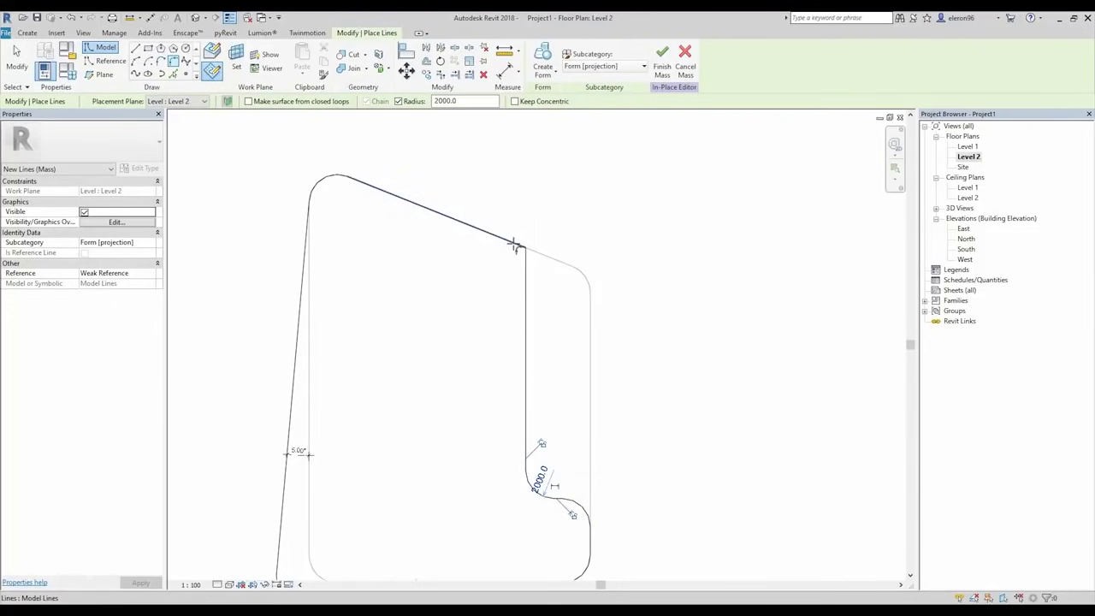
left_click(513, 243)
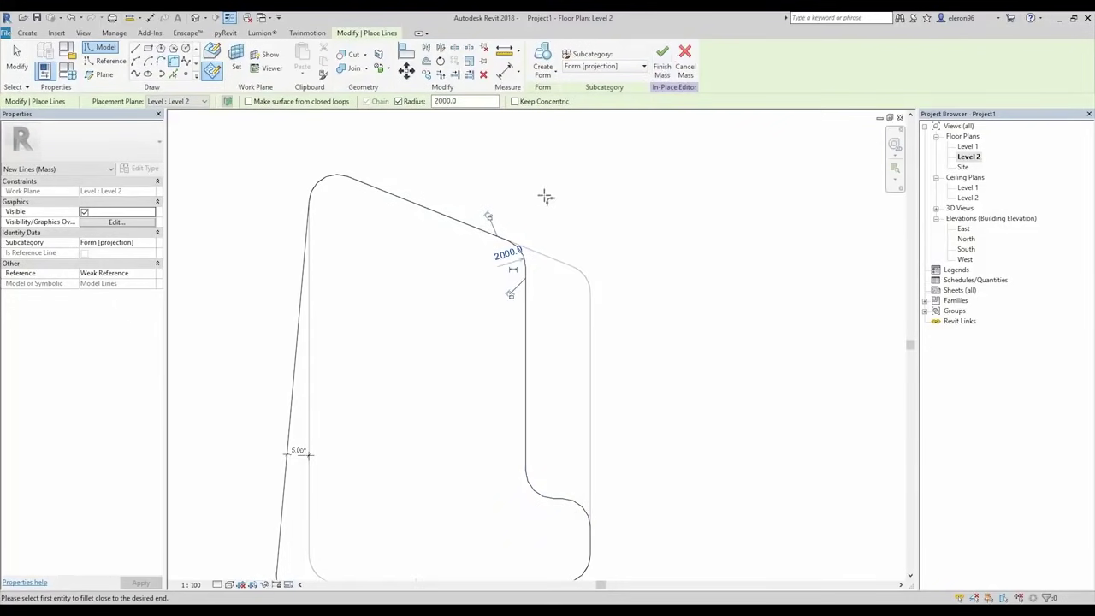
key("Escape")
key("Escape")
Step: Window-select the whole outline, drop the stray bottom element, then clear the selection
scroll(550, 196, "down", 3)
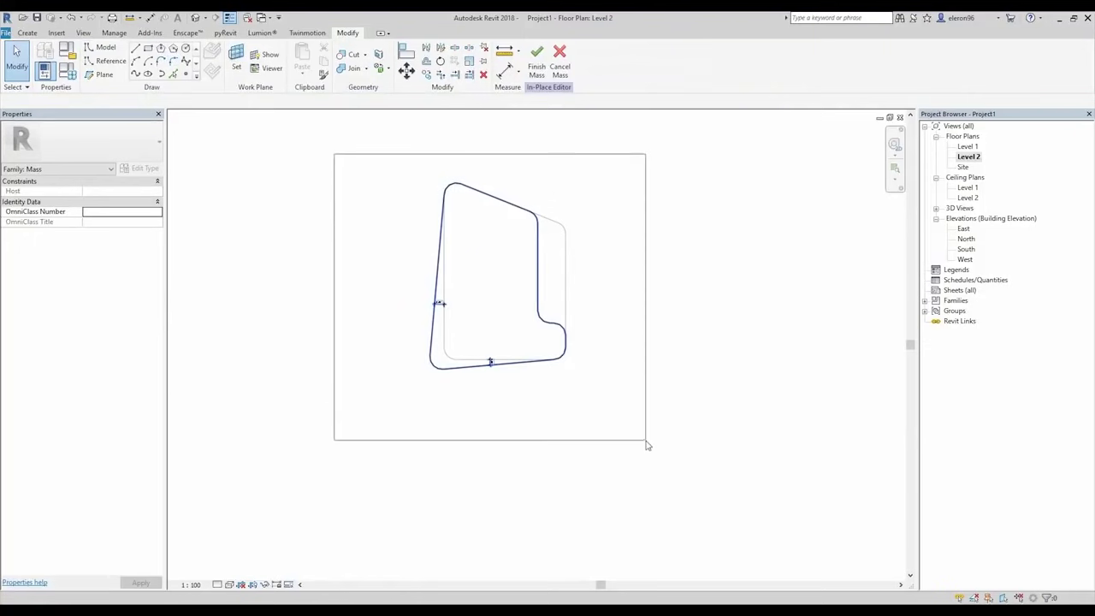
left_click_drag(334, 152, 650, 453)
scroll(460, 302, "up", 1)
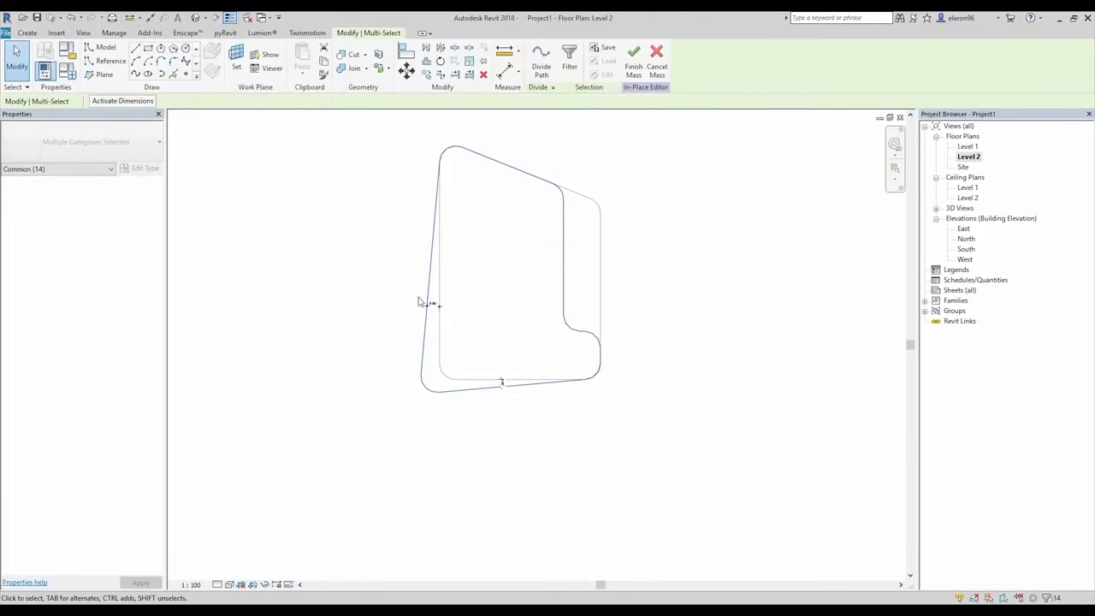
left_click_drag(475, 357, 523, 414, "shift")
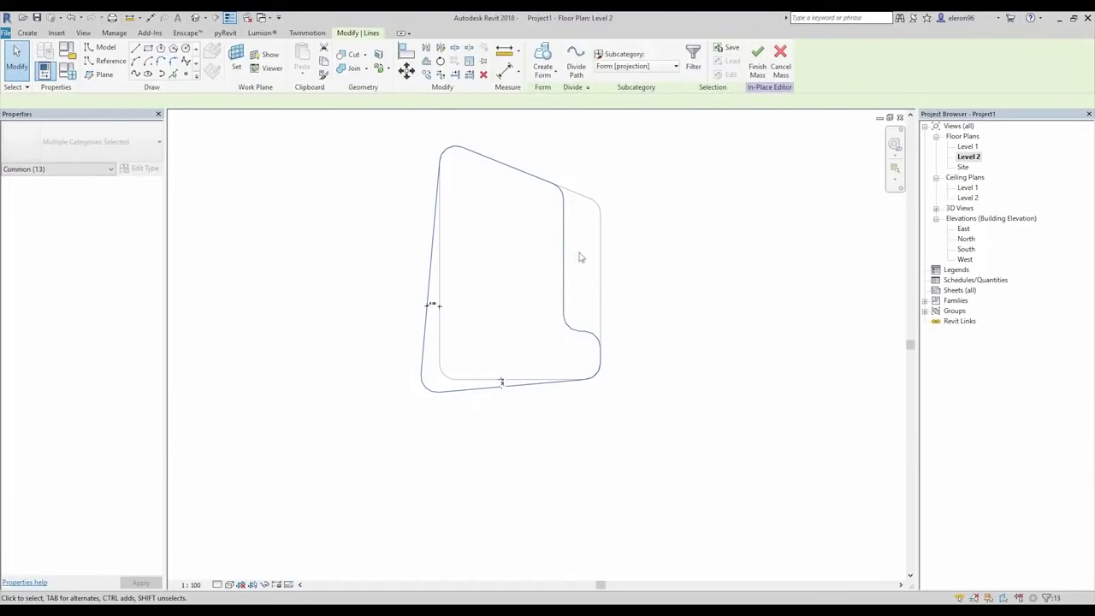
left_click(654, 252)
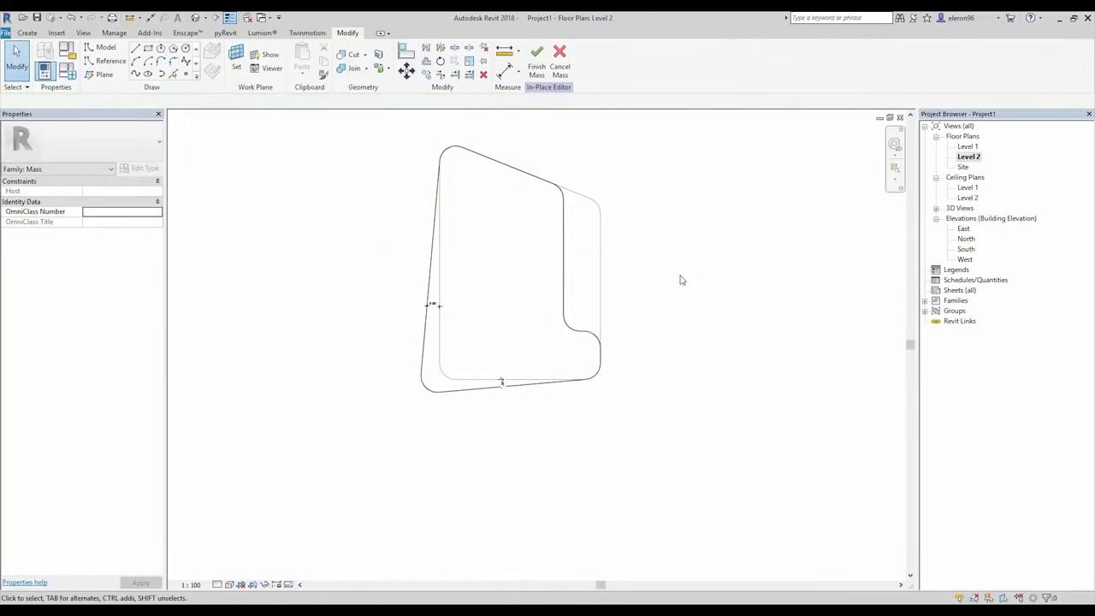
Step: In the default 3D view, set the upper form's top face height to 4000
left_click(195, 17)
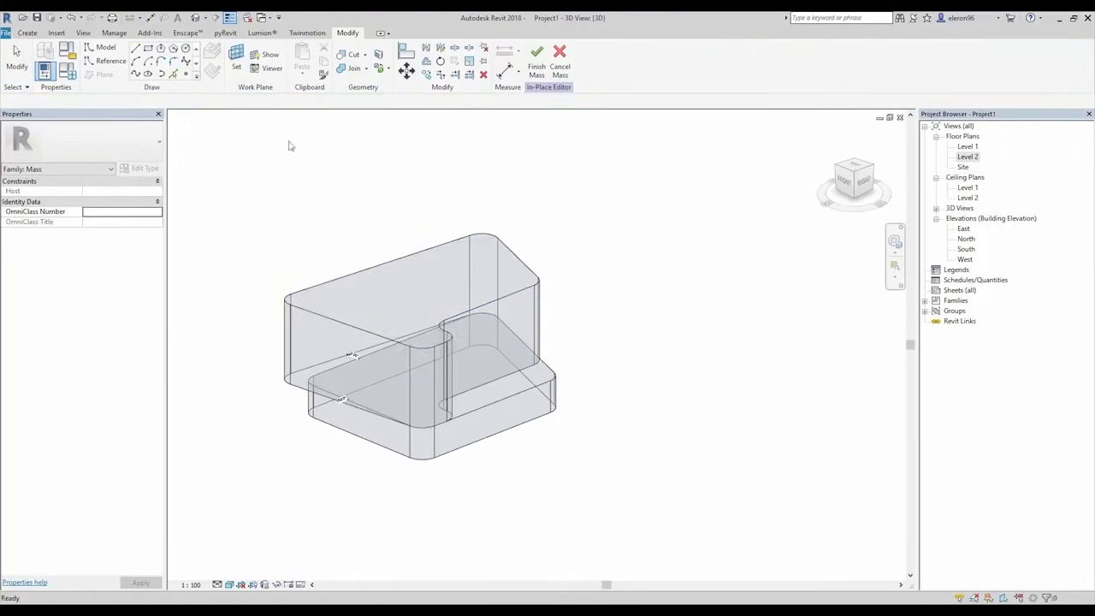
middle_click_drag(577, 313, 465, 289, "shift")
left_click(374, 273)
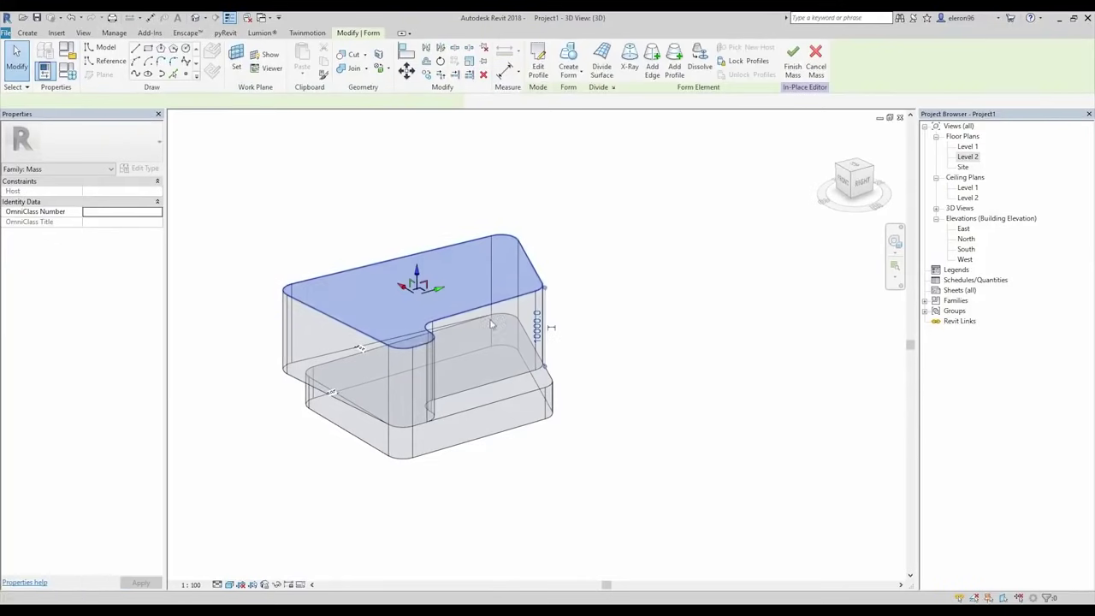
left_click(537, 325)
type("4000")
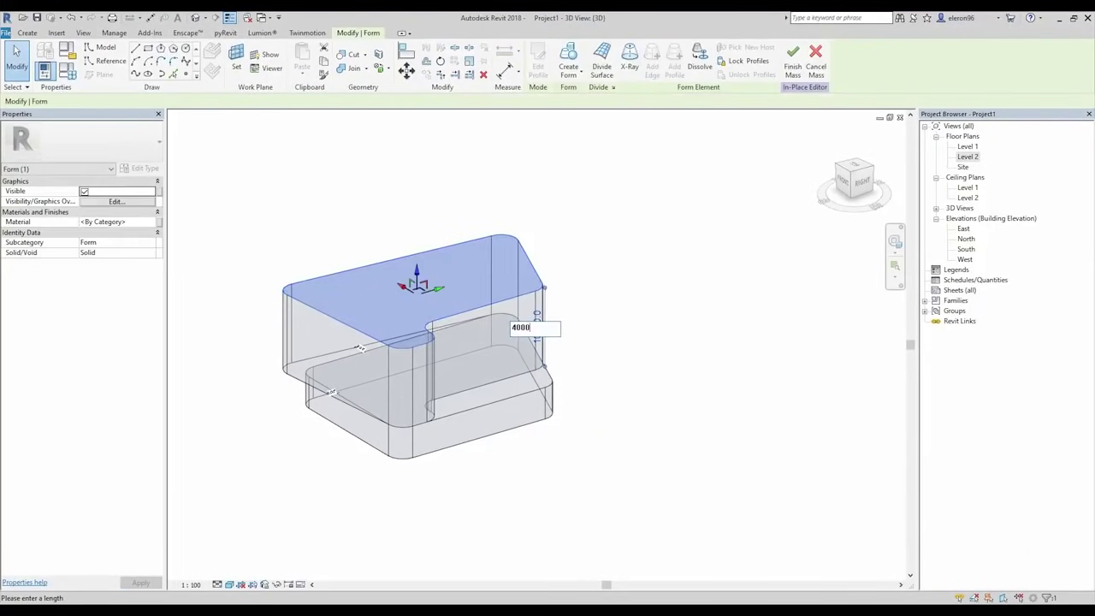
key("Return")
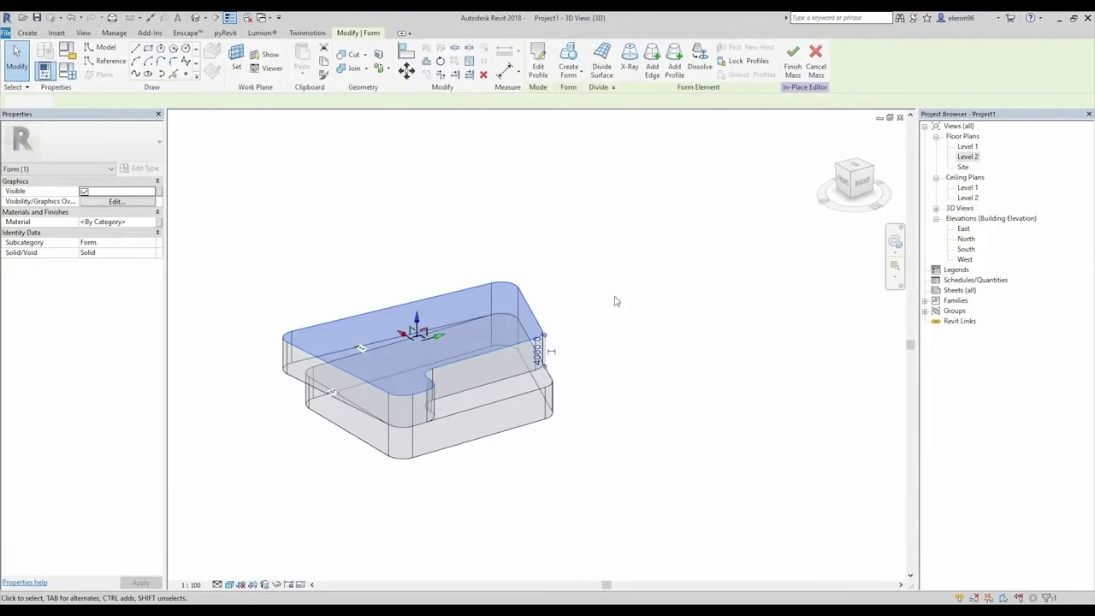
left_click(616, 300)
middle_click_drag(616, 300, 343, 80, "shift")
Step: Join the upper and lower forms into one solid with Join Geometry
left_click(351, 68)
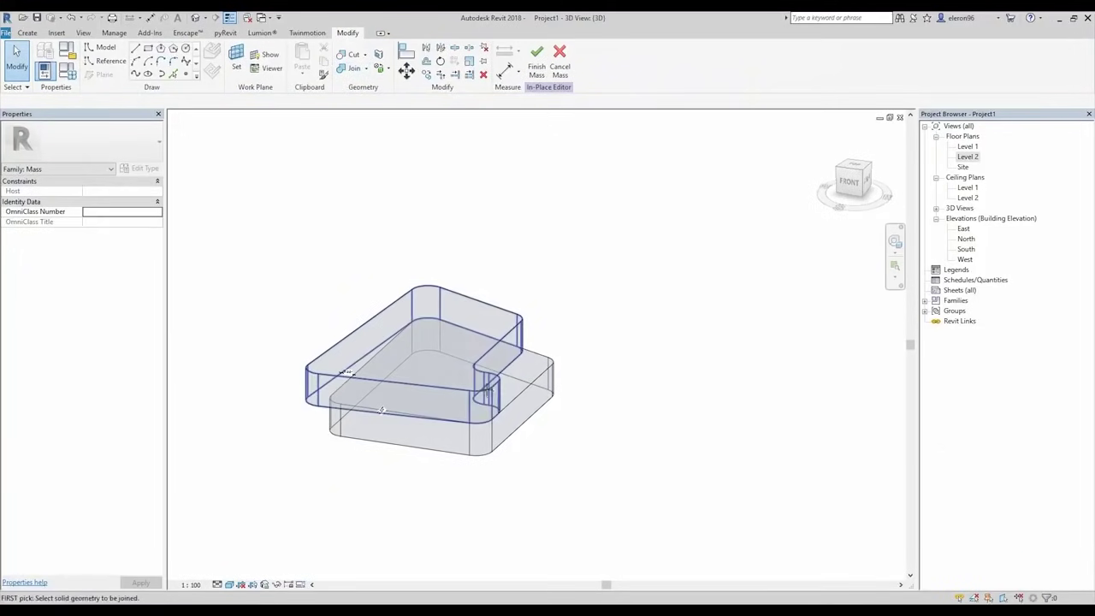
left_click(454, 386)
left_click(460, 435)
middle_click_drag(633, 404, 254, 400, "shift")
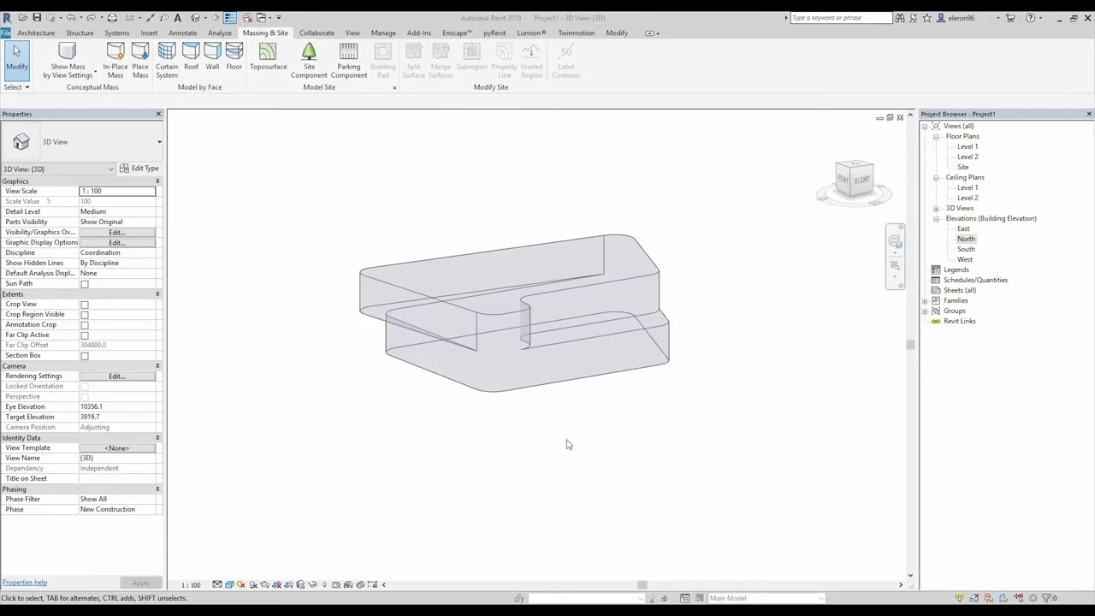
Step: Show mass forms and start a Curtain System by Face on the mass
mouse_move(586, 504)
middle_mouse_down()
mouse_move(548, 496)
mouse_move(648, 445)
middle_mouse_up()
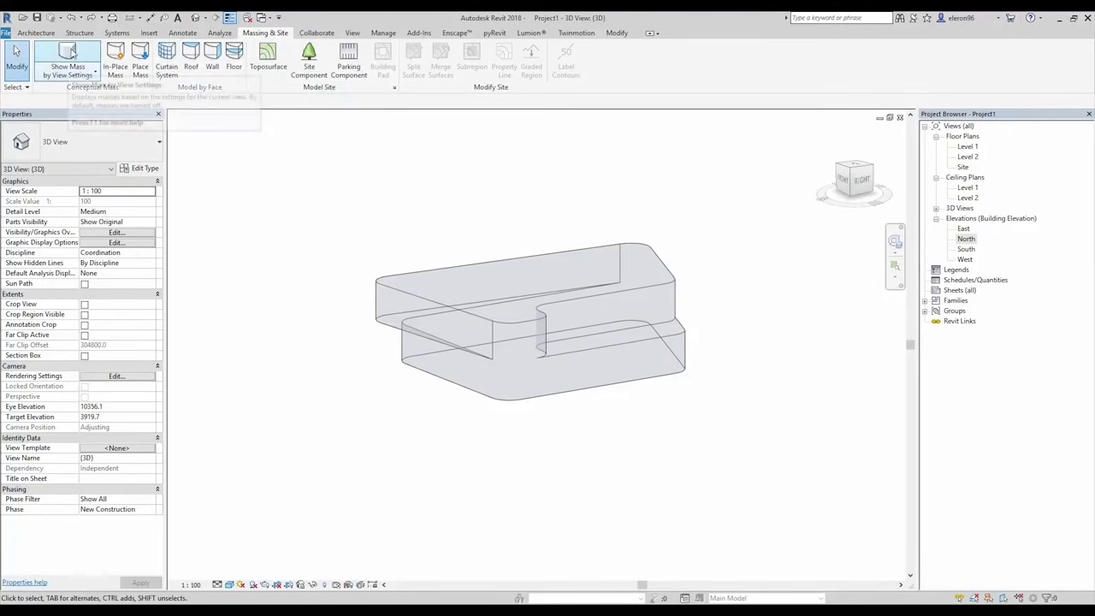
left_click(67, 60)
left_click(168, 61)
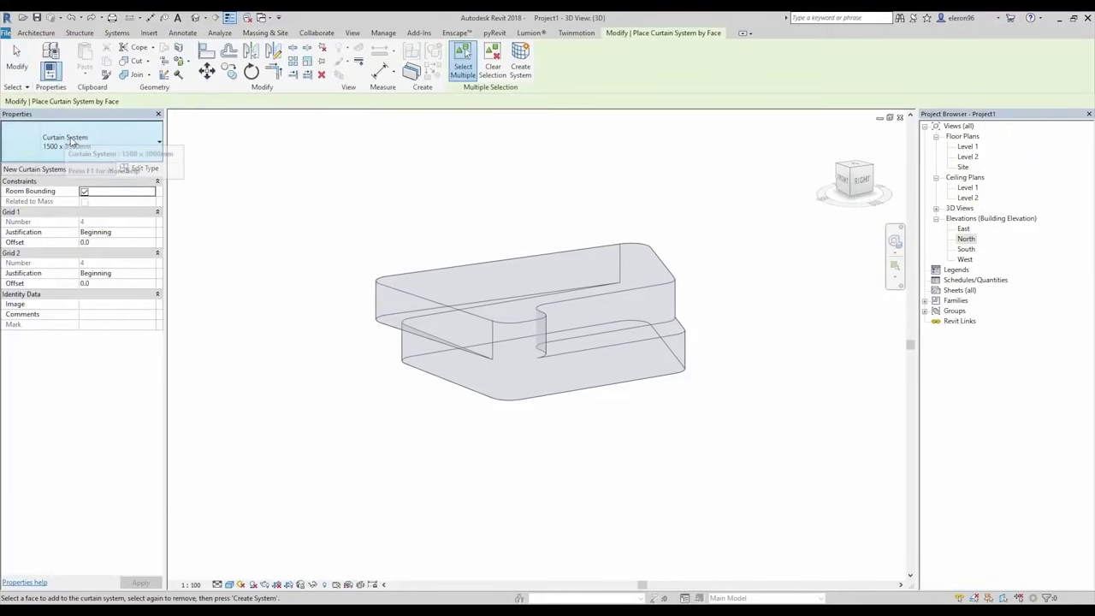
left_click(118, 158)
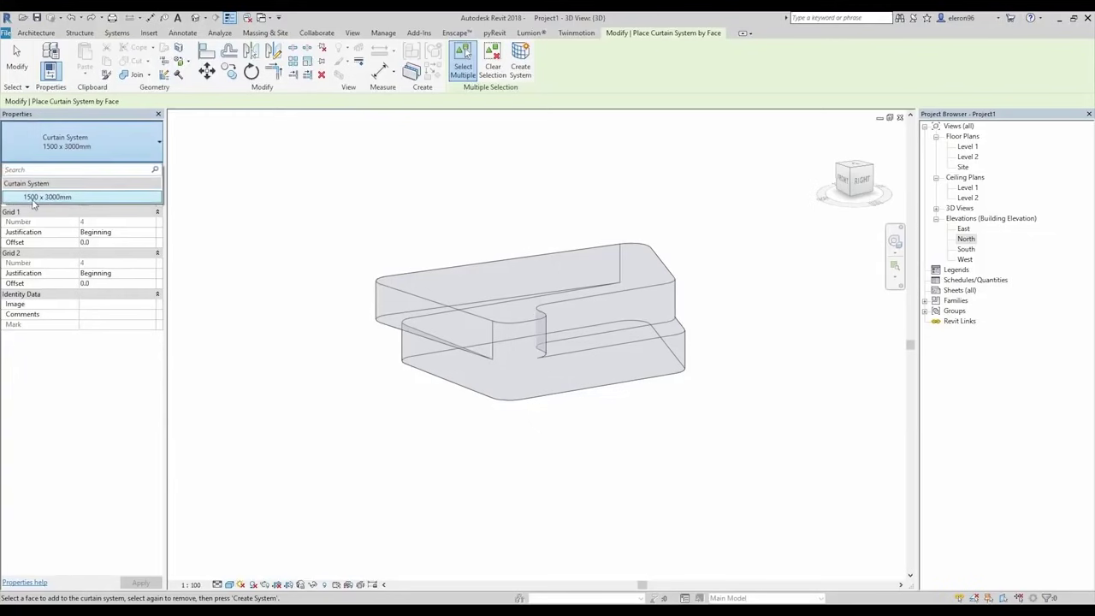
left_click(114, 143)
left_click(143, 155)
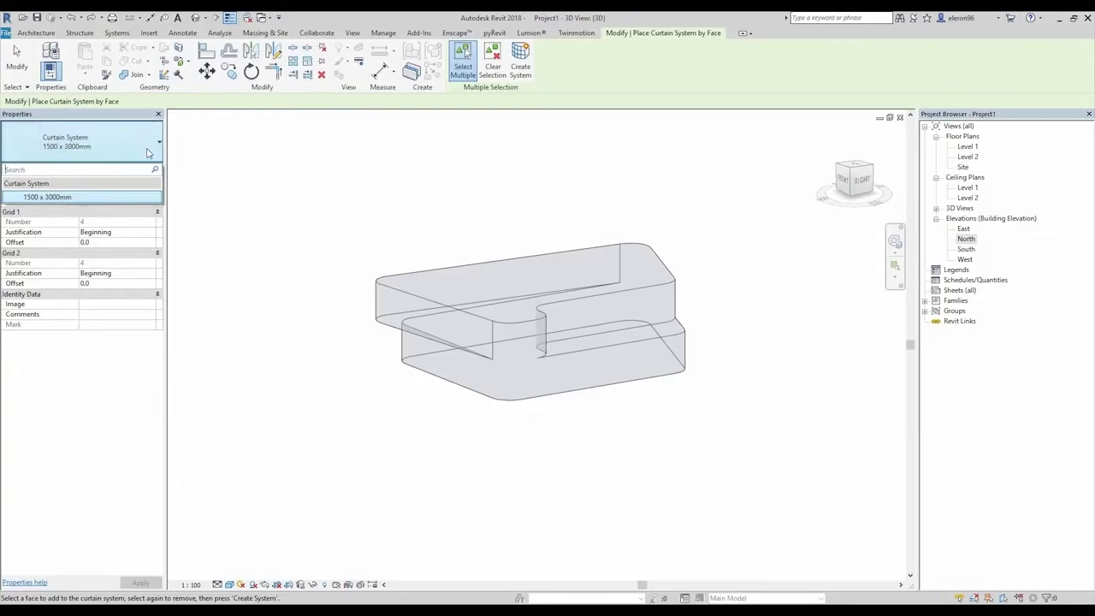
Step: Duplicate a 600 x 4000mm curtain system type with Grid 1 600 and Grid 2 4000
left_click(805, 169)
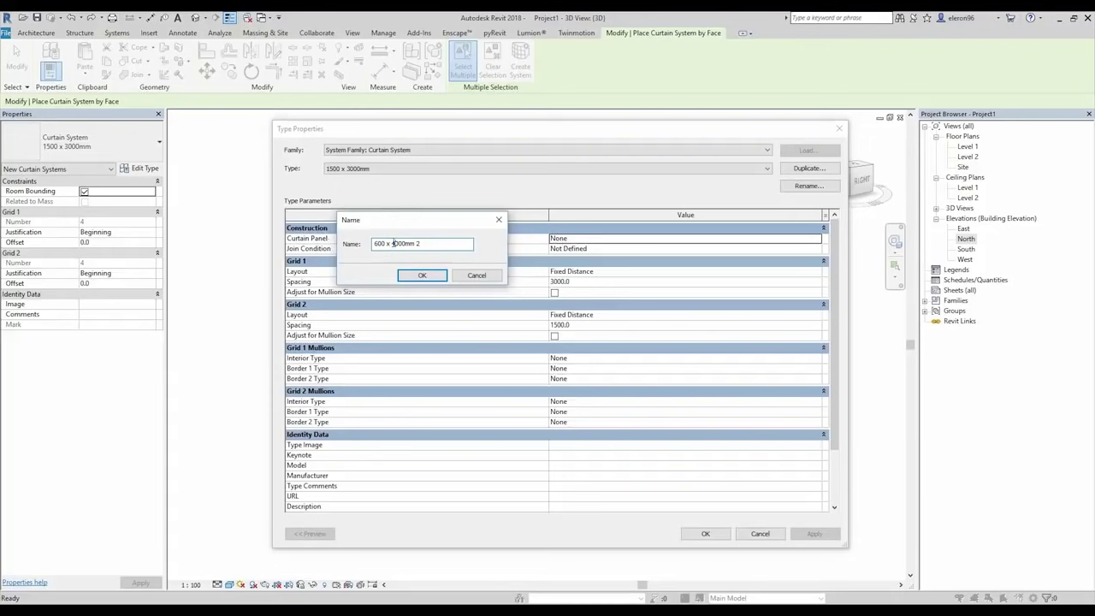
type("4")
left_click(423, 277)
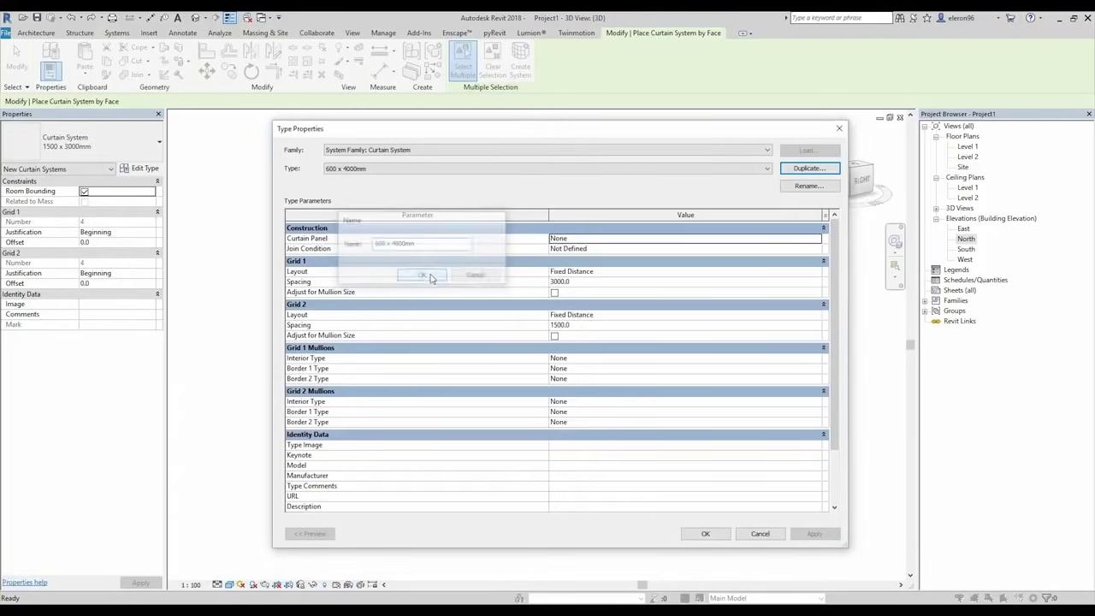
left_click(591, 283)
type("4000")
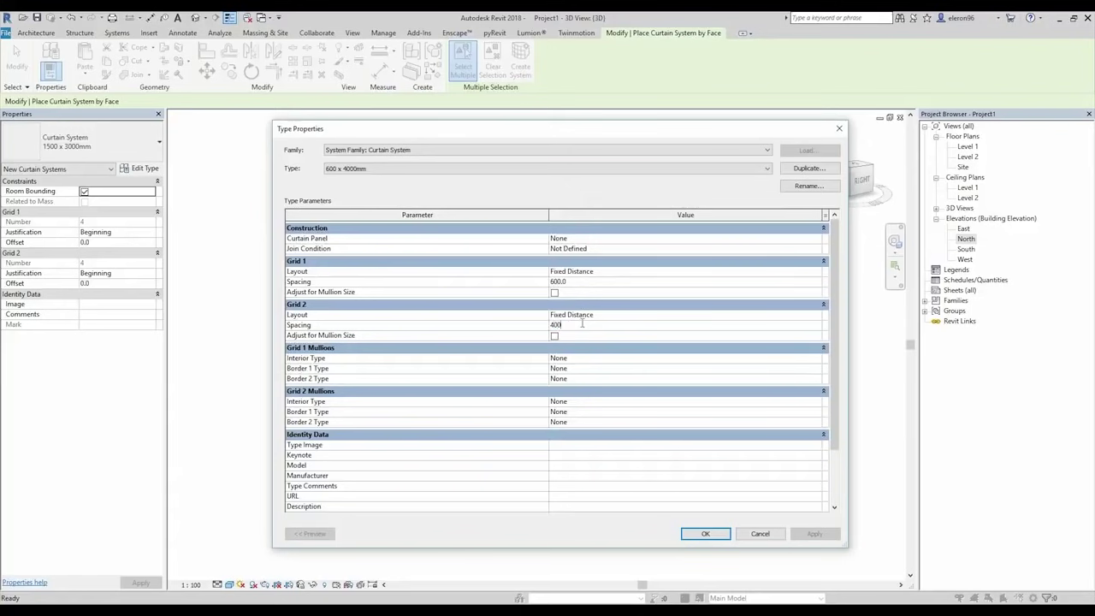
left_click(717, 533)
left_click(512, 358)
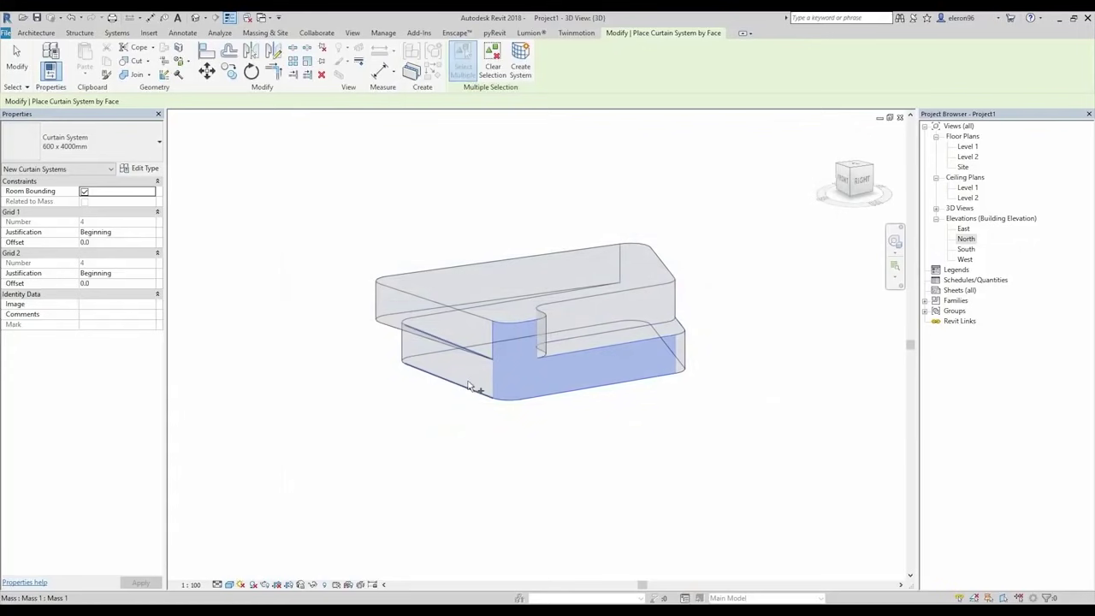
Step: Pick the inner curved, channel, right side and lower front faces, then create the curtain system
middle_click_drag(469, 387, 443, 340, "shift")
scroll(452, 344, "up", 2)
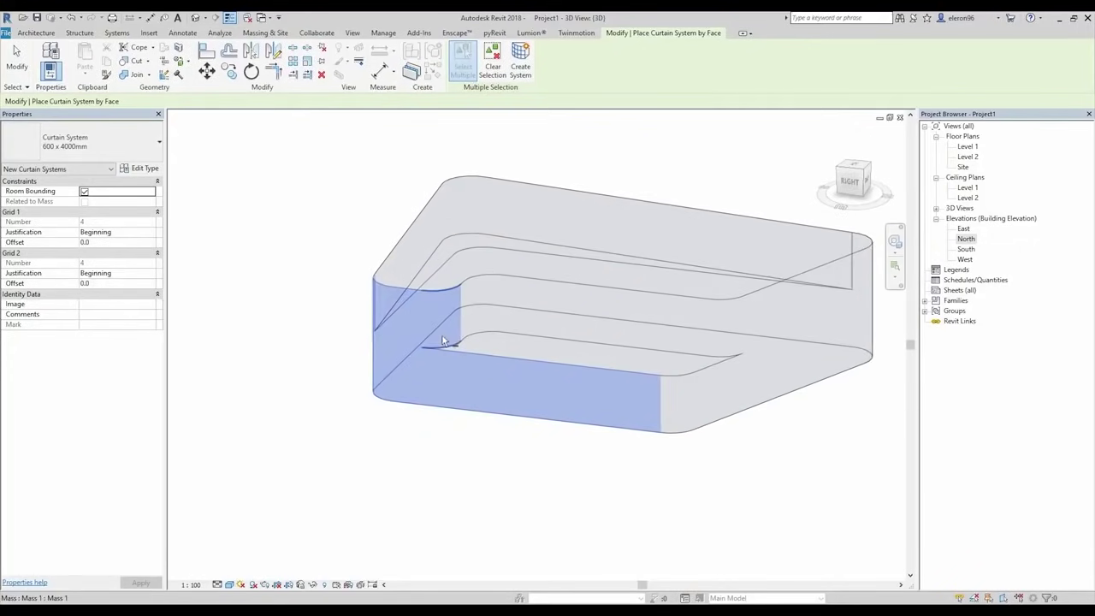
left_click(475, 334)
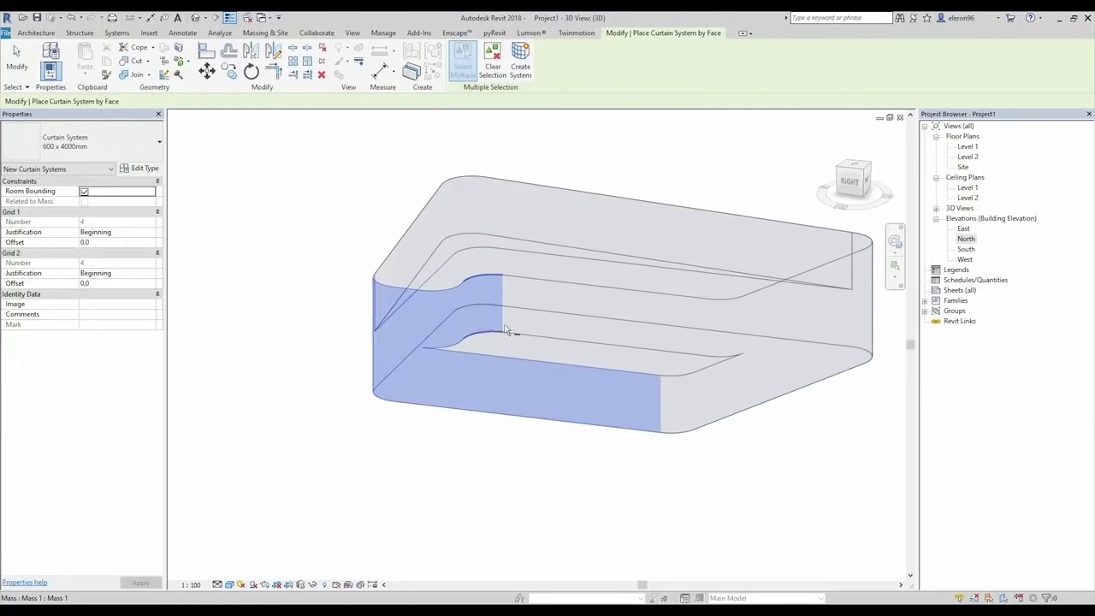
left_click(611, 337)
left_click(712, 408)
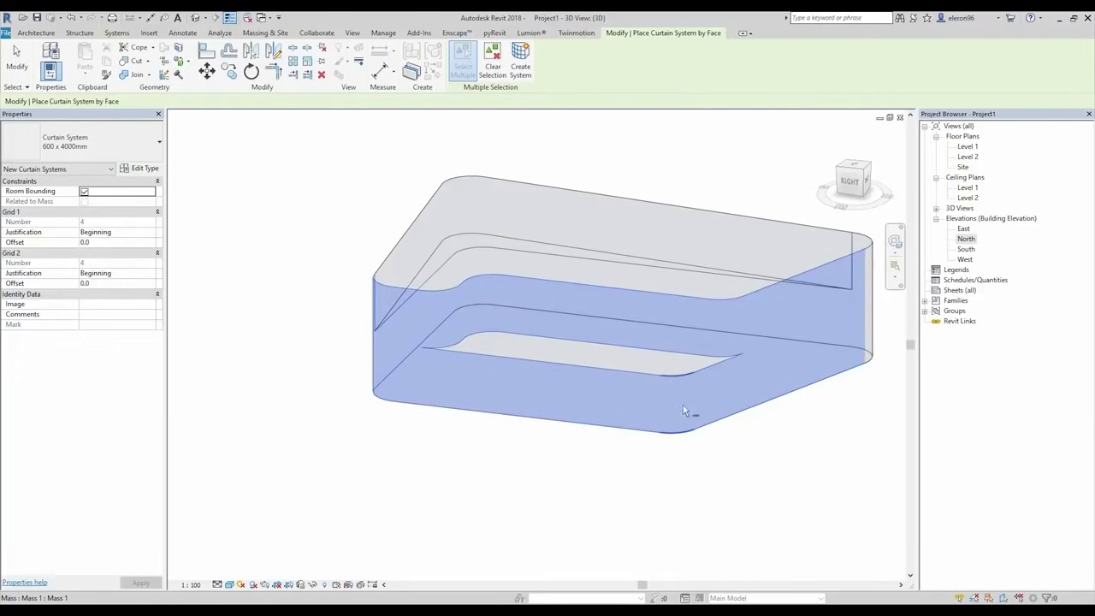
middle_click_drag(691, 414, 548, 405, "shift")
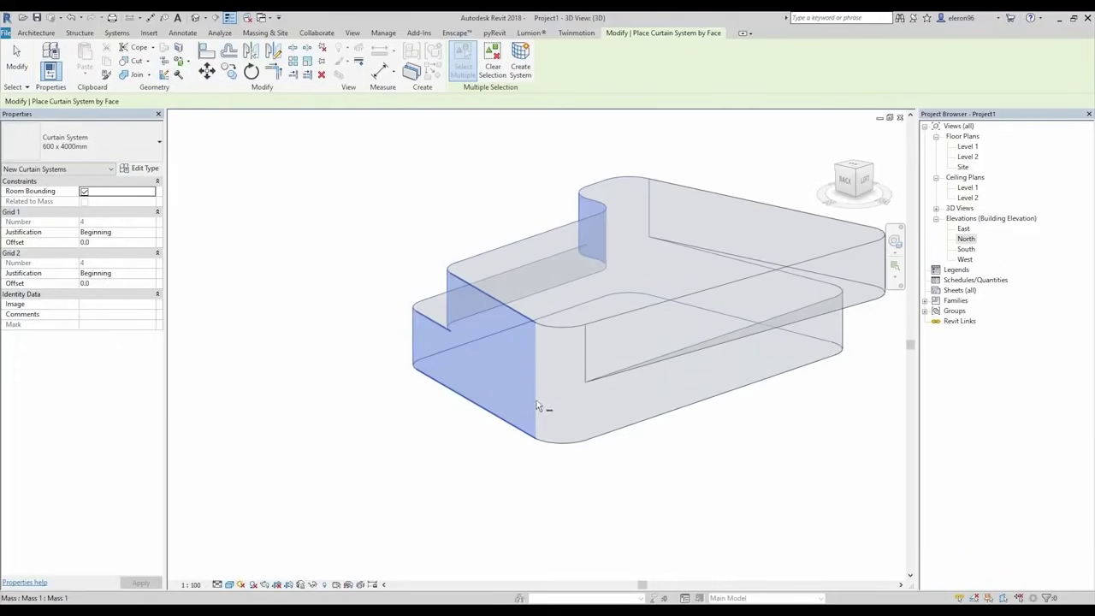
left_click(603, 413)
left_click(610, 354)
middle_click_drag(611, 354, 497, 391, "shift")
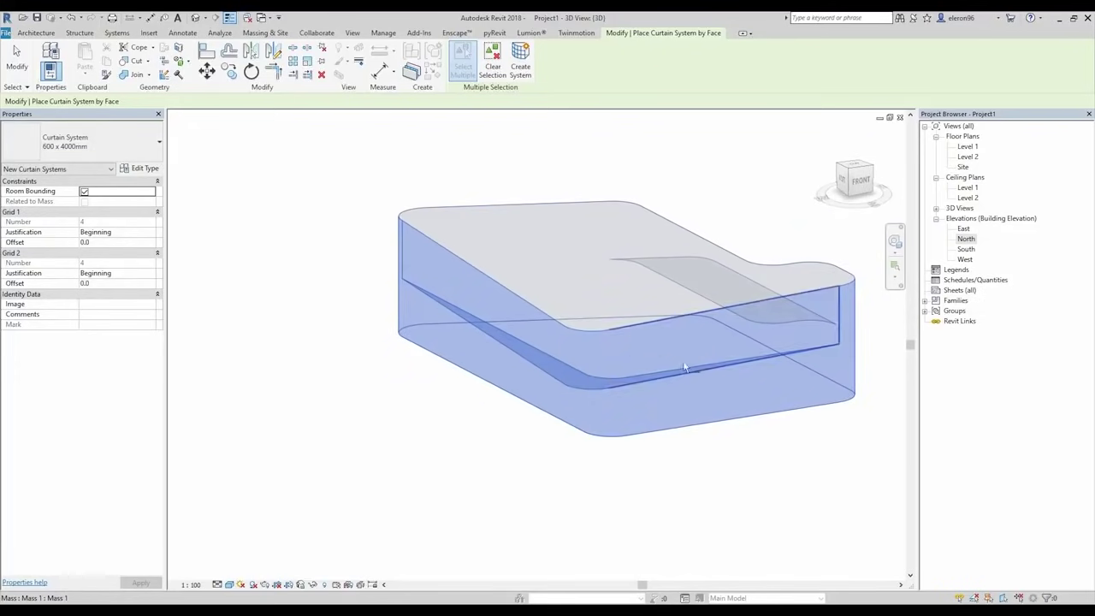
middle_click_drag(630, 337, 496, 171, "shift")
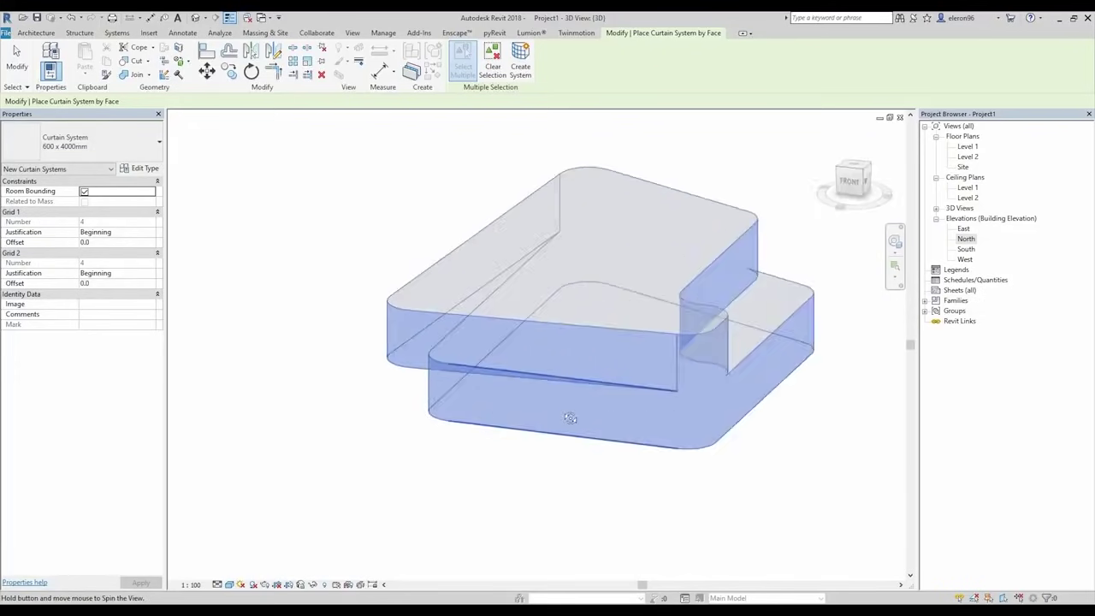
left_click(520, 64)
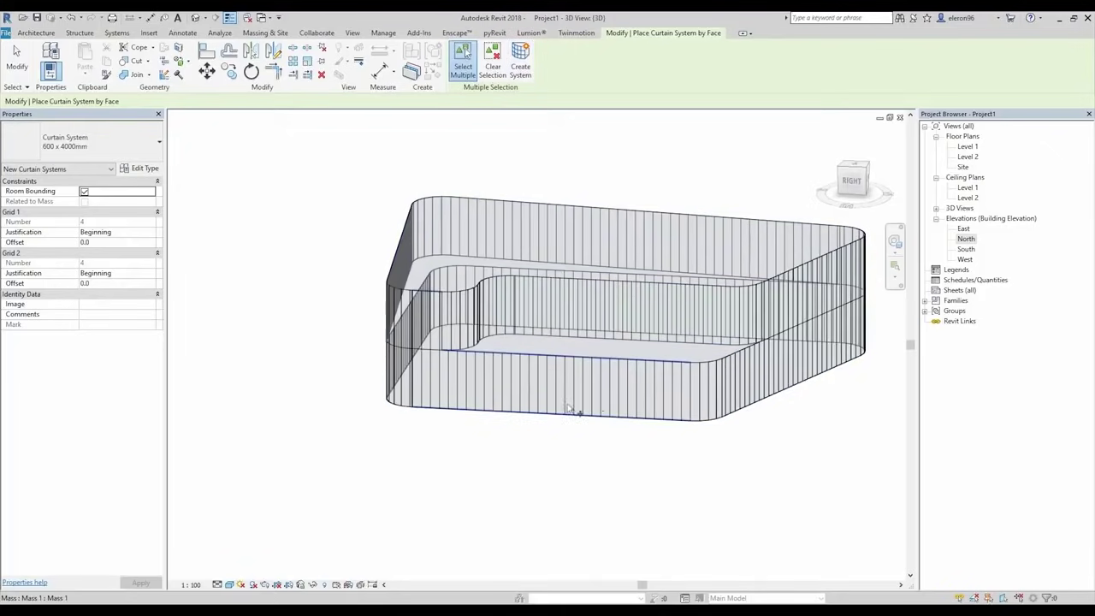
mouse_move(570, 411)
middle_mouse_down("shift")
mouse_move(593, 415)
mouse_move(559, 422)
middle_mouse_up("shift")
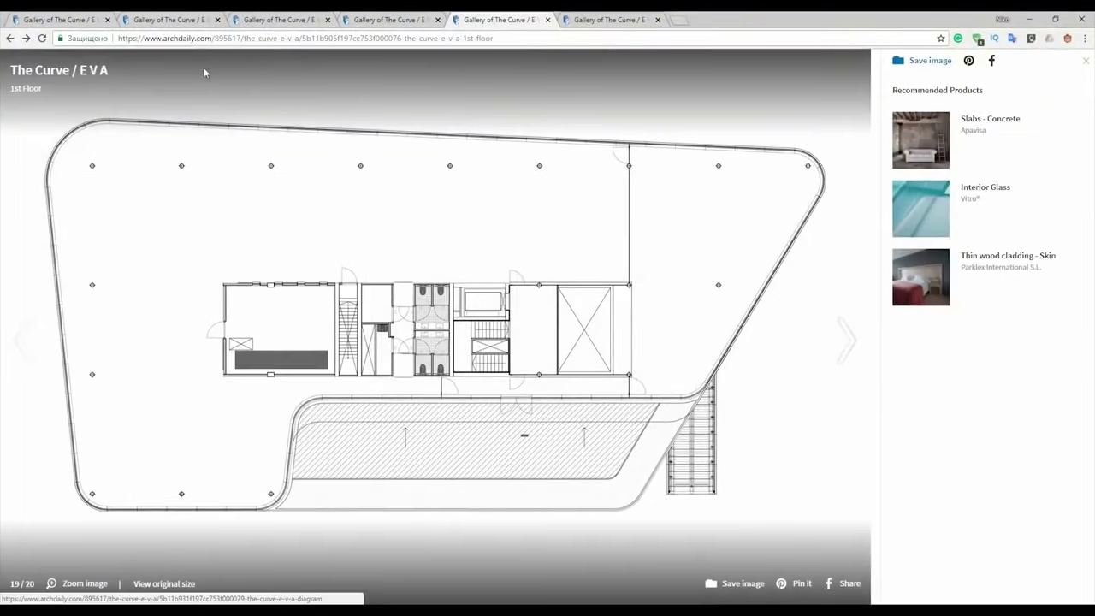
Step: Switch with Ctrl+1 to the first gallery tab showing The Curve's curved glass facade
key("ctrl+1")
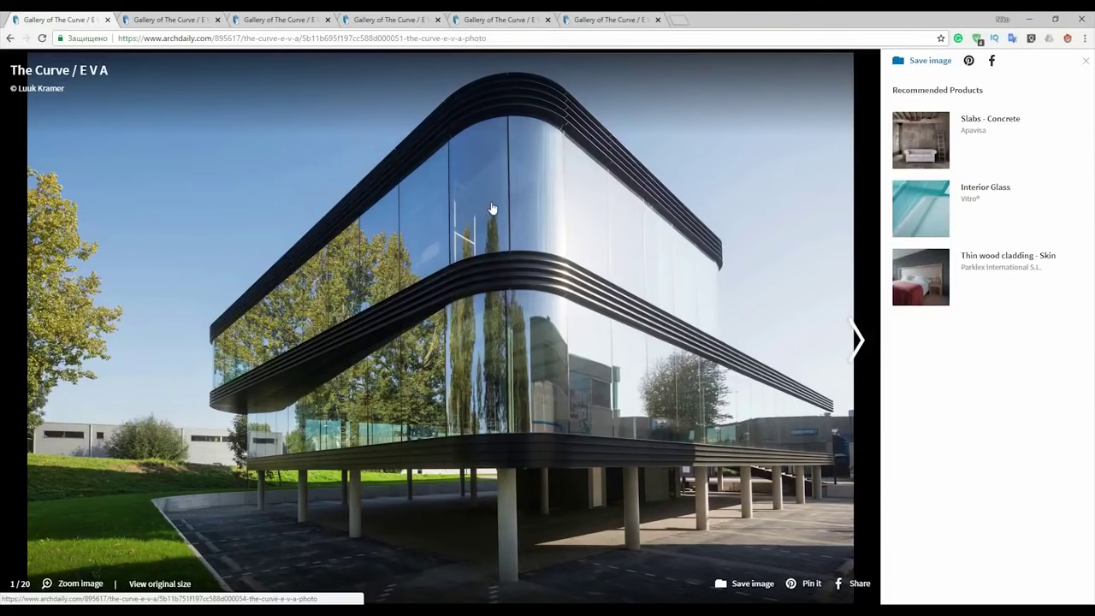
Step: Back in Revit, create the curtain system on the picked faces and select it
left_click(1030, 19)
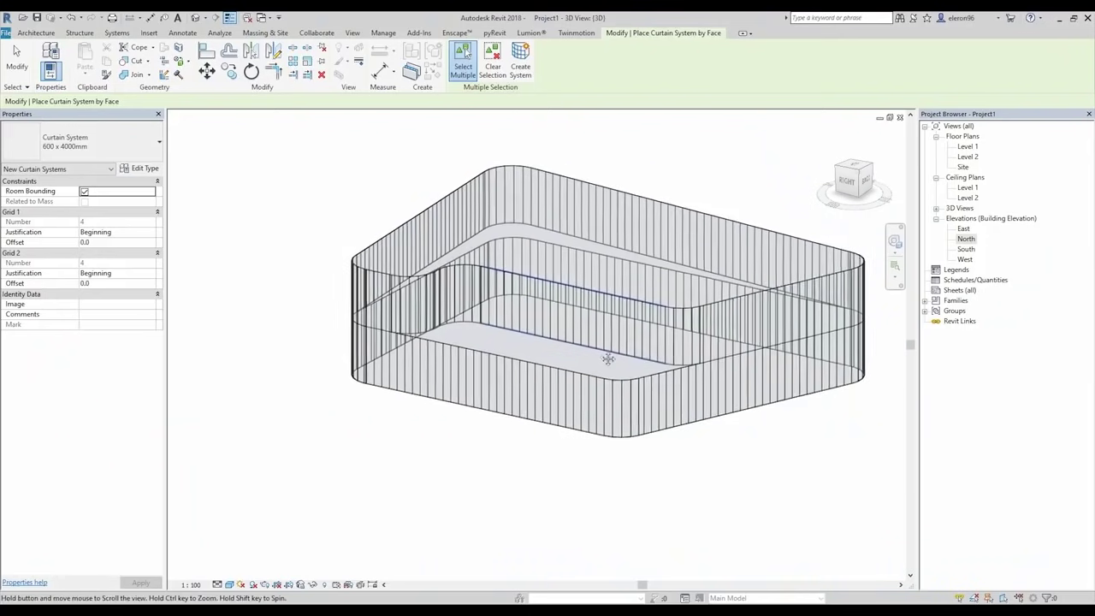
left_click(531, 376)
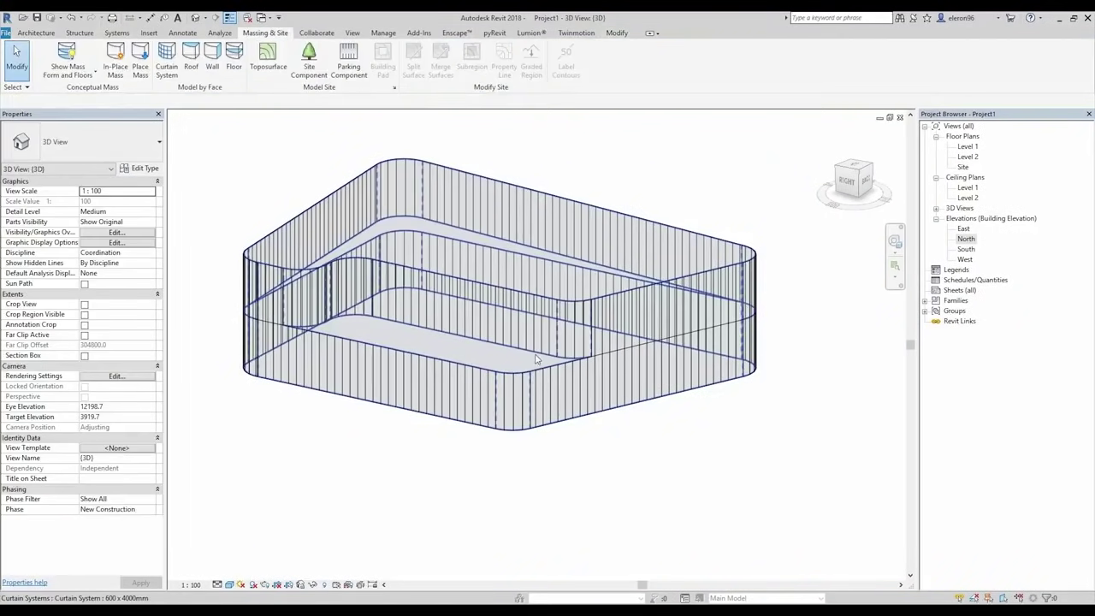
left_click(537, 366)
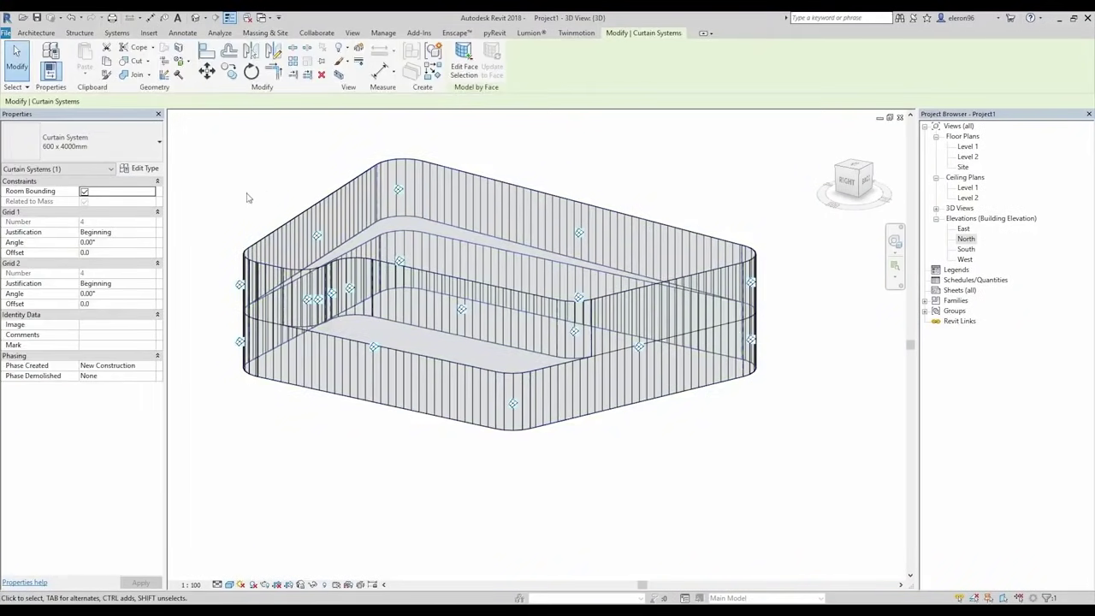
Step: Duplicate the curtain system as type 1000 x 4000mm 2 with Grid 1 spacing 1000
left_click(96, 139)
left_click(139, 168)
left_click(809, 168)
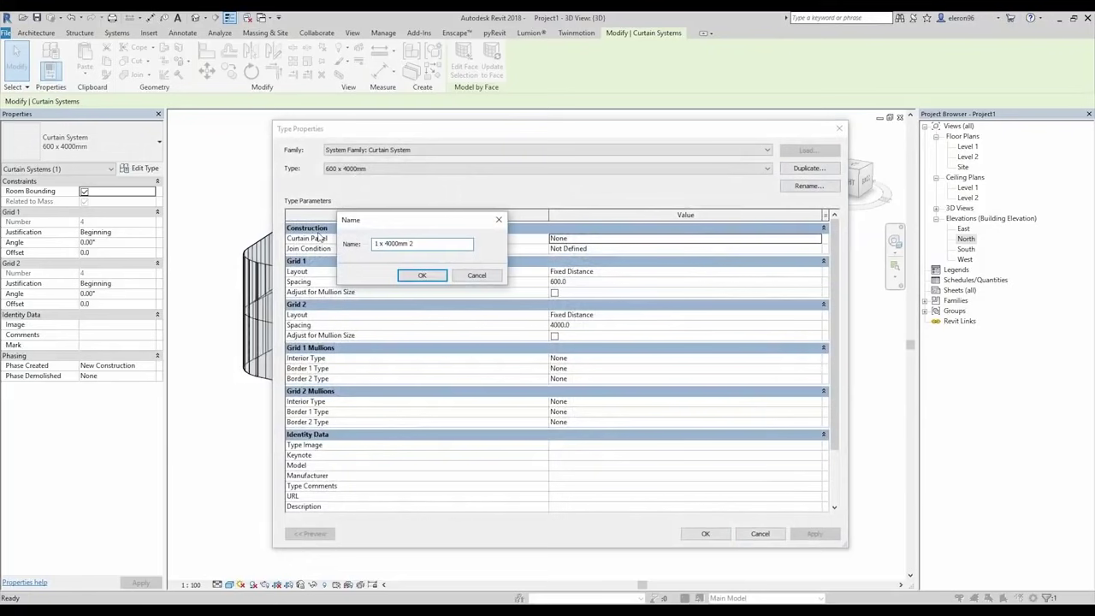
left_click(422, 276)
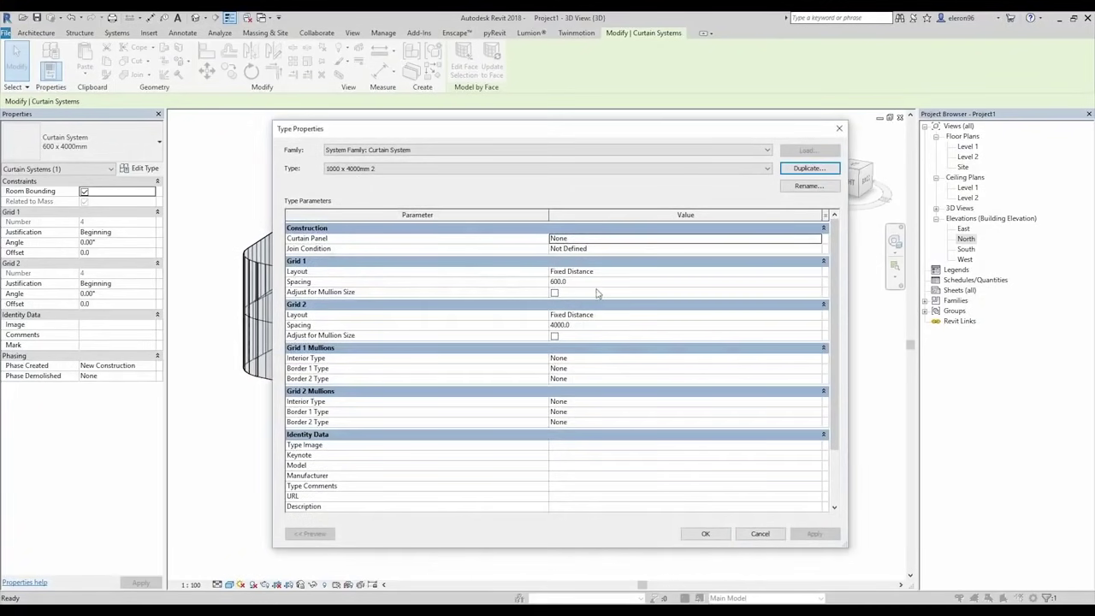
left_click(581, 285)
type("1000")
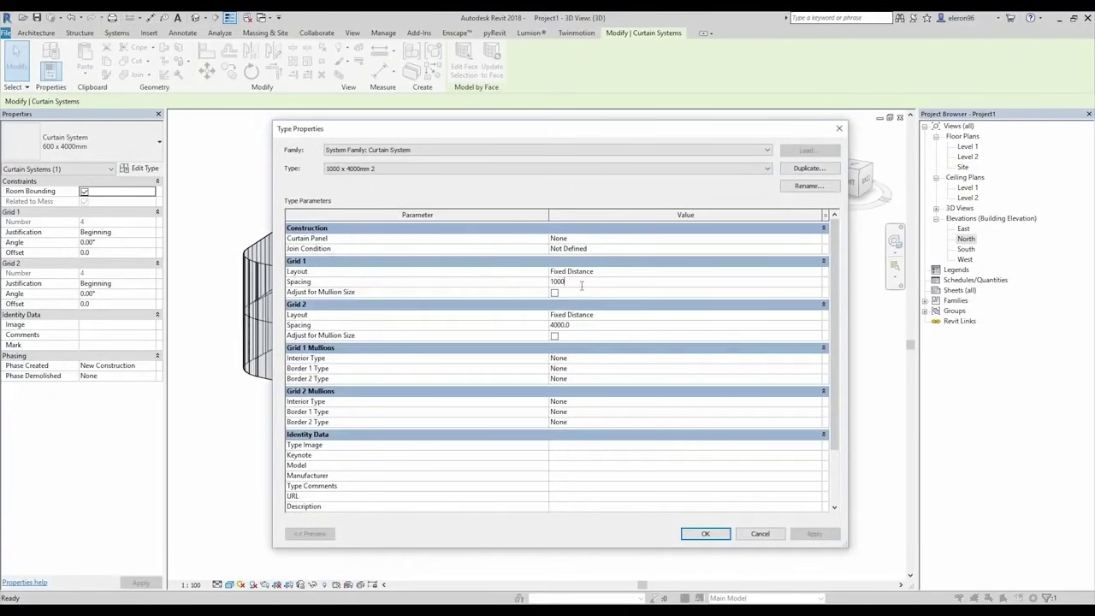
left_click(707, 534)
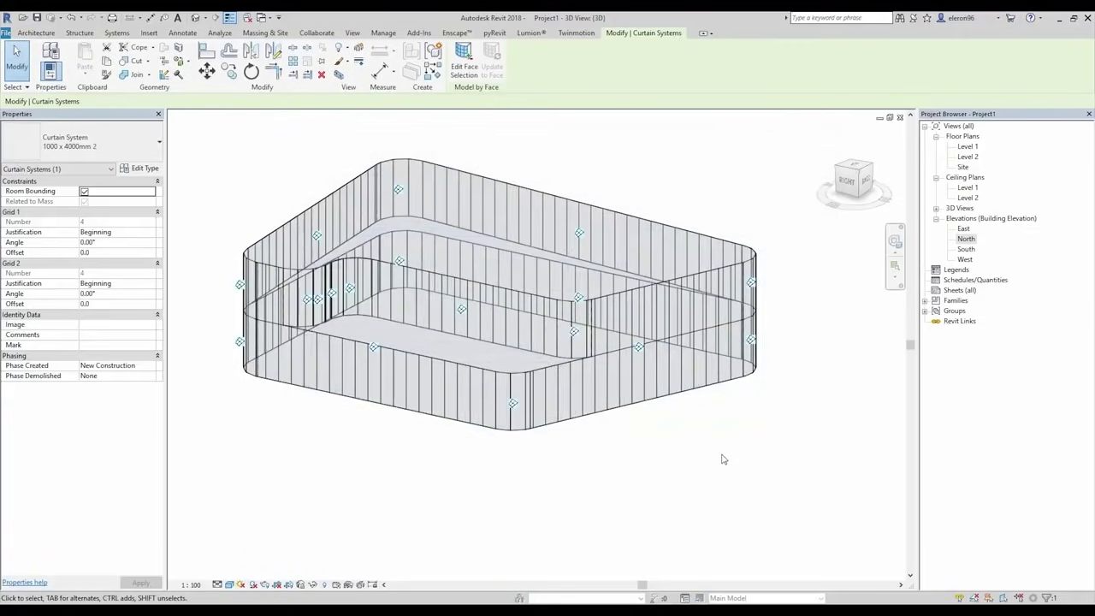
left_click(723, 459)
mouse_move(693, 407)
middle_mouse_down("shift")
mouse_move(653, 416)
mouse_move(802, 398)
mouse_move(479, 416)
mouse_move(462, 382)
middle_mouse_up("shift")
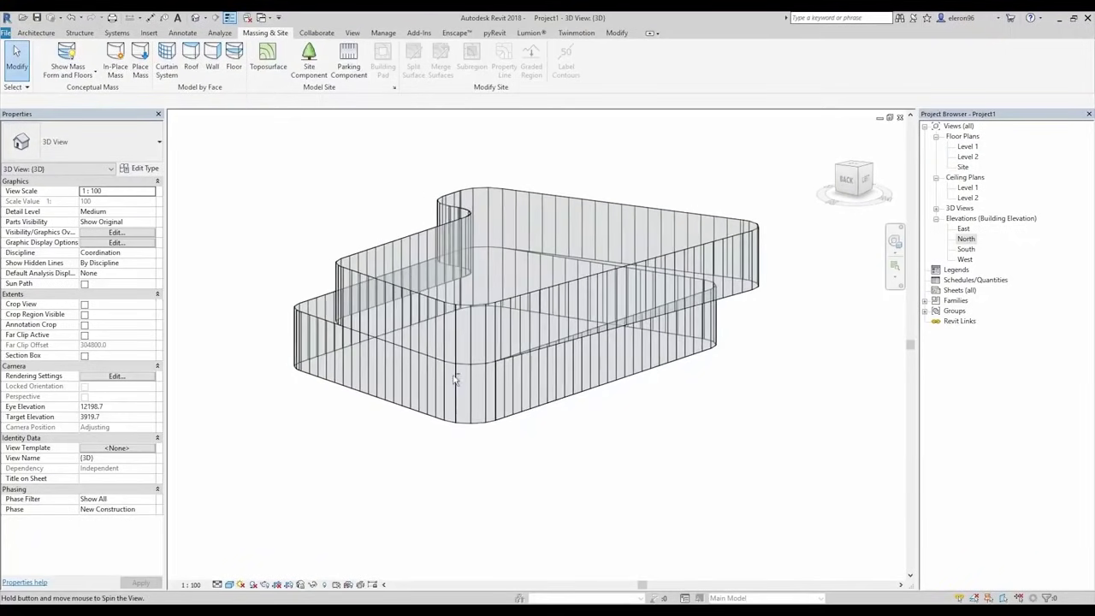
scroll(474, 375, "up", 2)
scroll(479, 371, "up", 3)
scroll(479, 371, "up", 2)
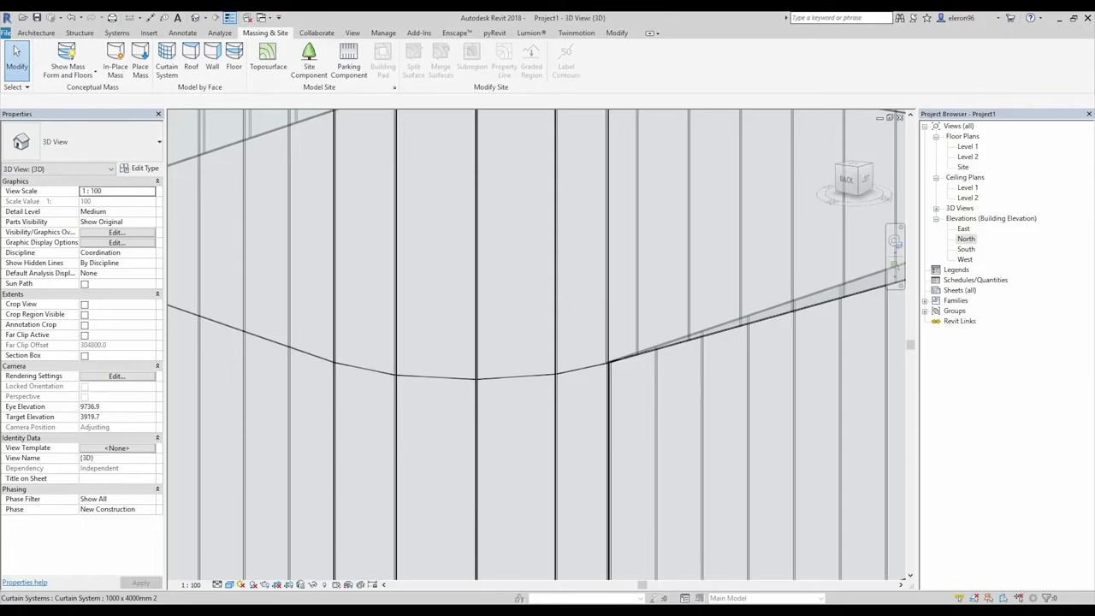
scroll(514, 381, "down", 3)
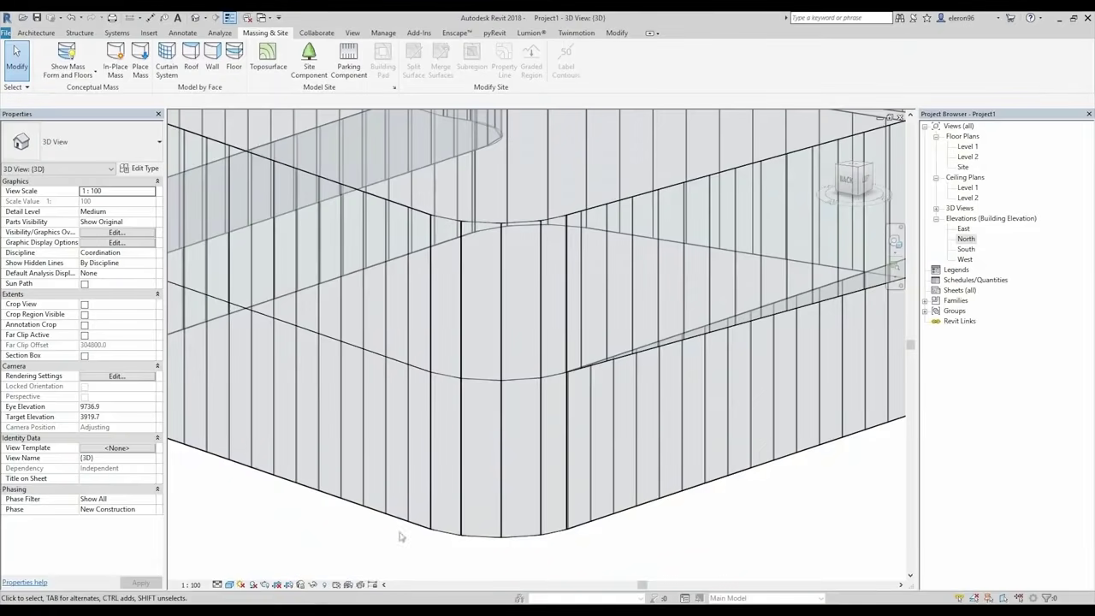
mouse_move(509, 387)
middle_mouse_down("shift")
mouse_move(422, 425)
mouse_move(581, 390)
middle_mouse_up("shift")
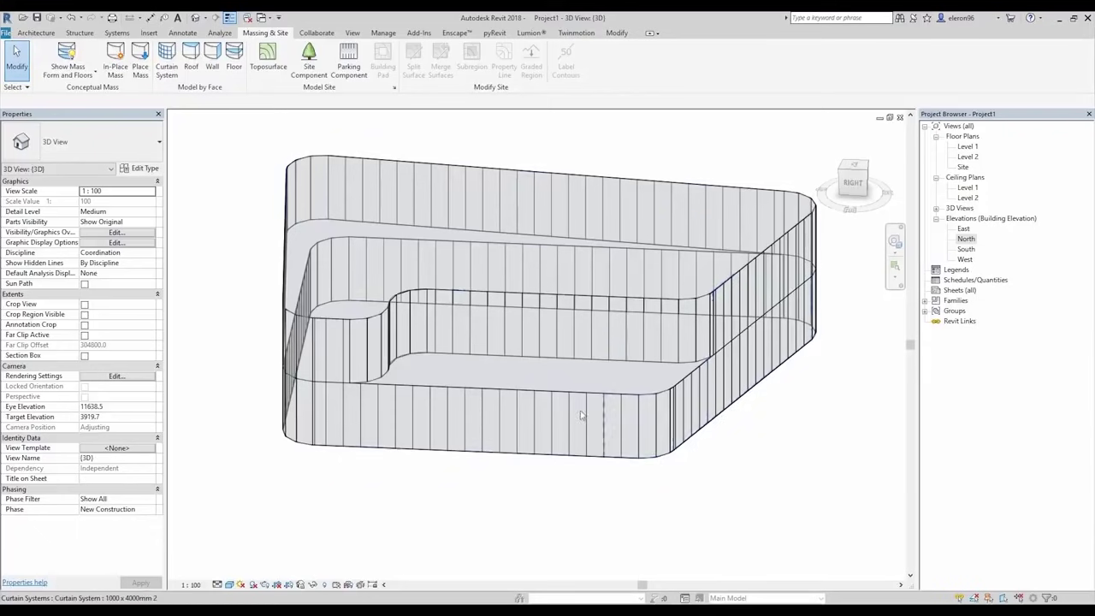
Step: Check the curtain system, then window-select everything and filter the selection to Mass only
left_click(581, 397)
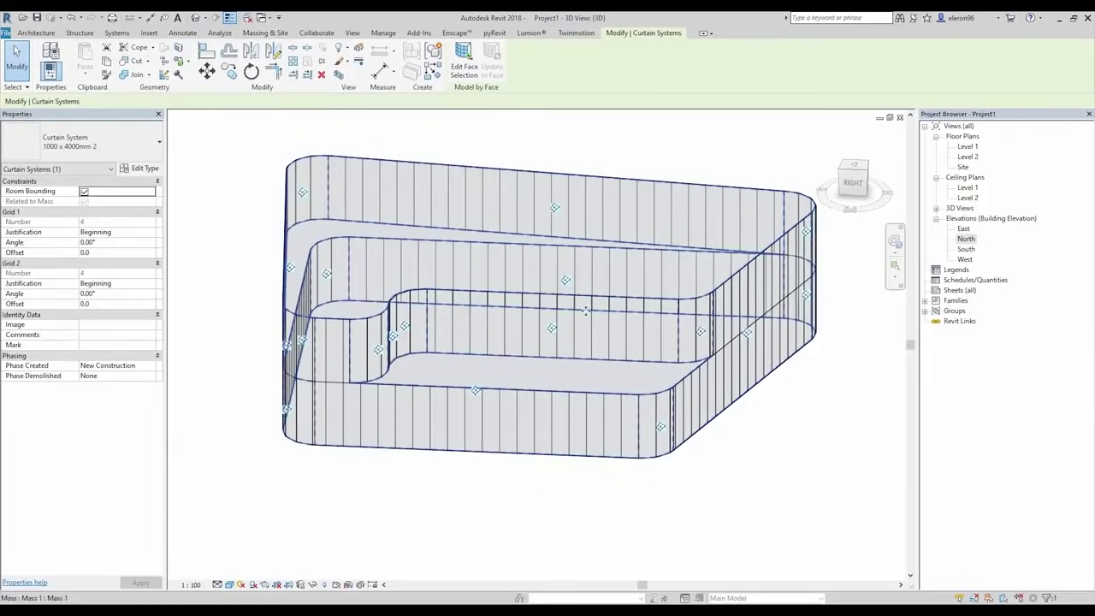
key("Escape")
left_click(575, 185)
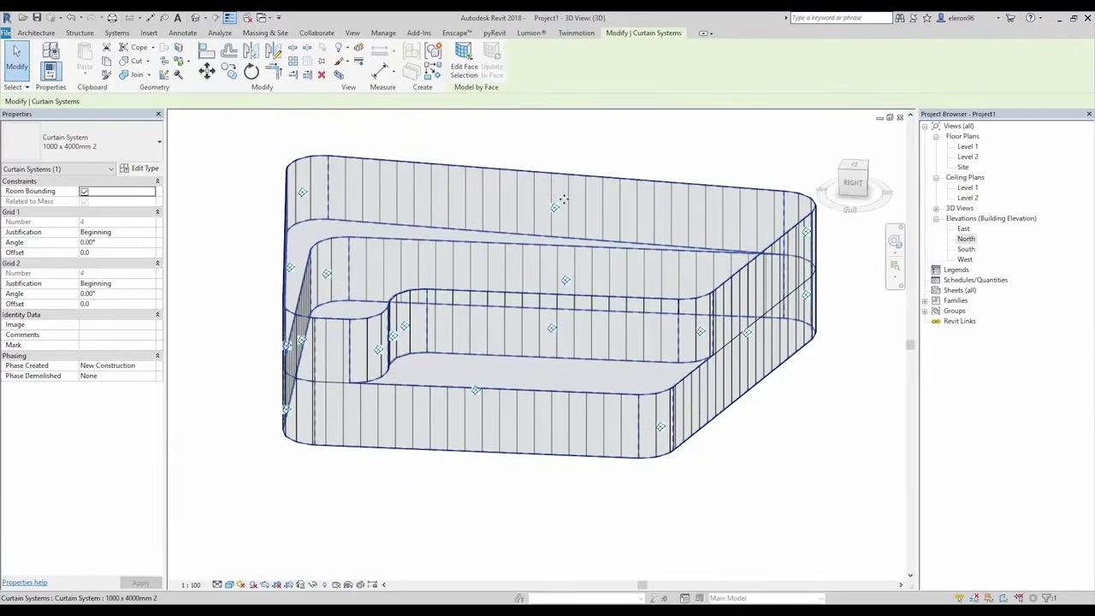
key("Escape")
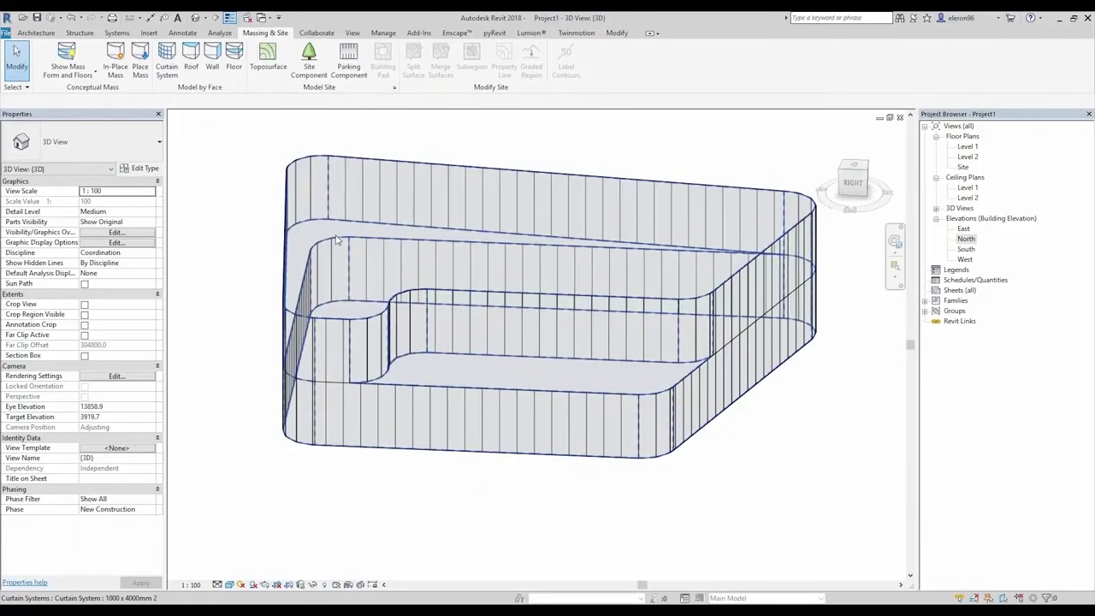
scroll(335, 242, "down", 3)
mouse_move(235, 149)
left_mouse_down()
mouse_move(325, 252)
mouse_move(742, 471)
left_mouse_up()
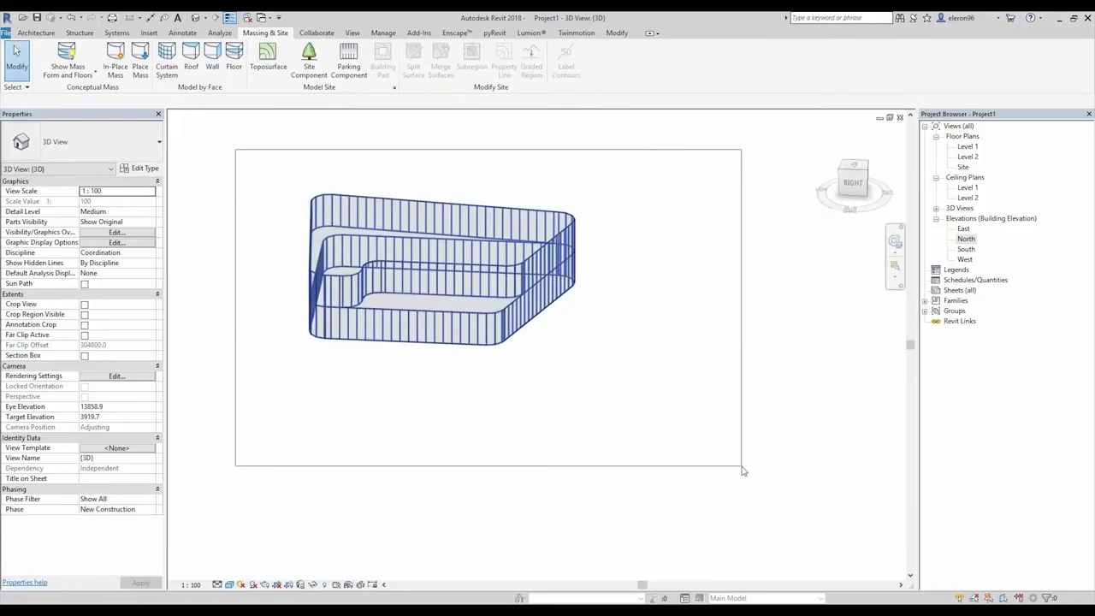
left_click(459, 60)
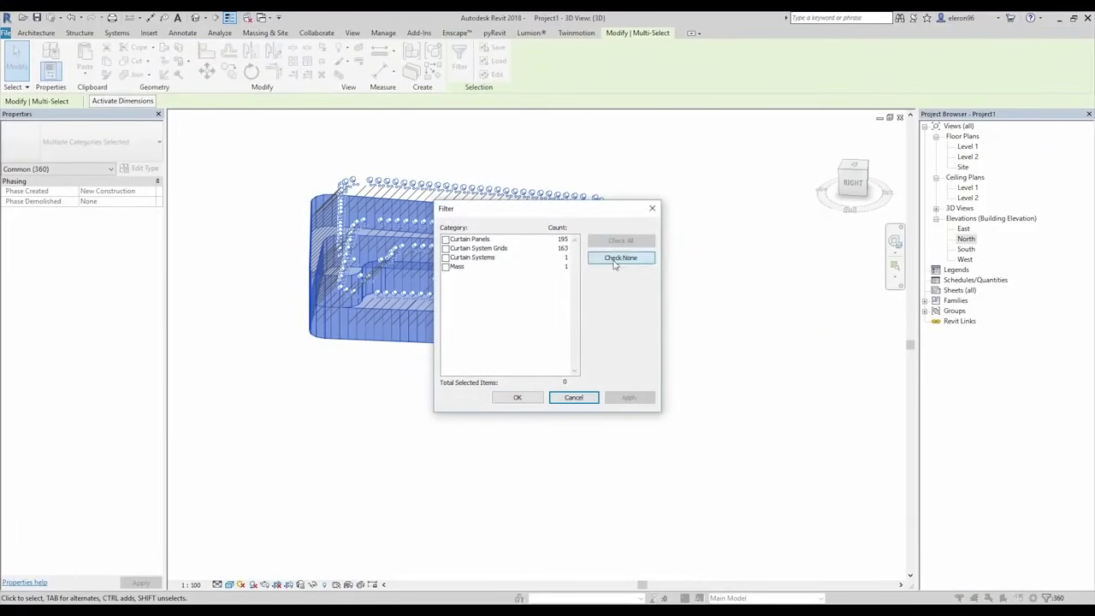
left_click(621, 256)
left_click(445, 267)
left_click(518, 397)
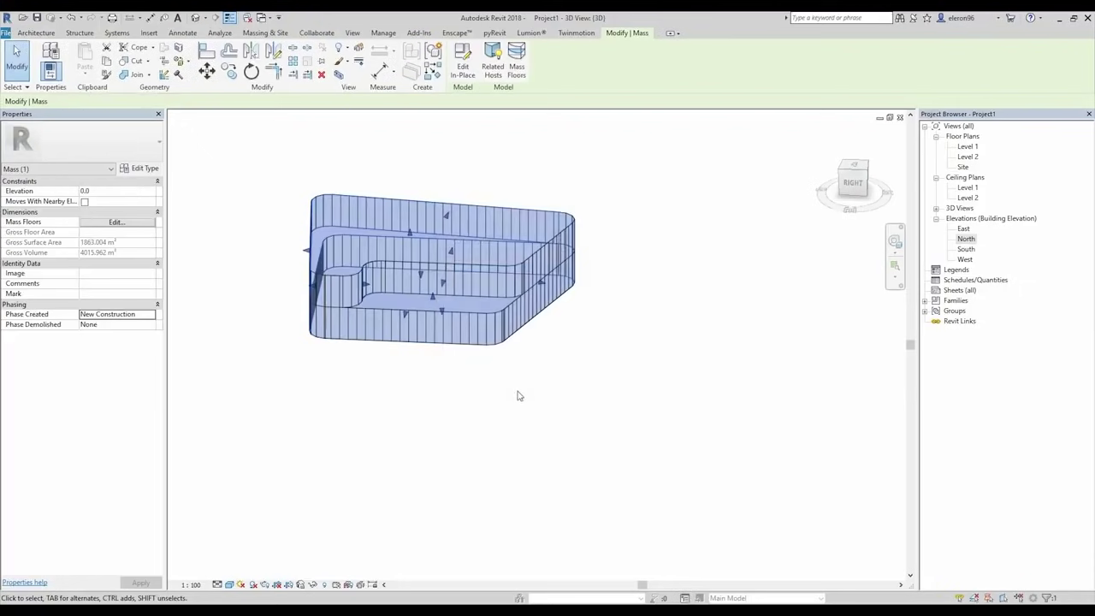
Step: Create mass floors on Mass 1 at Level 1 and Level 2
left_click(518, 62)
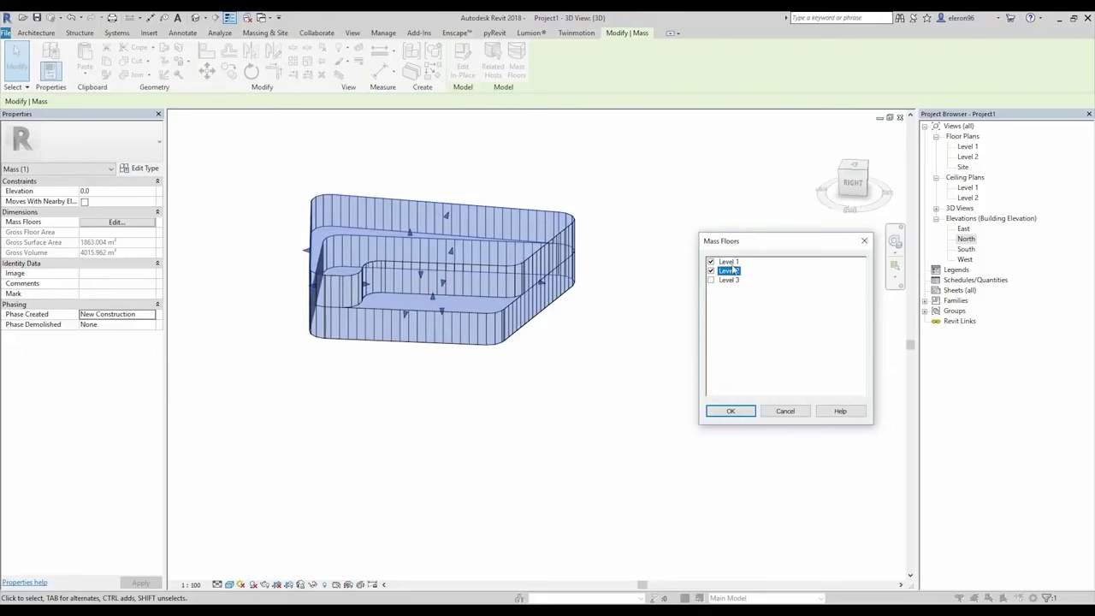
left_click(731, 412)
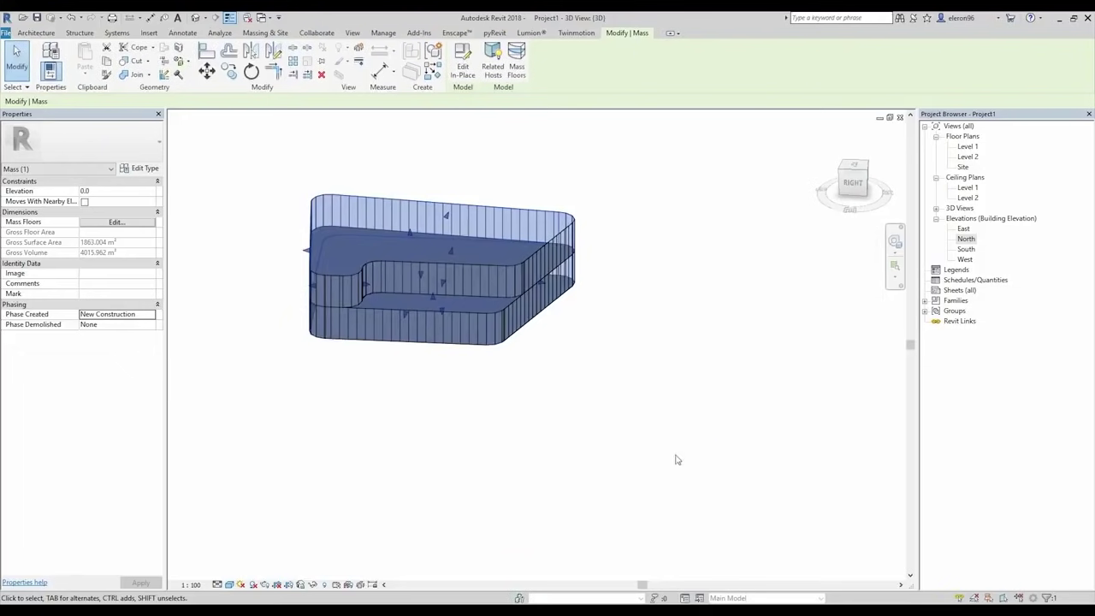
left_click(557, 402)
mouse_move(455, 304)
middle_mouse_down("shift")
mouse_move(655, 379)
mouse_move(734, 336)
mouse_move(576, 413)
middle_mouse_up("shift")
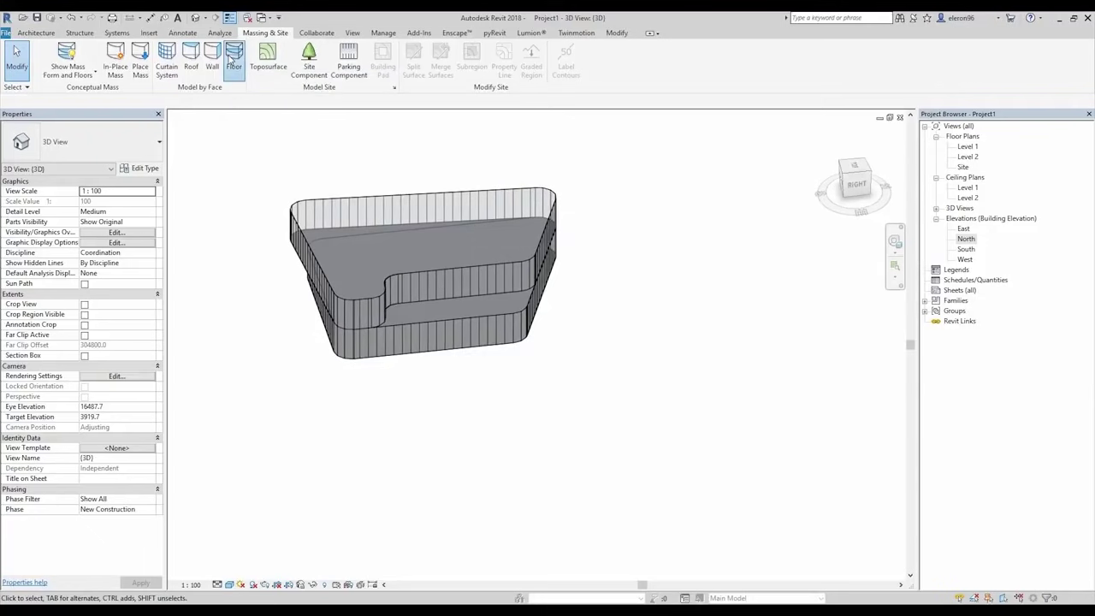
Step: Create floors by face on the two picked mass floors
left_click(233, 60)
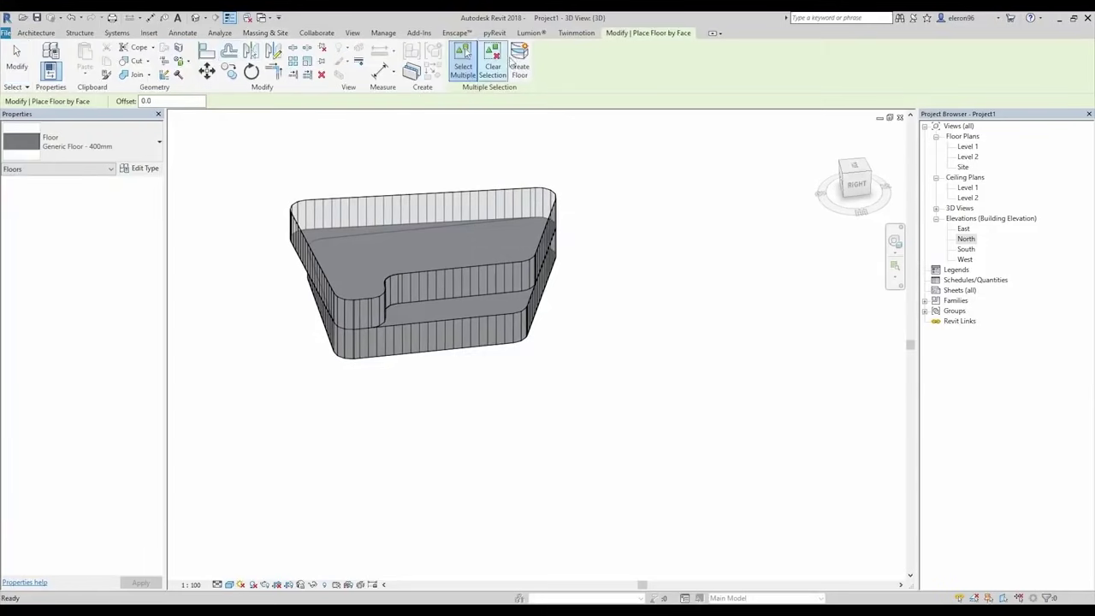
left_click(418, 248)
left_click(447, 308)
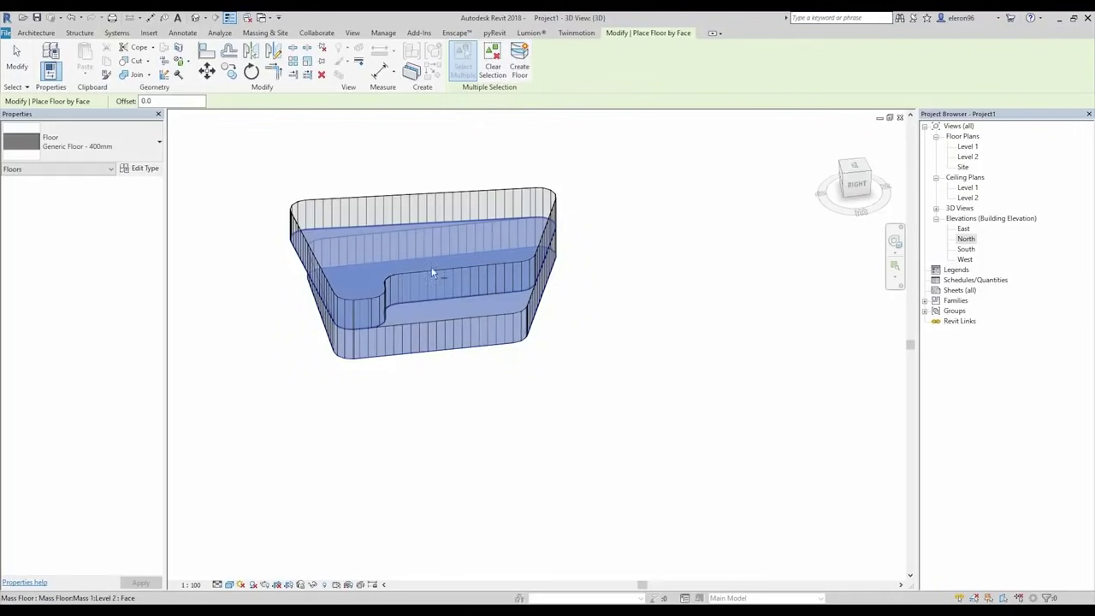
left_click(492, 66)
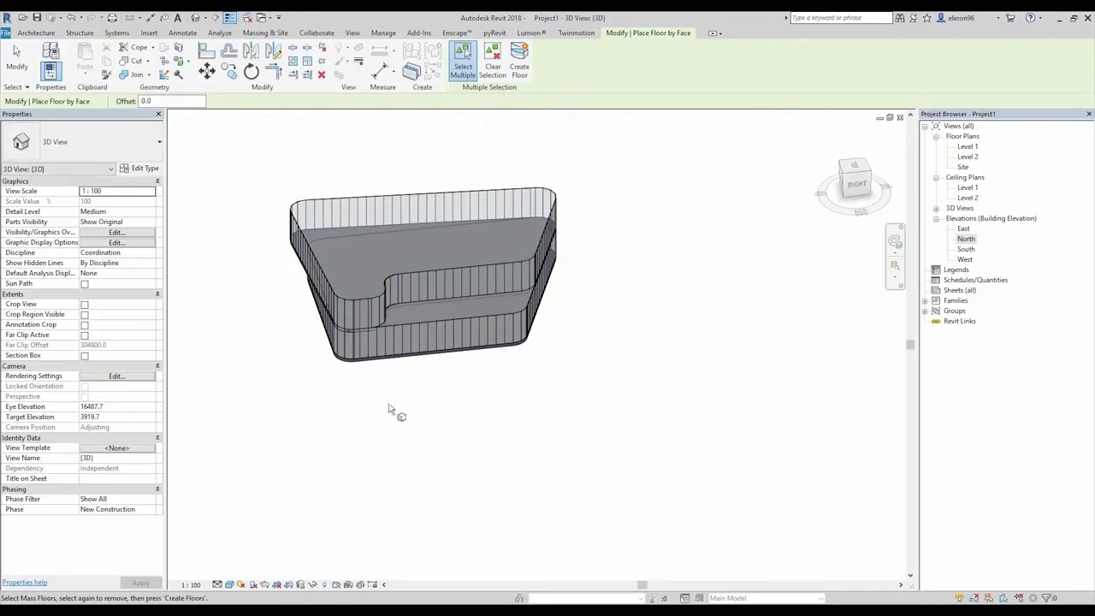
middle_click_drag(389, 409, 437, 406, "shift")
Step: Create a roof by face on the mass's top face
left_click(265, 33)
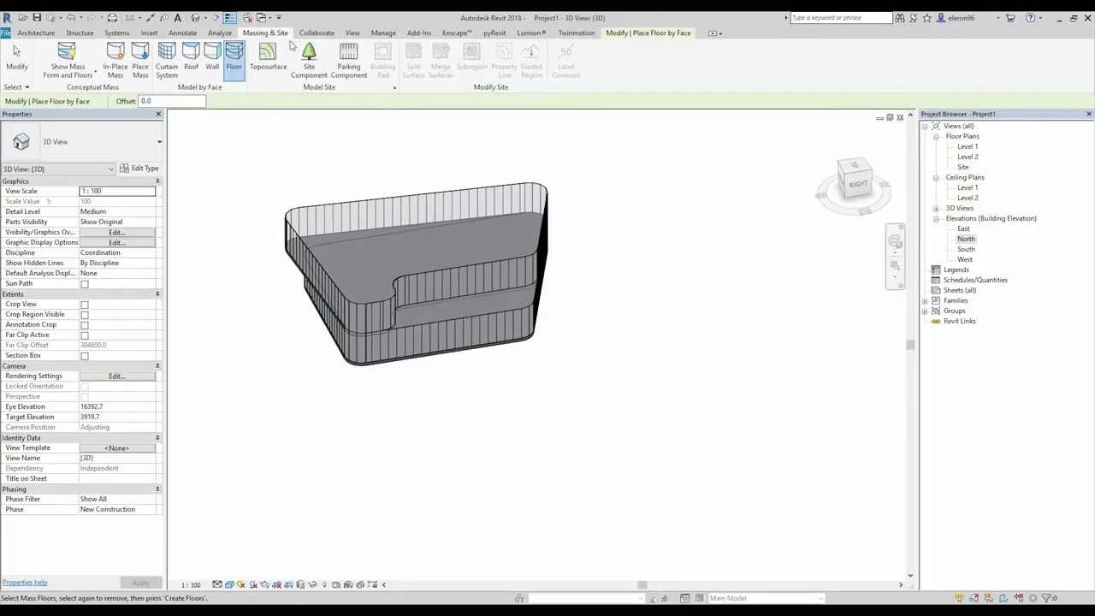
left_click(191, 58)
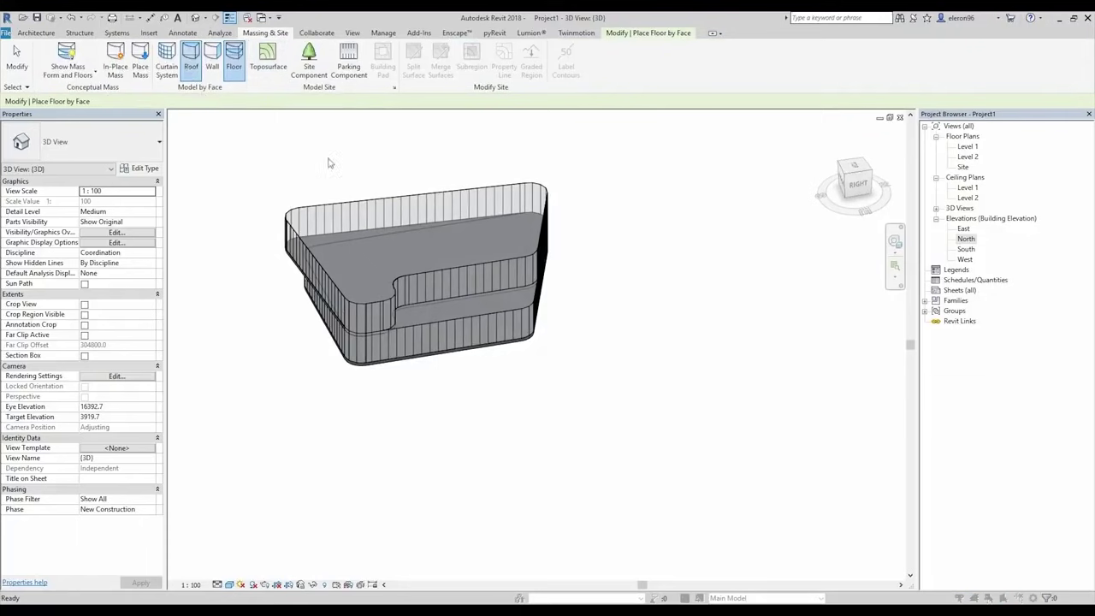
left_click(639, 214)
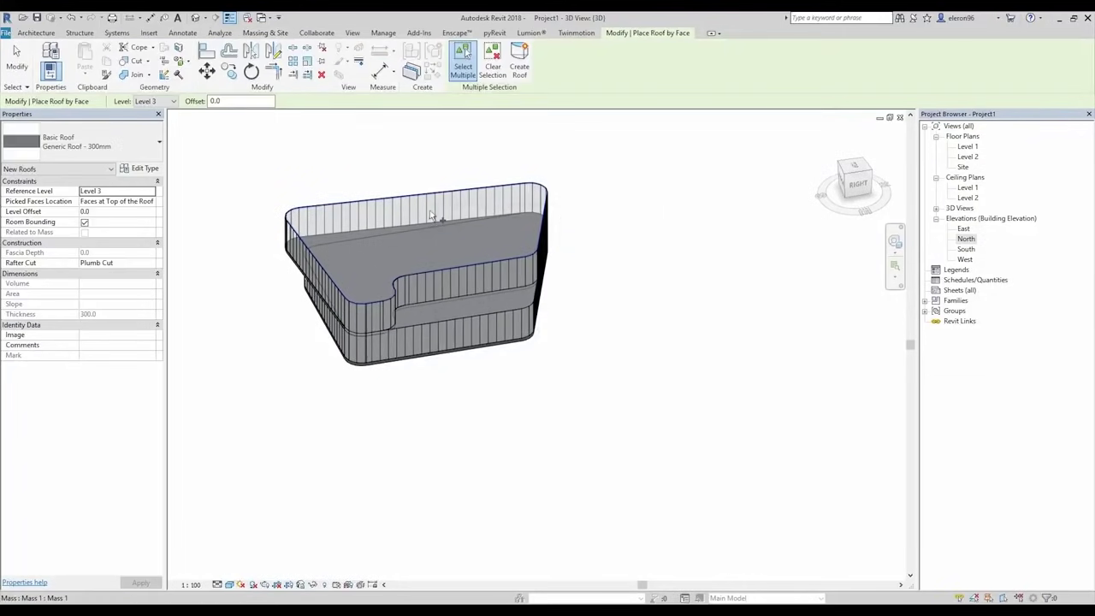
left_click(425, 214)
left_click(519, 62)
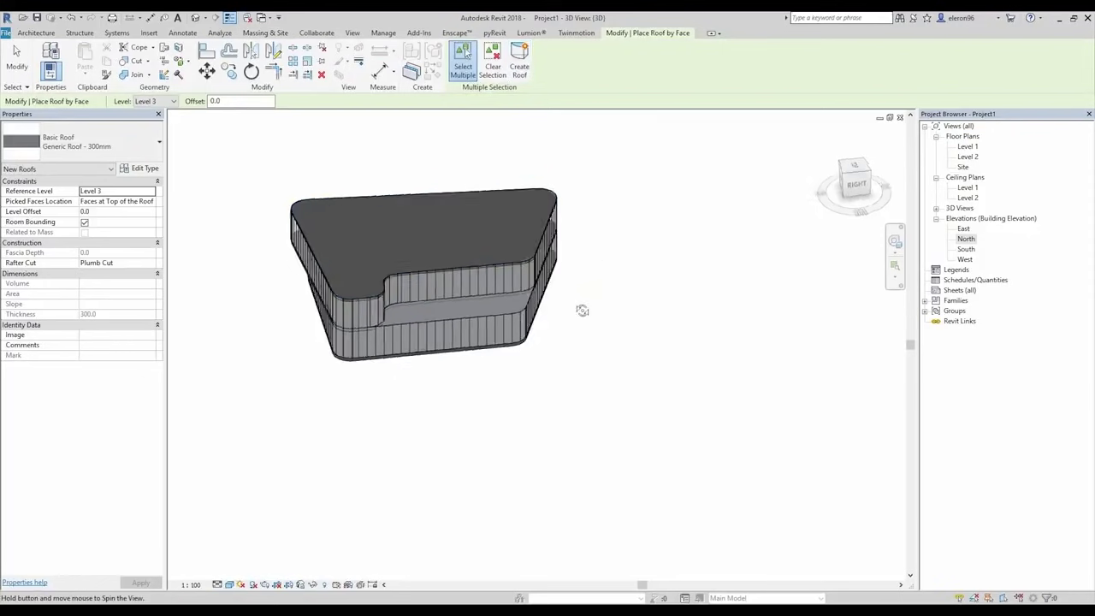
mouse_move(582, 311)
middle_mouse_down("shift")
mouse_move(319, 202)
mouse_move(496, 235)
mouse_move(590, 328)
mouse_move(580, 327)
middle_mouse_up("shift")
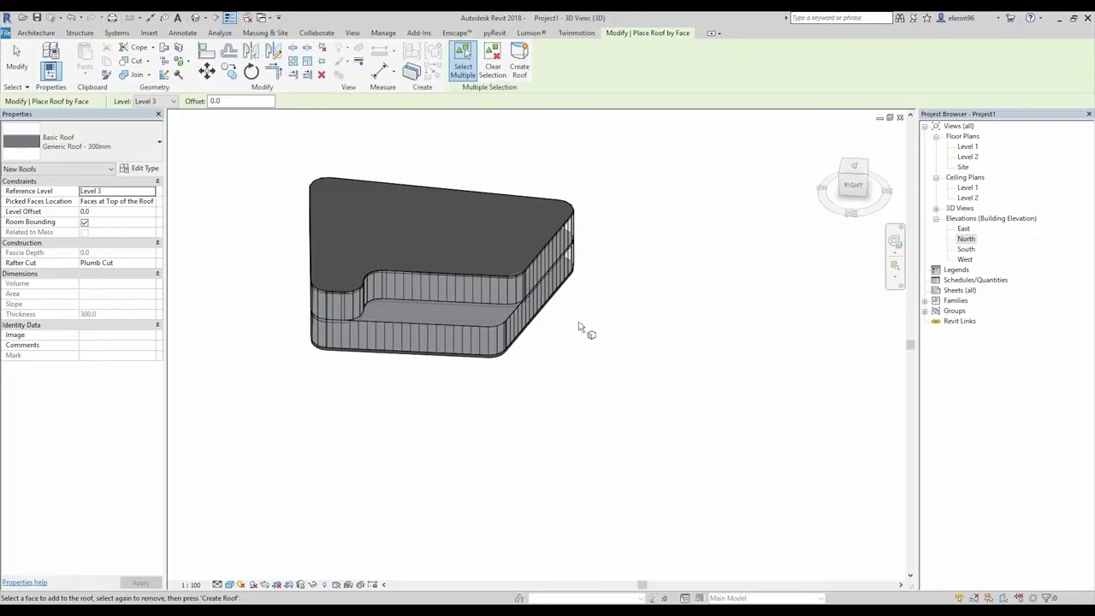
Step: Open the Level 1 floor plan and centre the mass outline in view
double_click(968, 146)
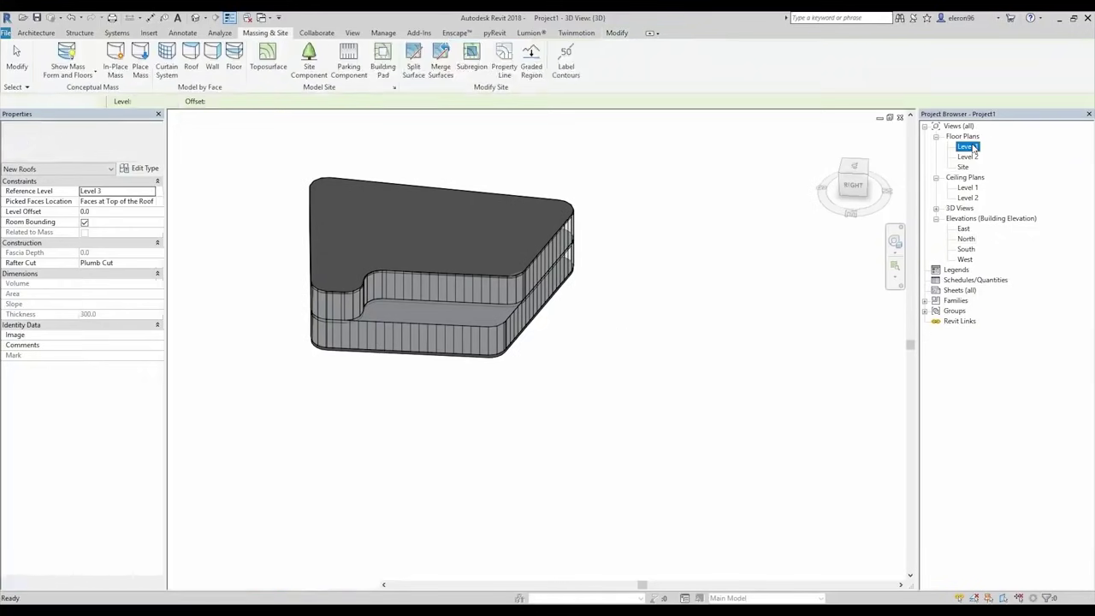
middle_click_drag(730, 318, 511, 385)
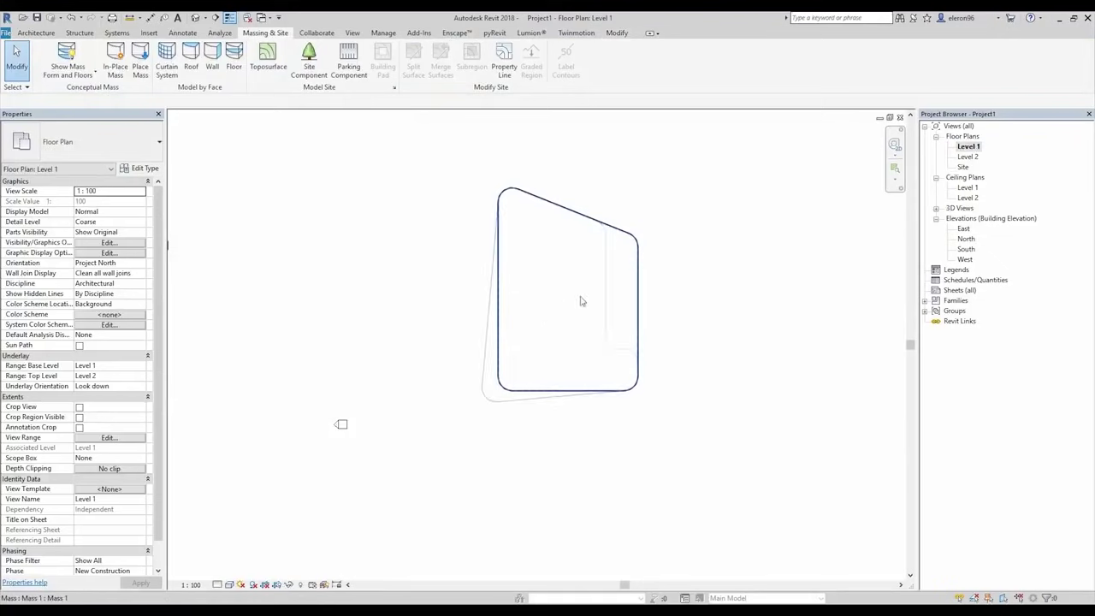
middle_click_drag(610, 254, 514, 281)
scroll(513, 282, "up", 2)
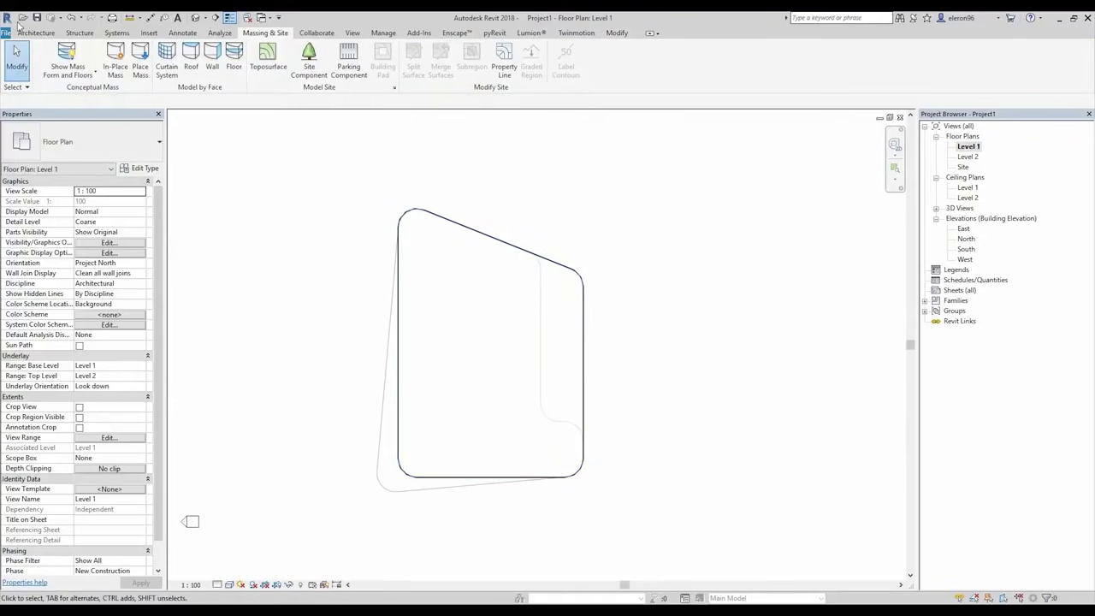
Step: Draw grids 1 to 4 as vertical lines from below to above the mass
left_click(19, 34)
left_click(841, 58)
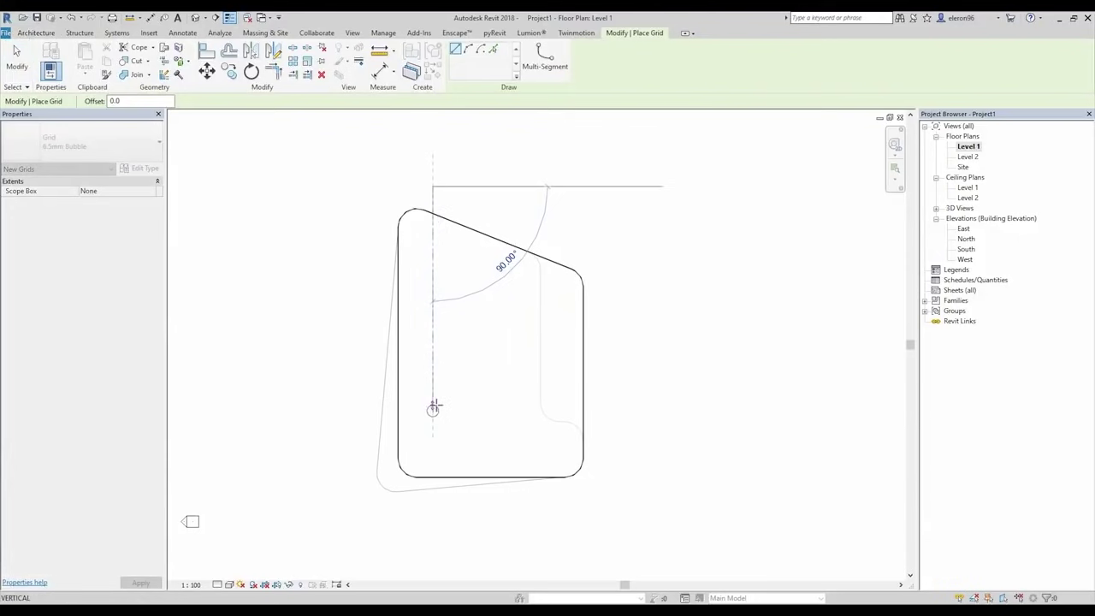
key("Escape")
left_click(424, 526)
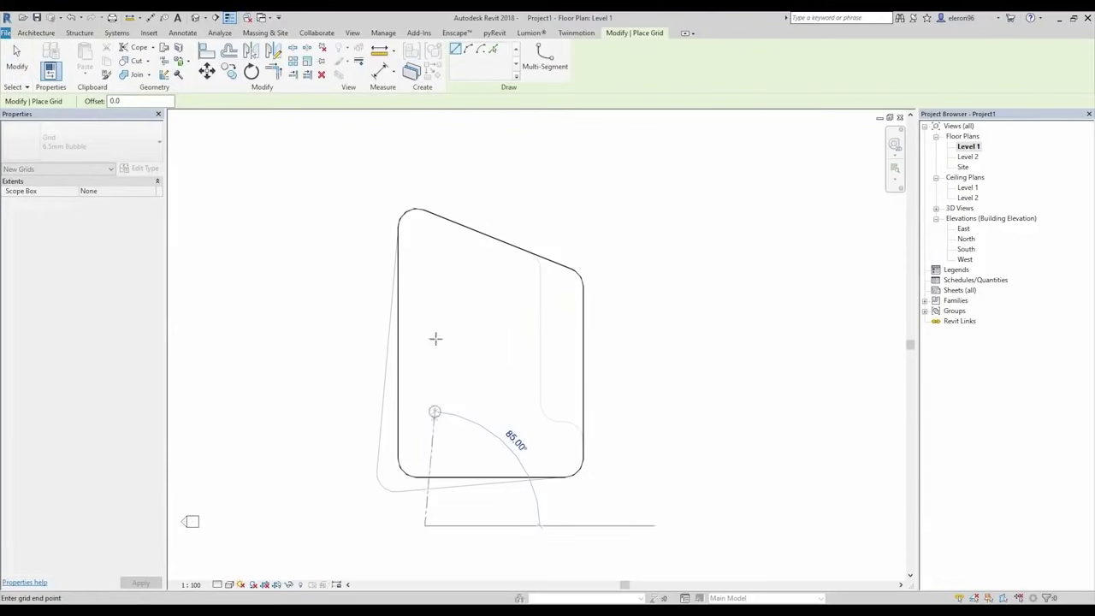
left_click(425, 164)
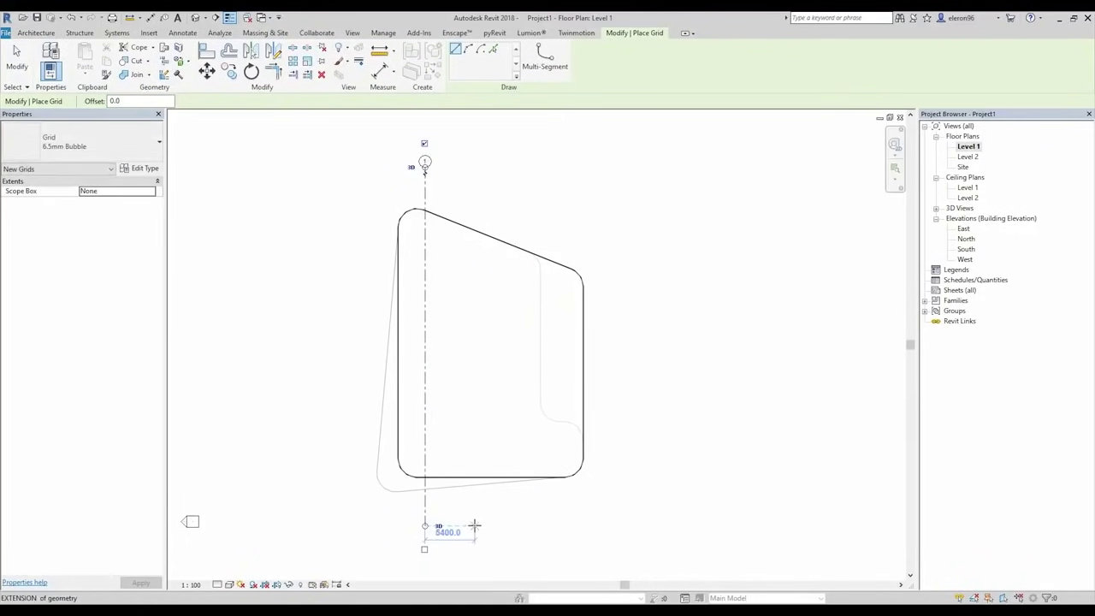
left_click(474, 526)
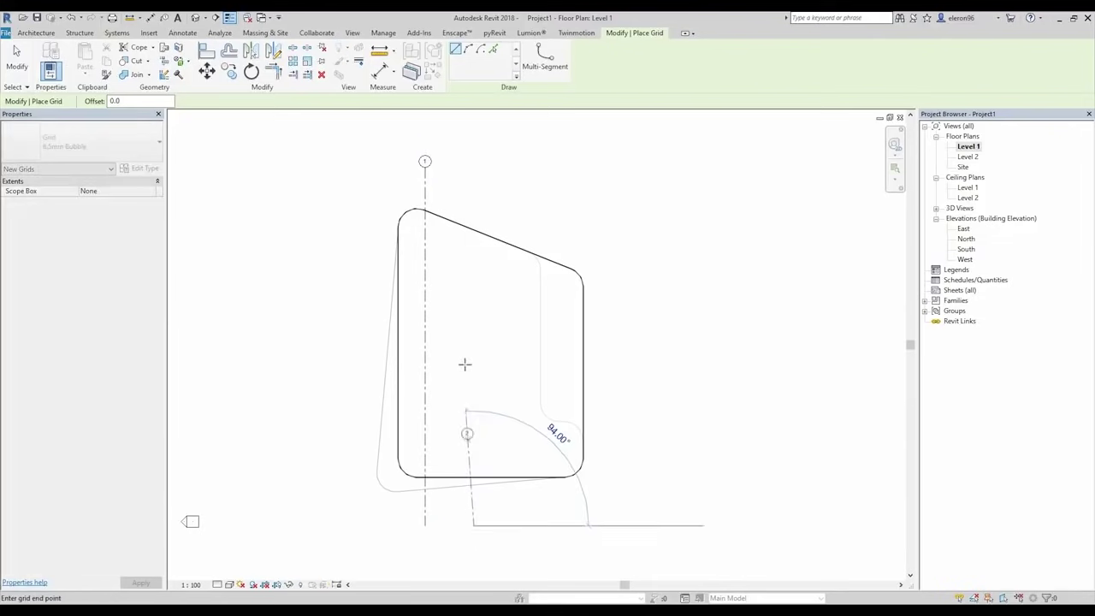
left_click(474, 164)
left_click(527, 526)
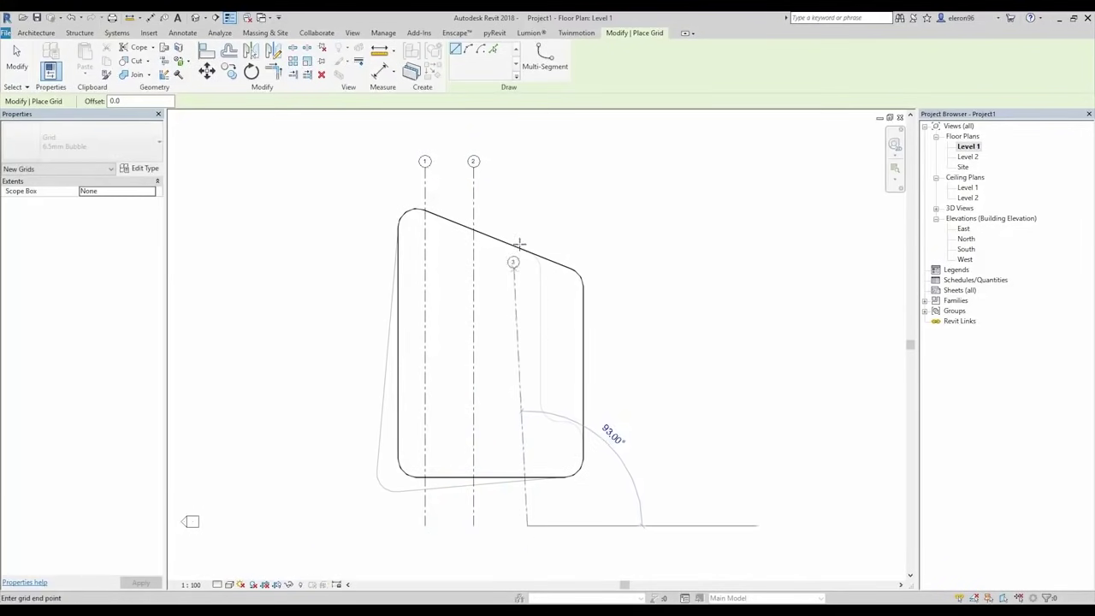
left_click(528, 166)
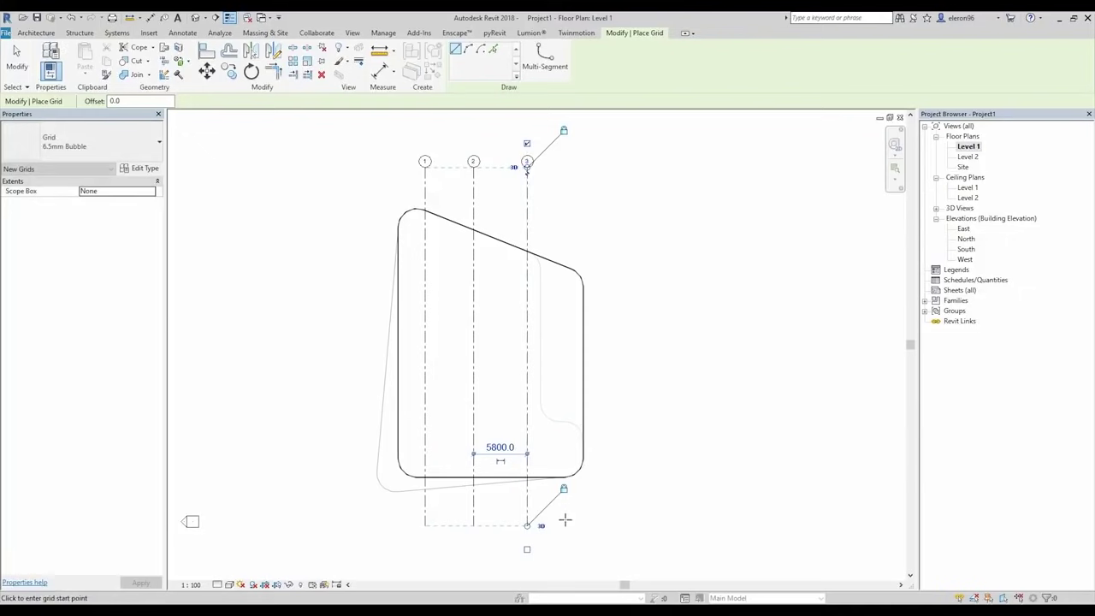
left_click(560, 525)
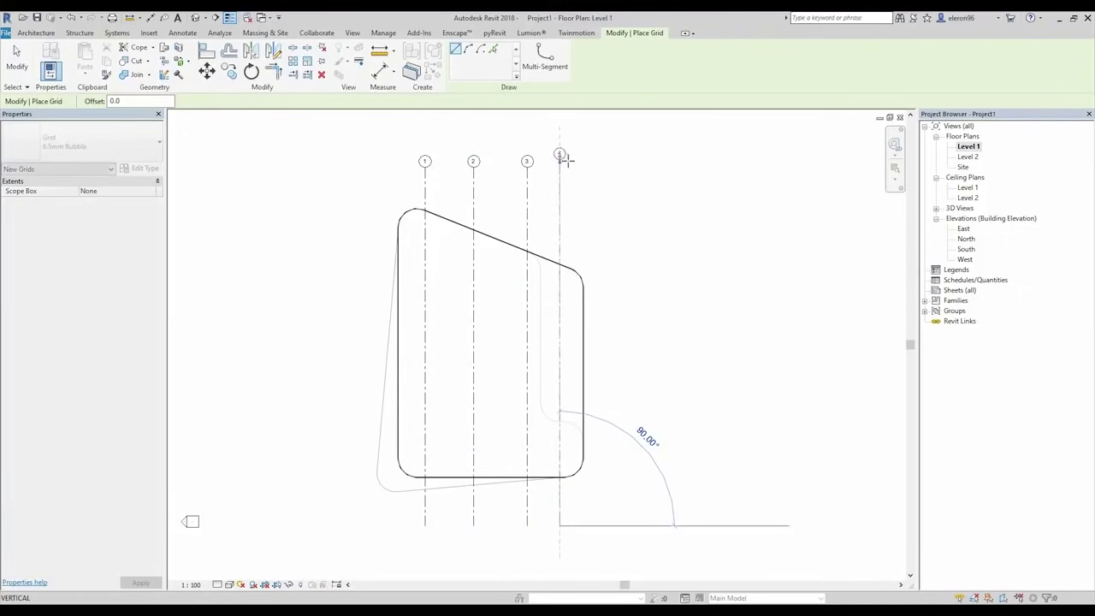
left_click(560, 162)
key("Escape")
key("Escape")
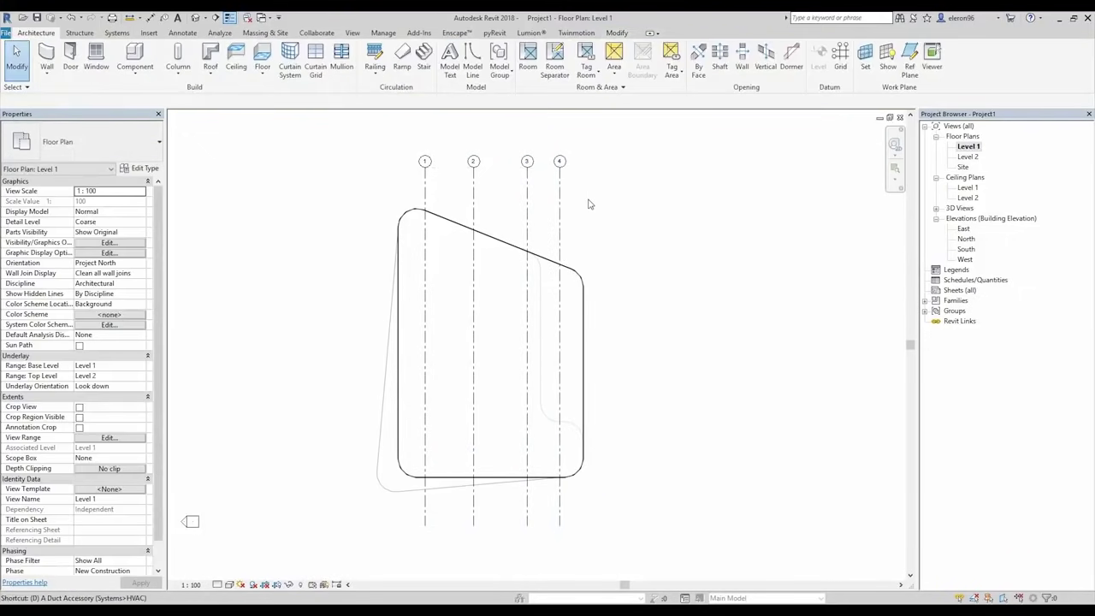
Step: Place an aligned dimension chain from the left wall through grids 1–4 to the right wall
key("d")
key("l")
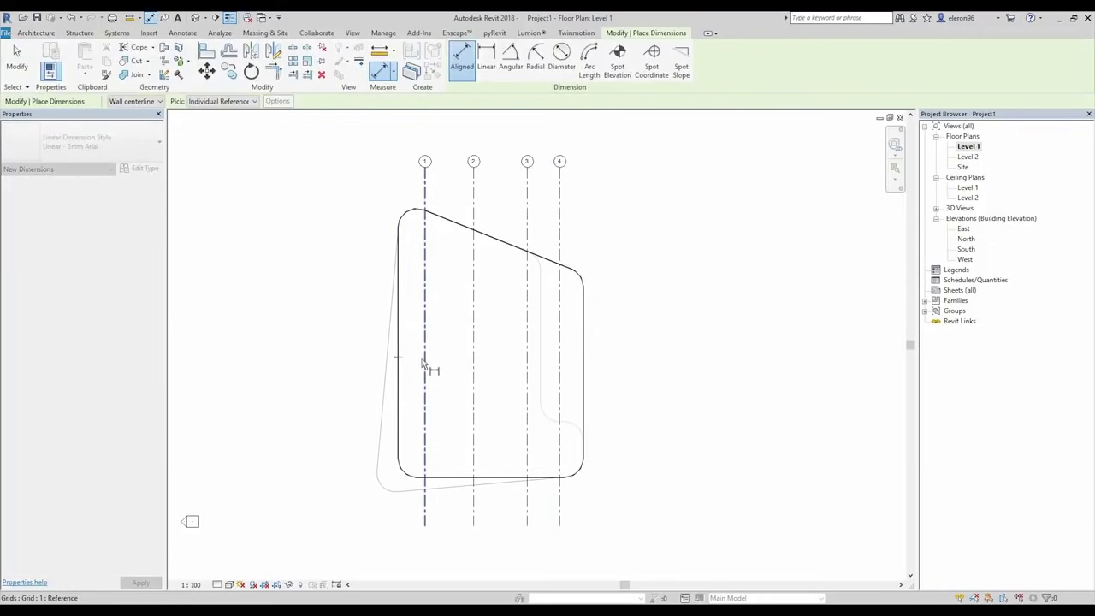
left_click(425, 364)
left_click(473, 368)
left_click(527, 370)
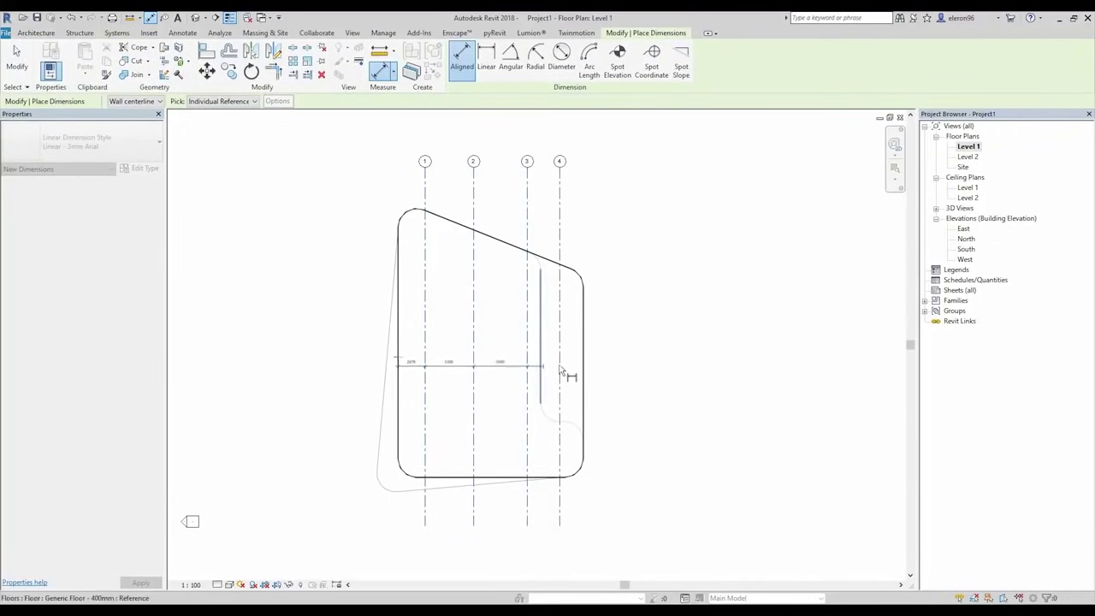
left_click(562, 369)
left_click(494, 346)
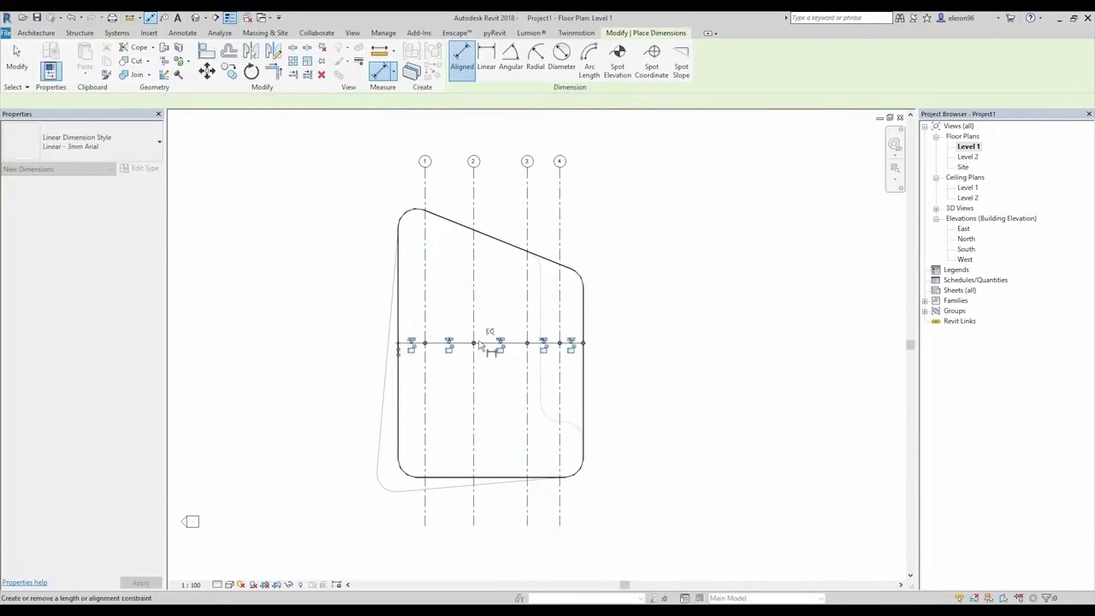
key("Escape")
key("Escape")
Step: Toggle the dimension to EQ so grids 1–4 space equally, removing conflicting constraints
scroll(482, 342, "up", 3)
left_click(486, 344)
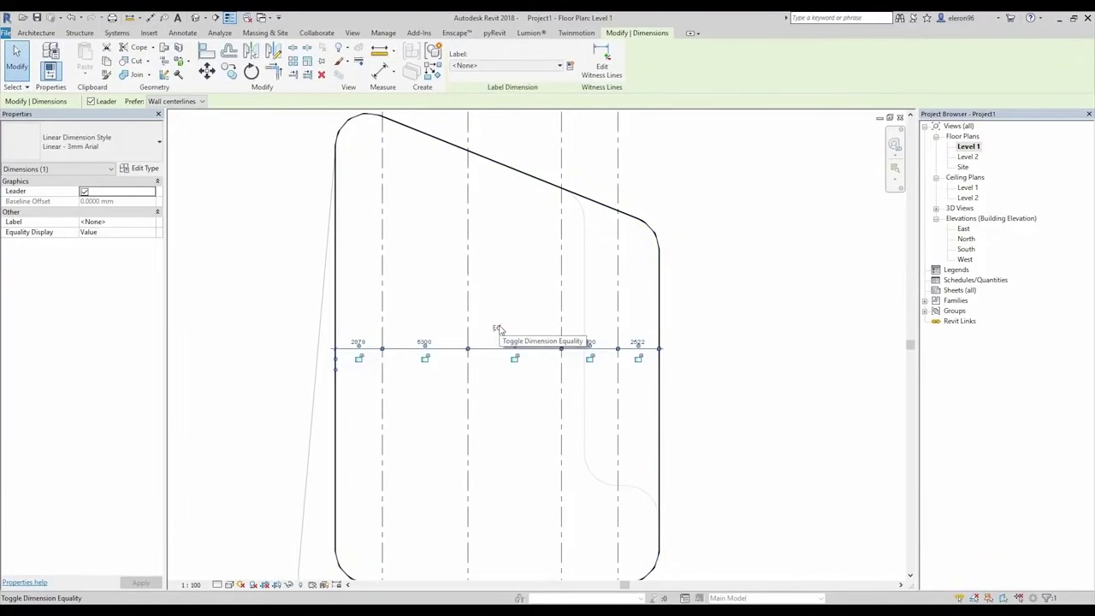
left_click(499, 327)
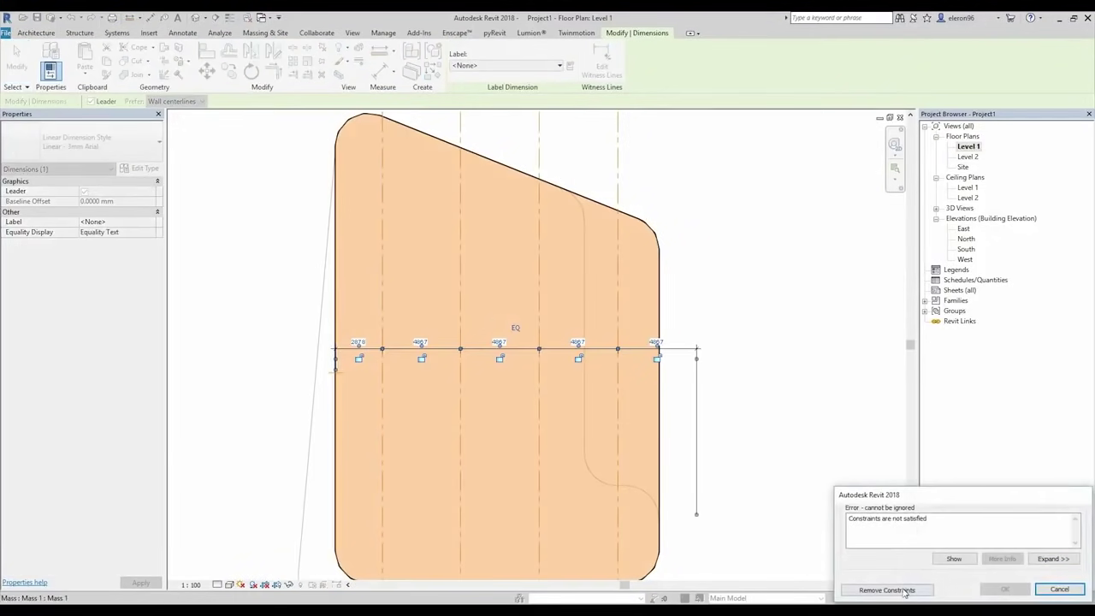
left_click(904, 592)
left_click(710, 372)
scroll(709, 371, "down", 2)
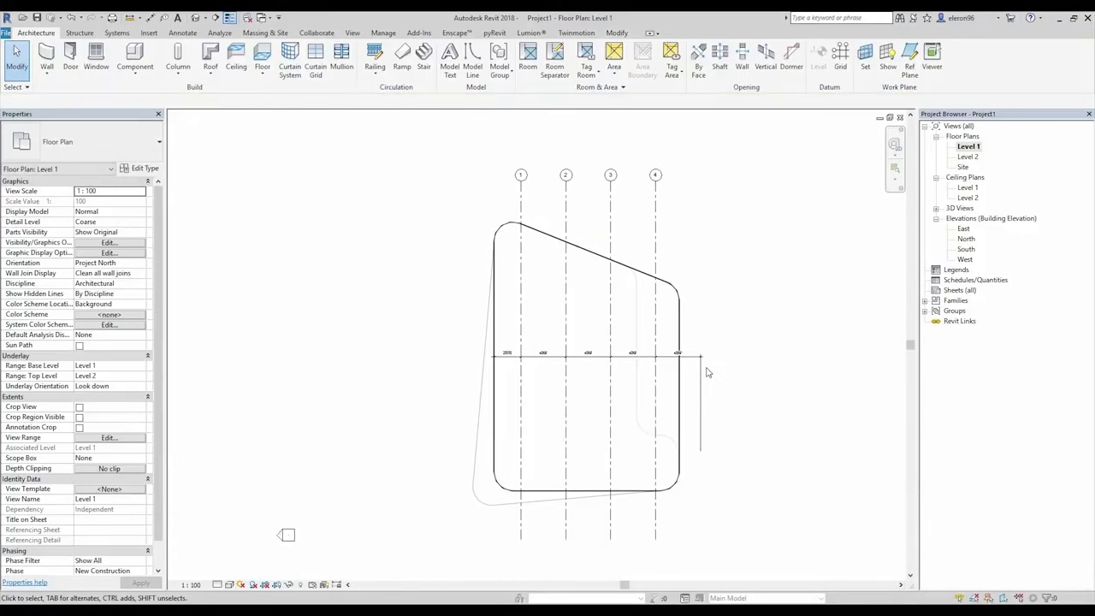
scroll(707, 372, "up", 2)
Step: Delete the equalizing dimension string
left_click(697, 376)
scroll(697, 376, "down", 2)
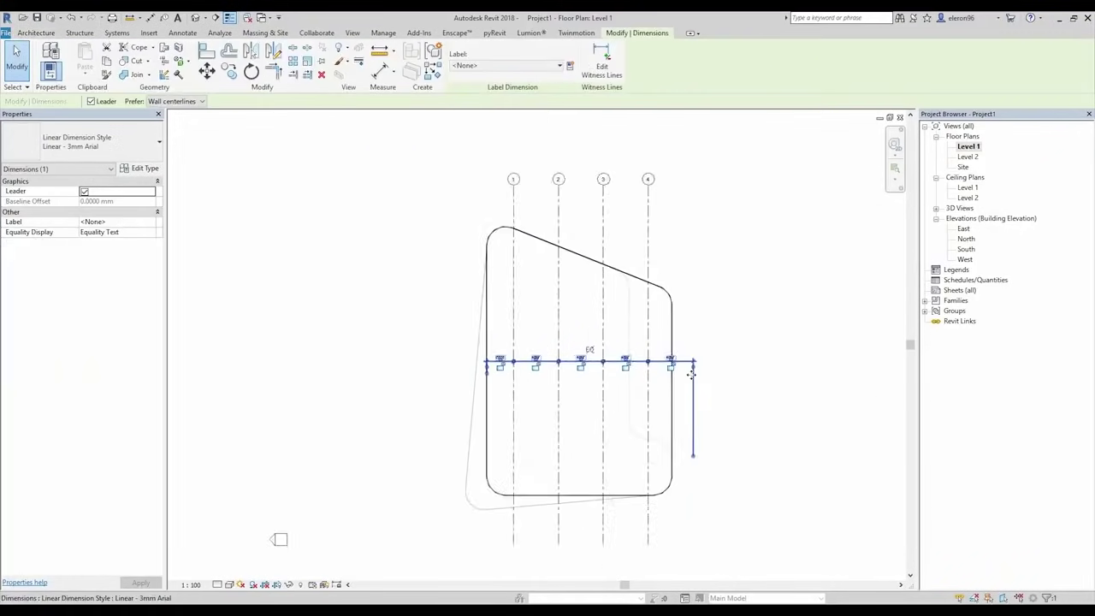
scroll(599, 361, "down", 1)
scroll(573, 363, "up", 2)
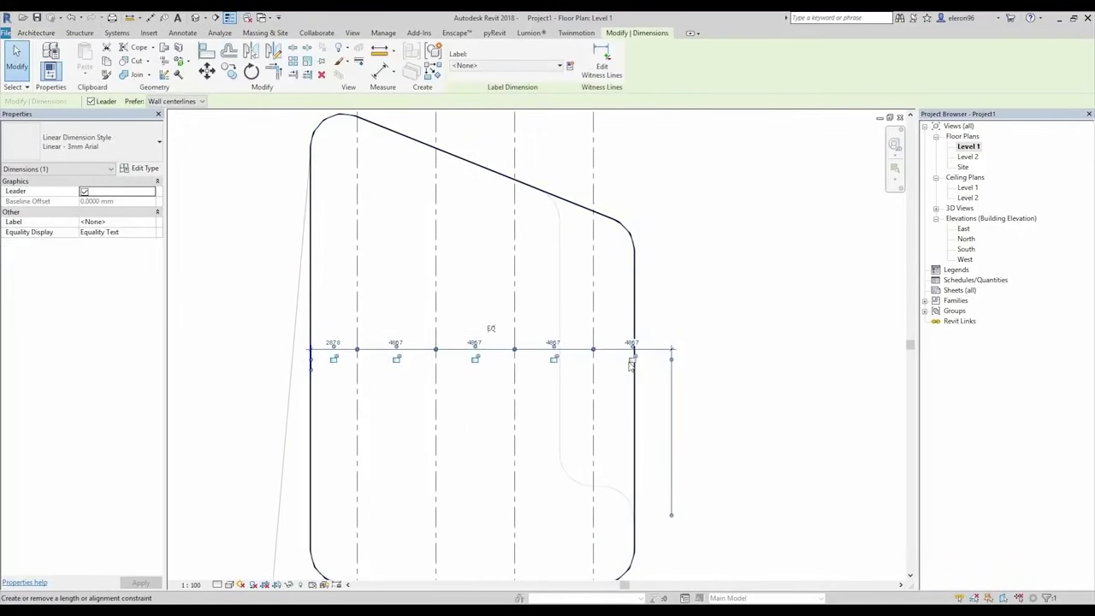
key("Delete")
scroll(676, 342, "down", 2)
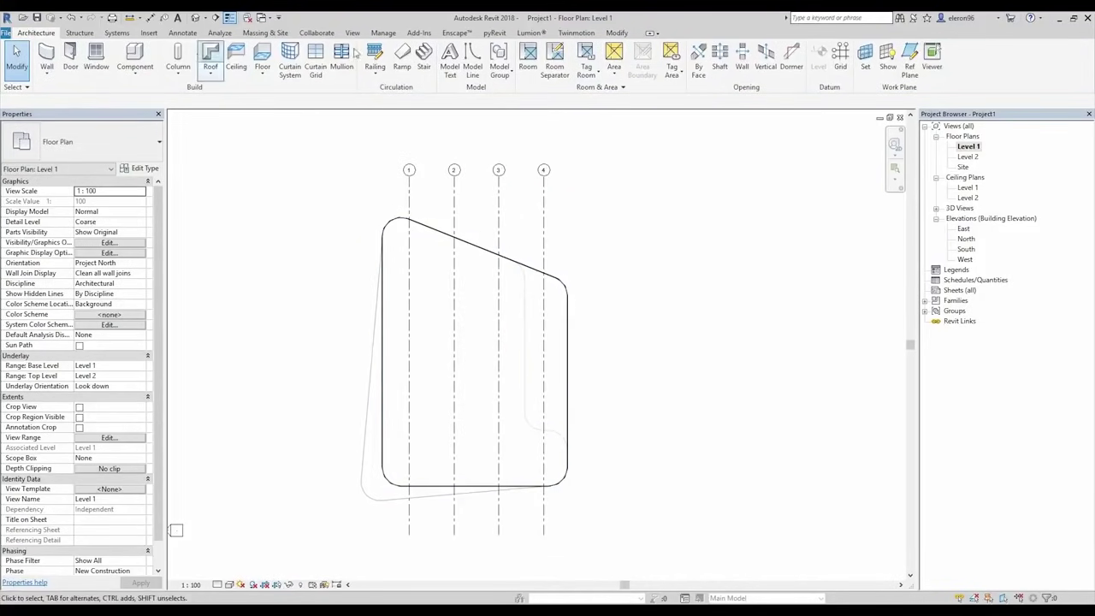
left_click(914, 56)
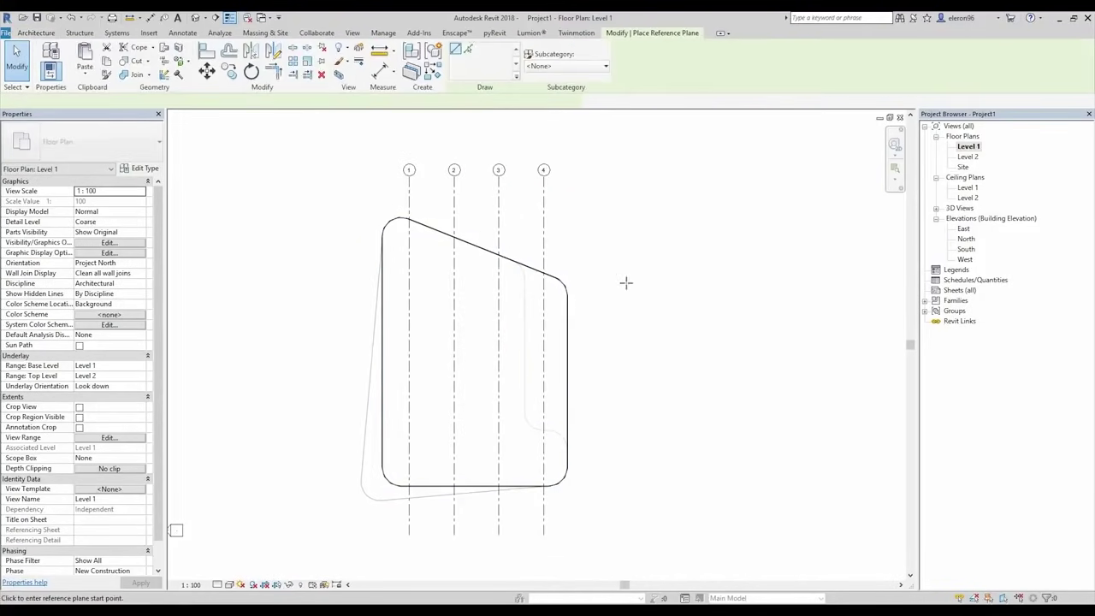
left_click(567, 294)
left_click(567, 134)
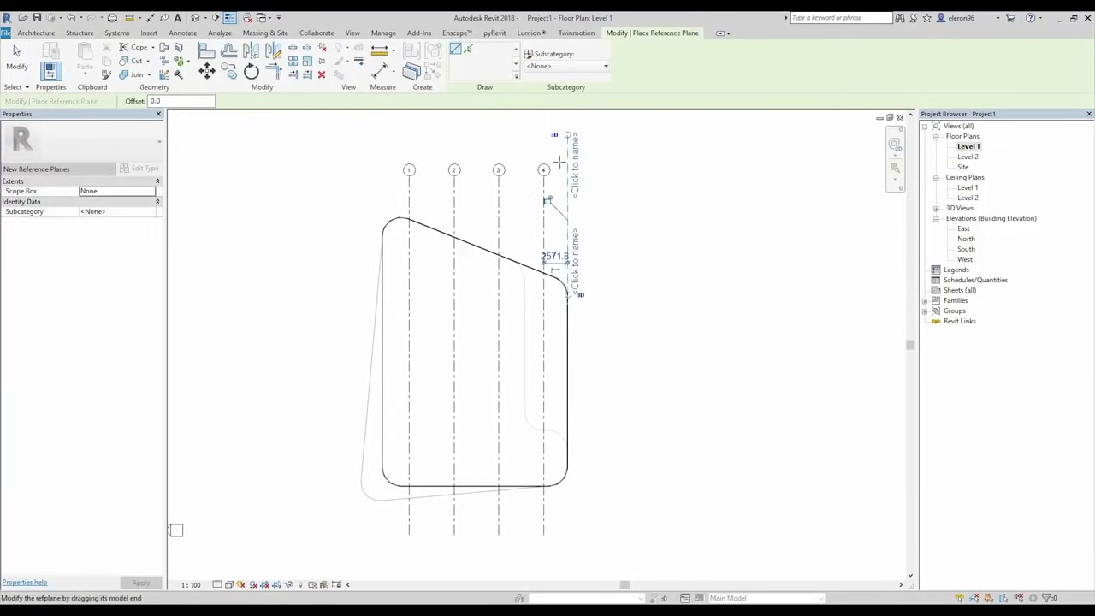
middle_click_drag(417, 237, 444, 347)
left_click(414, 339)
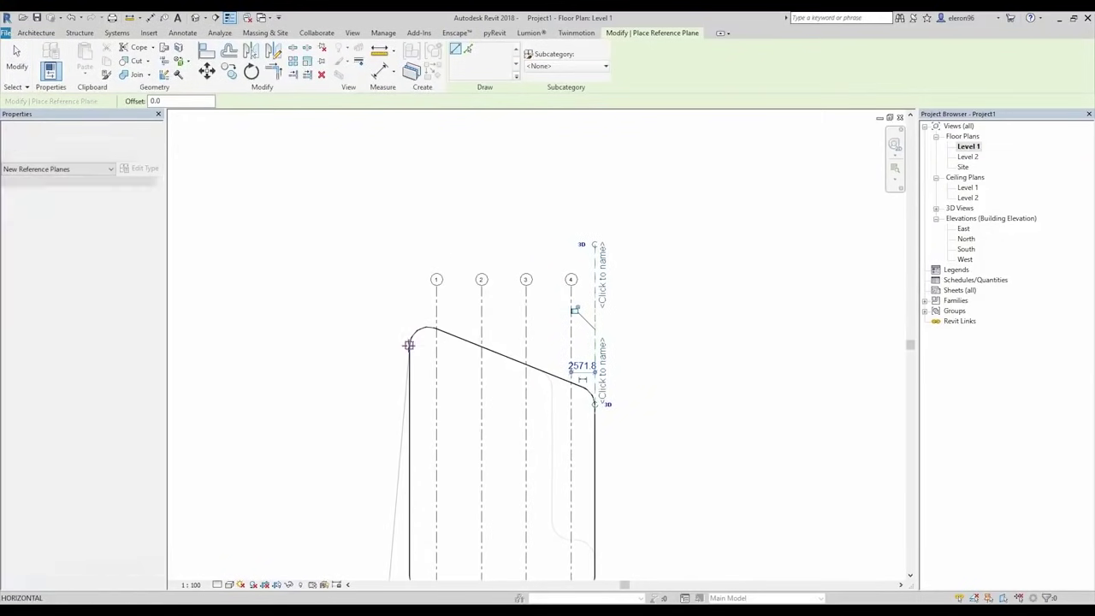
left_click(409, 216)
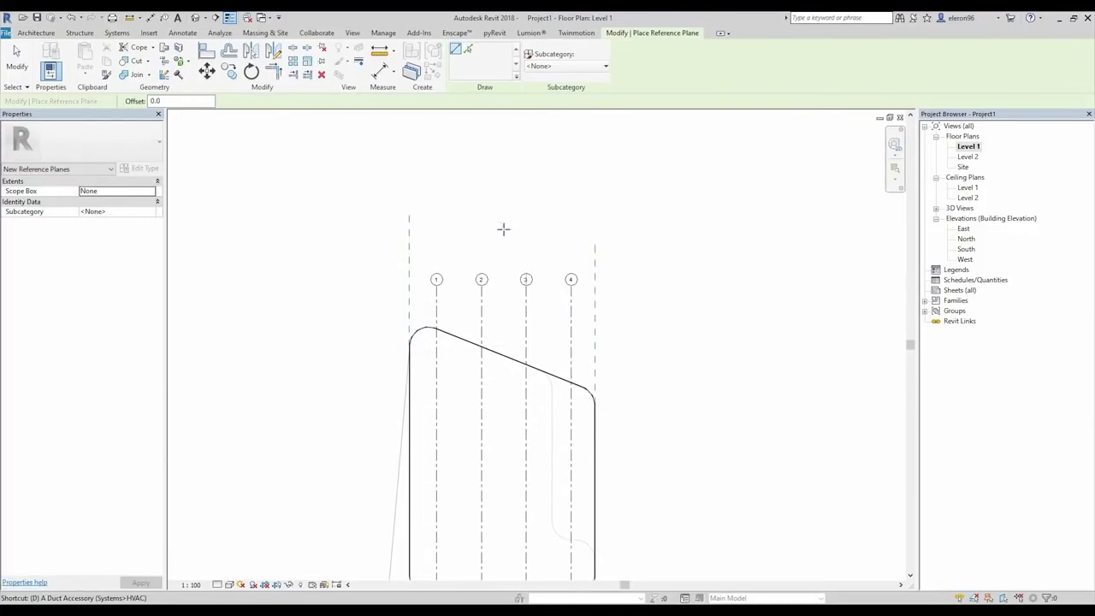
key("d")
key("i")
left_click(410, 315)
left_click(480, 314)
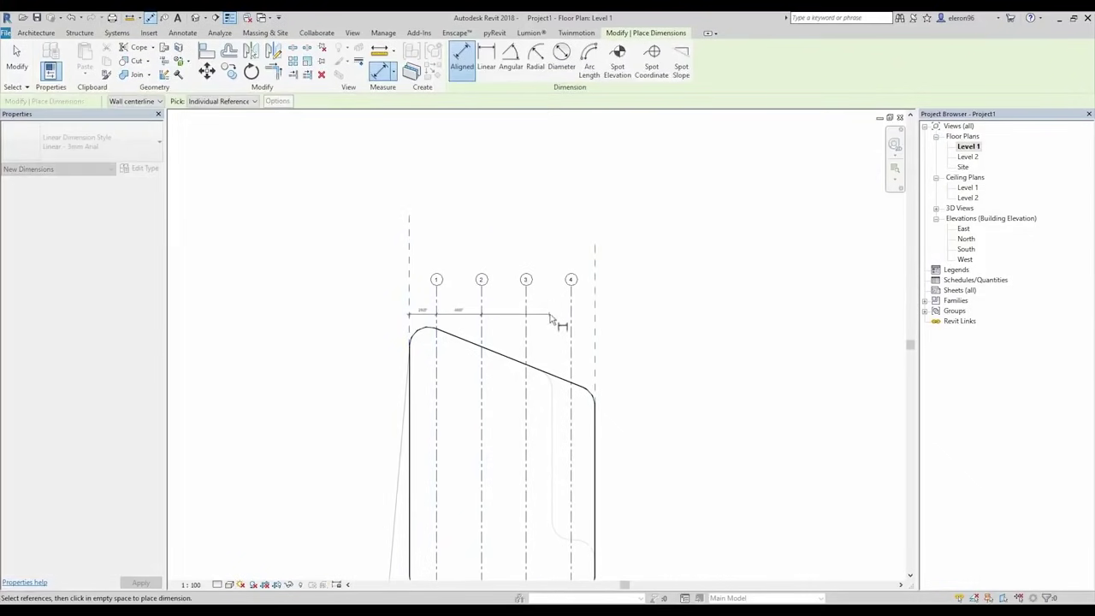
left_click(526, 315)
left_click(572, 315)
left_click(610, 323)
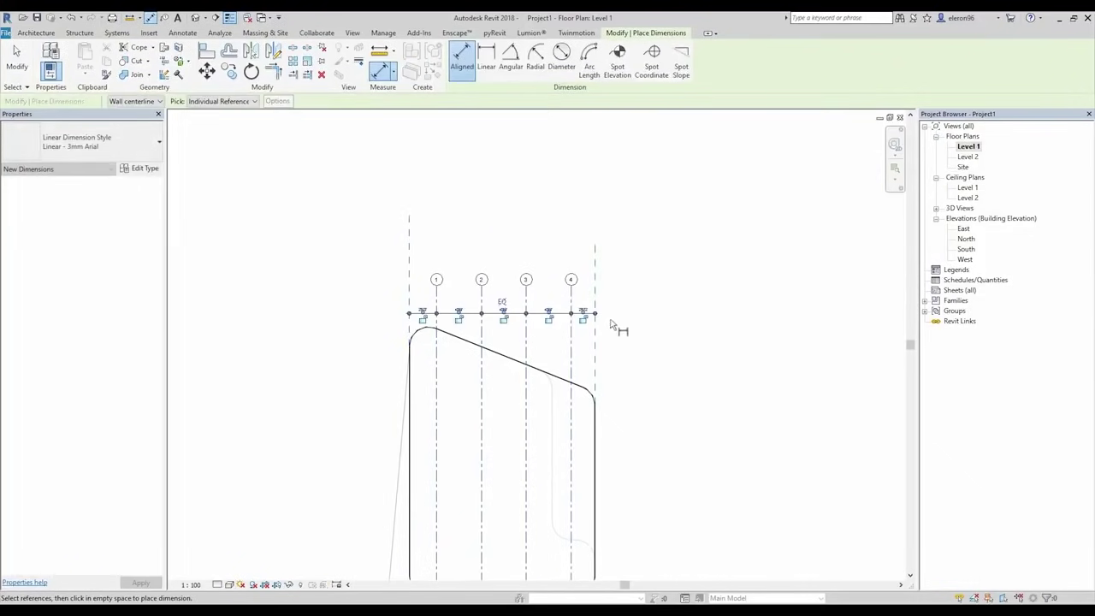
key("Escape")
key("Escape")
left_click(518, 313)
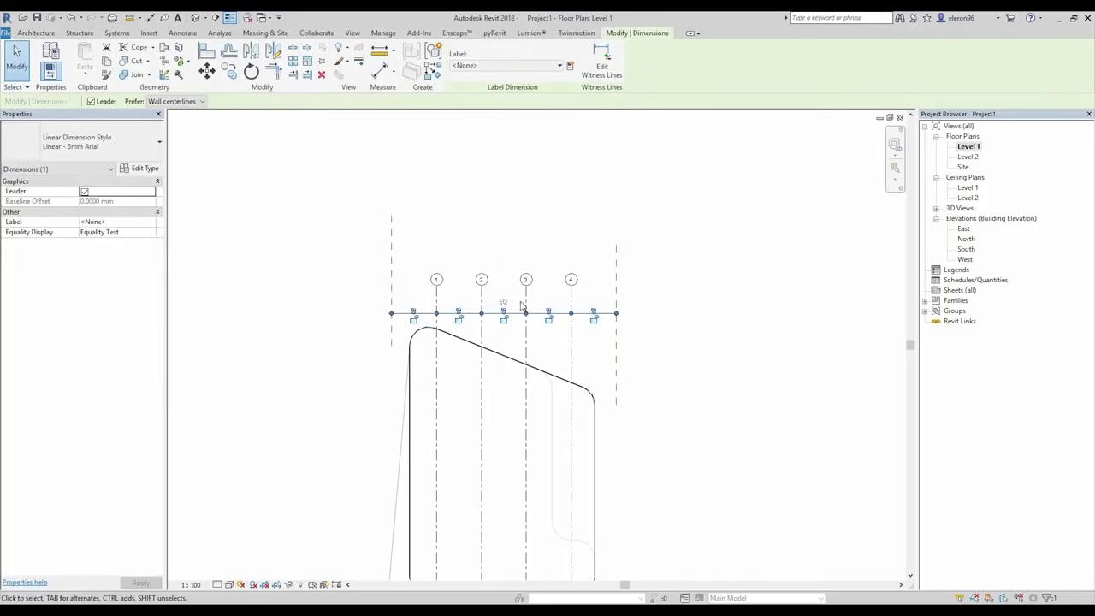
left_click(661, 337)
scroll(462, 310, "up", 1)
scroll(462, 311, "up", 1)
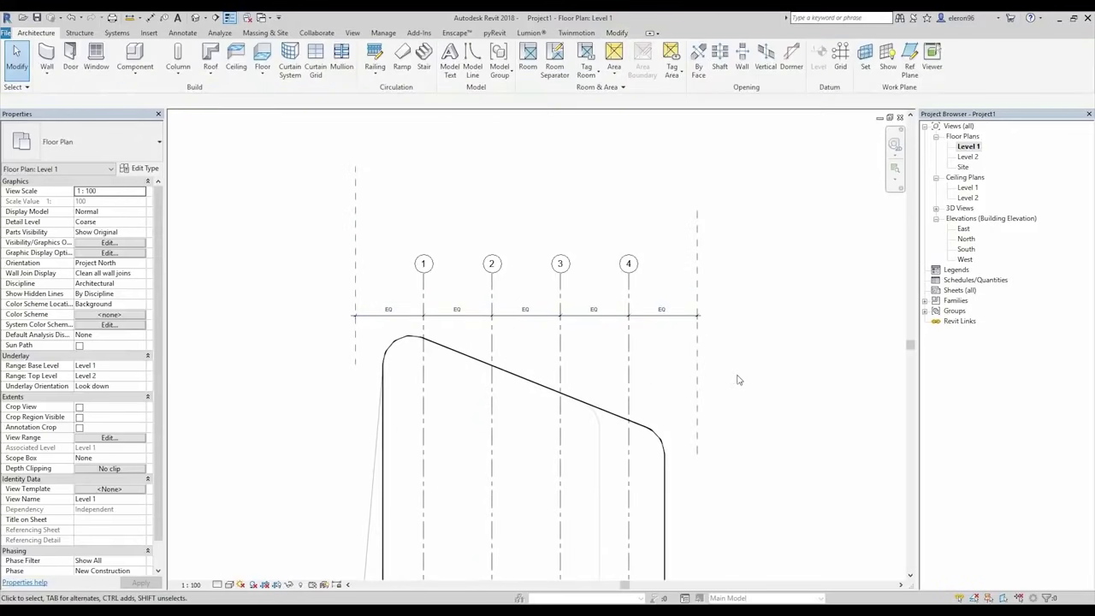
left_click_drag(726, 268, 670, 343)
key("Delete")
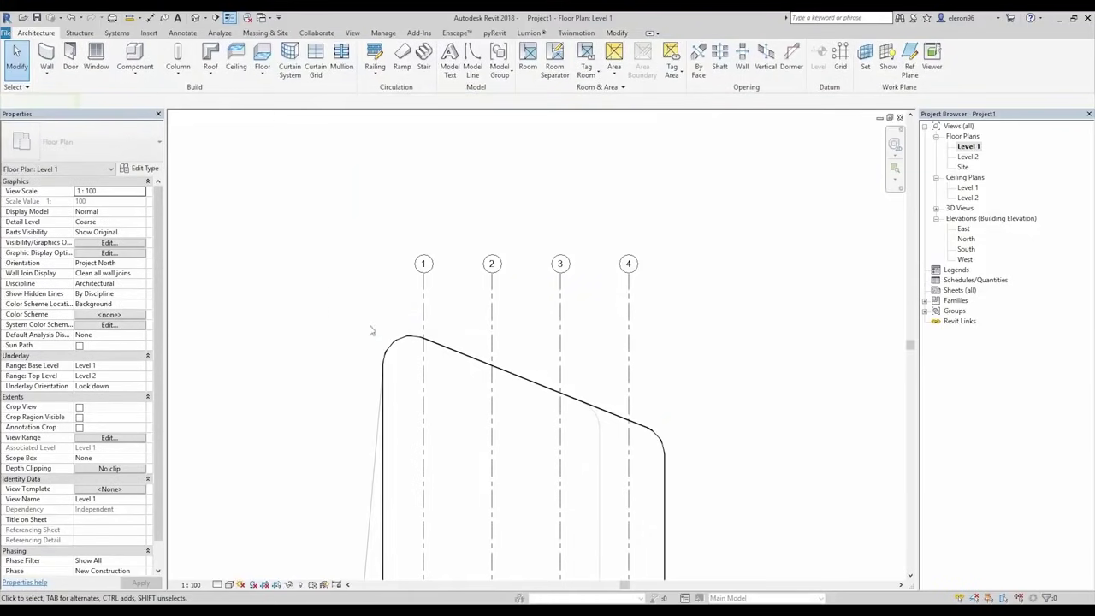
middle_click_drag(371, 330, 376, 253)
middle_click_drag(448, 334, 477, 249)
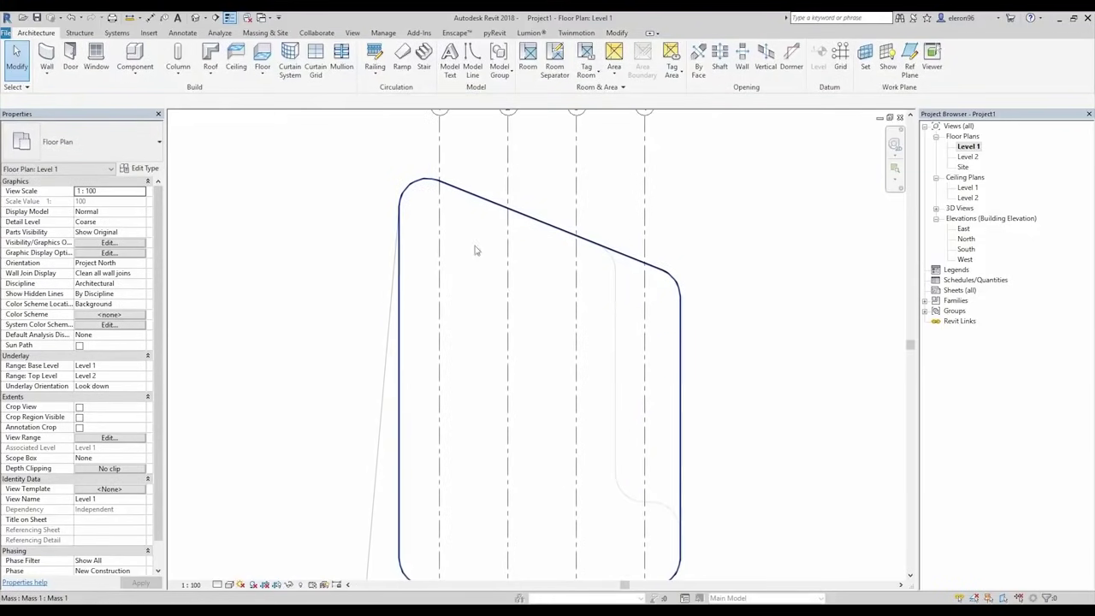
middle_click_drag(519, 283, 500, 315)
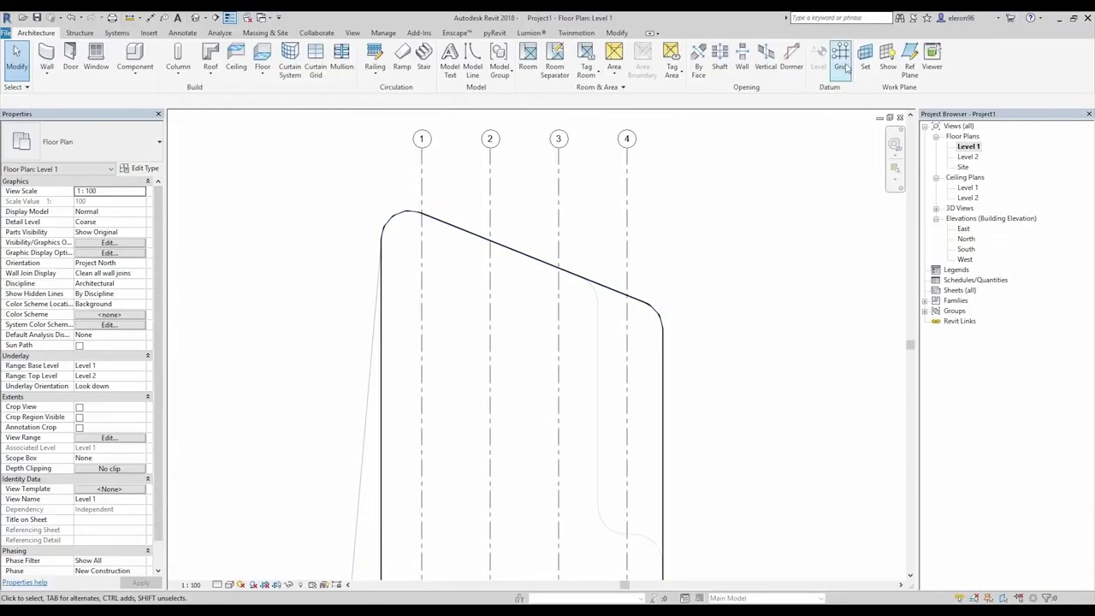
Step: Draw horizontal grid 5 from the mass corner to beyond its right side
left_click(842, 59)
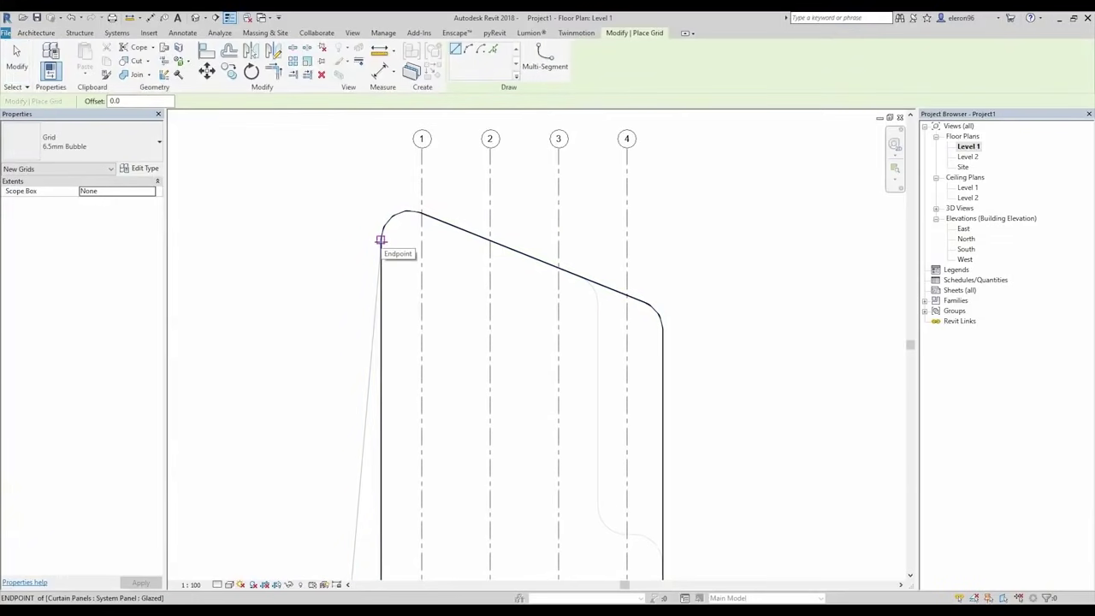
left_click(381, 240)
left_click(804, 239)
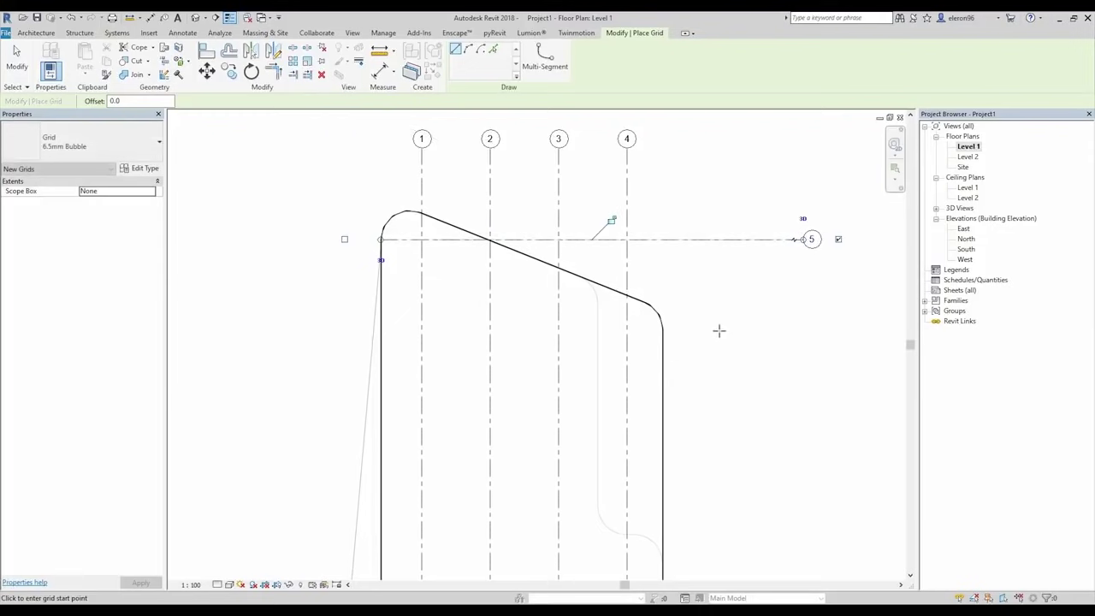
middle_click_drag(726, 305, 650, 291)
key("Escape")
key("Escape")
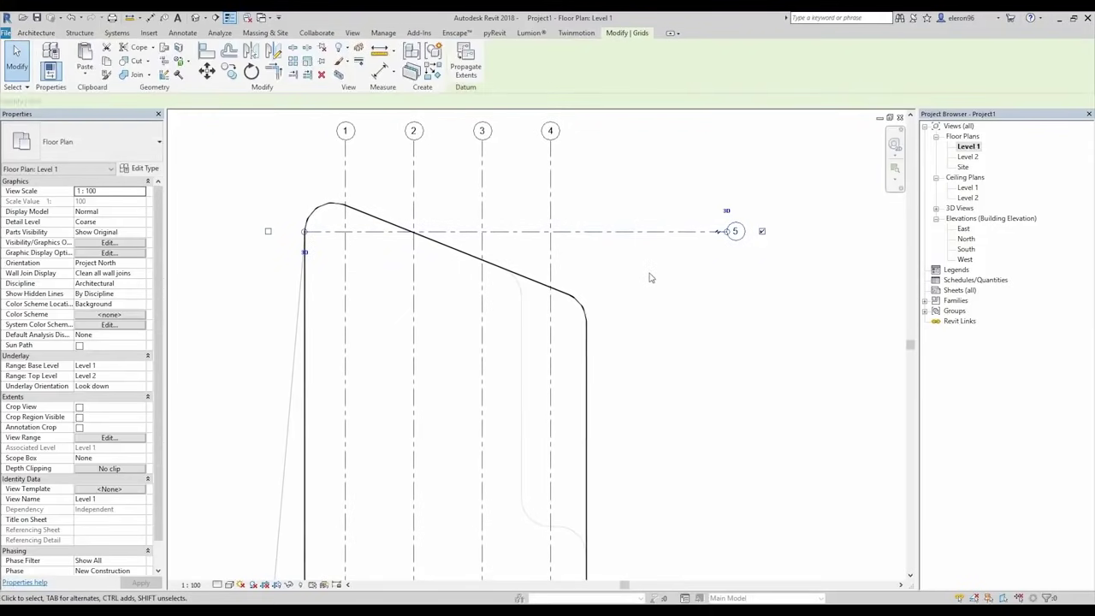
Step: Make a first array of the horizontal grid at 5000 mm spacing
key("a")
key("r")
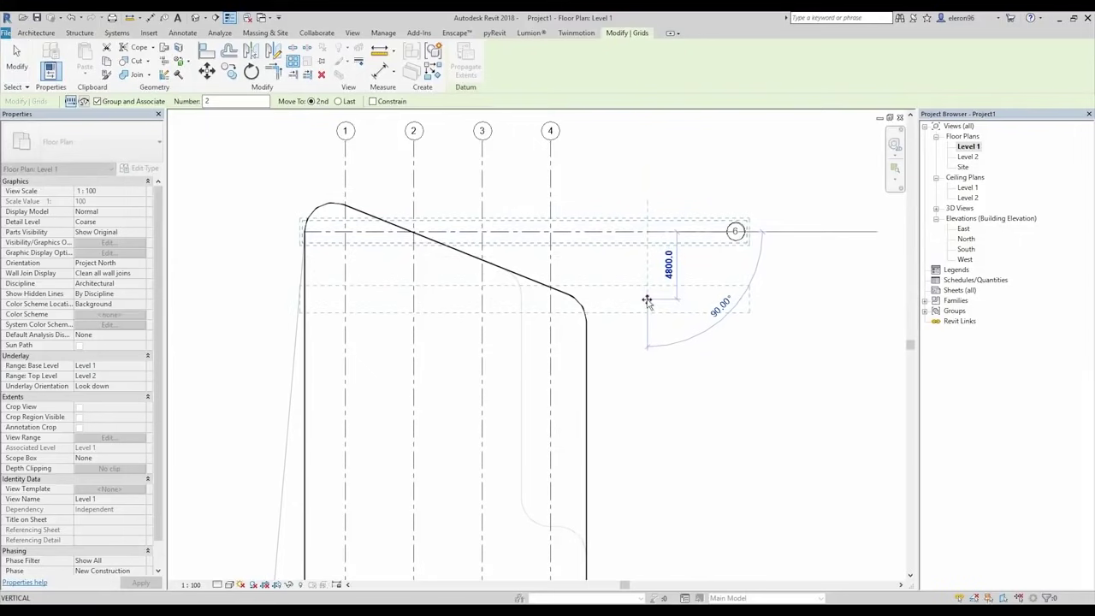
type("5000")
key("Return")
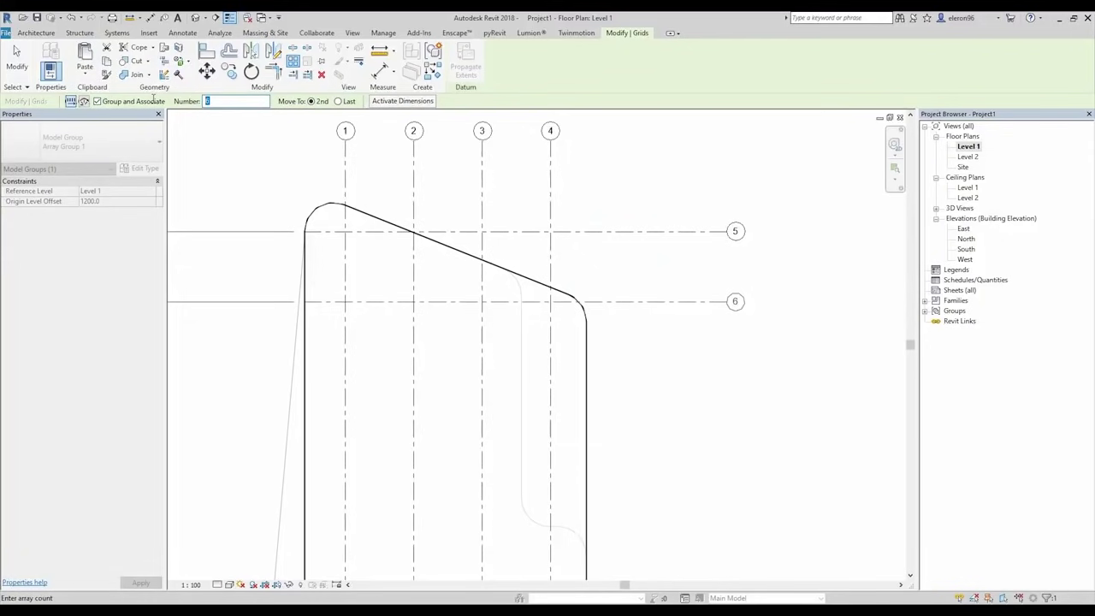
type("8")
scroll(391, 251, "down", 3)
scroll(391, 252, "down", 2)
key("Return")
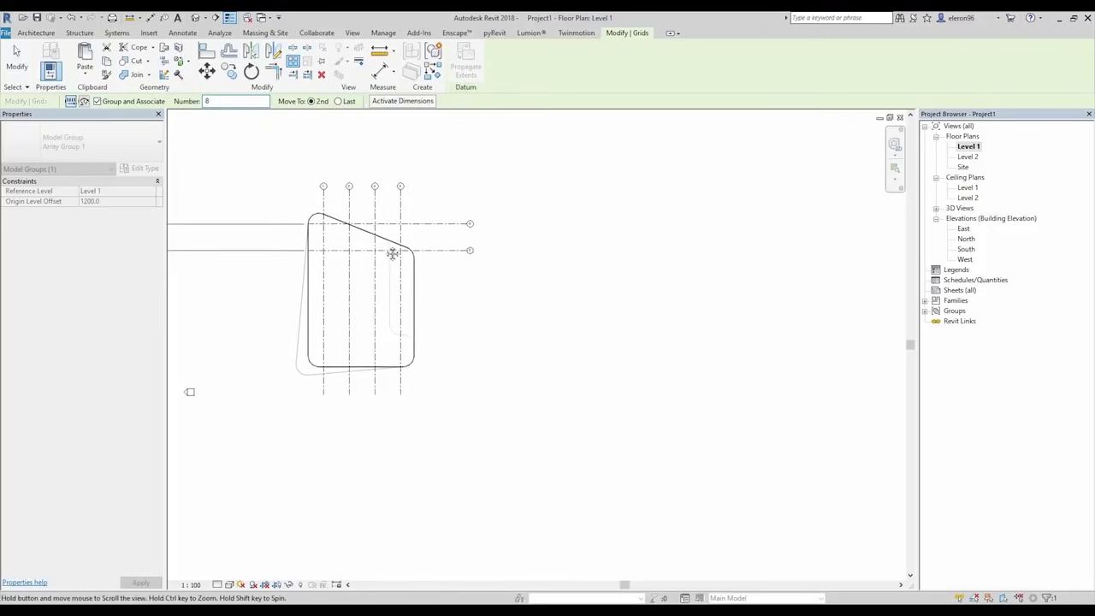
middle_click_drag(391, 252, 499, 271)
scroll(479, 274, "up", 3)
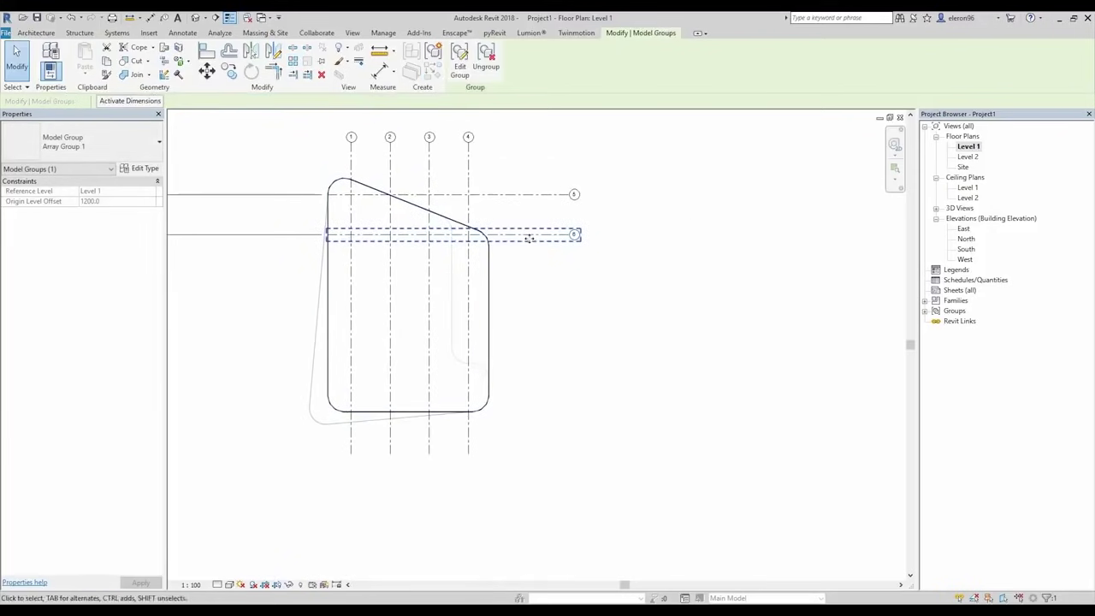
Step: Array the selected grid again, copying it 5000 mm down
key("a")
key("r")
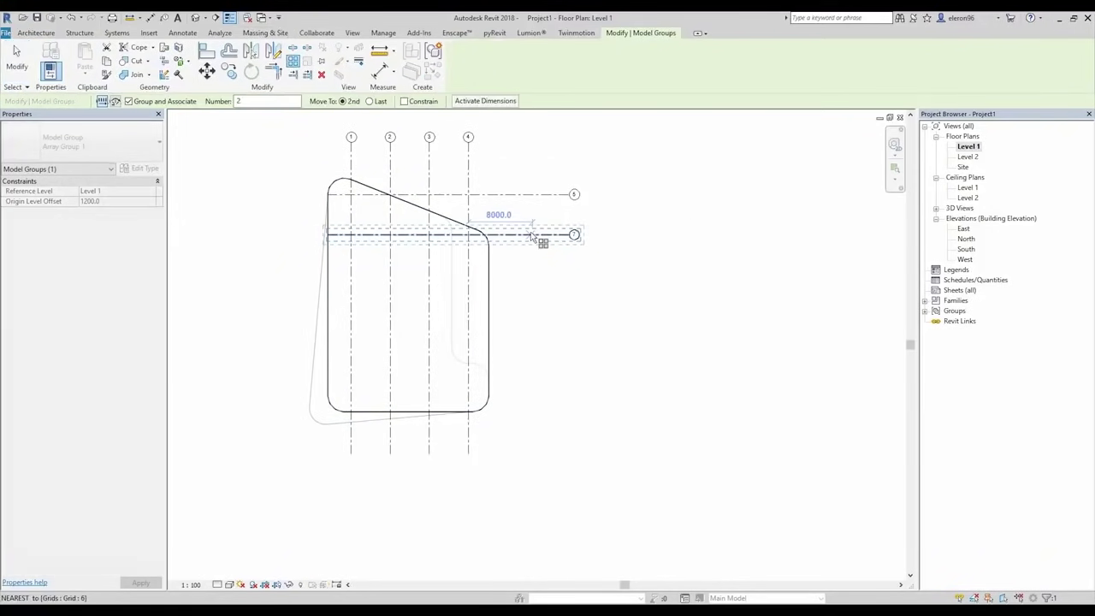
left_click(532, 234)
type("5000")
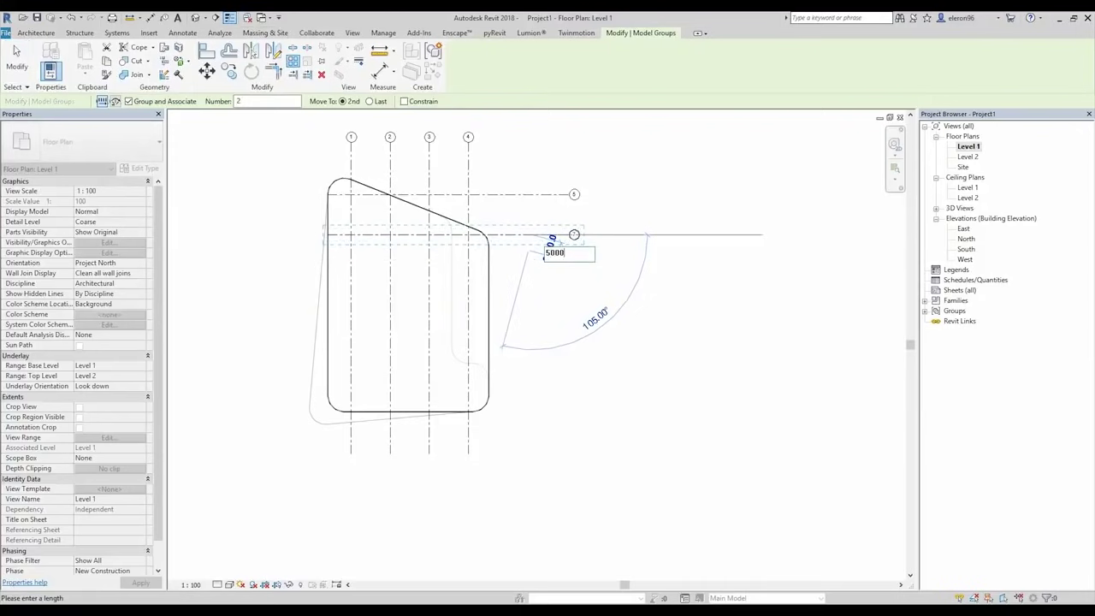
key("Return")
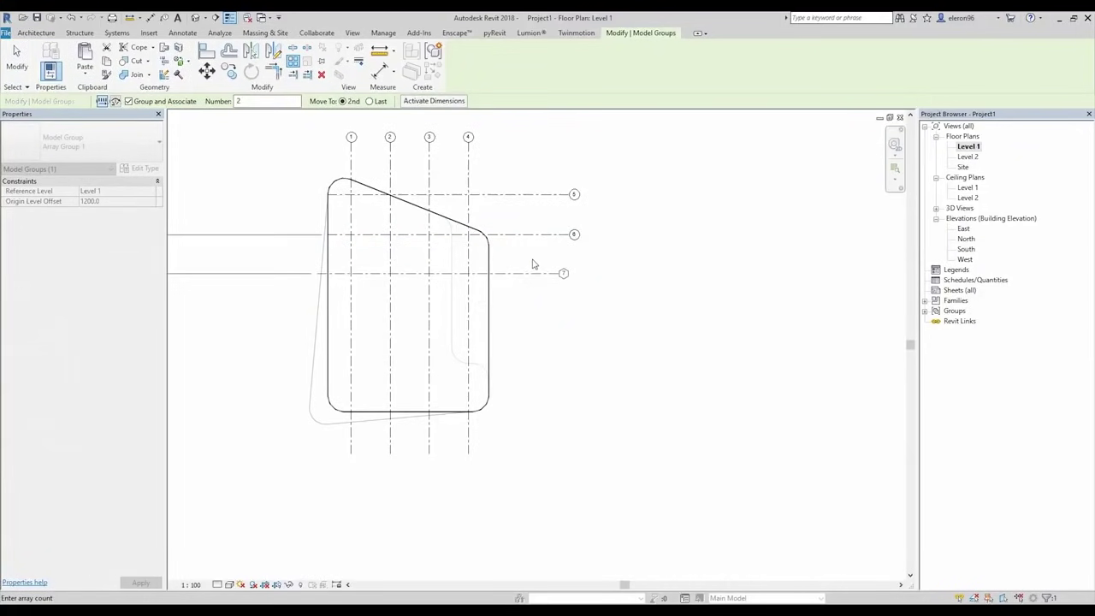
key("Return")
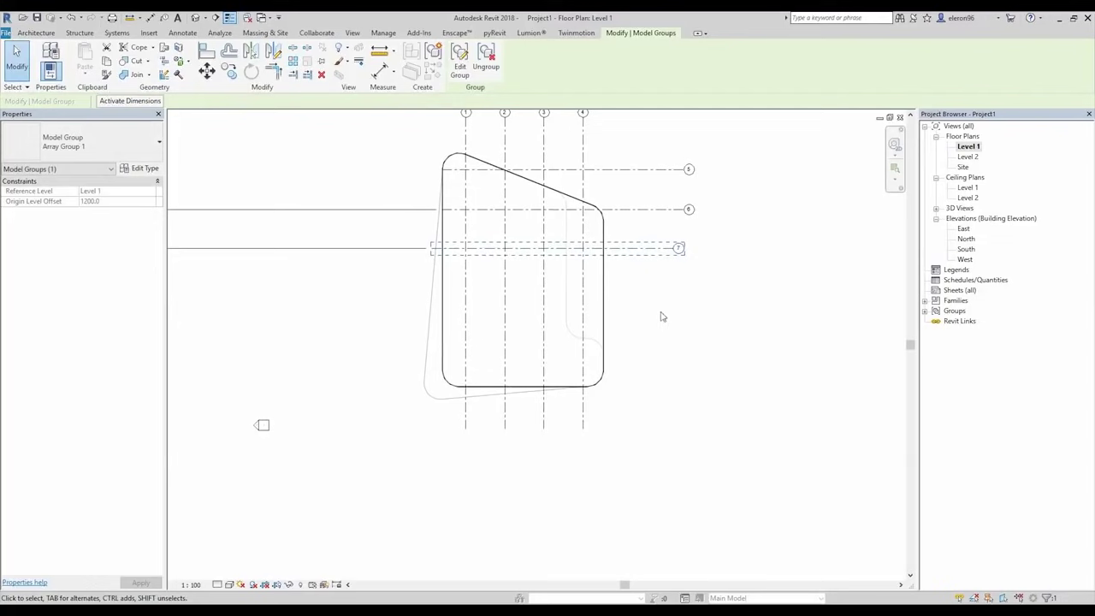
key("Escape")
Step: Array the grid group into eight copies spaced 5000 mm apart
left_click(540, 239)
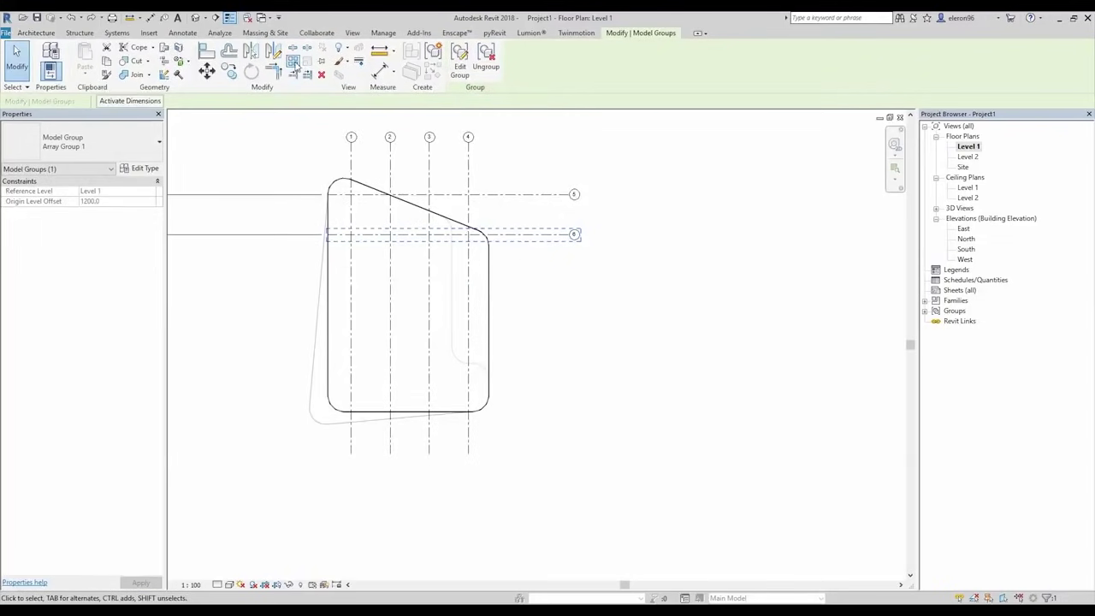
left_click(293, 63)
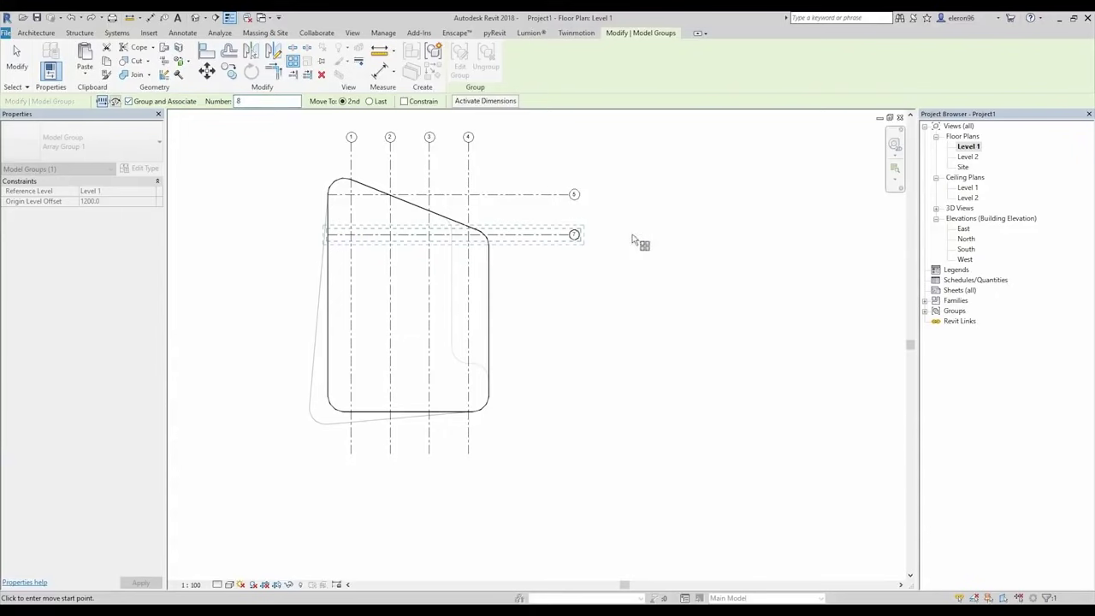
left_click(573, 235)
type("5000")
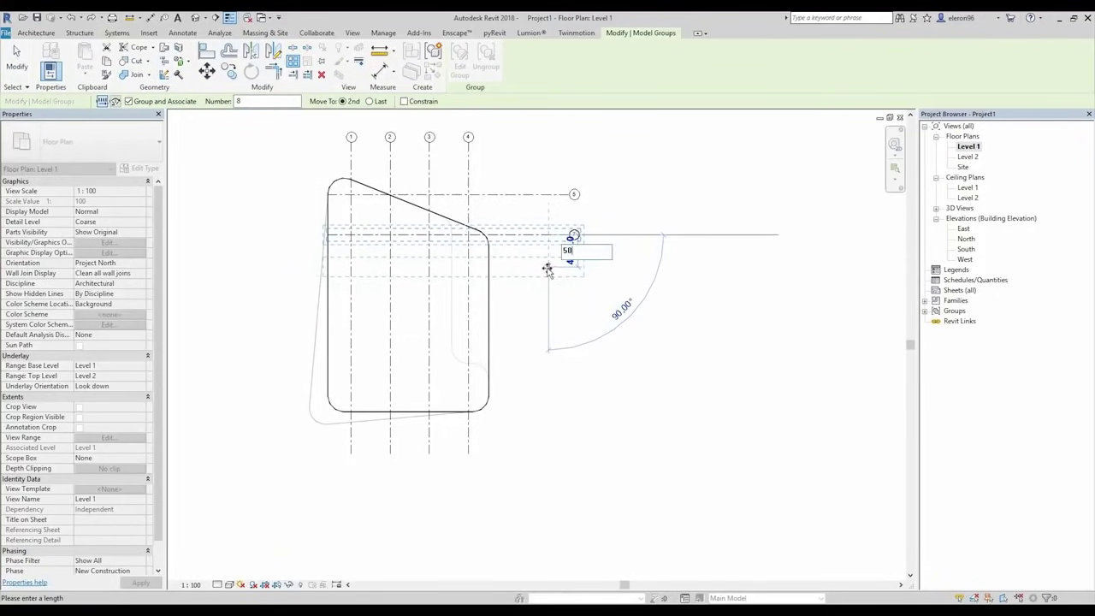
key("Return")
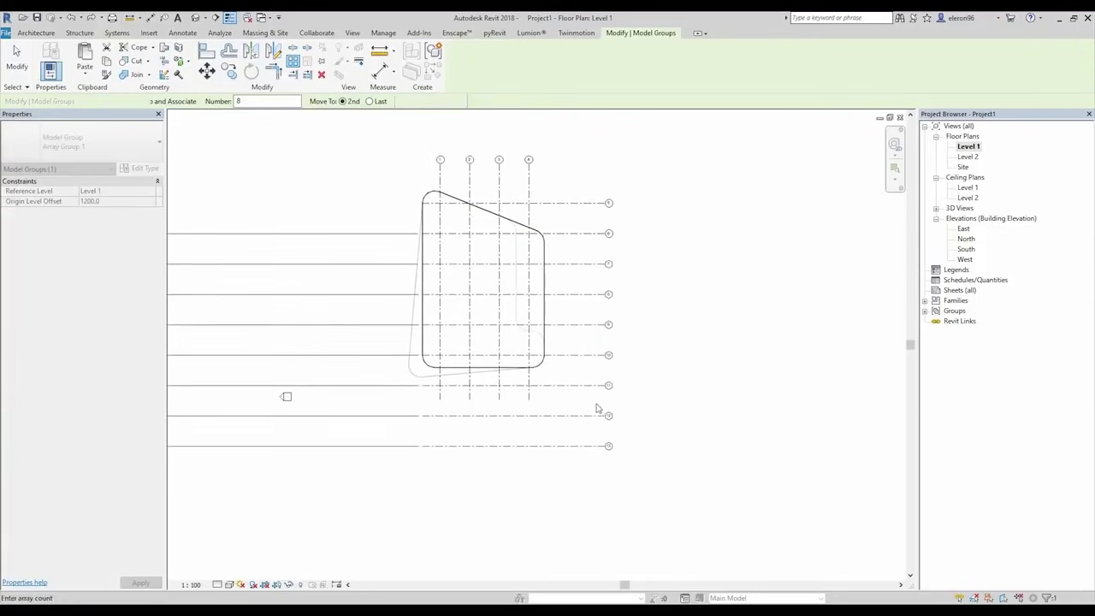
key("Return")
Step: Delete the surplus grids 11 to 13
left_click_drag(650, 382, 573, 448)
key("Delete")
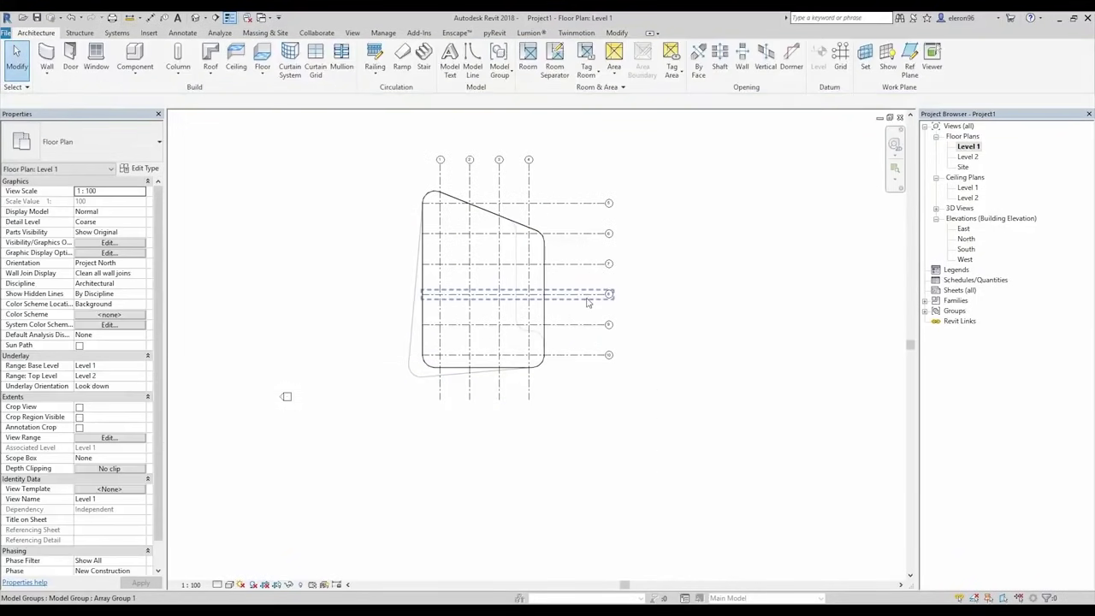
scroll(591, 296, "up", 2)
scroll(582, 295, "up", 2)
Step: Ungroup grid groups 5 through 10 into plain grid lines
middle_click_drag(366, 167, 500, 188)
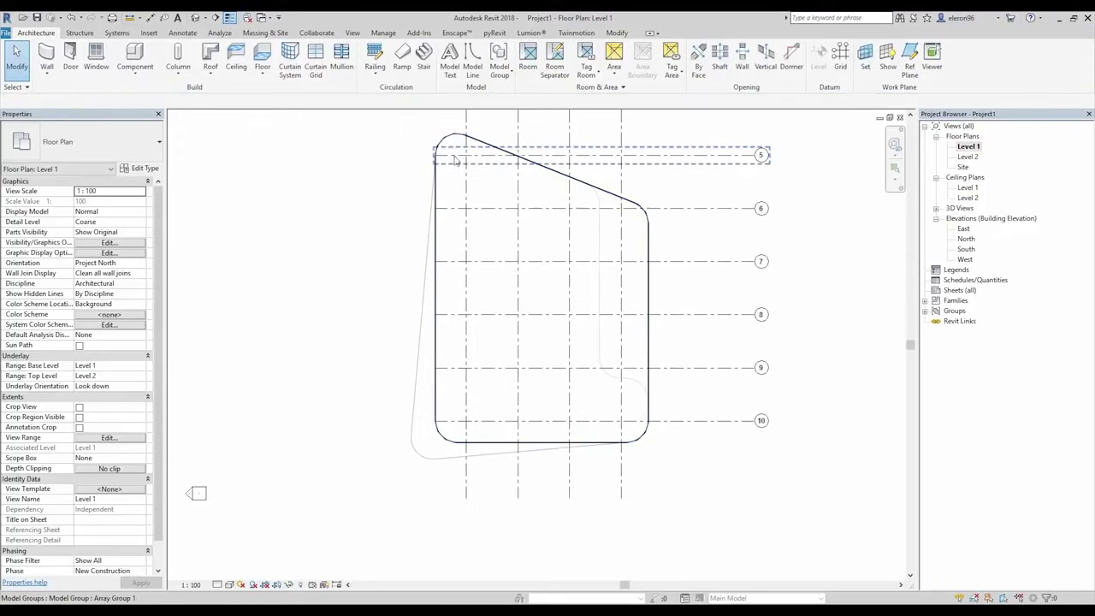
left_click(479, 157)
left_click_drag(718, 129, 704, 452)
left_click(486, 64)
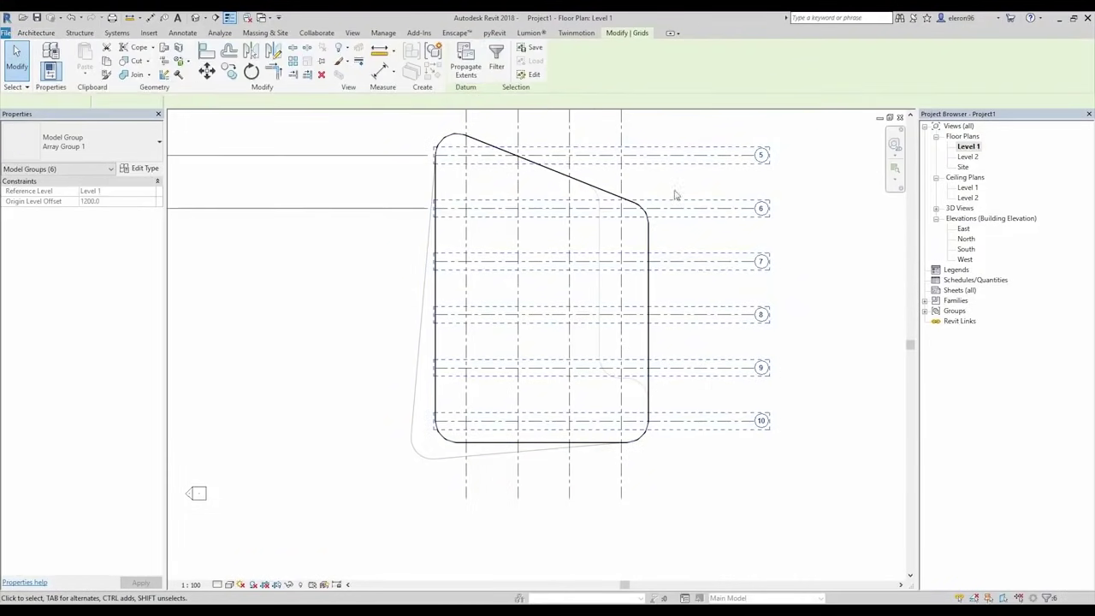
Step: Drag grid 5's left end to extend grids 5–10 past the building
left_click(463, 163)
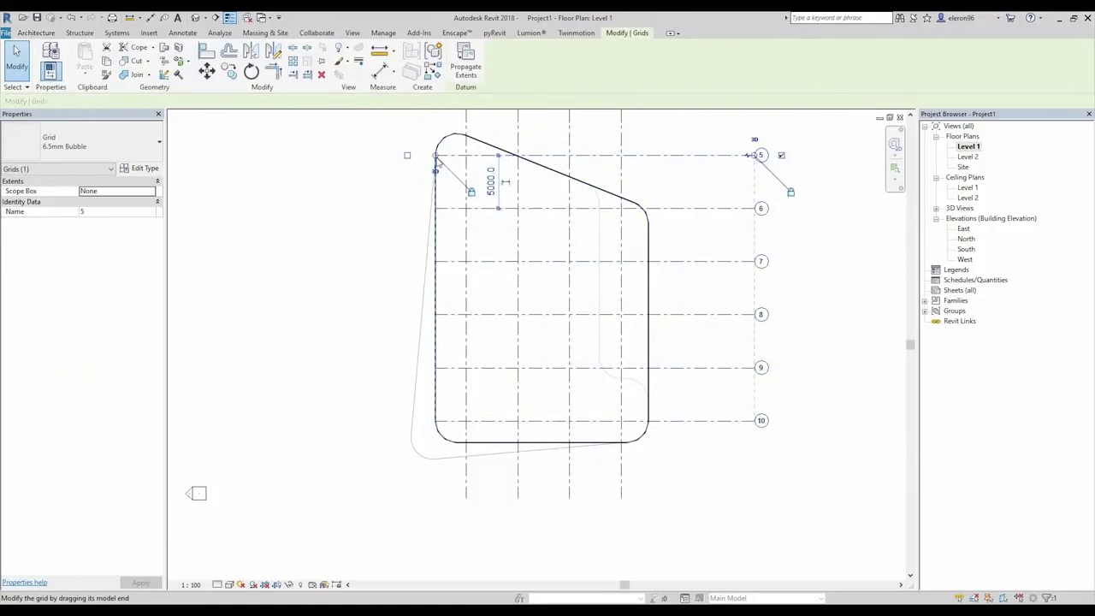
left_click_drag(435, 157, 306, 155)
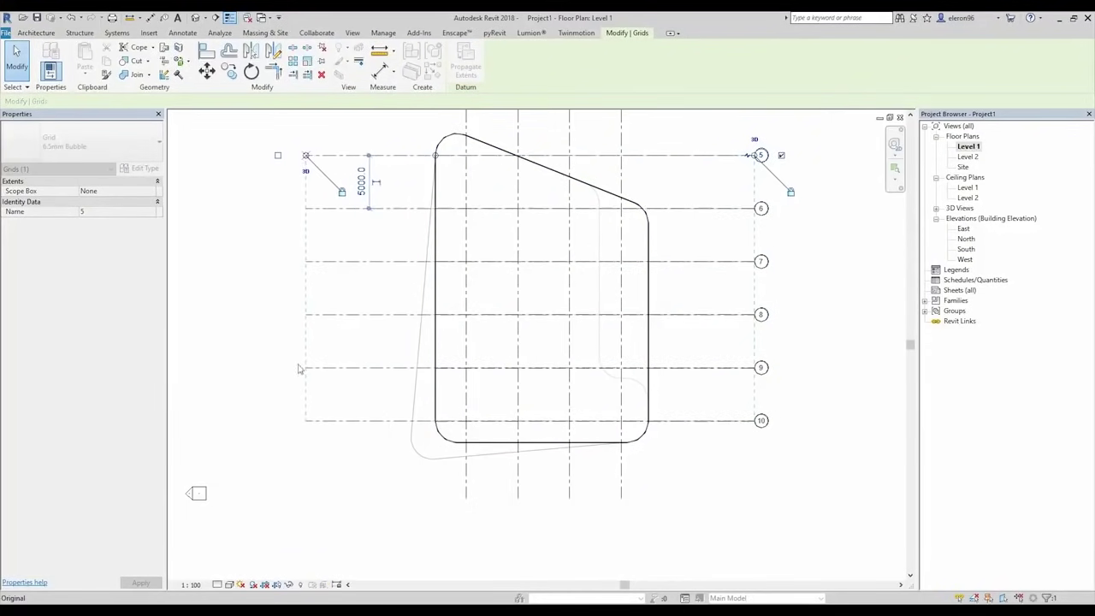
key("Escape")
middle_click_drag(550, 396, 392, 349)
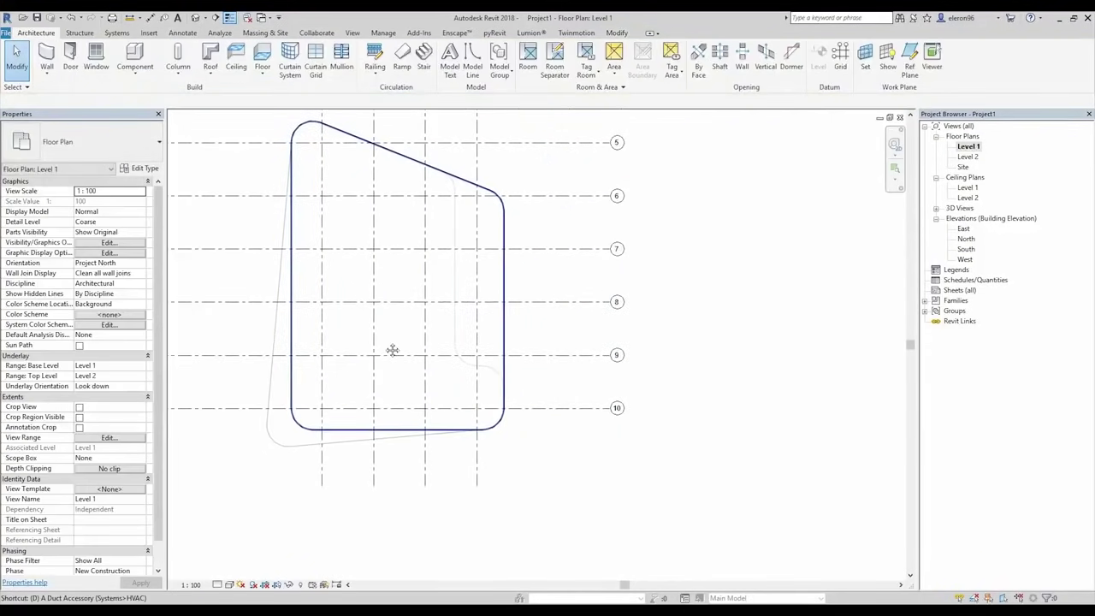
Step: Dimension horizontal grids 5 through 10 with one aligned string beside them
key("d")
key("i")
left_click(569, 143)
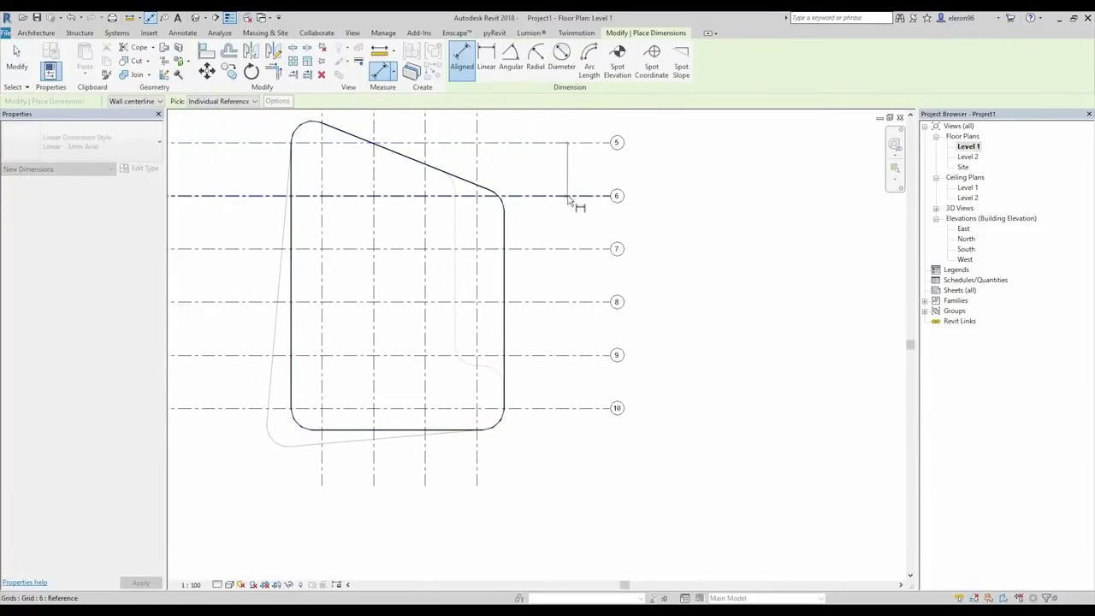
left_click(579, 250)
left_click(578, 302)
left_click(573, 355)
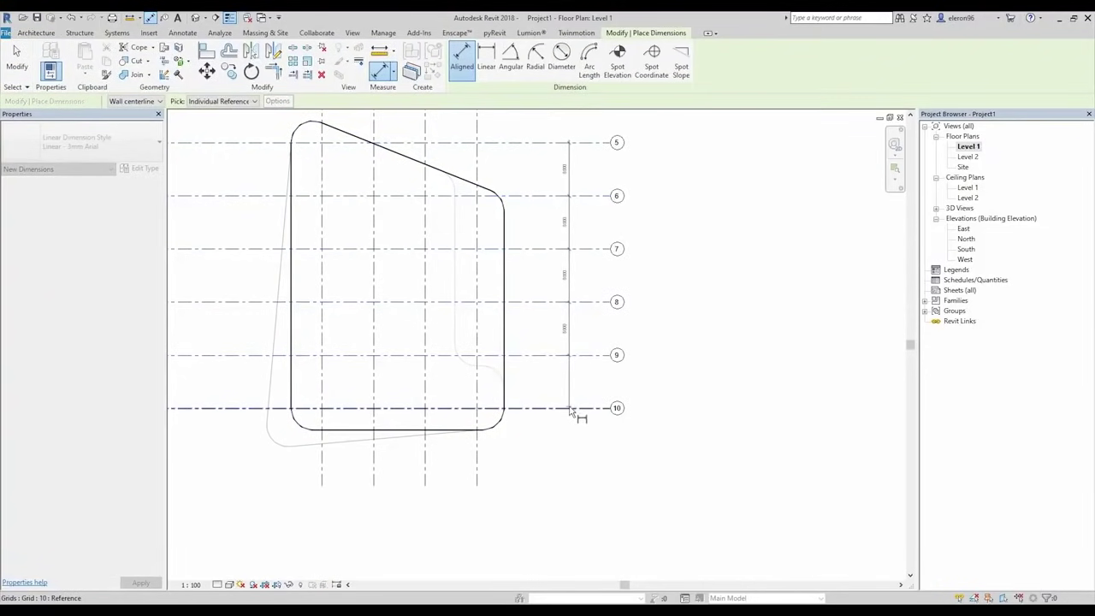
left_click(576, 408)
left_click(585, 468)
Step: Dimension grids 1 to 4 with a string above the building
scroll(582, 359, "up", 3)
middle_click_drag(533, 247, 582, 526)
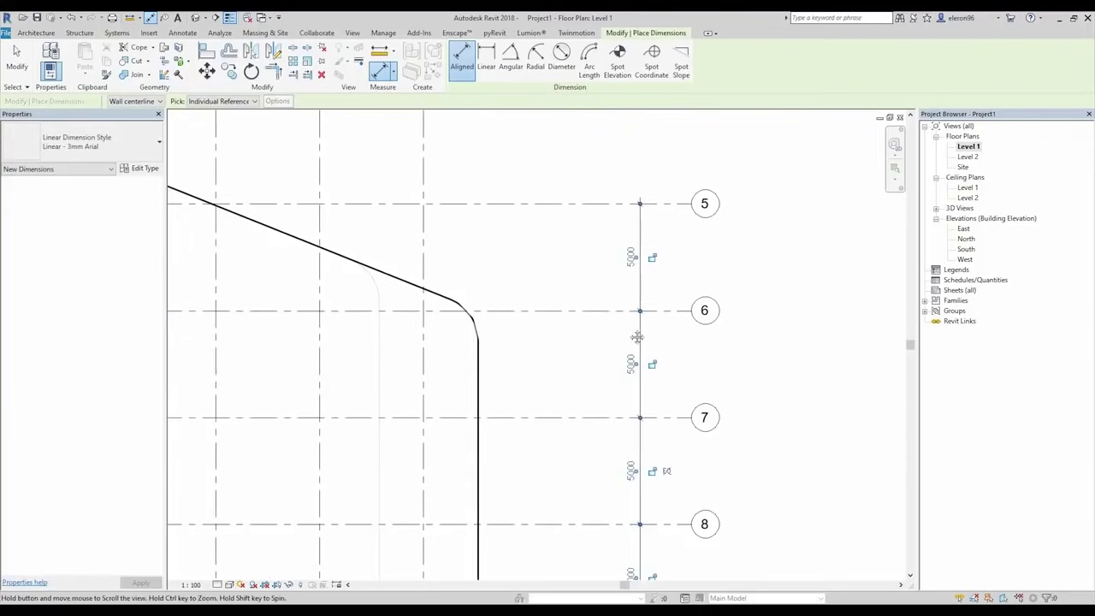
middle_click_drag(179, 163, 446, 295)
left_click(379, 246)
left_click(485, 245)
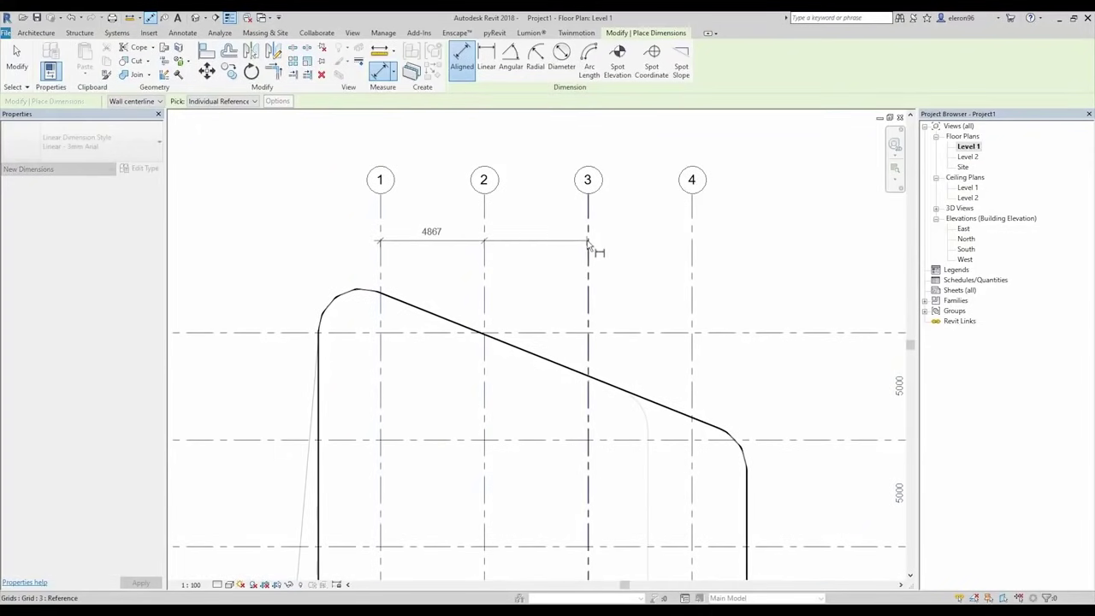
left_click(588, 246)
left_click(693, 246)
left_click(727, 233)
key("Escape")
key("Escape")
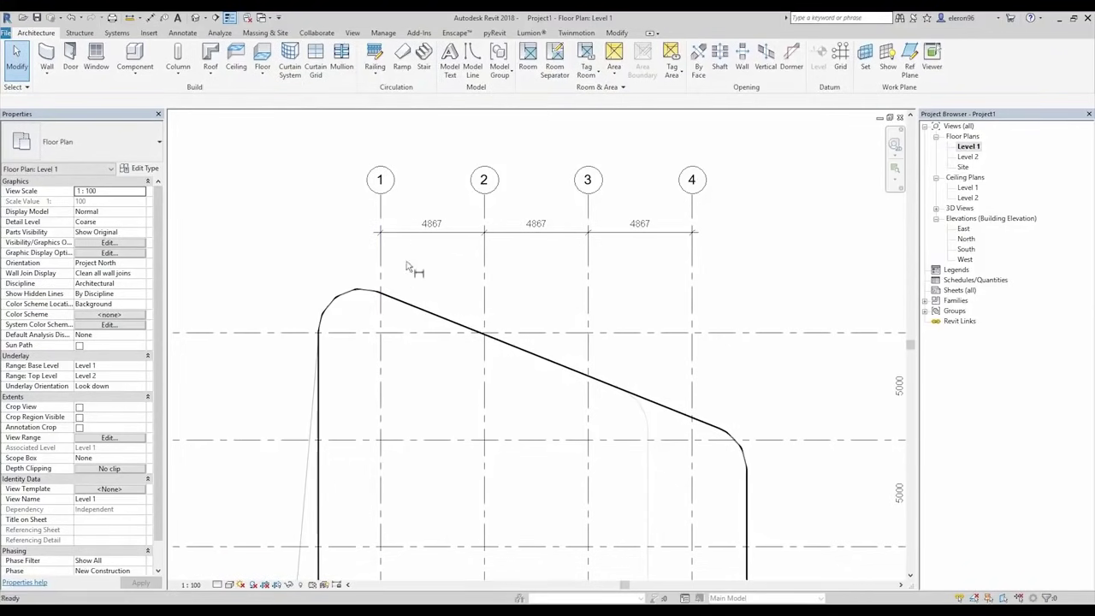
Step: Place a dimension between grids 1 and 2
left_click(381, 270)
left_click(484, 273)
left_click(448, 279)
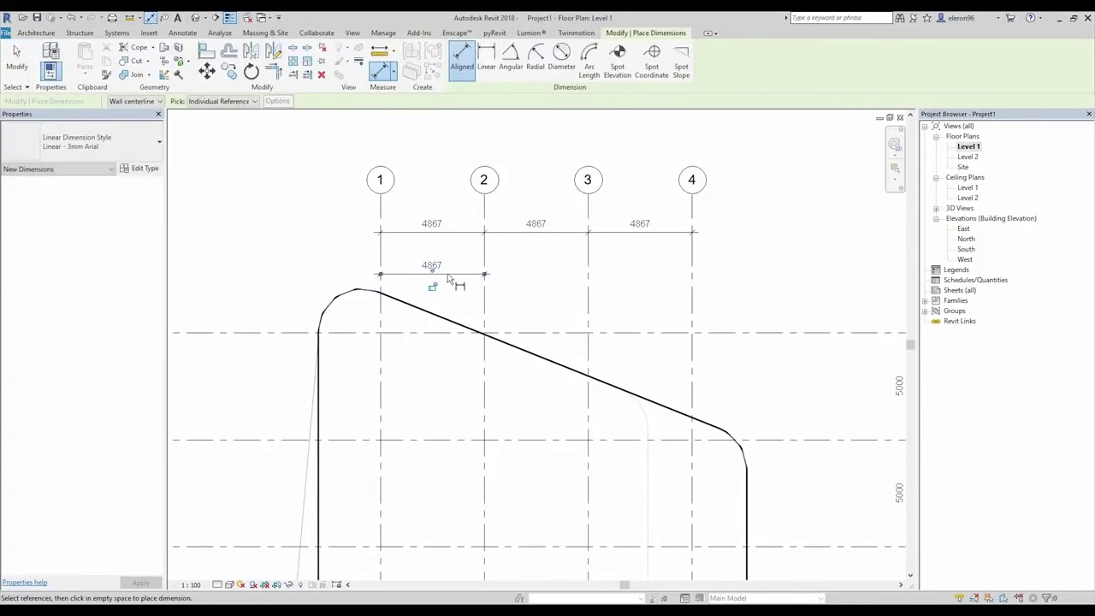
key("Escape")
Step: Try editing grid 1's spacing value, then undo the wrong move
scroll(439, 272, "up", 3)
left_click(336, 248)
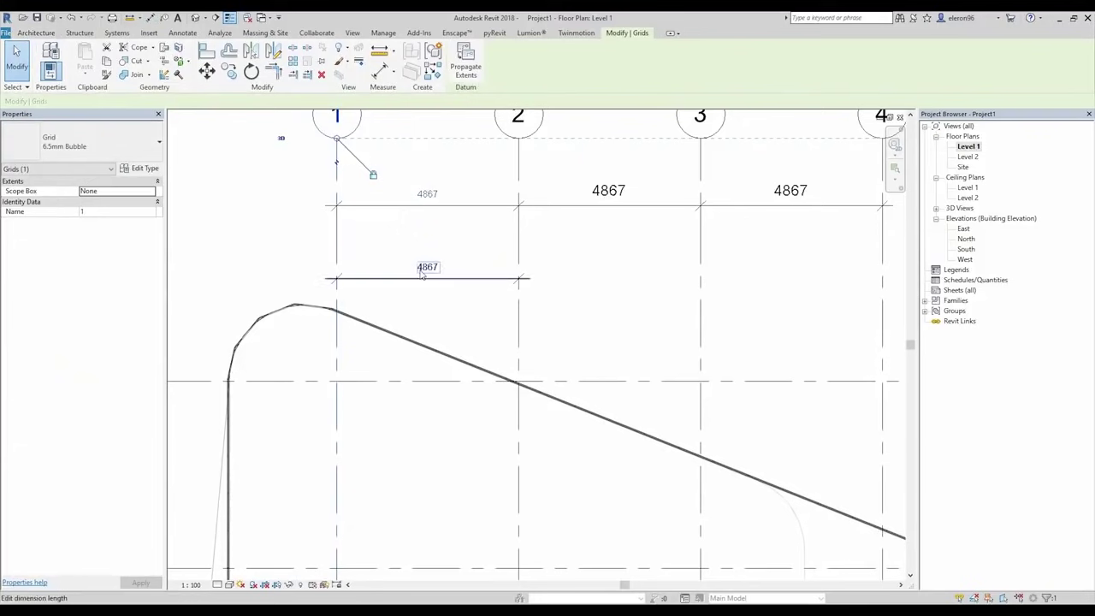
left_click(422, 263)
key("Return")
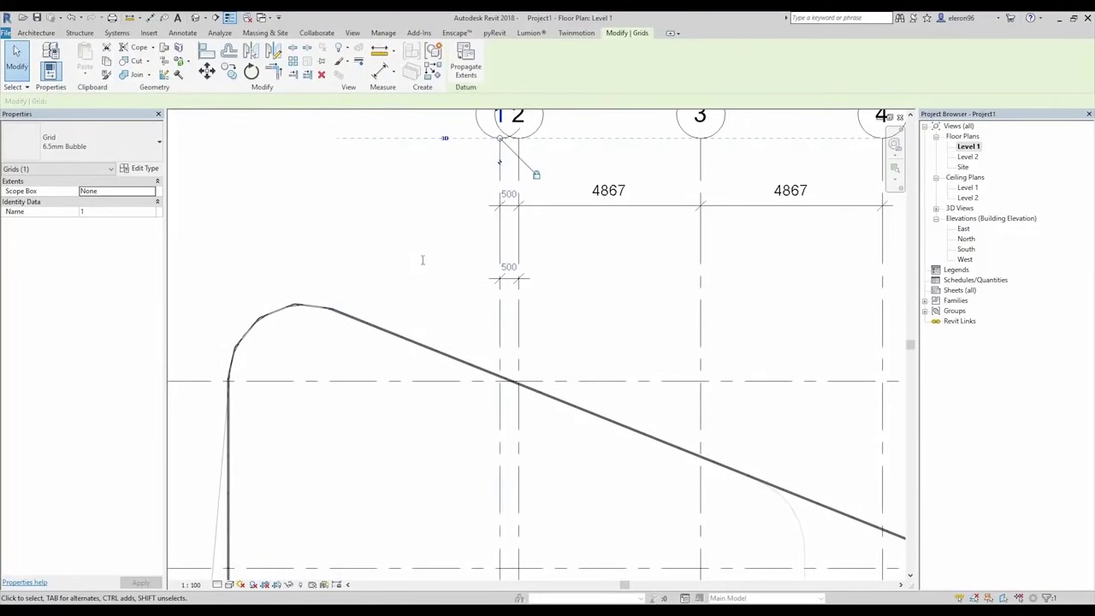
key("ctrl+z")
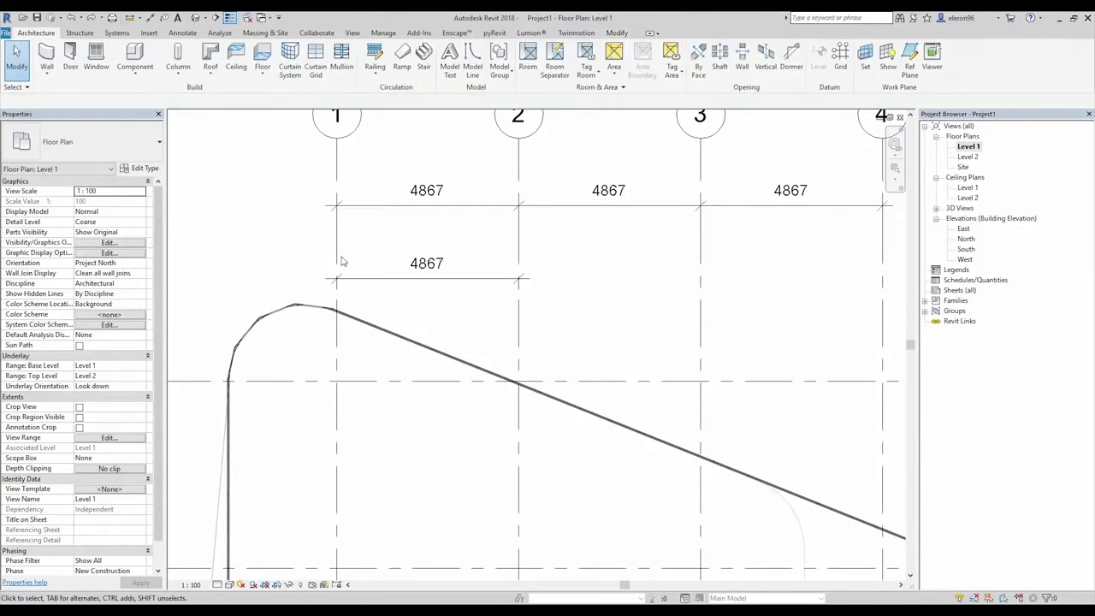
Step: Set grid 1 5000 mm from grid 2 and make that dimension permanent
left_click(338, 261)
left_click(423, 263)
type("50")
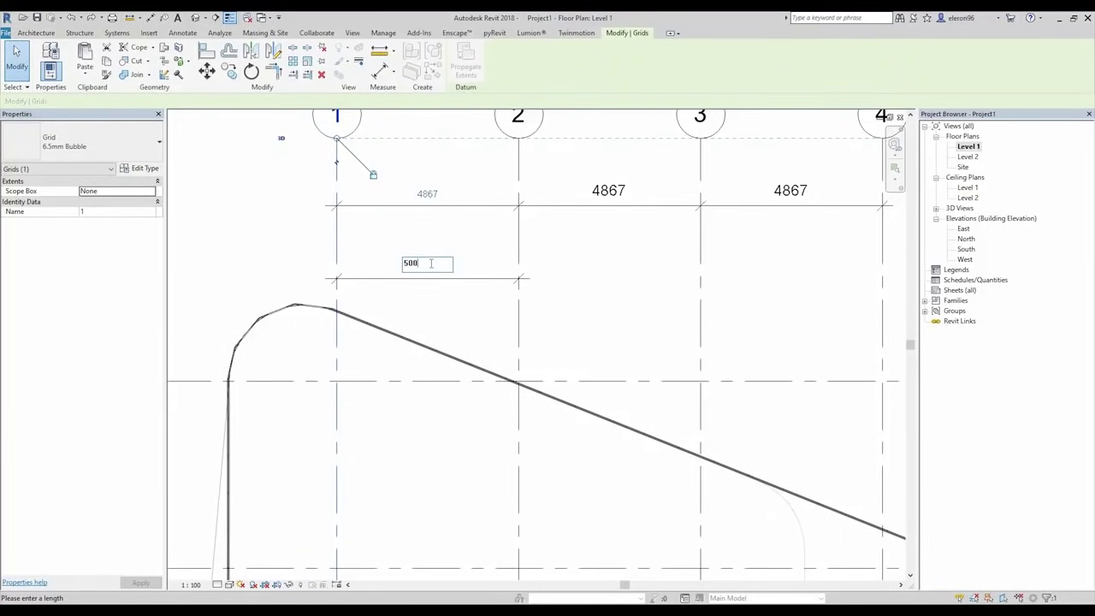
type("0")
key("Return")
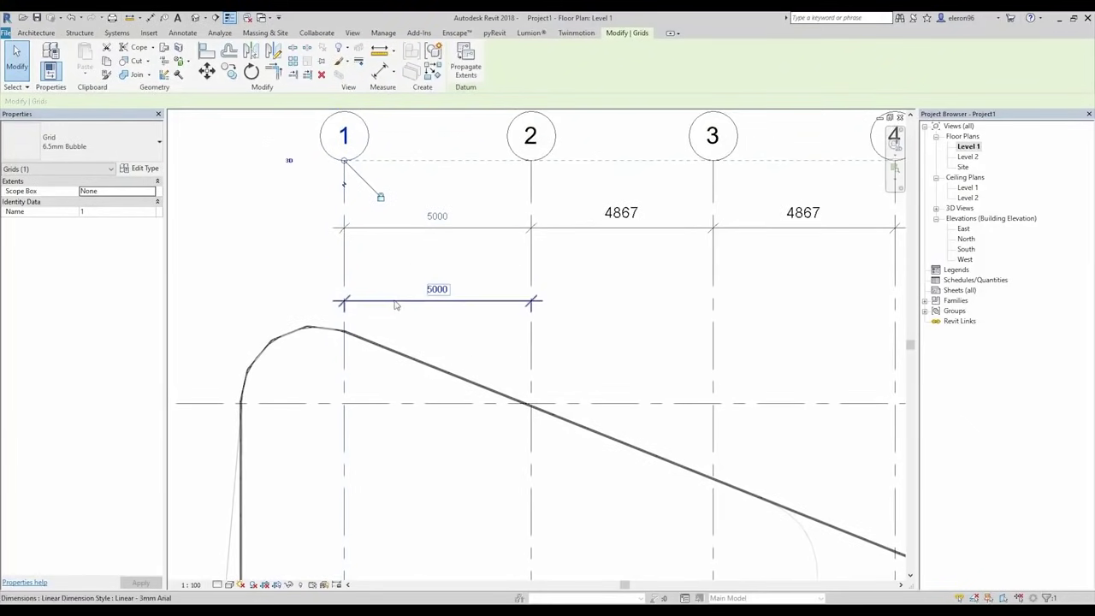
left_click(437, 322)
left_click(438, 322)
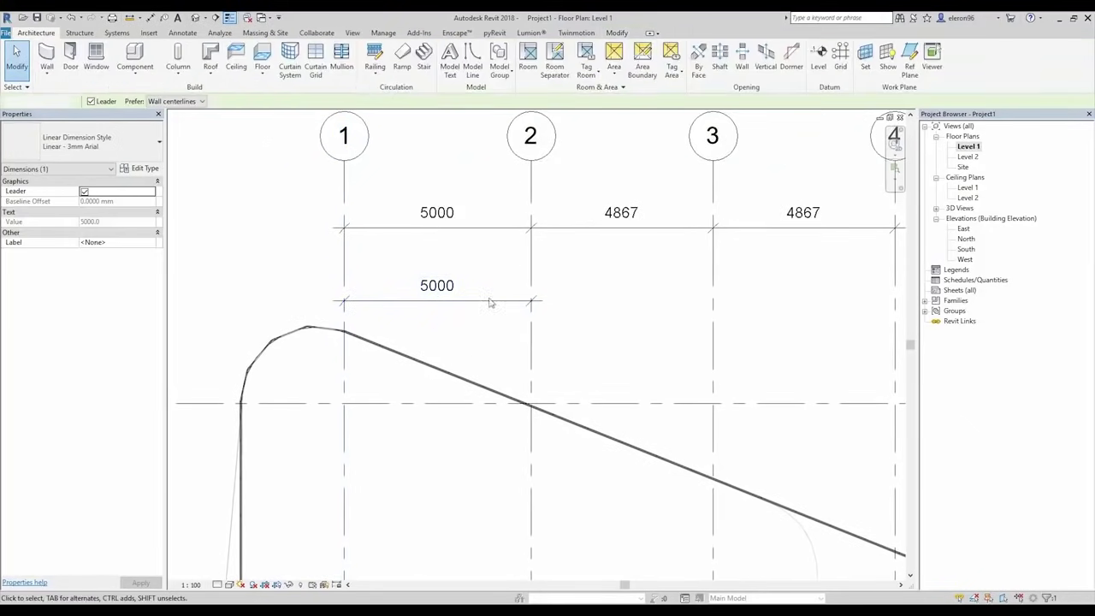
scroll(462, 304, "down", 2)
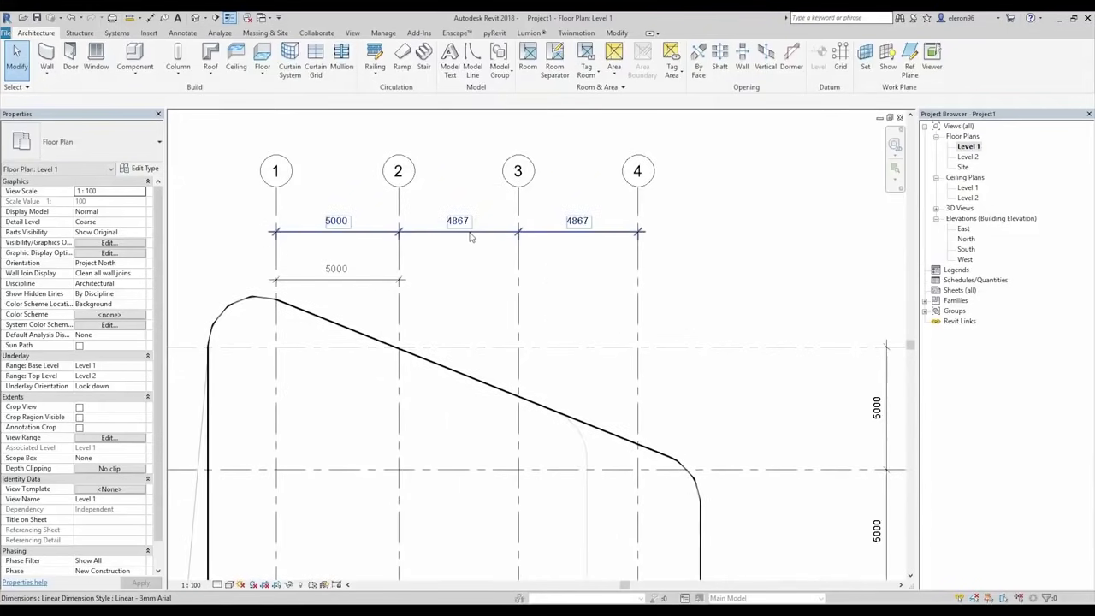
Step: Delete the EQ dimension string on grids 1–4, choosing Unconstrain in the warning
left_click(473, 231)
left_click(453, 201)
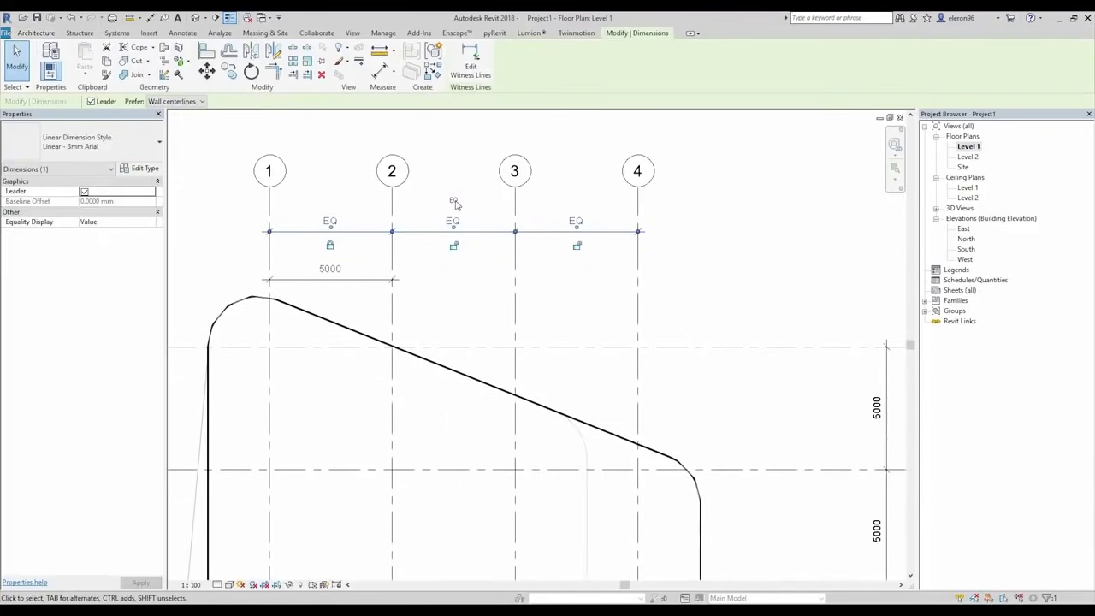
left_click(609, 310)
left_click(603, 257)
key("Delete")
left_click(890, 592)
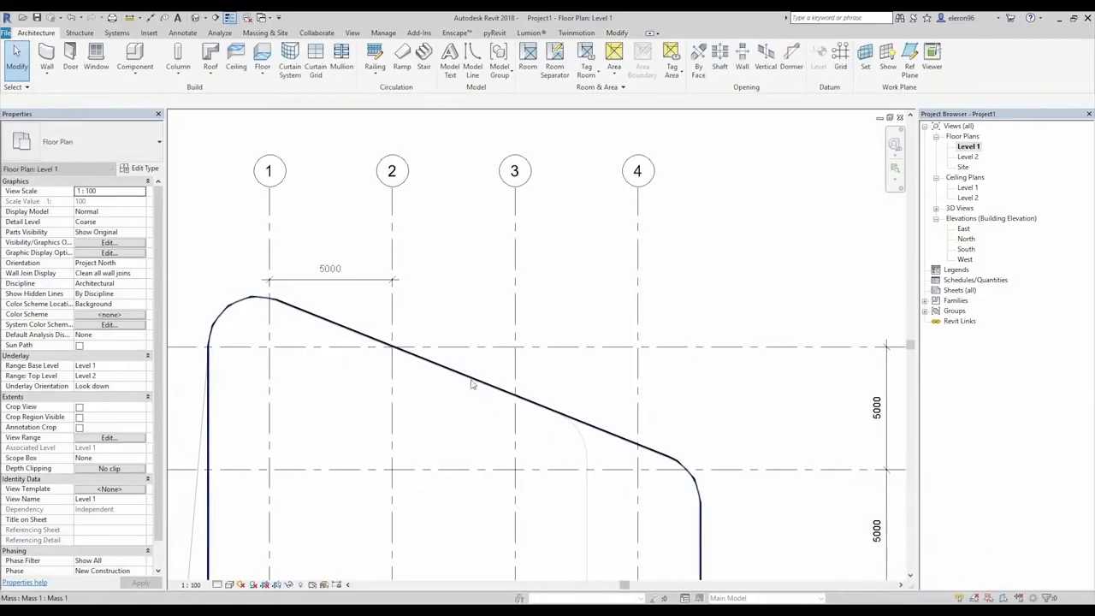
Step: Start a grid 2–3 aligned dimension, then cancel it
key("d")
key("i")
left_click(394, 246)
left_click(516, 244)
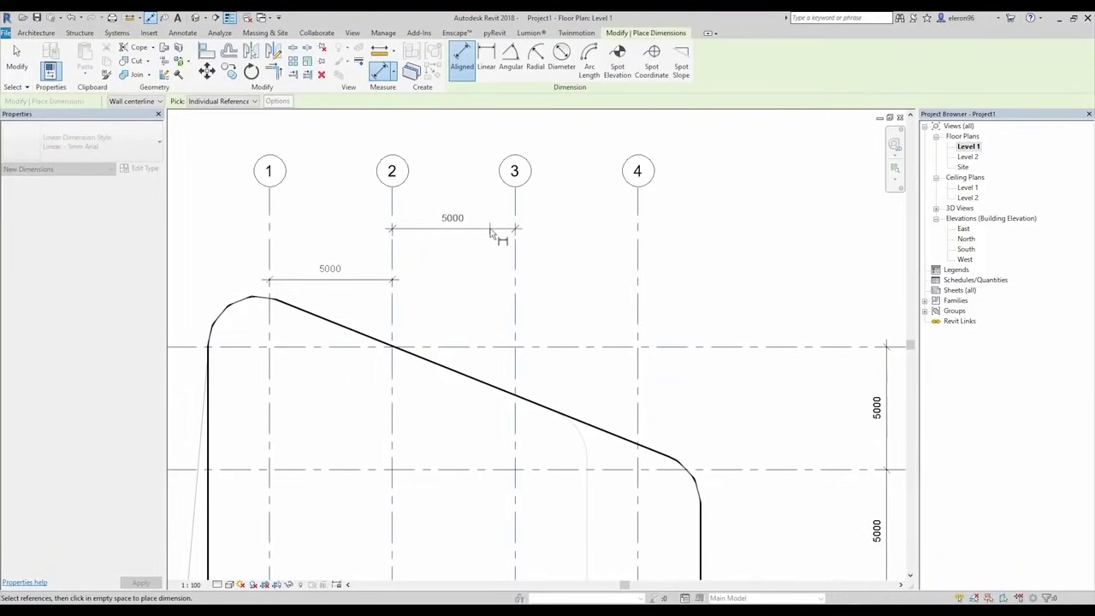
key("Escape")
key("Escape")
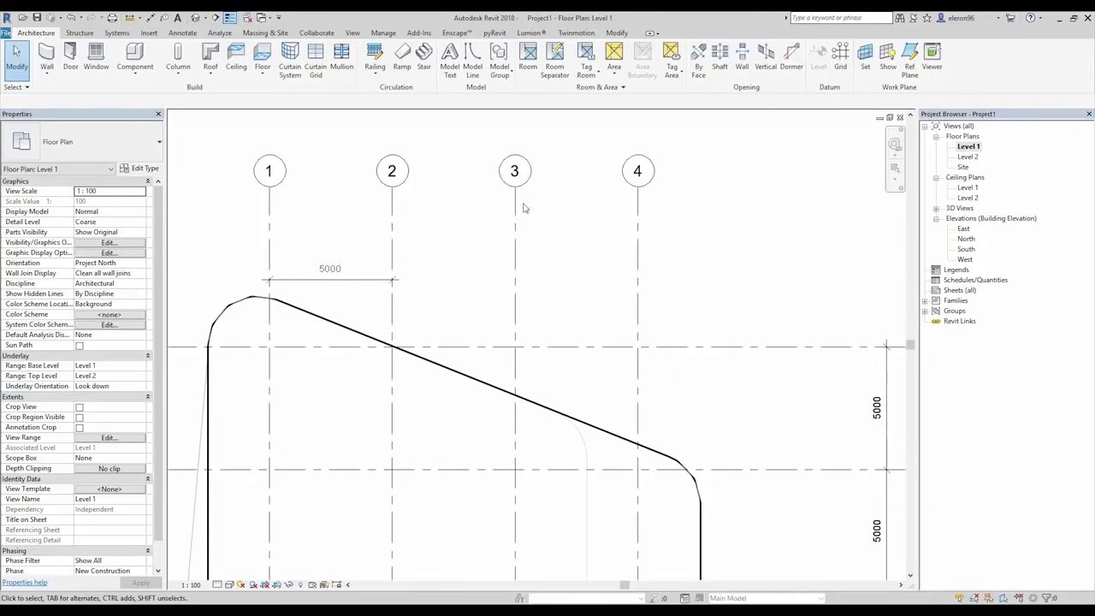
scroll(520, 208, "down", 4)
Step: Switch from structural to architectural M_Rectangular Column 475x610mm placement
scroll(520, 206, "down", 2)
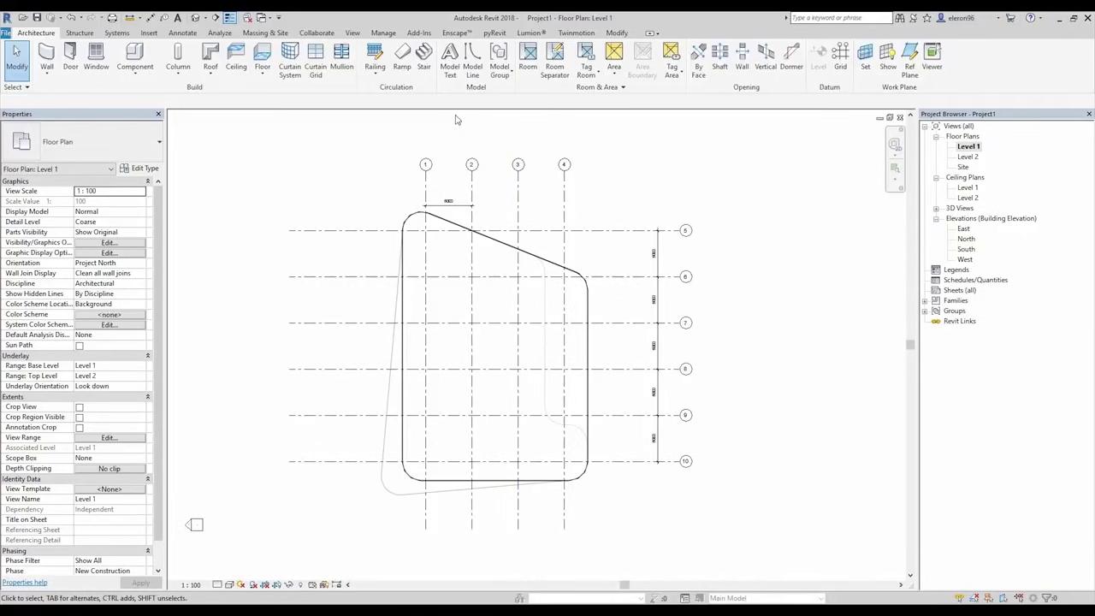
left_click(178, 55)
left_click(120, 152)
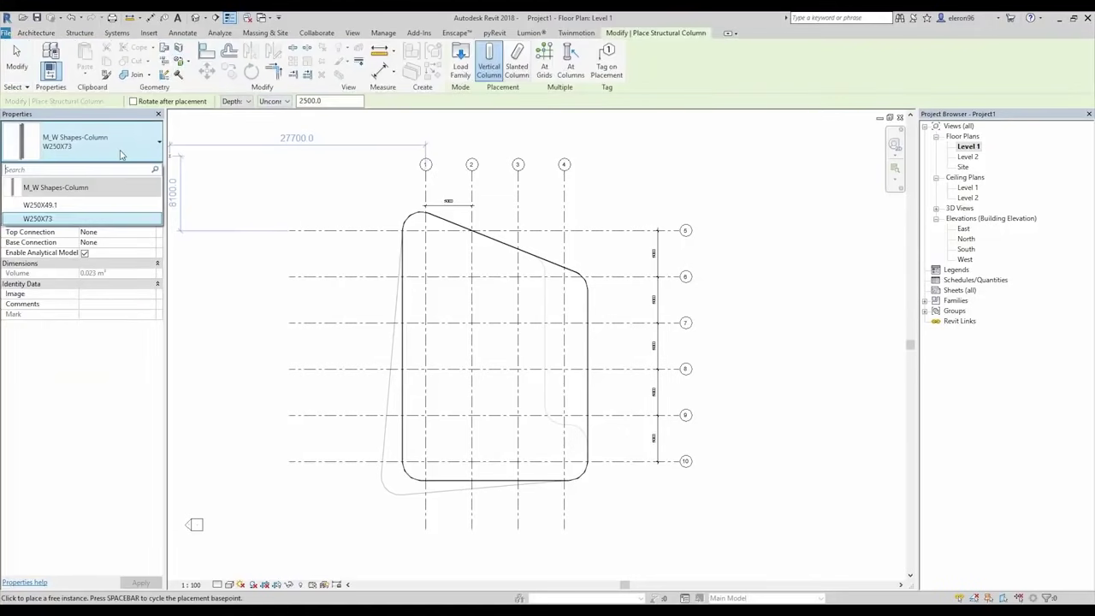
key("Escape")
key("Escape")
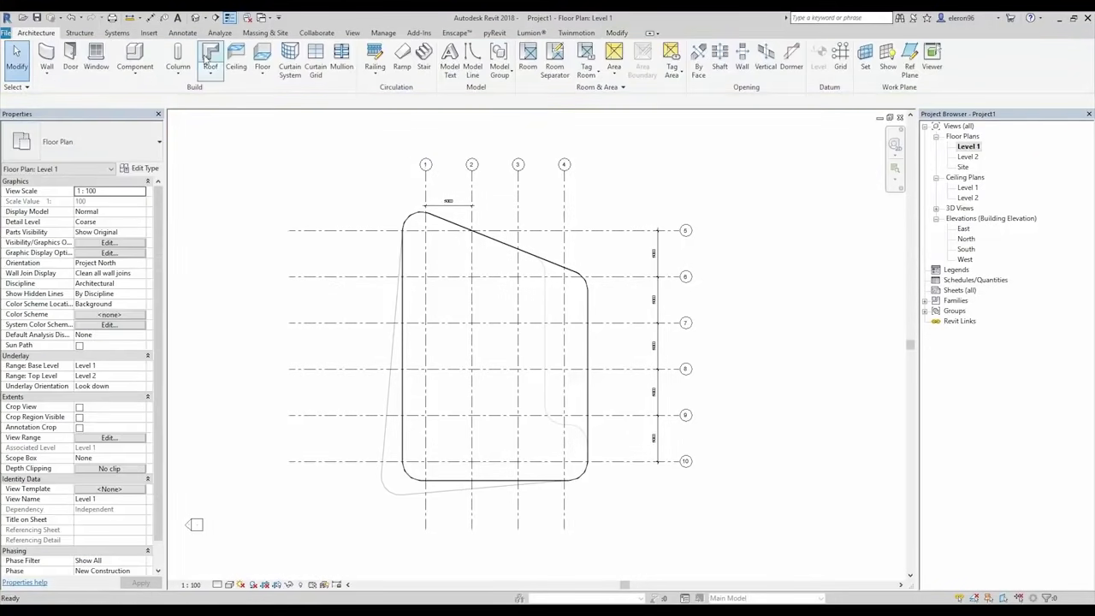
left_click(189, 76)
left_click(205, 136)
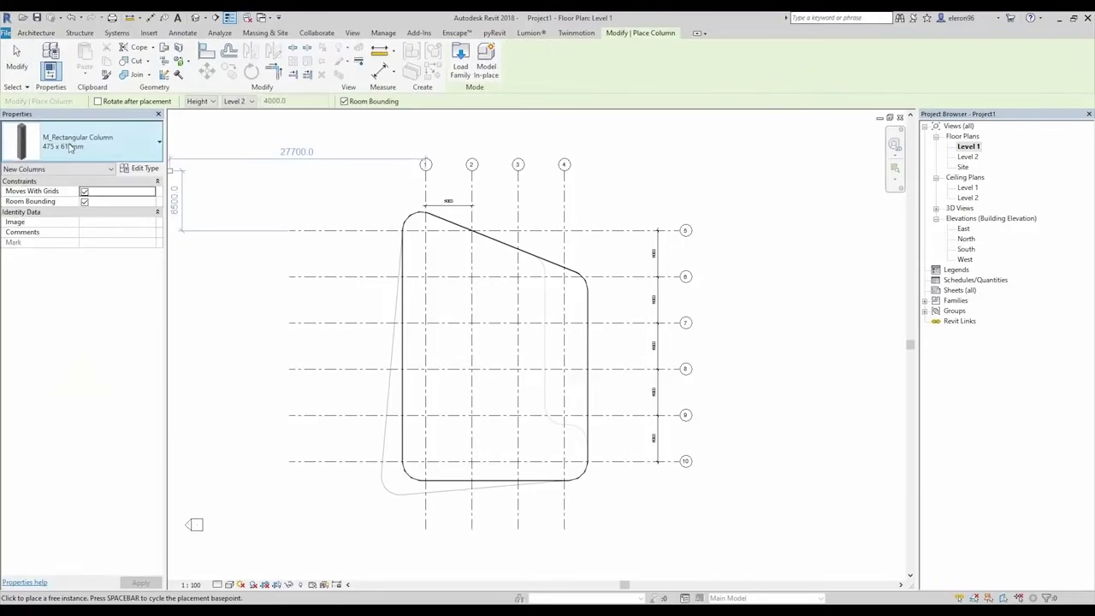
Step: Place rectangular columns at the first five grid intersections
scroll(459, 259, "up", 3)
scroll(459, 248, "up", 3)
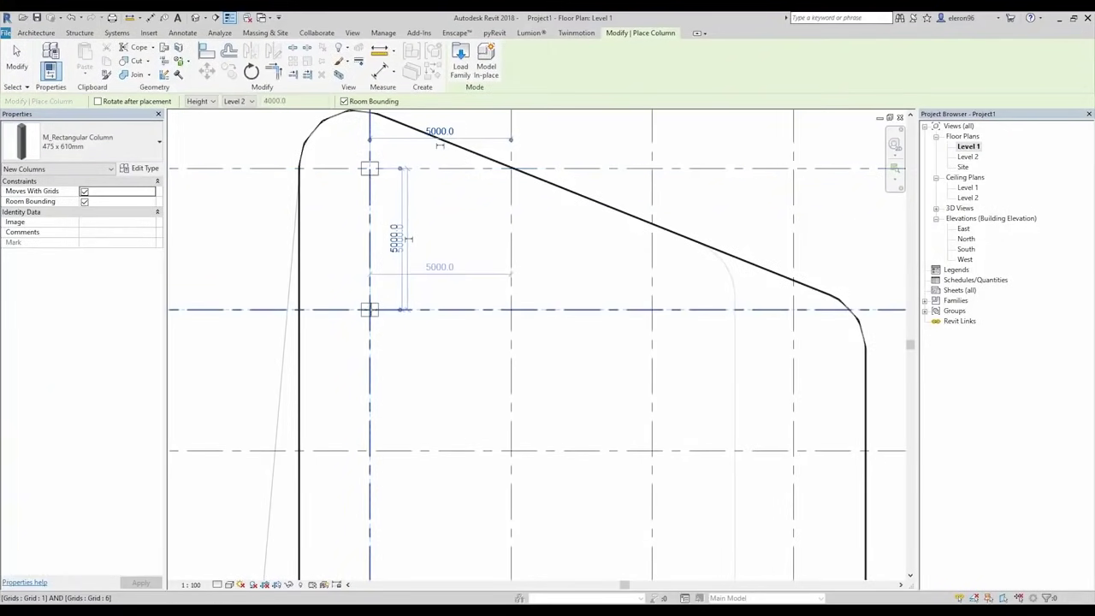
middle_click_drag(409, 346, 436, 341)
left_click(394, 303)
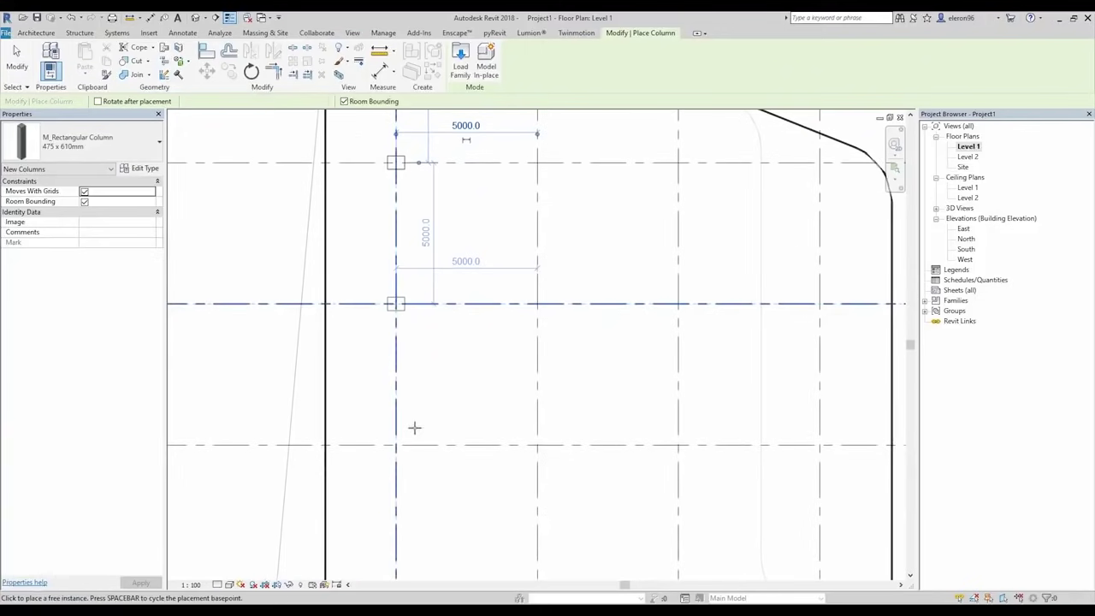
middle_click_drag(430, 415, 445, 351)
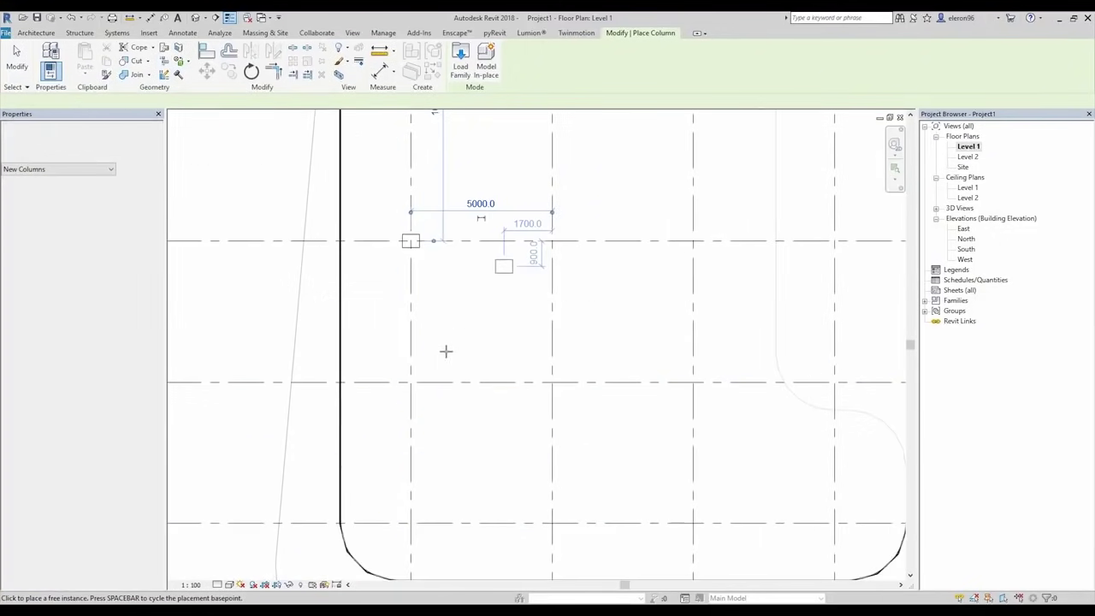
left_click(410, 523)
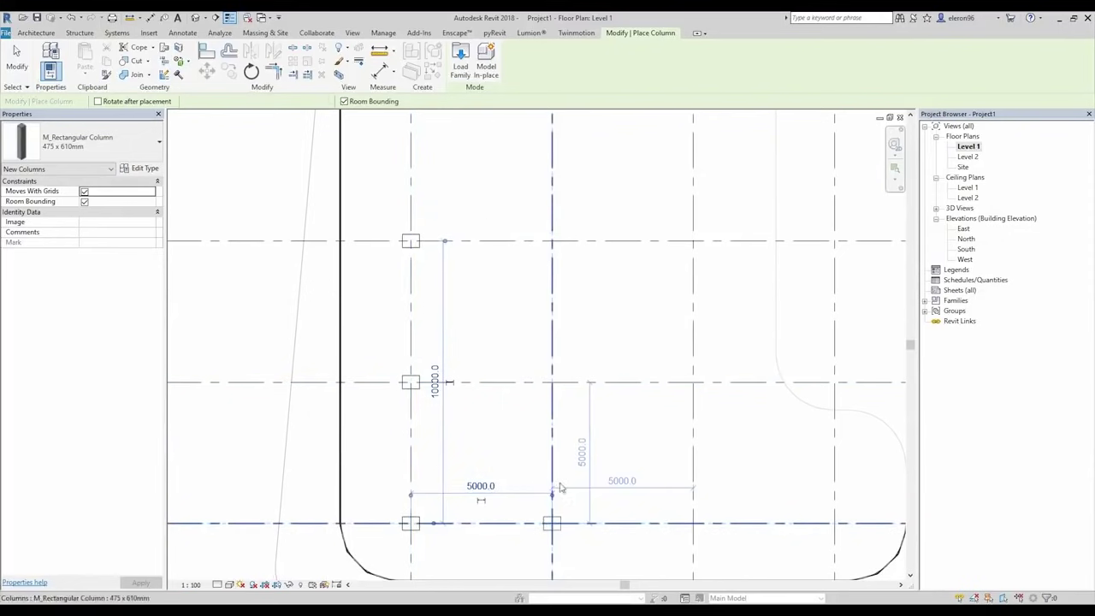
left_click(560, 488)
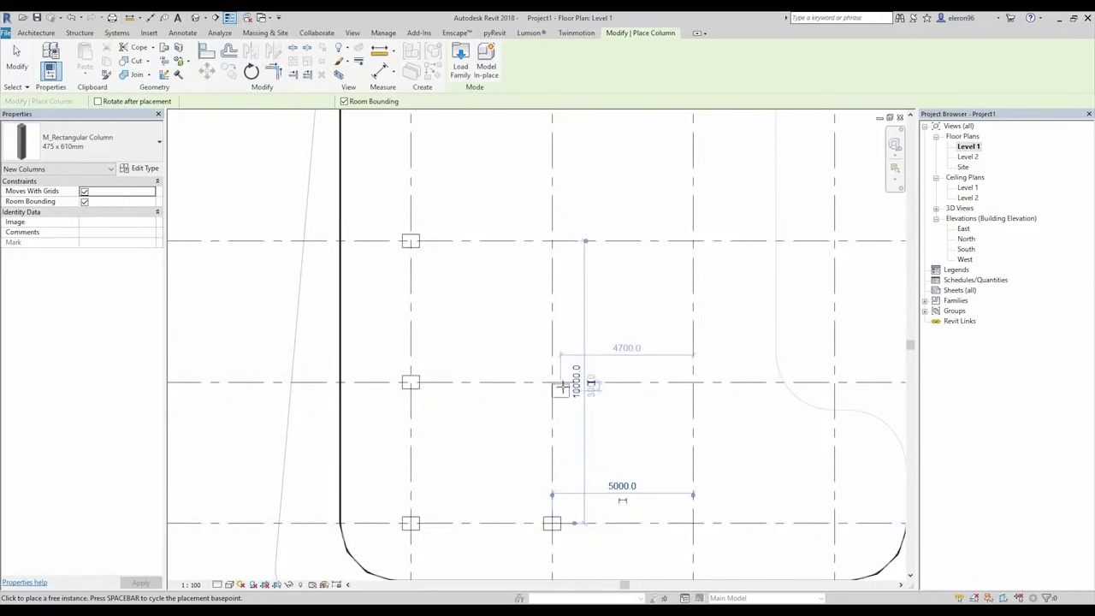
left_click(552, 240)
middle_click_drag(564, 177, 578, 416)
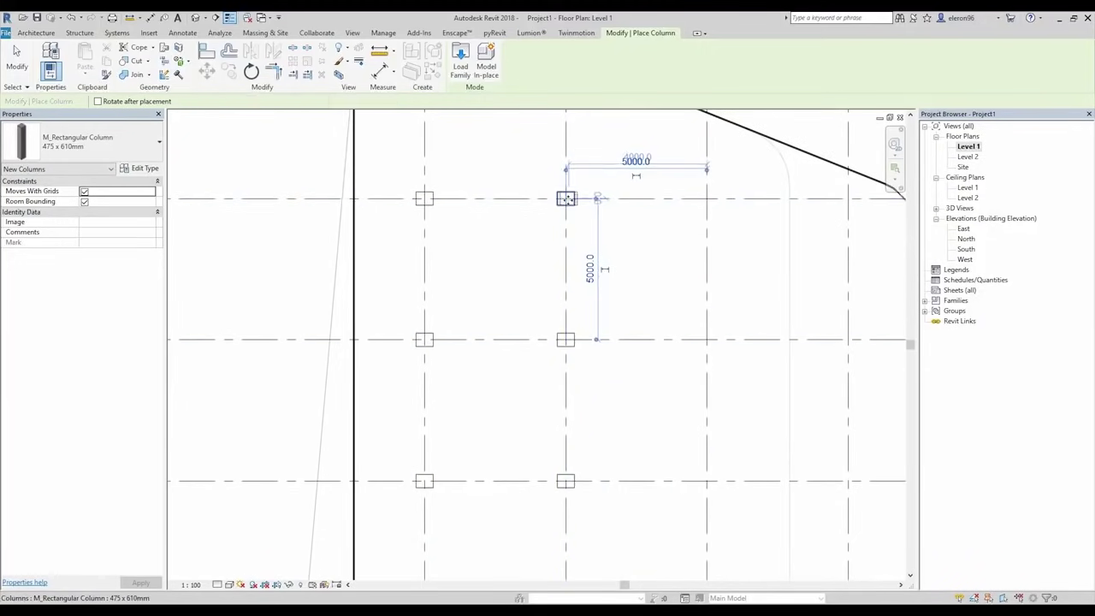
left_click(566, 198)
Step: Place columns at the remaining grid intersections, the last near the sloped edge
middle_click_drag(616, 247, 518, 411)
left_click(607, 362)
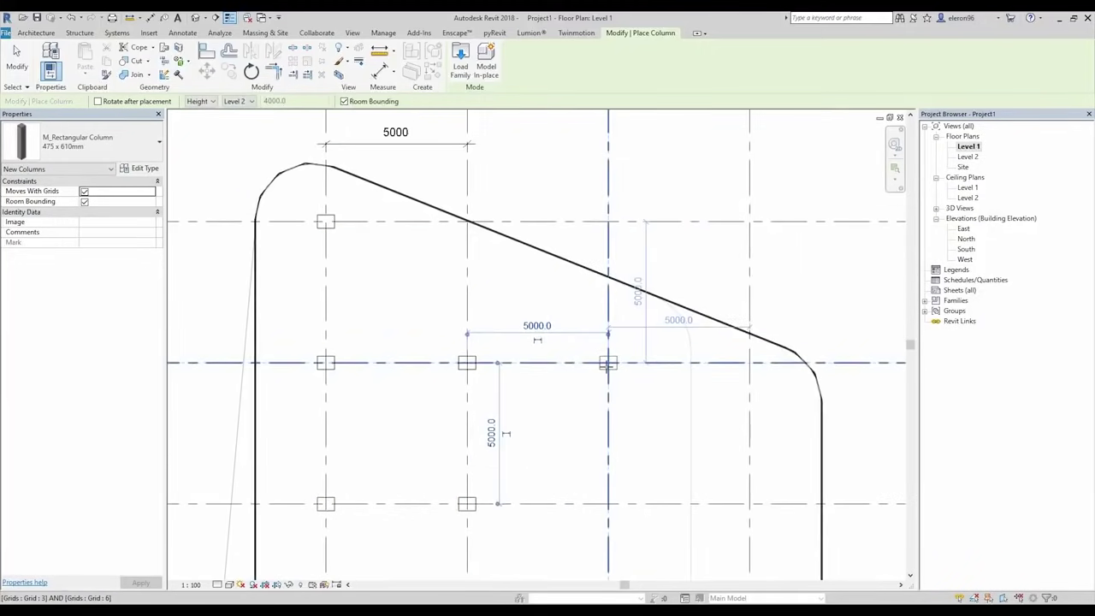
middle_click_drag(637, 339, 547, 276)
left_click(518, 158)
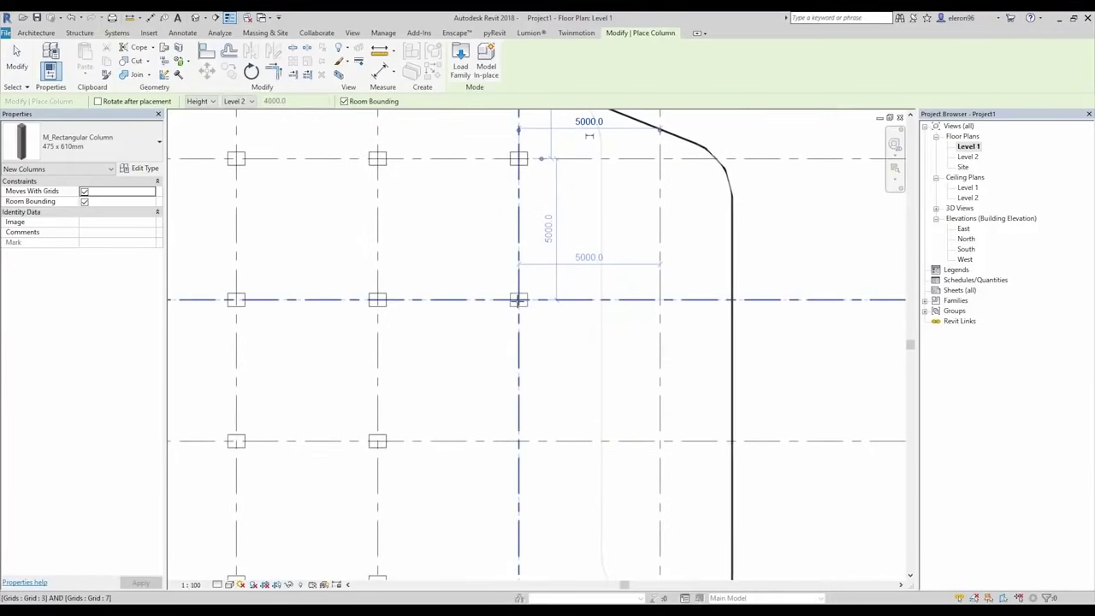
middle_click_drag(516, 264, 470, 312)
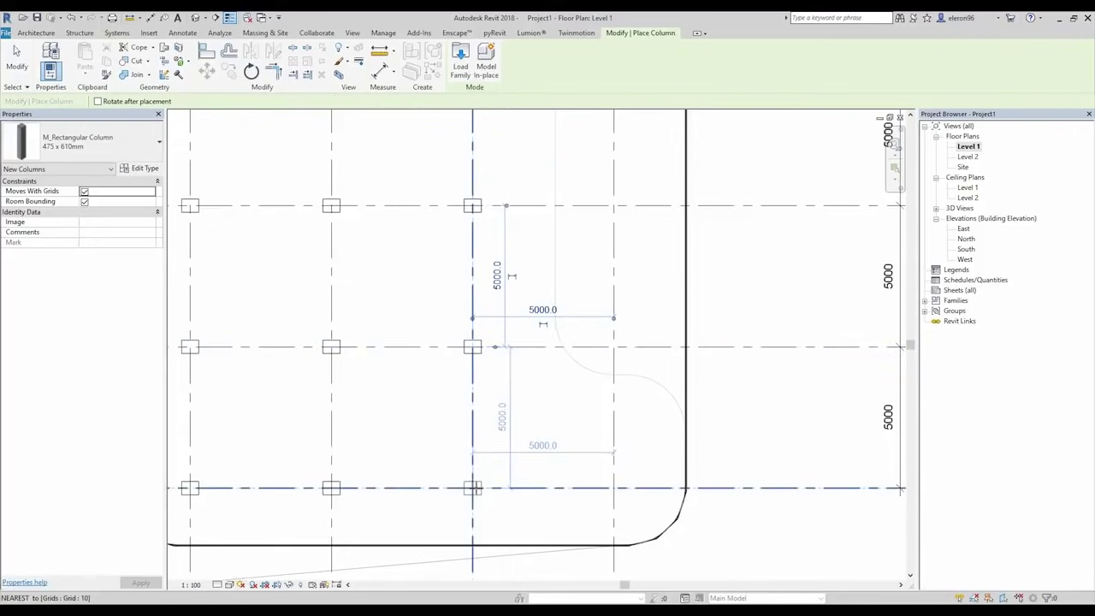
left_click(615, 489)
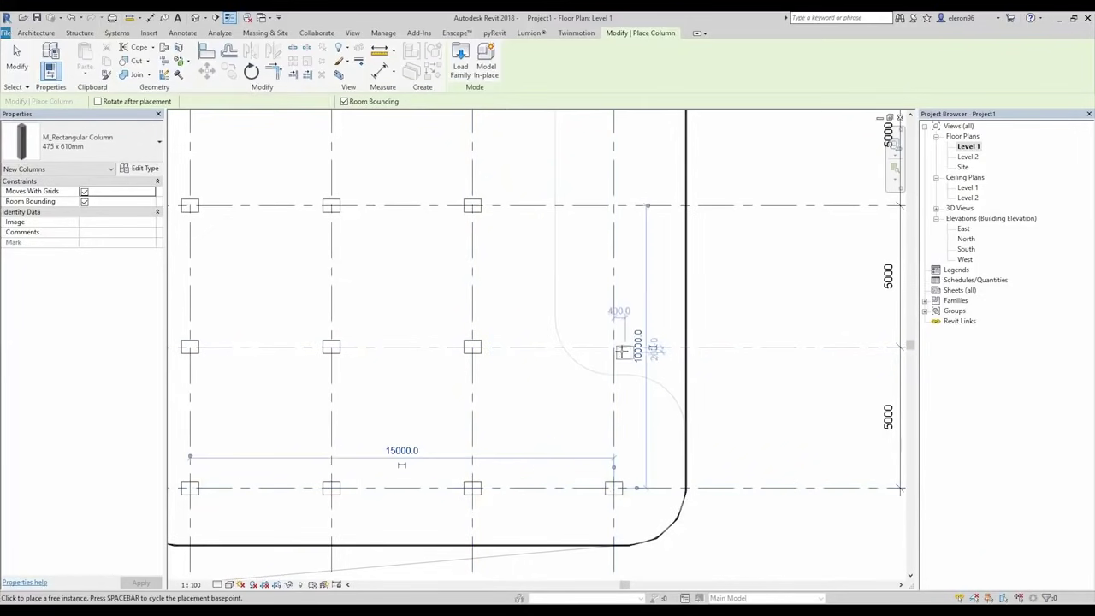
middle_click_drag(613, 347, 632, 380)
left_click(633, 380)
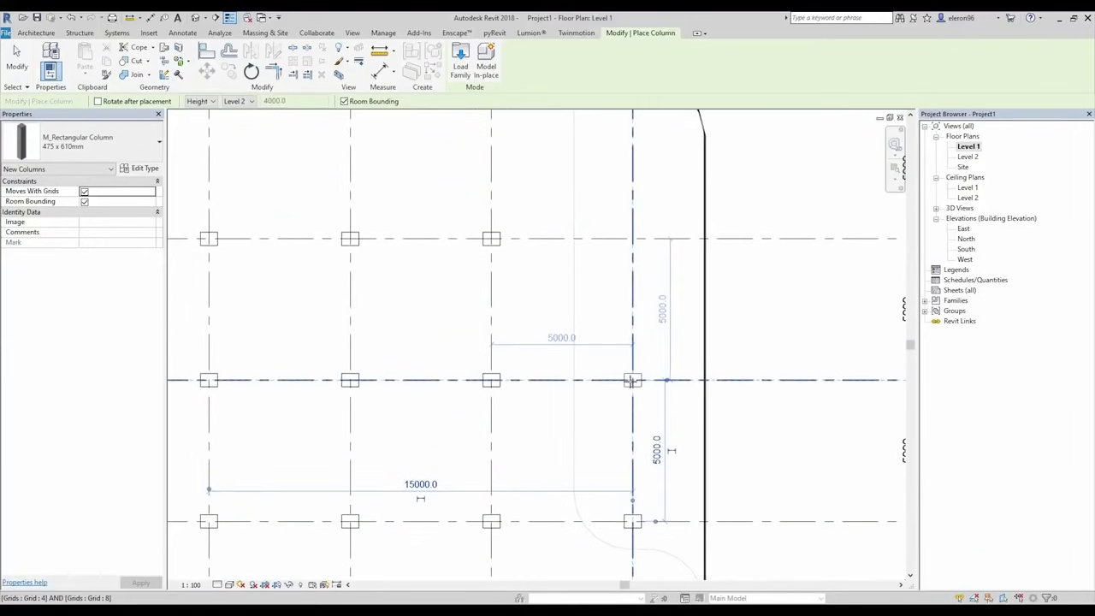
scroll(633, 243, "down", 1)
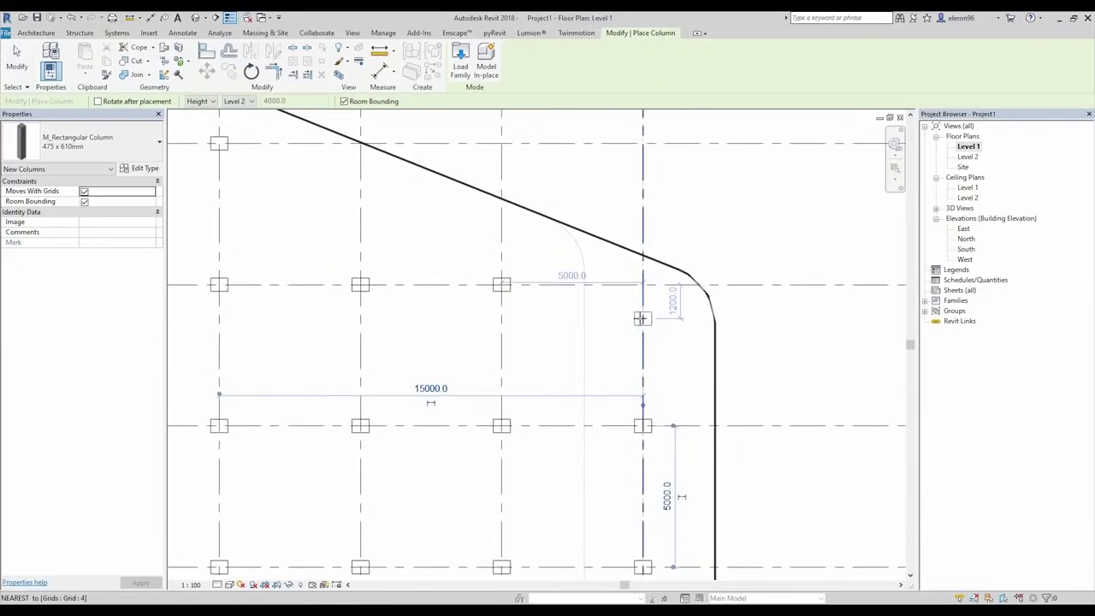
left_click(642, 288)
scroll(643, 289, "down", 5)
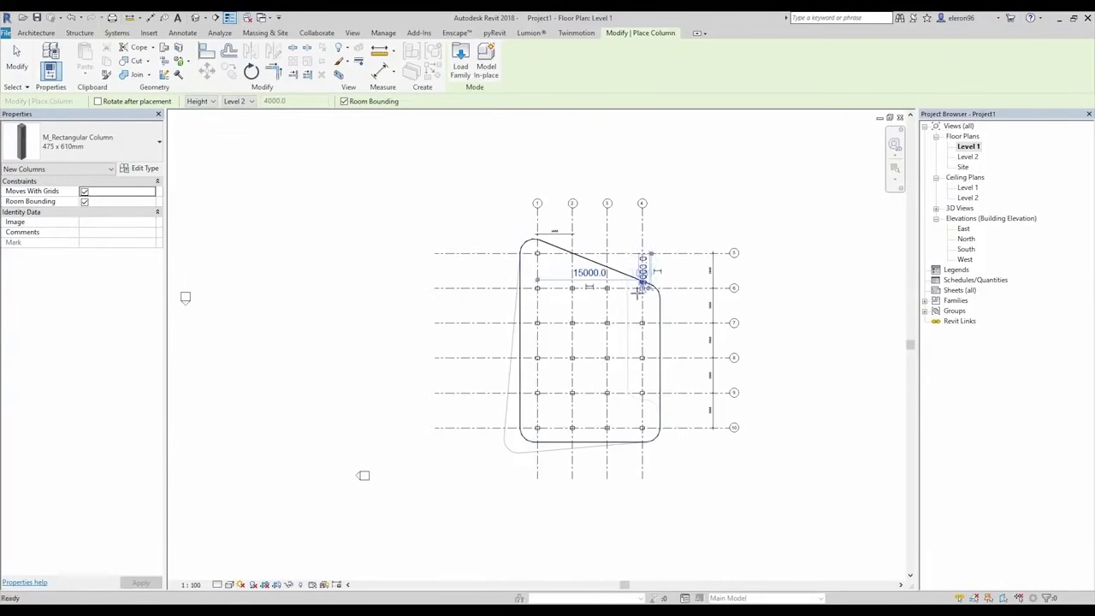
key("Escape")
key("Escape")
key("Escape")
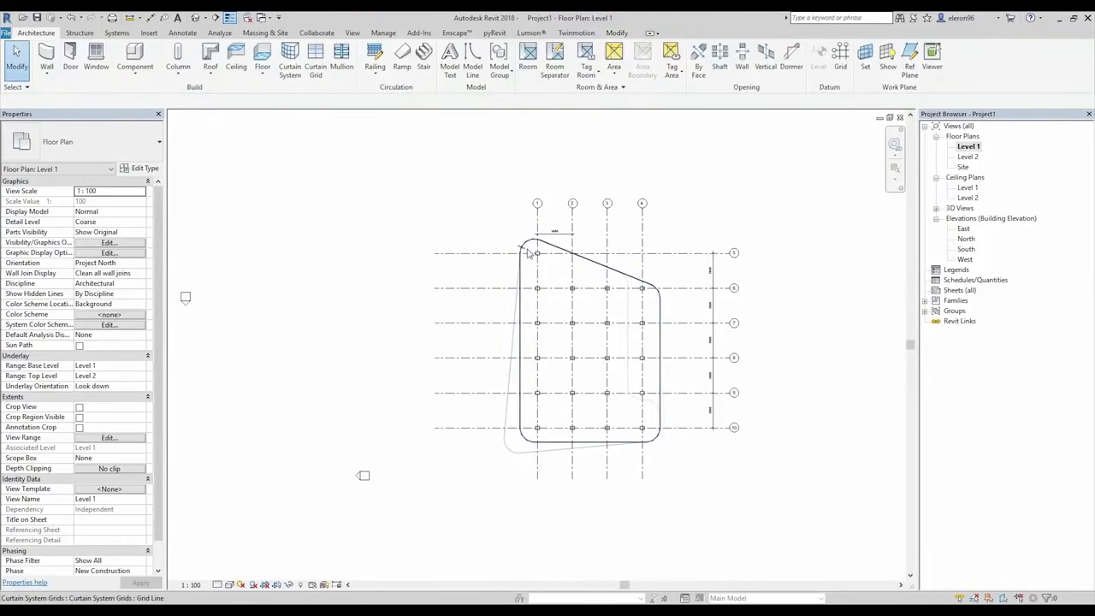
Step: Window-select the plan and filter the selection down to the 21 columns
left_click_drag(526, 232, 658, 462)
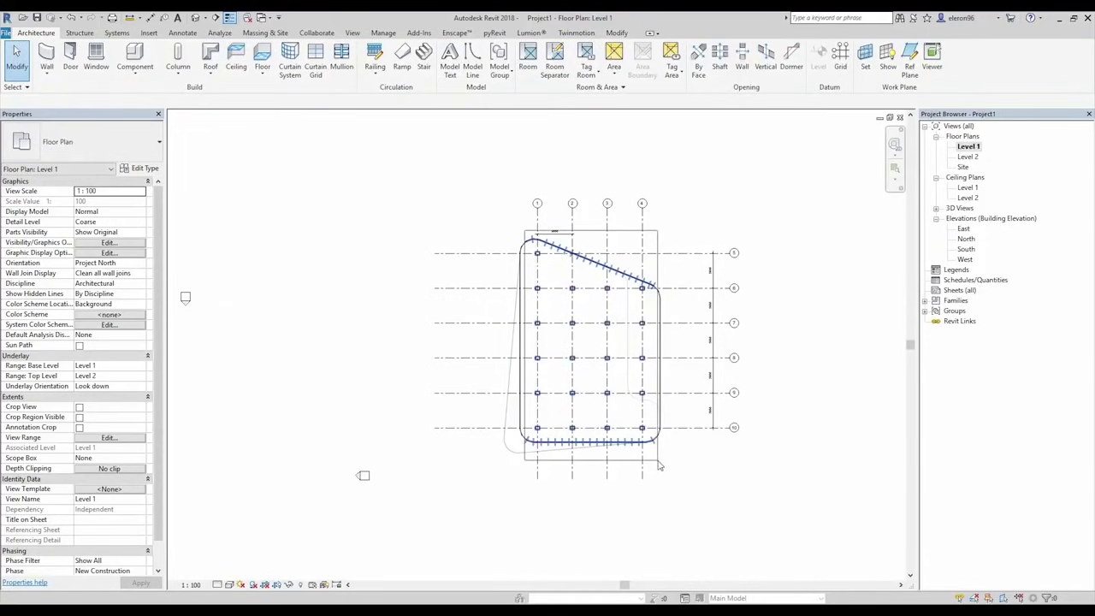
left_click(460, 58)
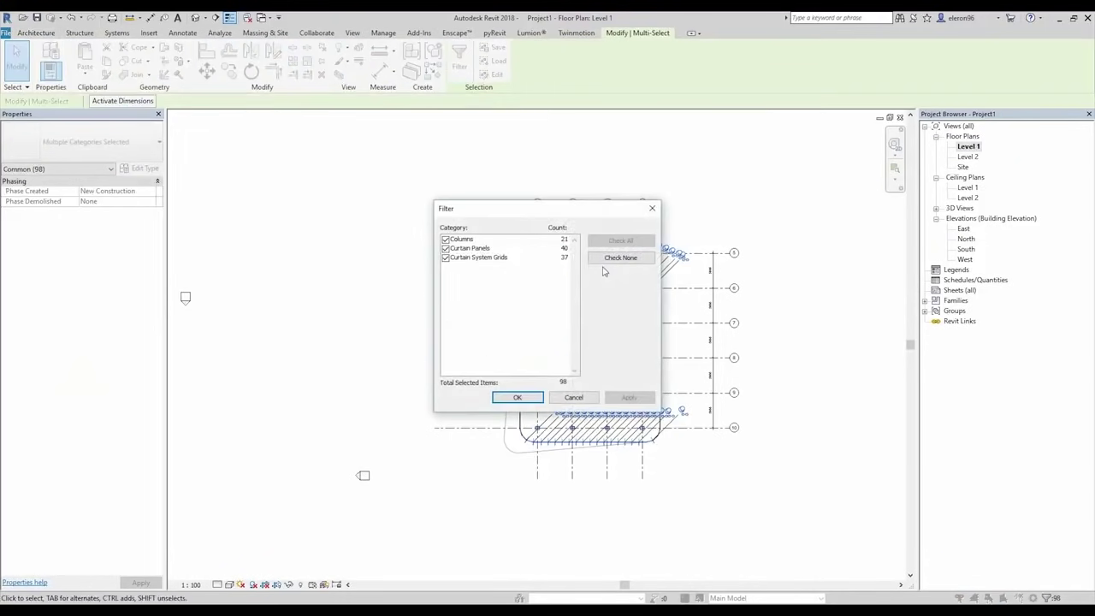
left_click(616, 258)
left_click(445, 240)
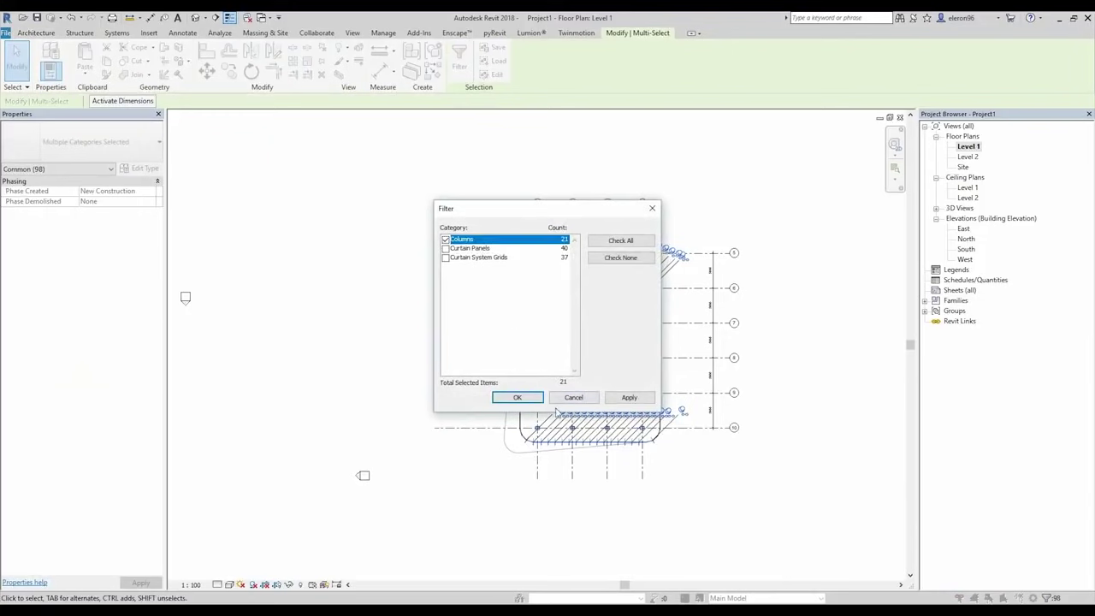
left_click(517, 397)
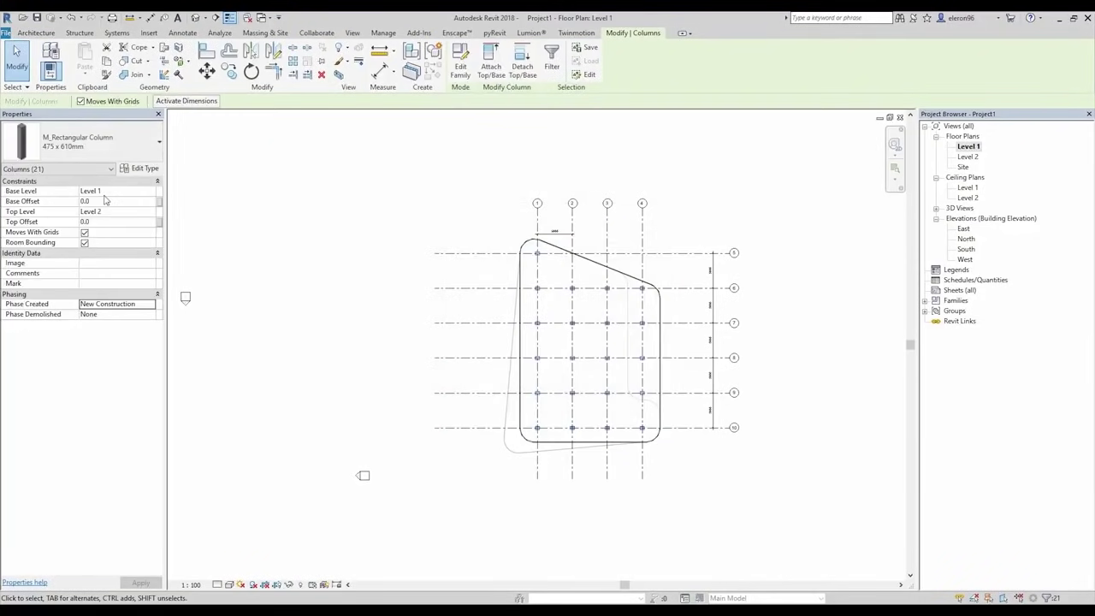
Step: Set the columns' Top Level to Level 3 and deselect them
left_click(151, 212)
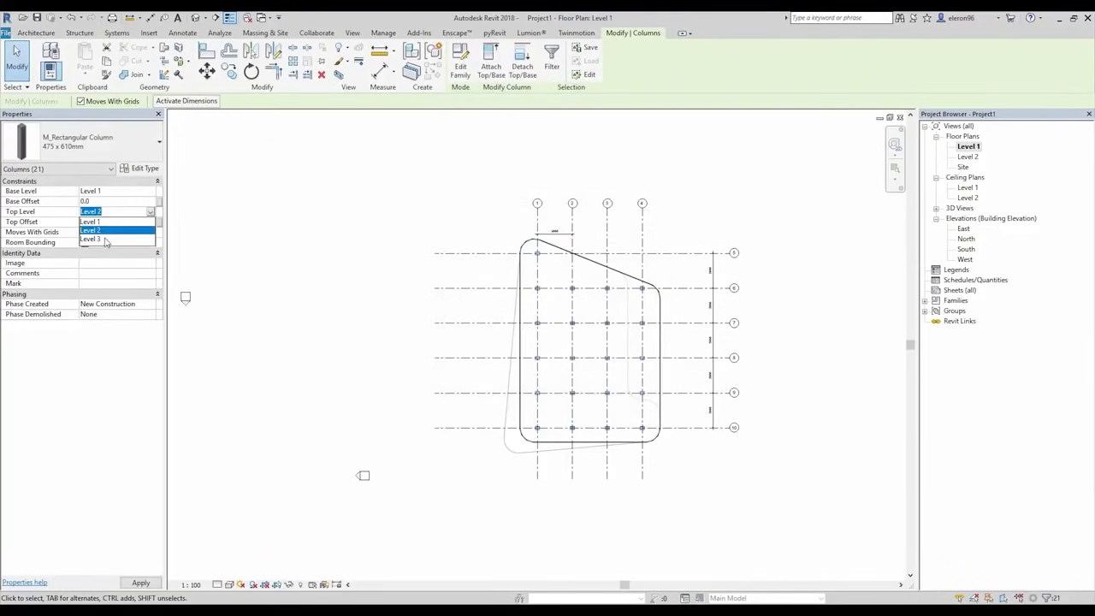
left_click(106, 239)
left_click(364, 174)
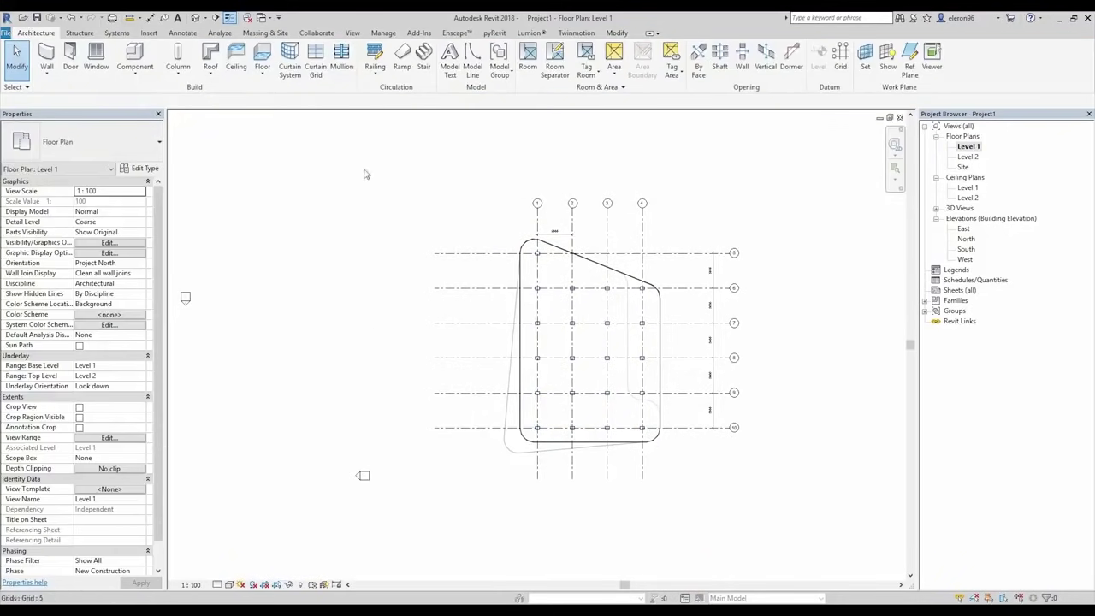
Step: In the 3D view, select the four columns and set their Top Level to Level 3
left_click(197, 18)
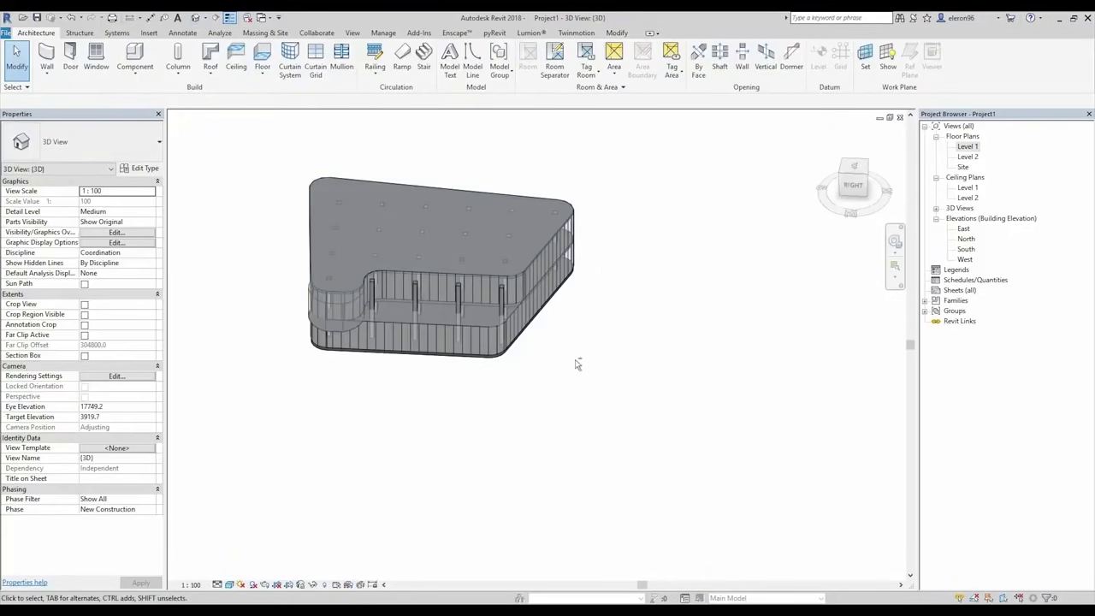
mouse_move(578, 363)
middle_mouse_down("shift")
mouse_move(569, 303)
mouse_move(601, 347)
middle_mouse_up("shift")
scroll(398, 294, "up", 3)
left_click(398, 304)
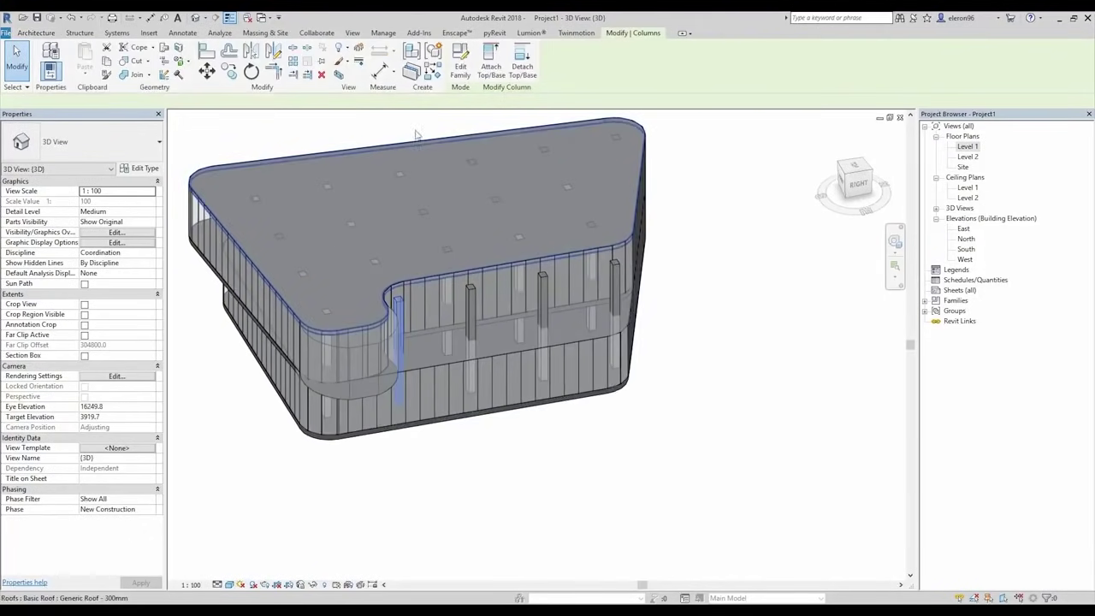
left_click(471, 295, "ctrl")
left_click(544, 287, "ctrl")
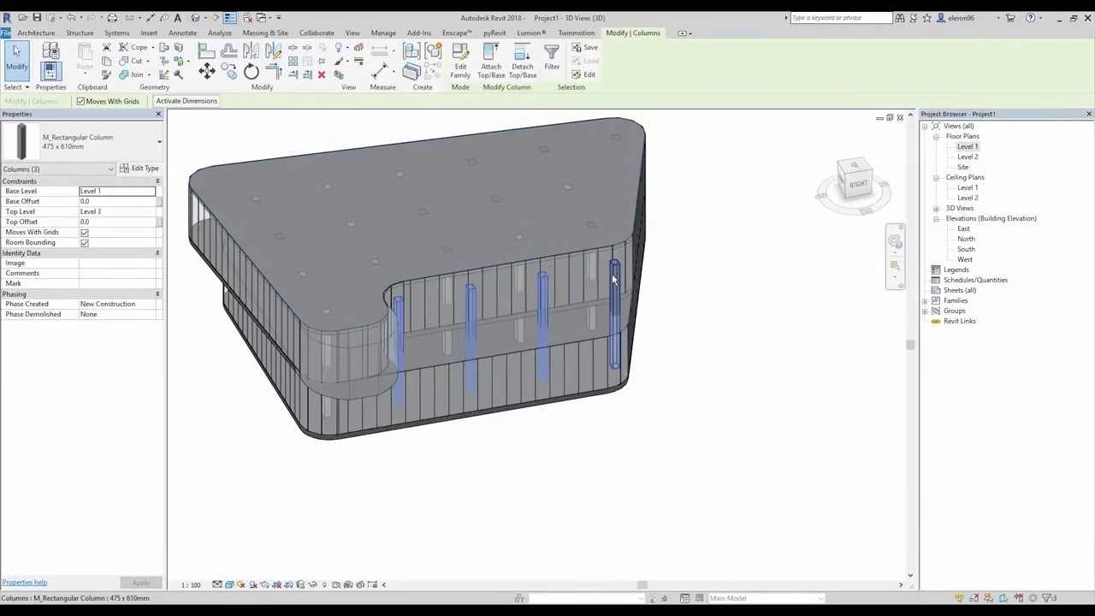
left_click(615, 278, "ctrl")
left_click(149, 212)
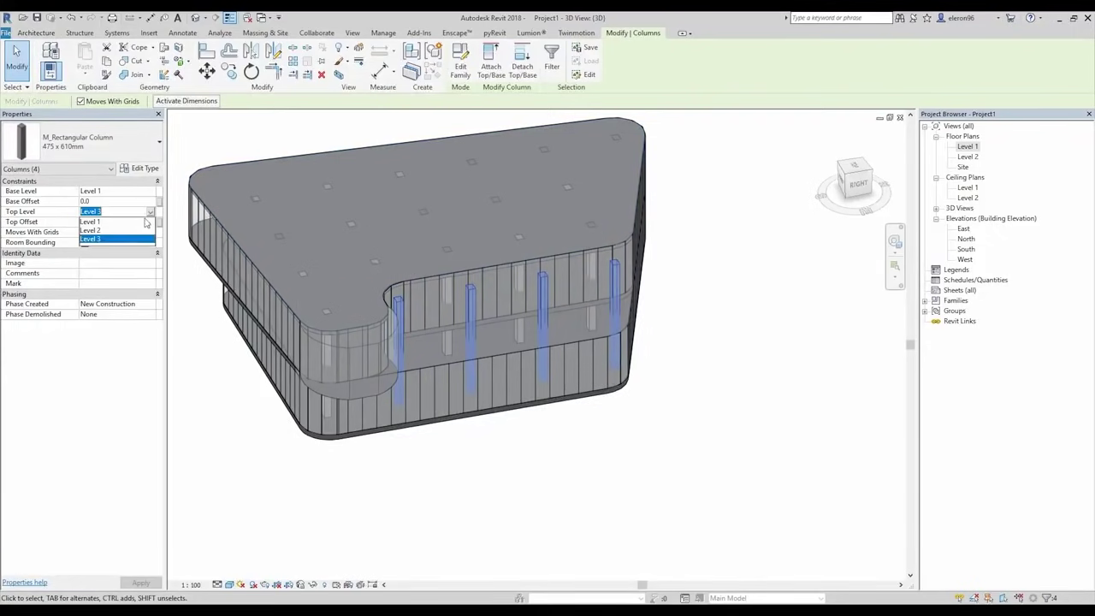
left_click(116, 238)
key("Escape")
Step: Orbit the building to check the taller columns from several sides
mouse_move(543, 300)
middle_mouse_down("shift")
mouse_move(493, 336)
mouse_move(177, 274)
middle_mouse_up("shift")
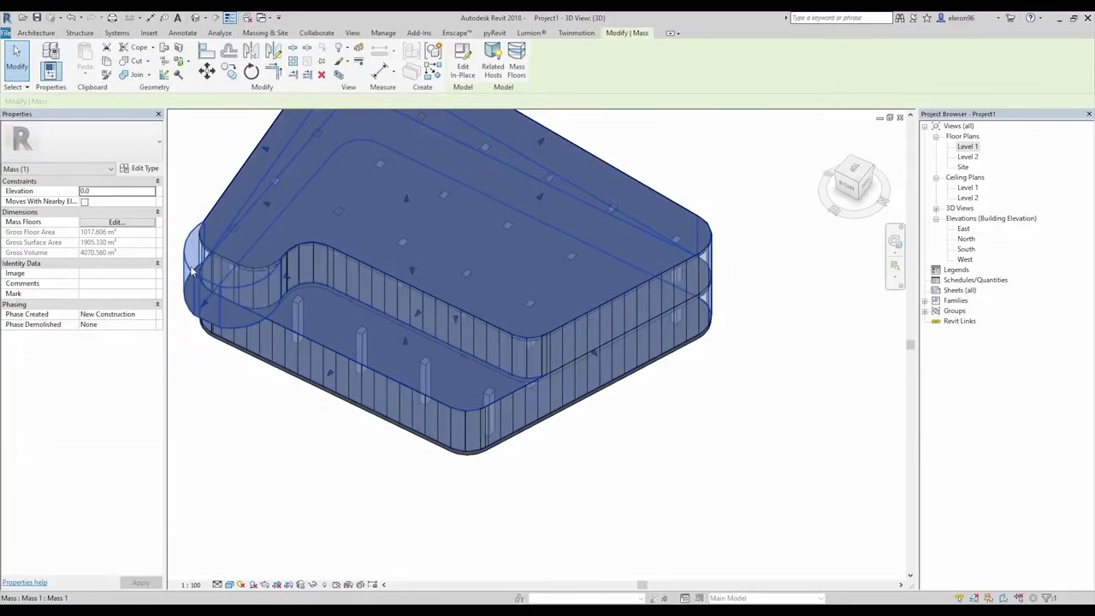
left_click(190, 269)
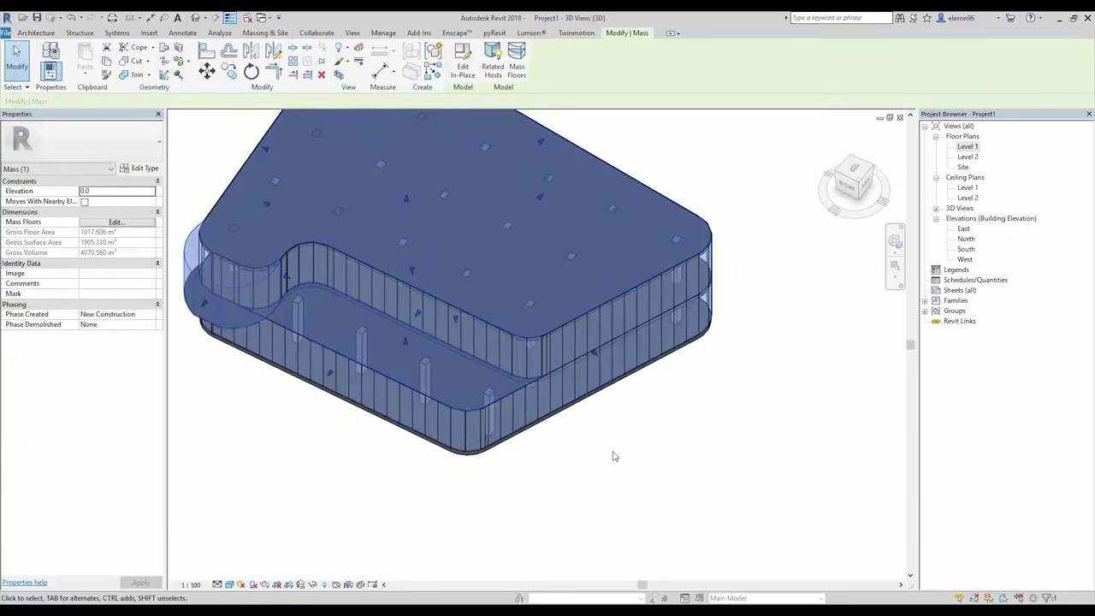
key("Escape")
middle_click_drag(596, 436, 618, 416, "shift")
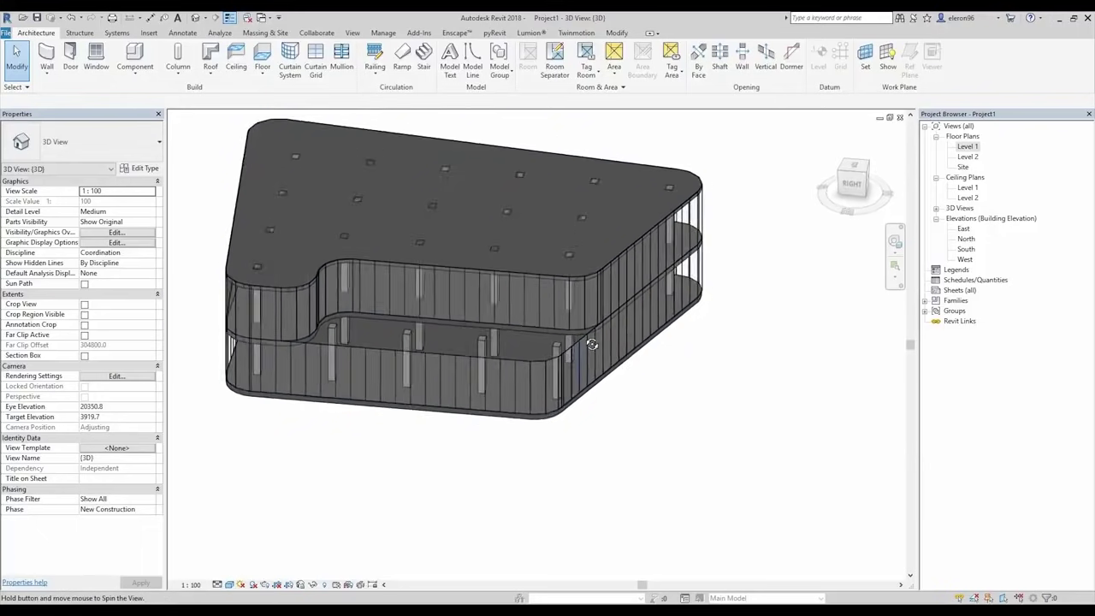
middle_click_drag(526, 425, 352, 329, "shift")
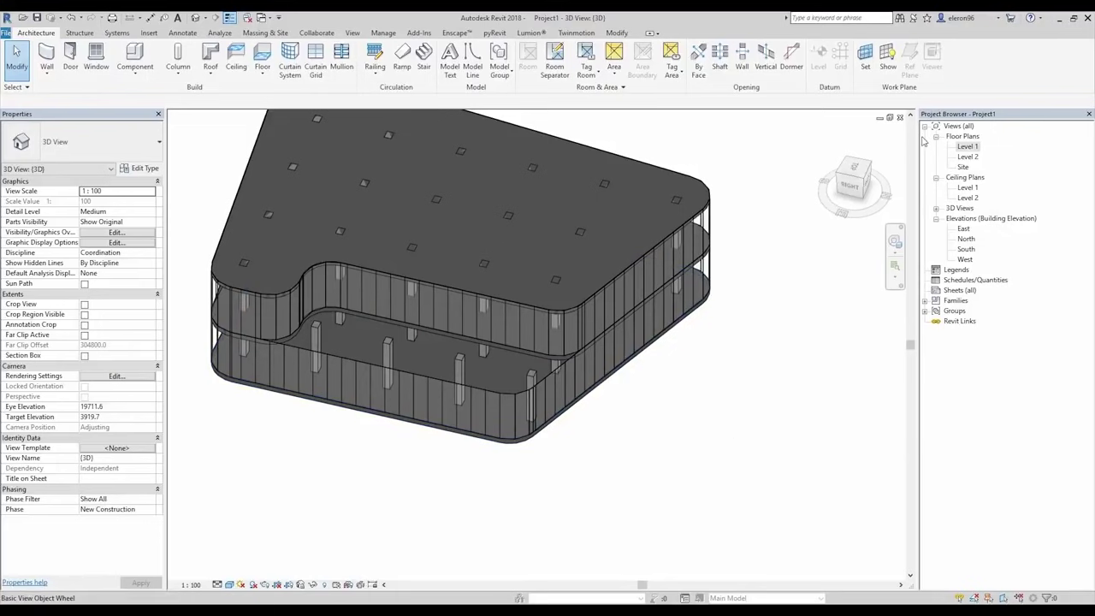
Step: In the Level 2 plan, pick the sloped edge, curved curtain wall and vertical edge as floor boundary
double_click(968, 157)
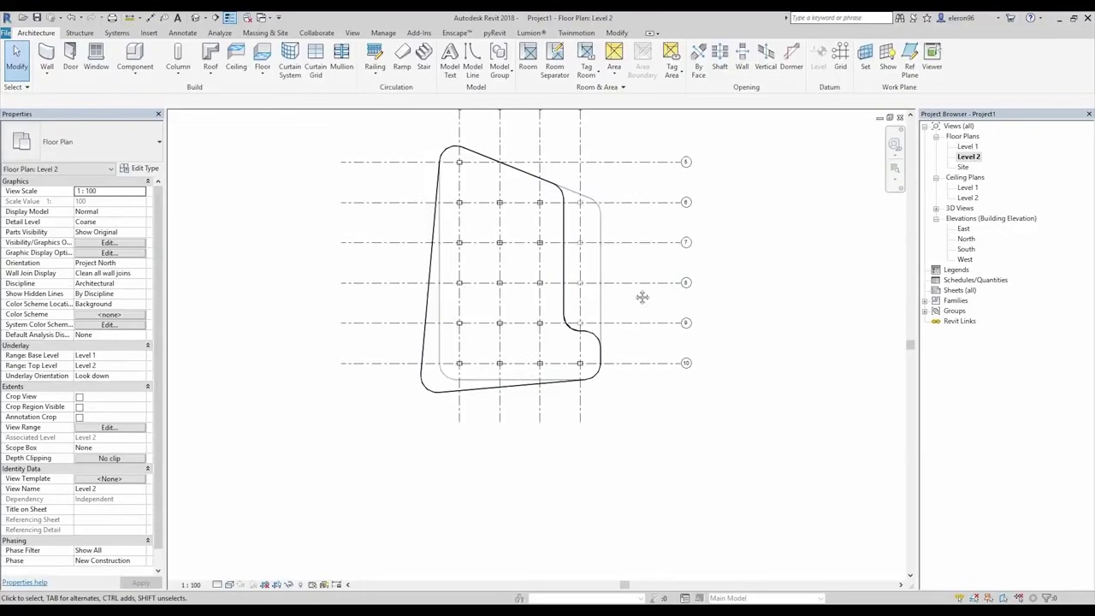
scroll(550, 254, "up", 3)
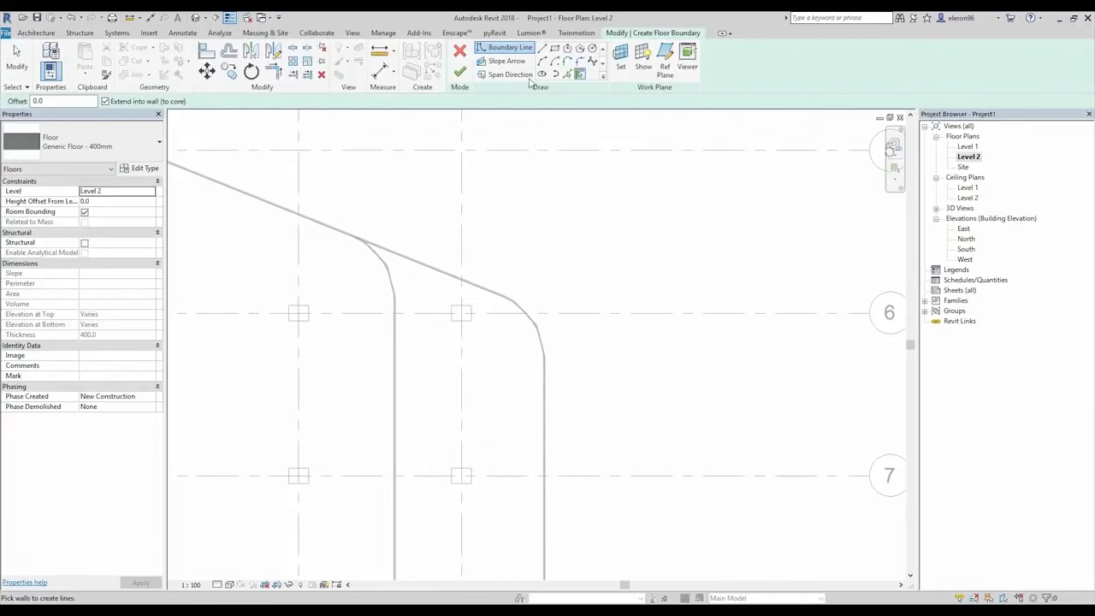
left_click(567, 75)
scroll(410, 260, "up", 2)
scroll(410, 260, "up", 2)
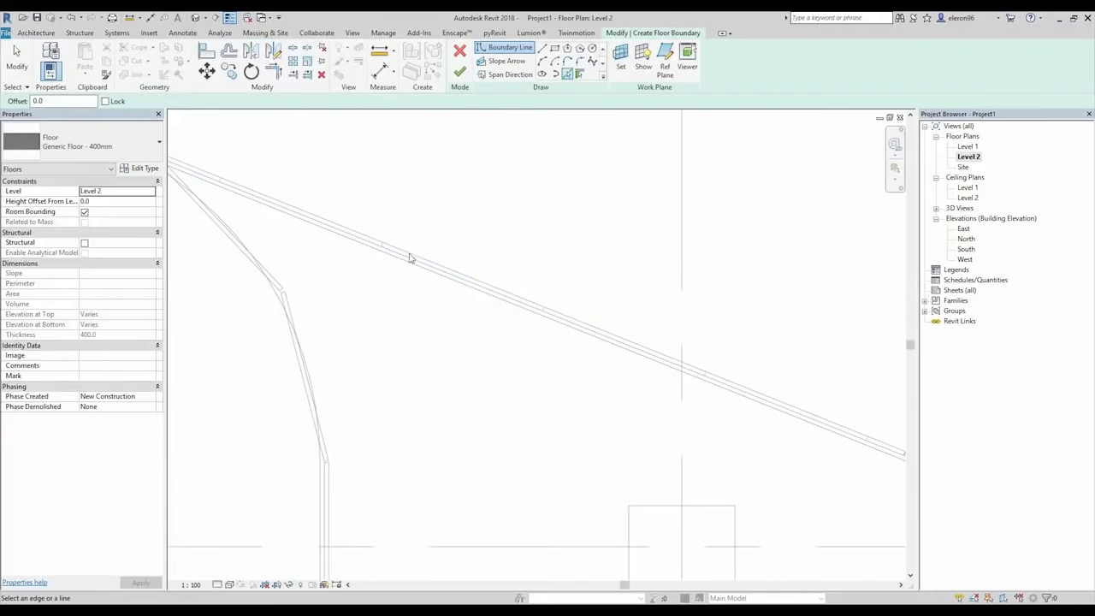
middle_click_drag(408, 257, 588, 263)
left_click(516, 264)
scroll(541, 296, "down", 2)
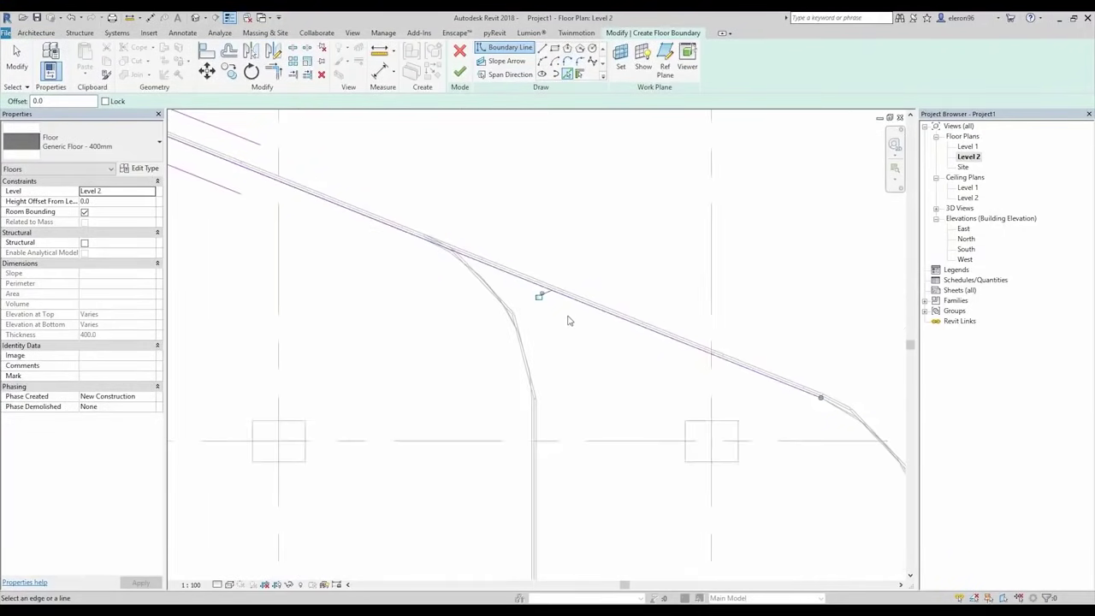
scroll(530, 240, "down", 2)
scroll(532, 242, "up", 3)
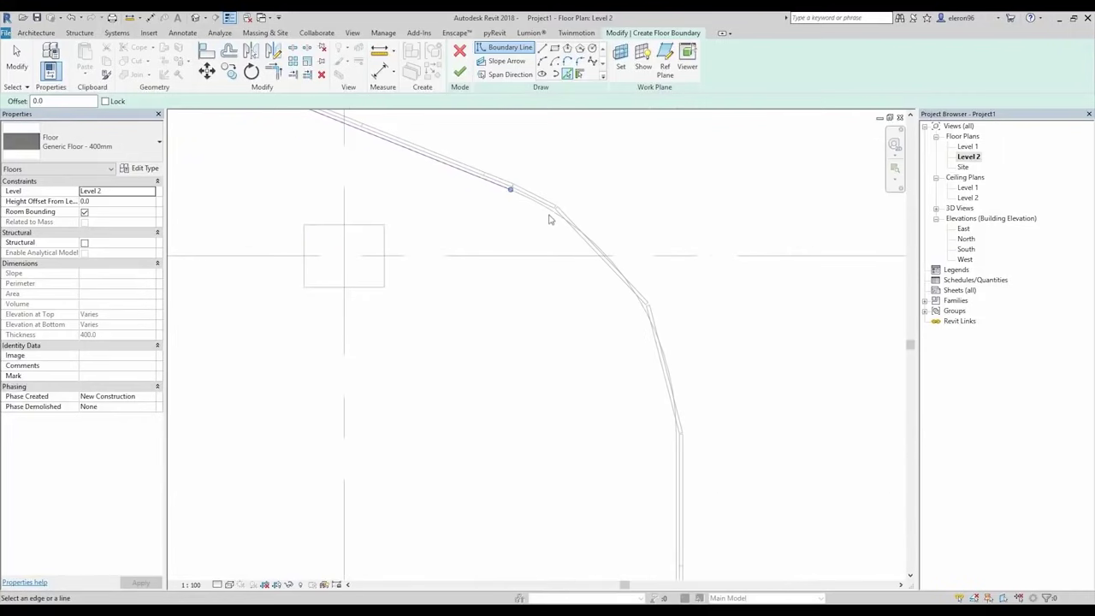
left_click(557, 221)
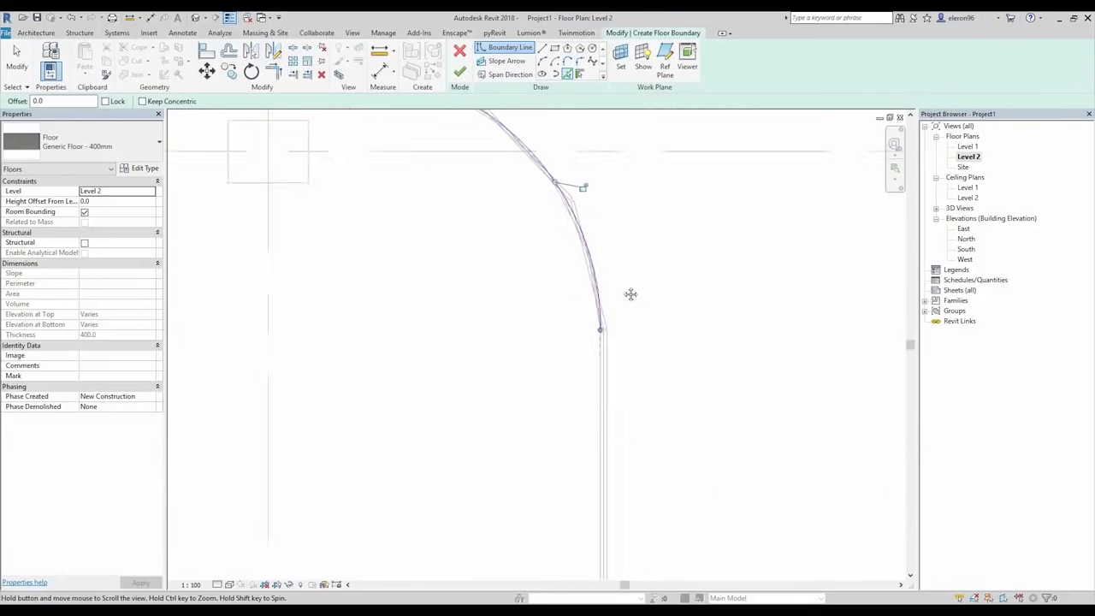
scroll(571, 332, "up", 2)
left_click(578, 338)
scroll(593, 311, "down", 2)
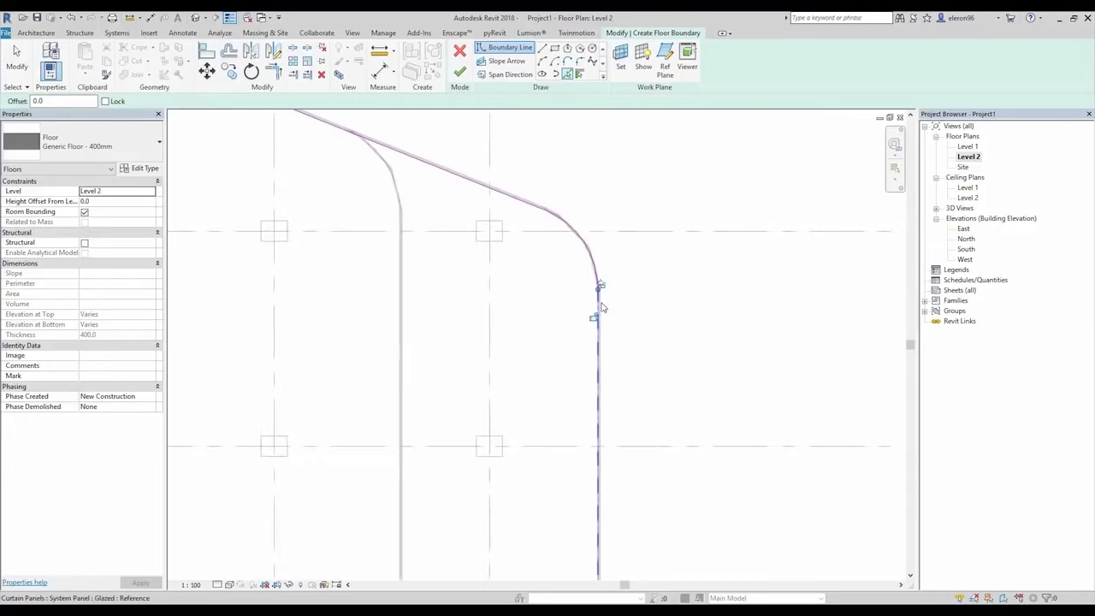
scroll(619, 435, "down", 2)
scroll(579, 318, "up", 3)
scroll(573, 340, "up", 2)
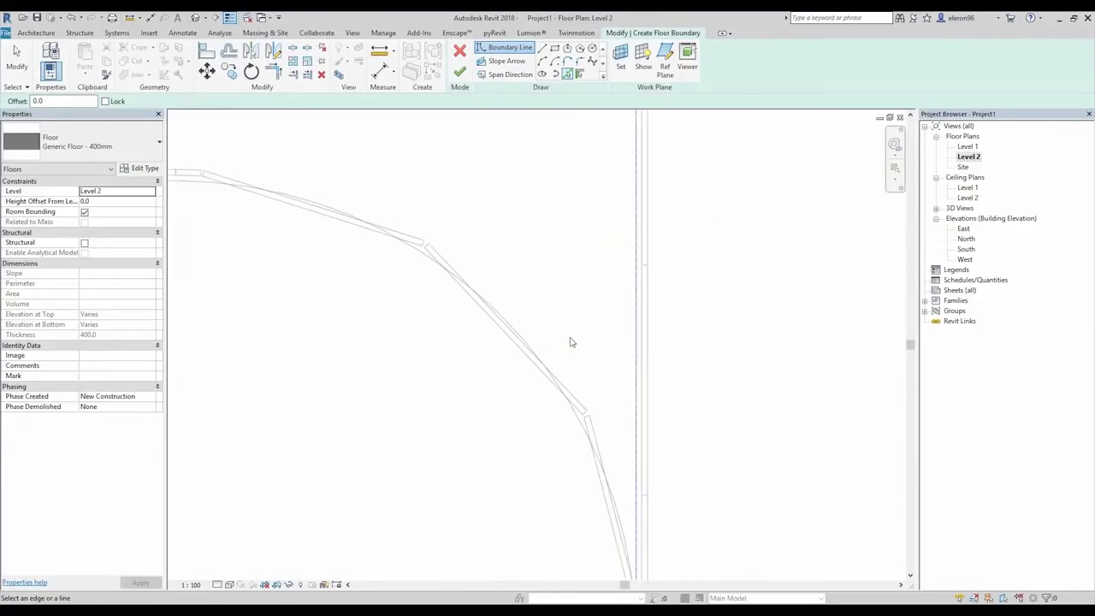
scroll(584, 420, "up", 1)
Step: Pick the remaining curved edges, short straight edge and left vertical wall as boundary lines
left_click(579, 440)
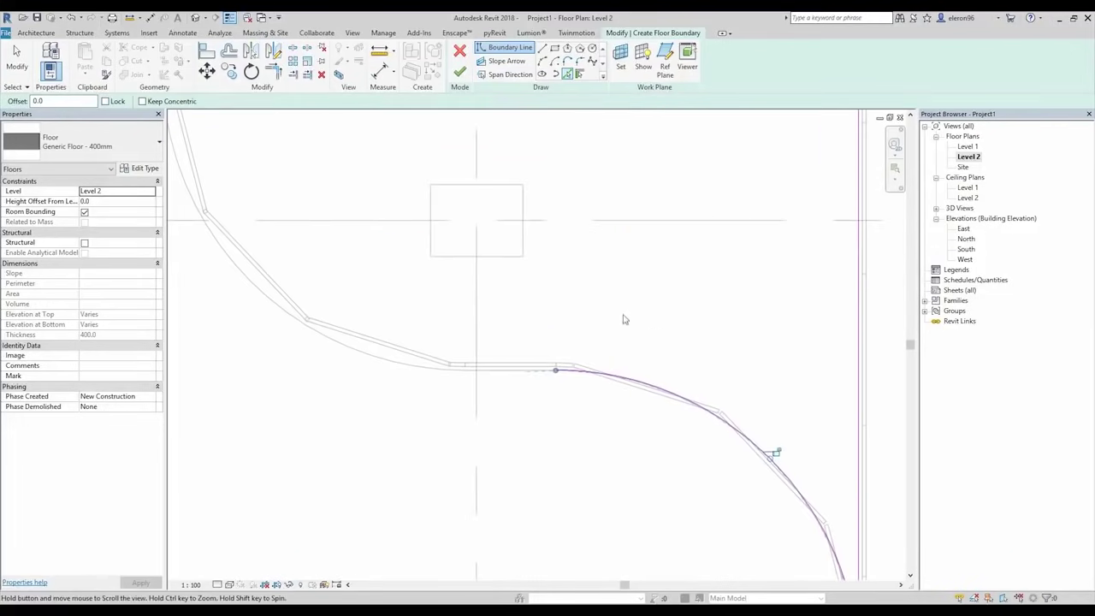
scroll(412, 383, "up", 2)
left_click(295, 364)
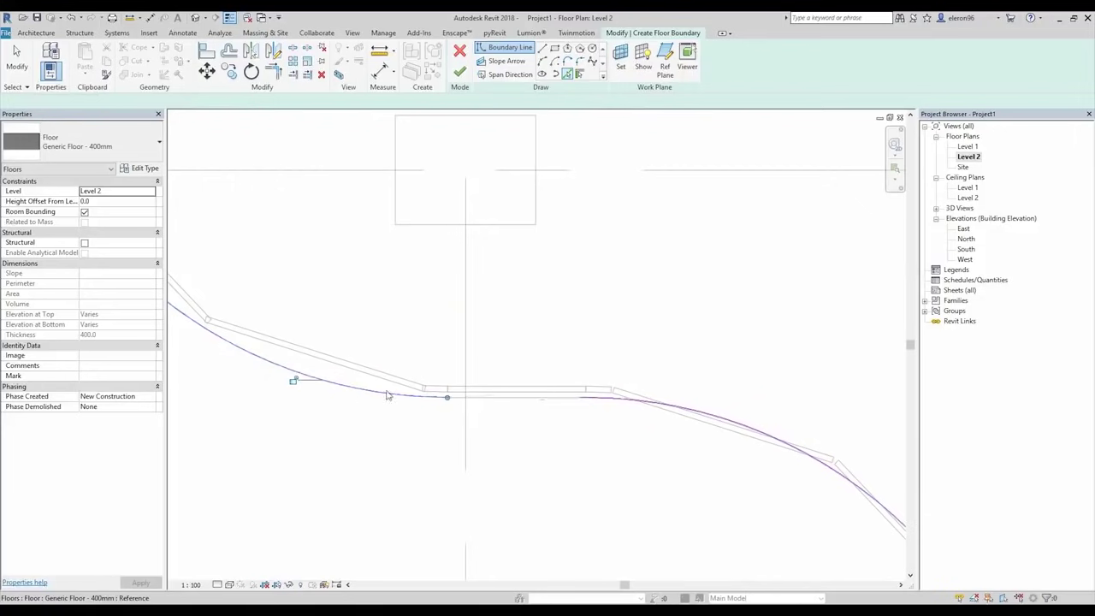
left_click(488, 394)
scroll(547, 343, "down", 2)
middle_click_drag(397, 264, 596, 436)
scroll(428, 338, "up", 3)
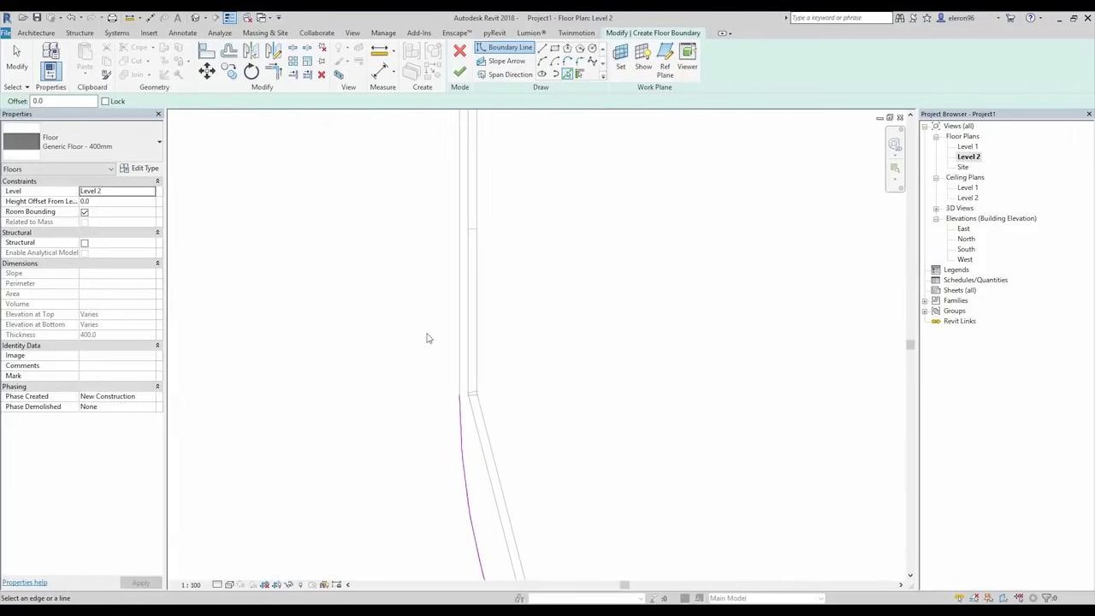
left_click(459, 363)
scroll(506, 333, "down", 3)
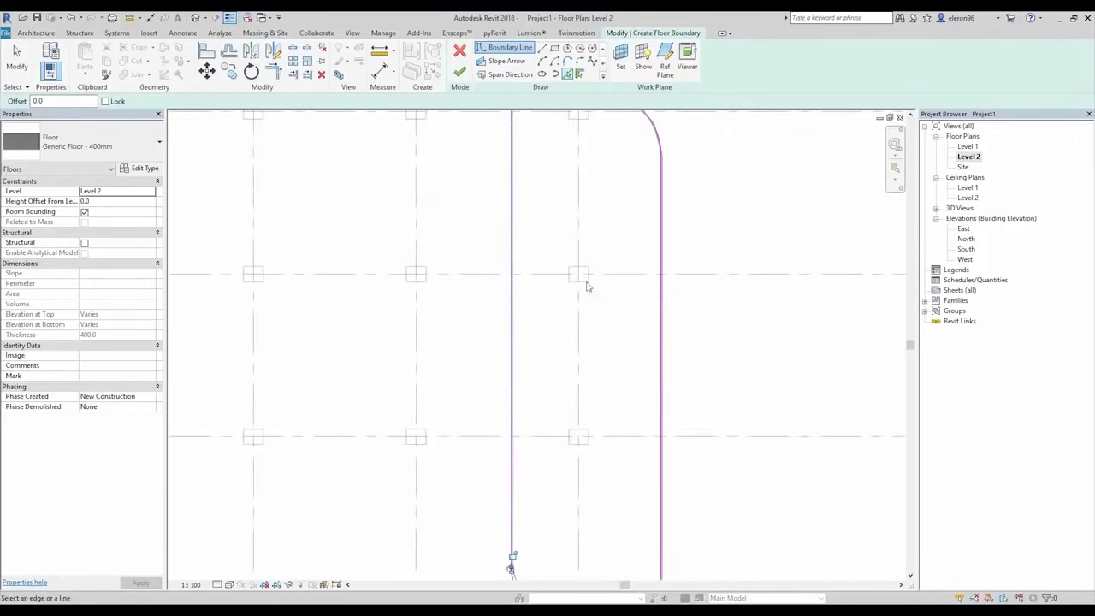
scroll(481, 214, "up", 2)
scroll(490, 256, "up", 2)
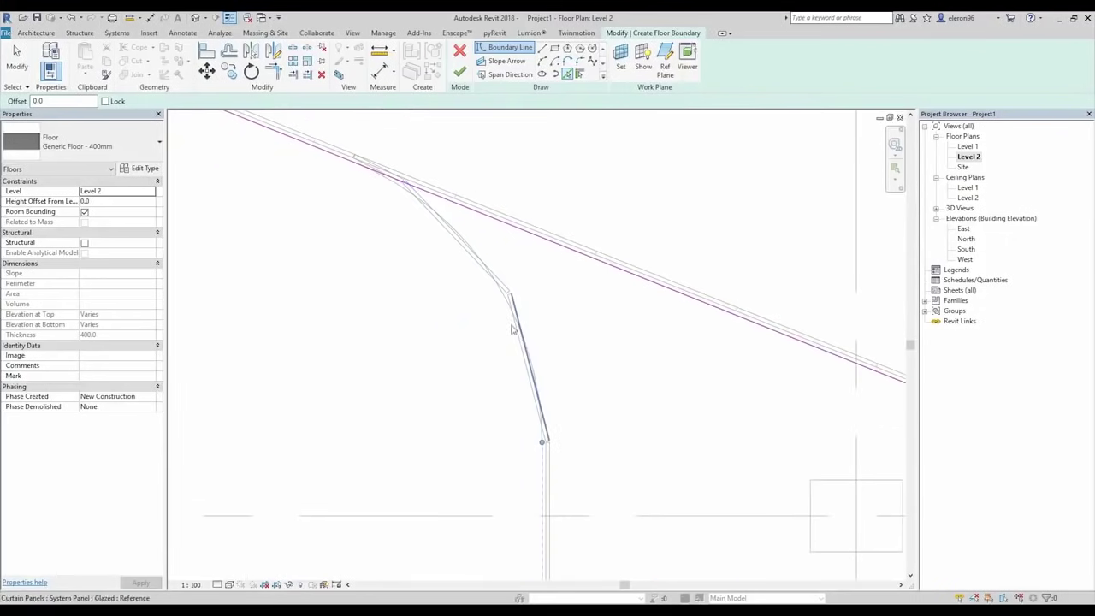
left_click(504, 308)
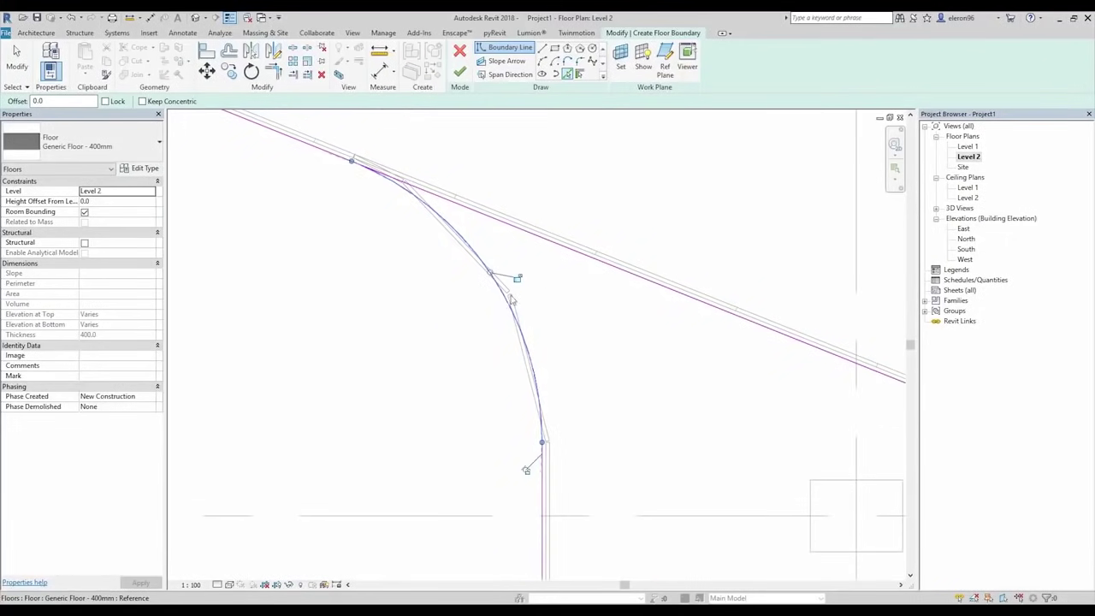
middle_click_drag(521, 288, 588, 337)
key("Escape")
Step: Trim the boundary lines to corners with TR and finish the Level 2 floor
scroll(488, 248, "down", 1)
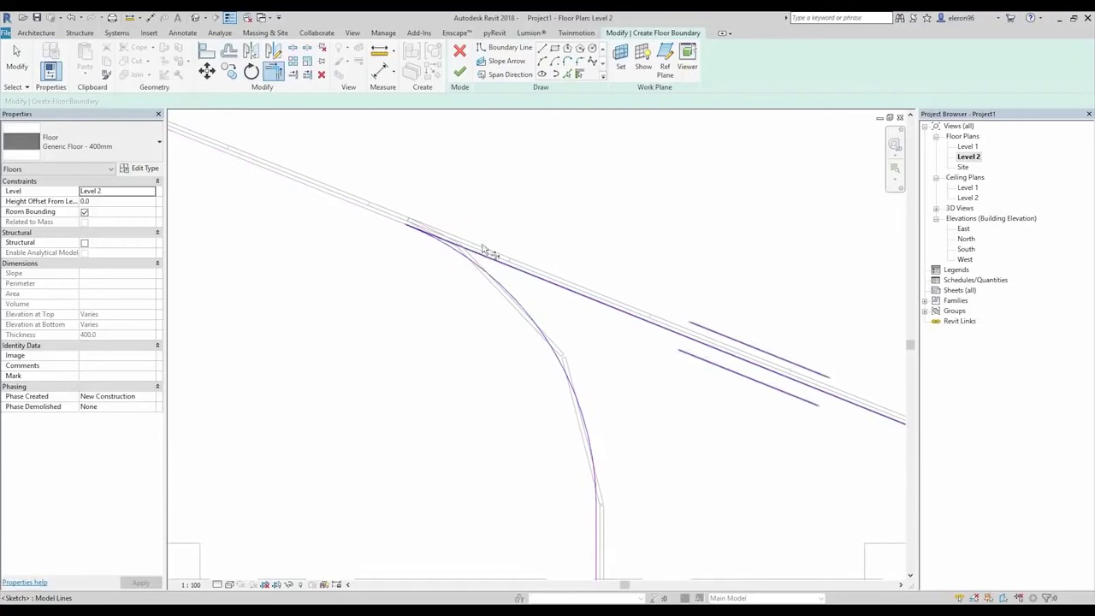
scroll(488, 250, "down", 2)
middle_click_drag(492, 250, 549, 200)
scroll(520, 385, "up", 3)
scroll(562, 457, "up", 2)
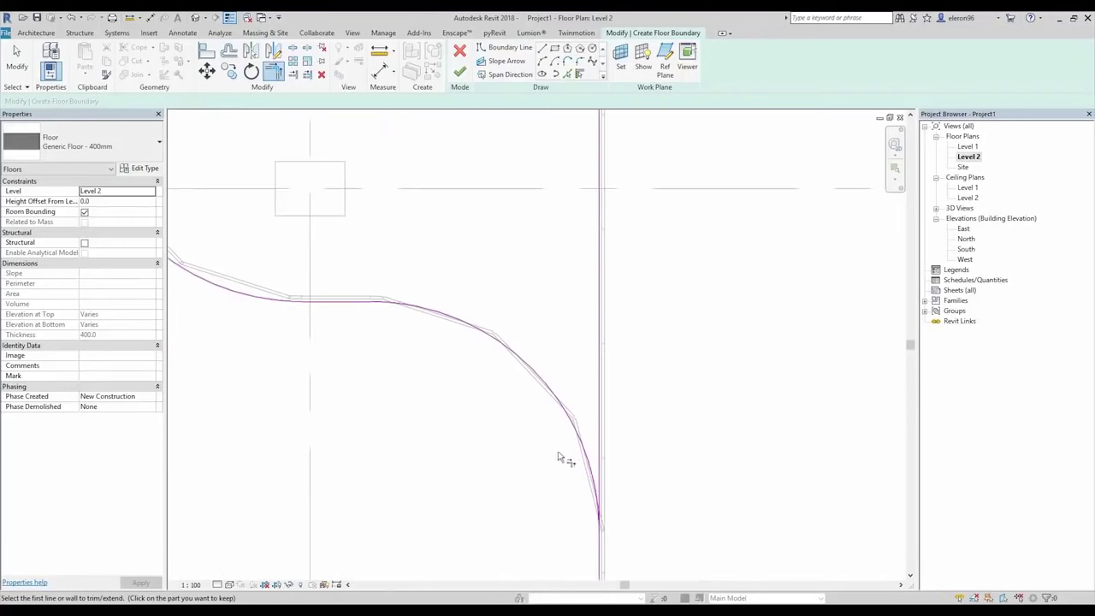
key("t")
key("r")
left_click(461, 73)
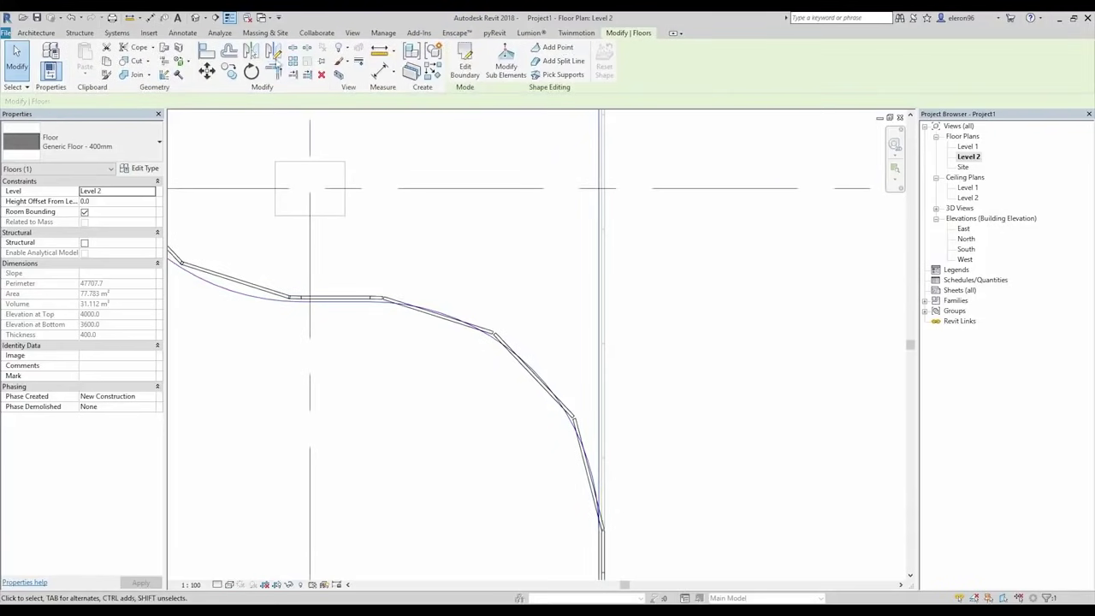
Step: Back in the 3D view, orbit around the new floor and inspect a column
left_click(195, 17)
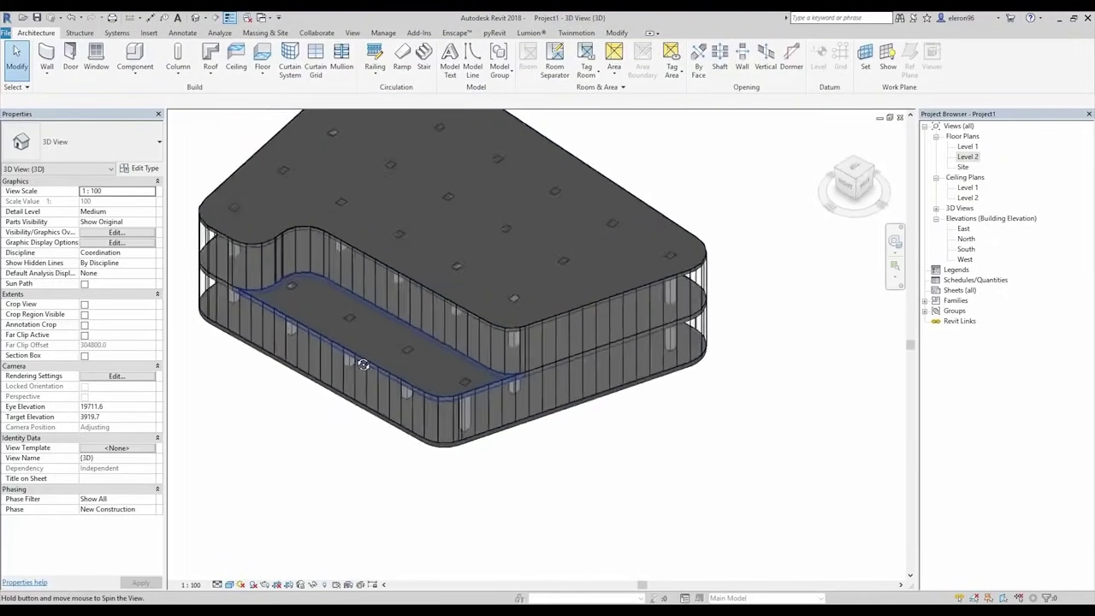
middle_click_drag(573, 317, 334, 308, "shift")
scroll(333, 308, "up", 3)
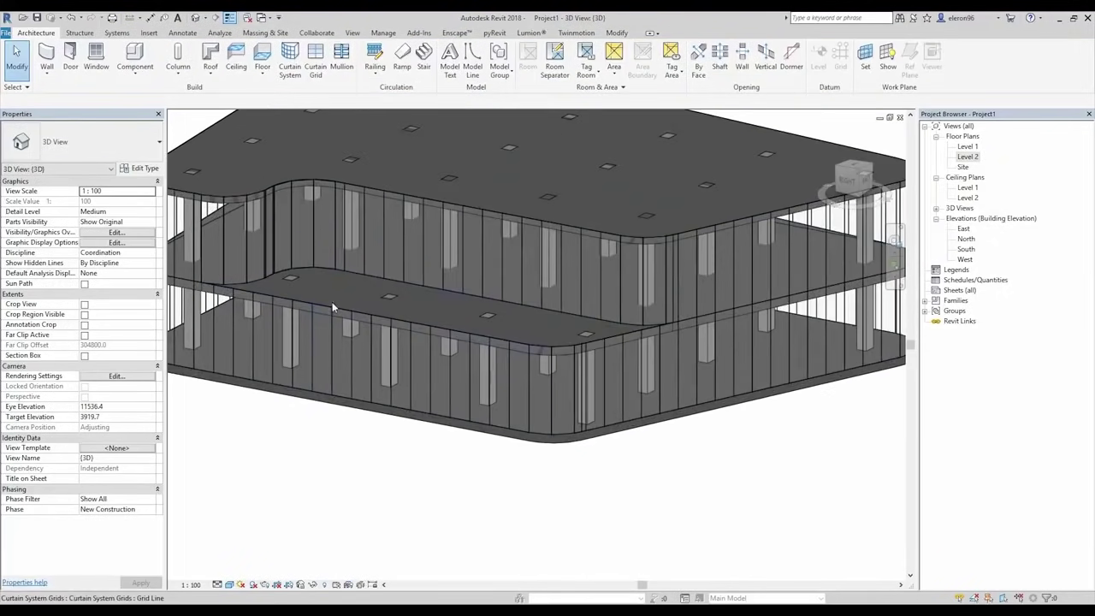
left_click(291, 283)
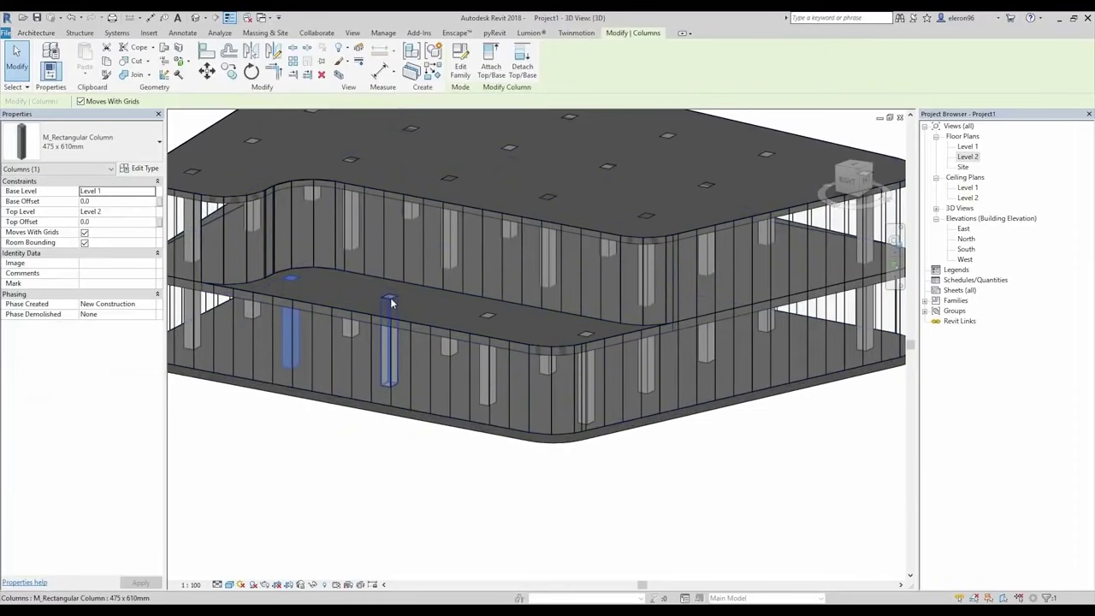
middle_click_drag(391, 302, 474, 269, "shift")
key("Escape")
scroll(474, 269, "up", 3)
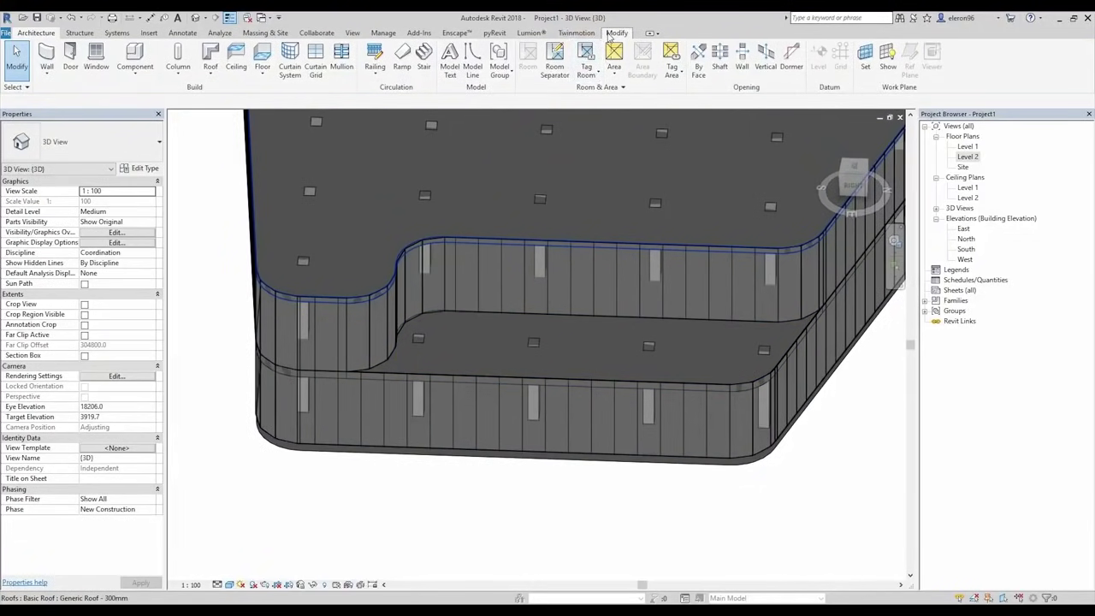
Step: Use Join Geometry to join the floor slab and roof with the right column
left_click(610, 34)
left_click(107, 75)
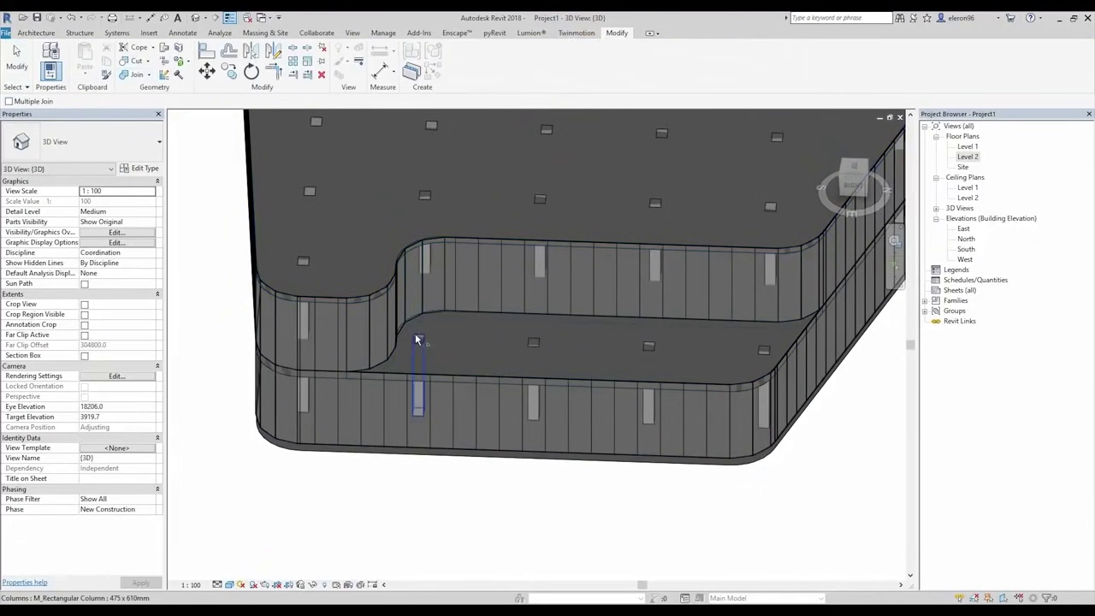
left_click(452, 340)
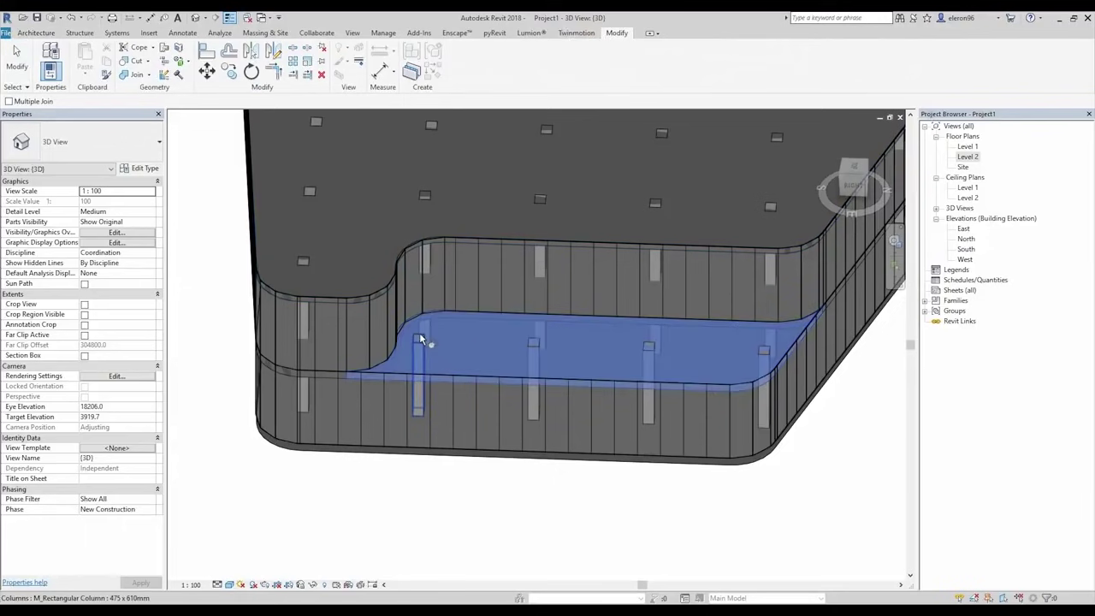
left_click(520, 342)
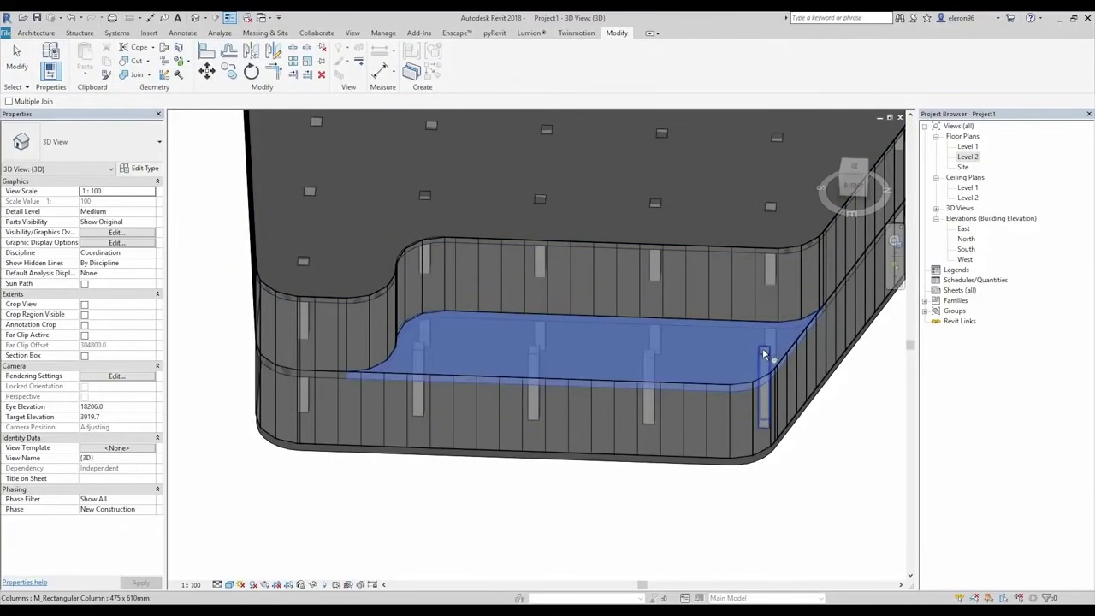
scroll(745, 325, "down", 3)
scroll(611, 297, "up", 1)
scroll(593, 323, "up", 3)
scroll(565, 377, "up", 2)
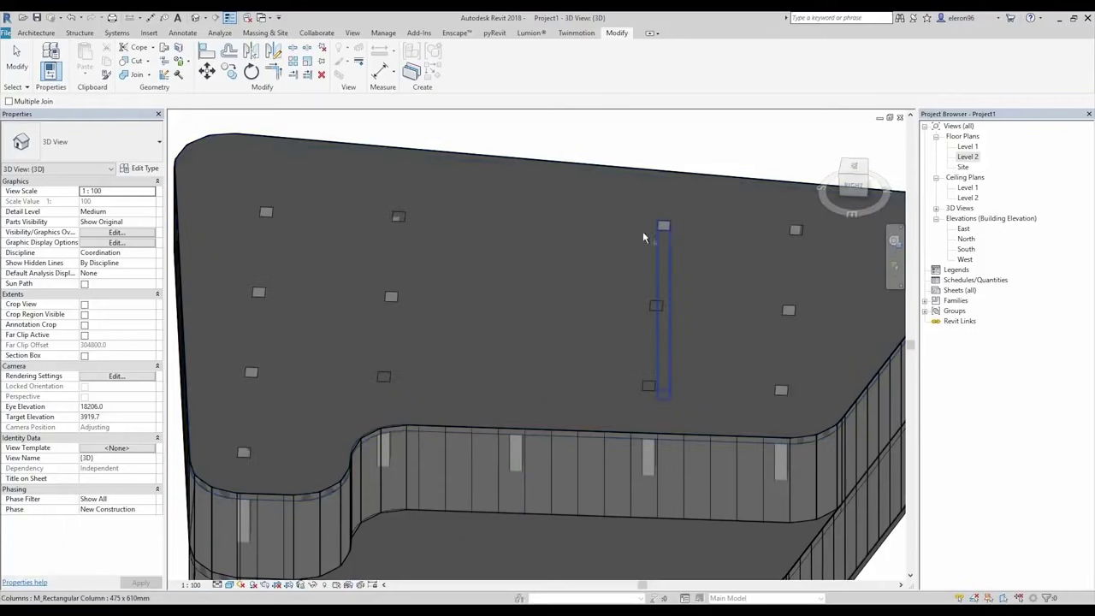
left_click(655, 313)
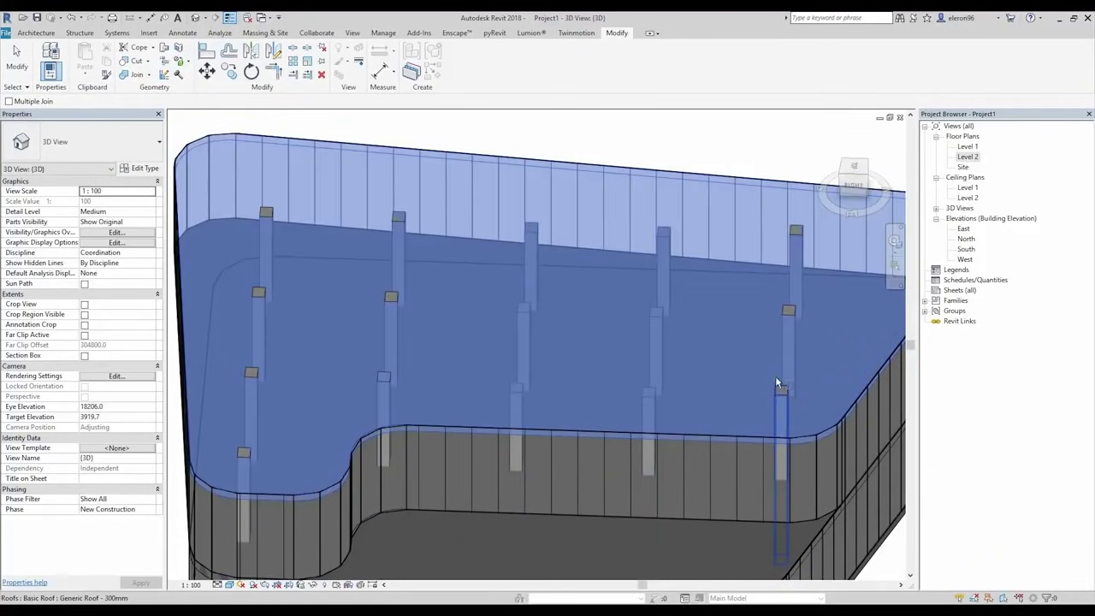
left_click(799, 240)
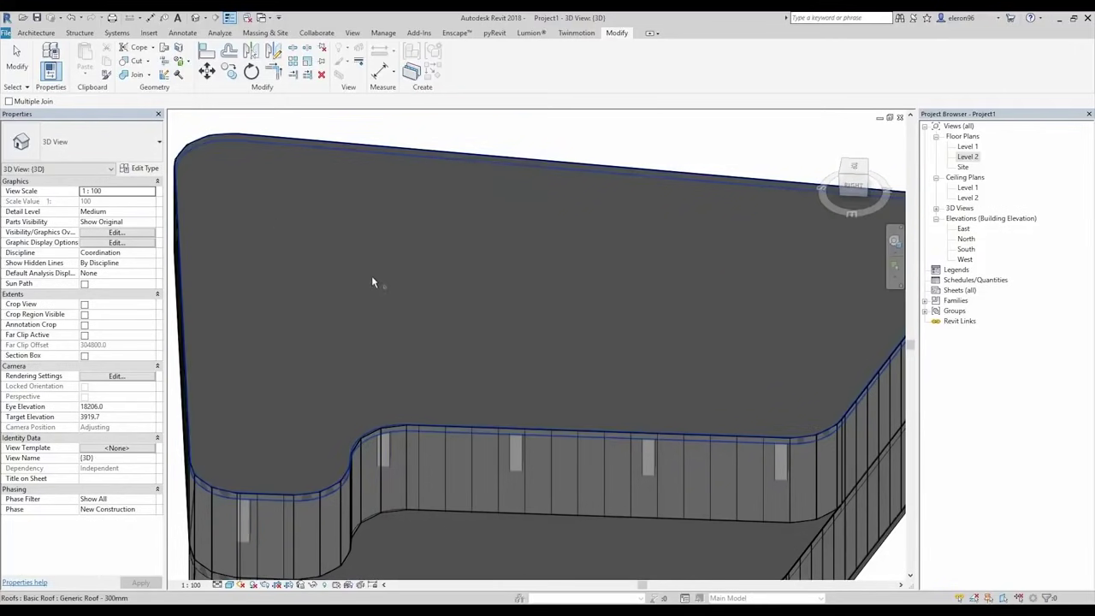
scroll(373, 281, "down", 5)
Step: Join the roof with the building geometry, then orbit to view the facade from the back
key("Escape")
scroll(571, 252, "up", 6)
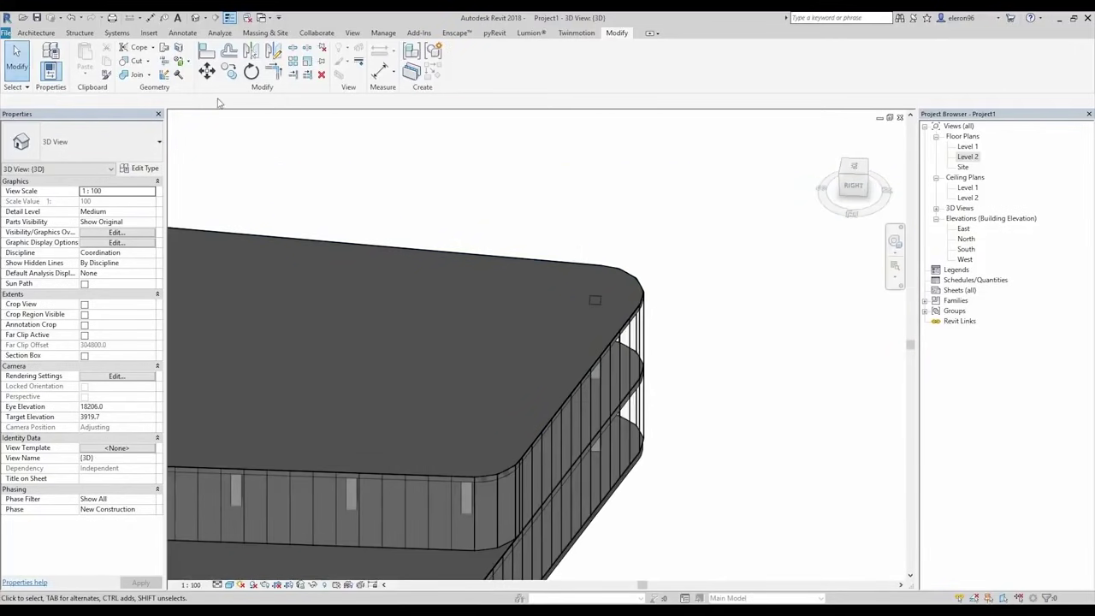
left_click(135, 75)
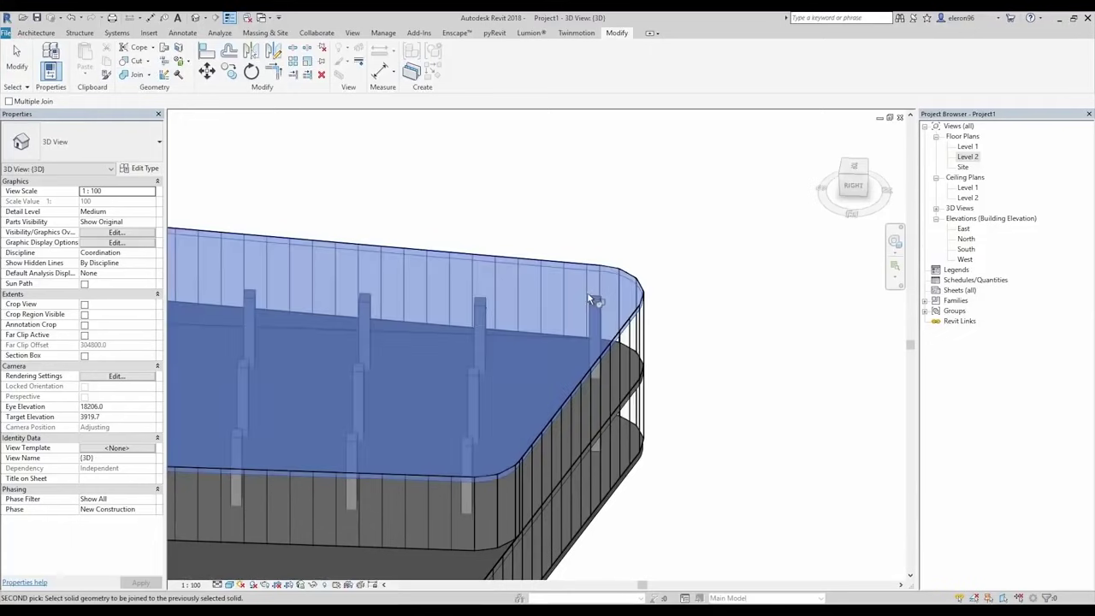
scroll(591, 308, "down", 3)
mouse_move(591, 308)
middle_mouse_down("shift")
mouse_move(430, 244)
mouse_move(516, 299)
middle_mouse_up("shift")
key("Escape")
mouse_move(469, 398)
middle_mouse_down("shift")
mouse_move(553, 285)
mouse_move(480, 436)
mouse_move(562, 428)
middle_mouse_up("shift")
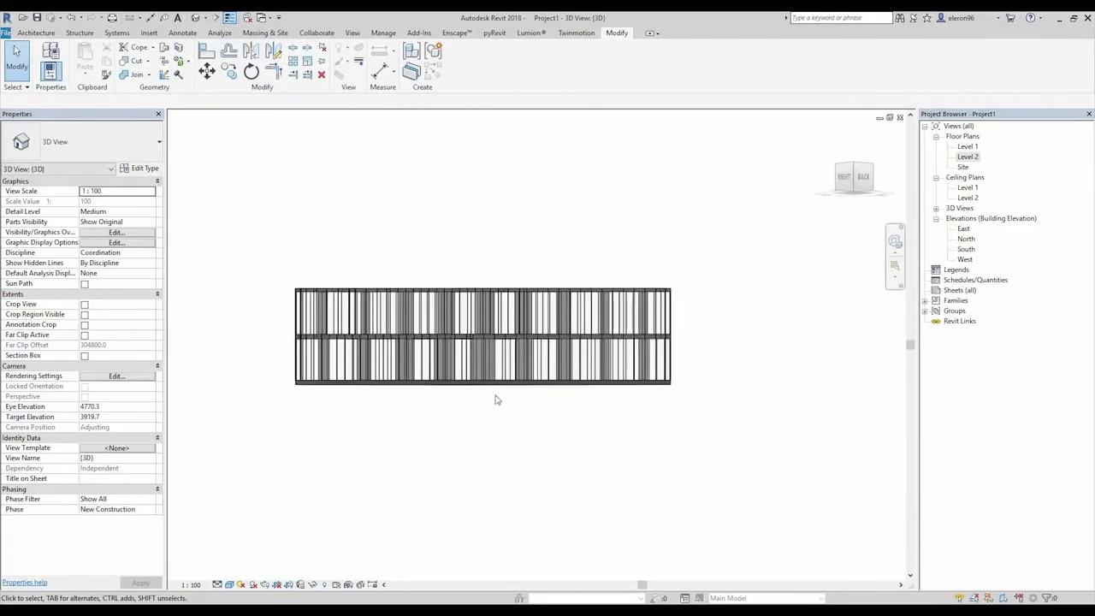
Step: Clear a trial window selection and open the East elevation from the Project Browser
scroll(496, 398, "down", 1)
left_click_drag(232, 225, 667, 467)
key("Escape")
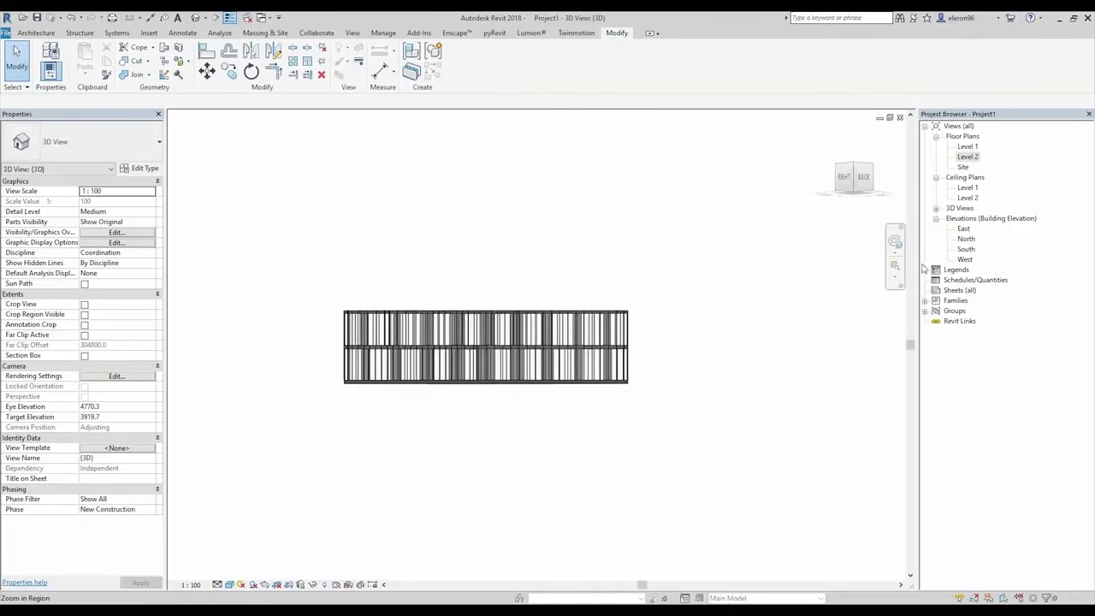
double_click(963, 230)
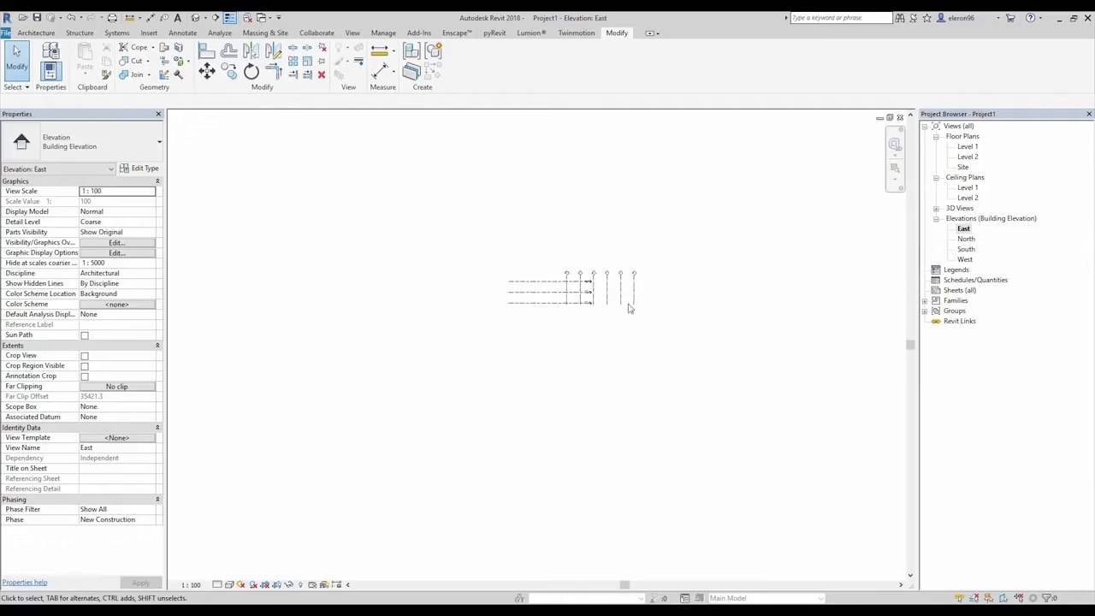
Step: Extend the Level 3 line further right, then select Level 1
scroll(565, 303, "up", 2)
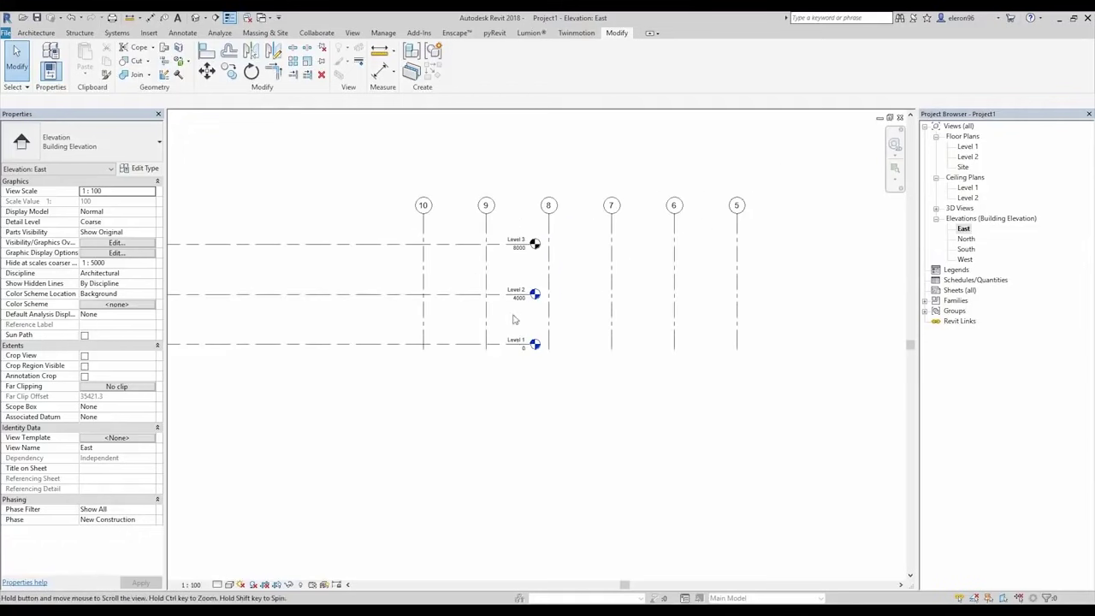
left_click(525, 246)
left_click_drag(532, 246, 821, 245)
left_click(728, 428)
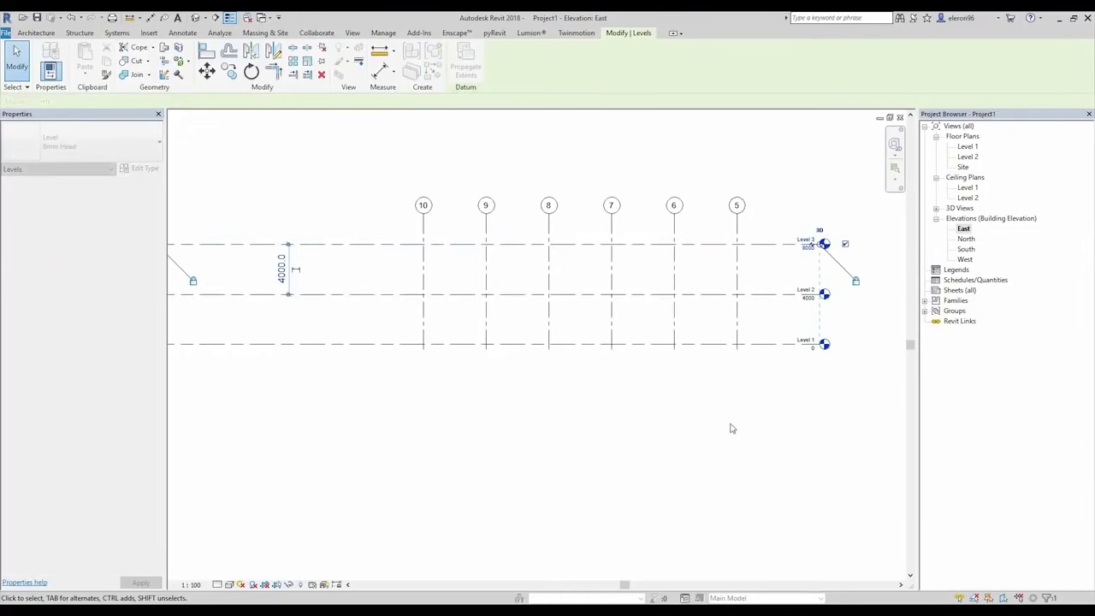
left_click(782, 344)
middle_click_drag(779, 368, 698, 347)
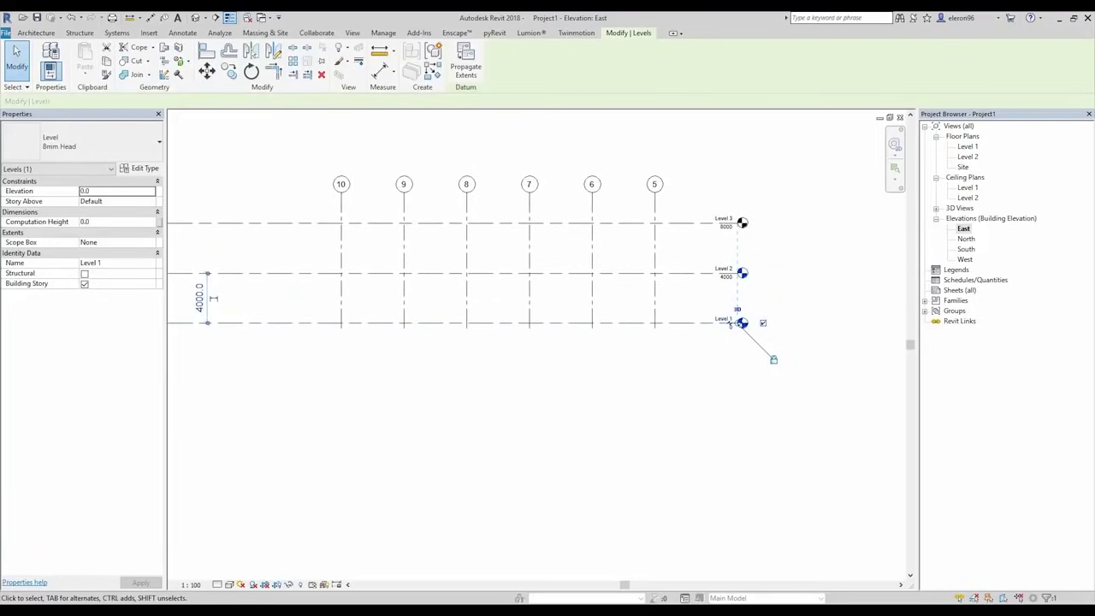
mouse_move(725, 323)
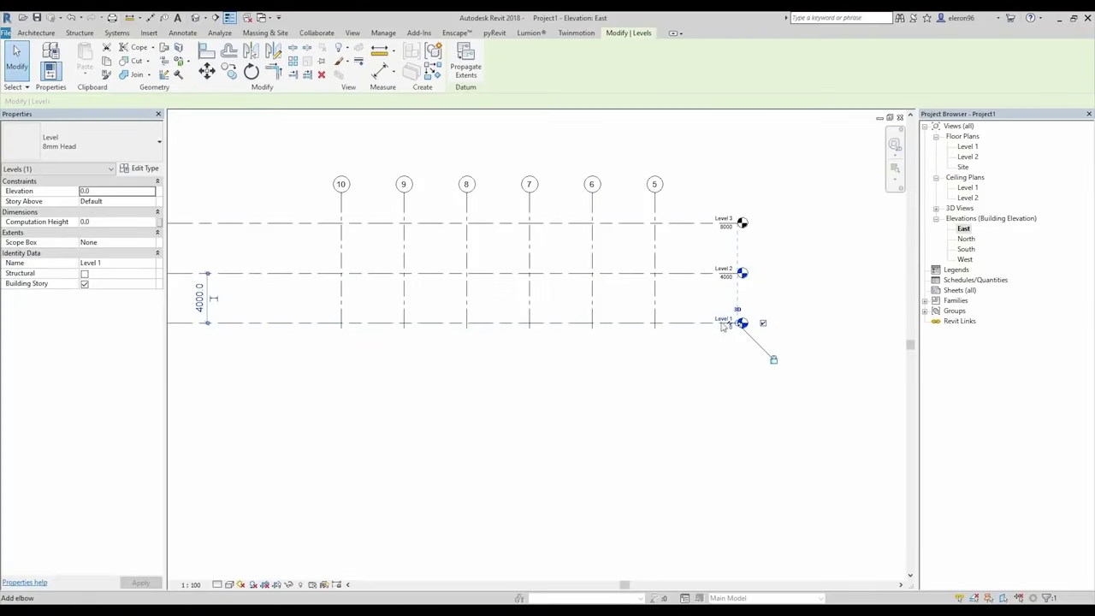
Step: Copy Level 1 to a new level 2000 below it
key("c")
left_click(707, 323)
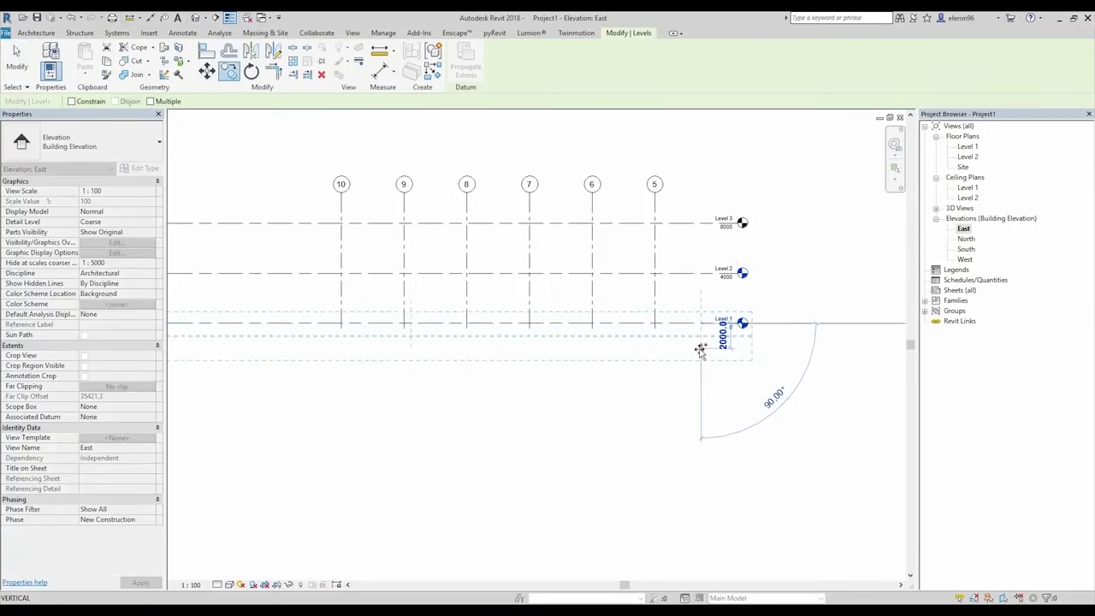
left_click(699, 350)
mouse_move(656, 379)
middle_mouse_down()
mouse_move(653, 405)
mouse_move(718, 378)
middle_mouse_up()
key("Escape")
Step: Extend grid line 5 down past the new level
left_click(725, 214)
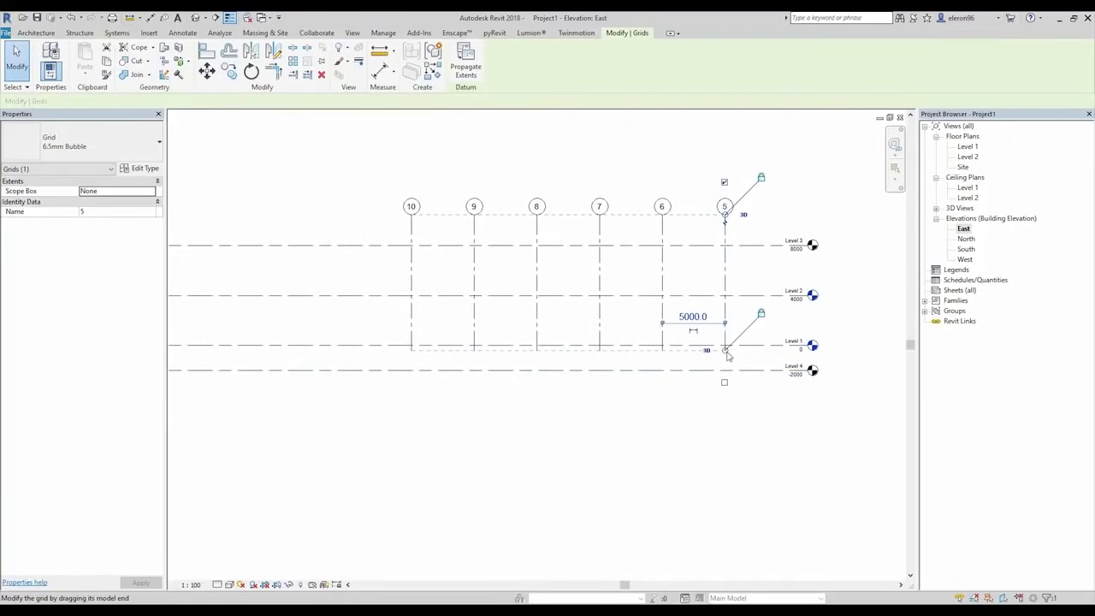
left_click_drag(725, 351, 725, 408)
scroll(823, 376, "up", 5)
key("Escape")
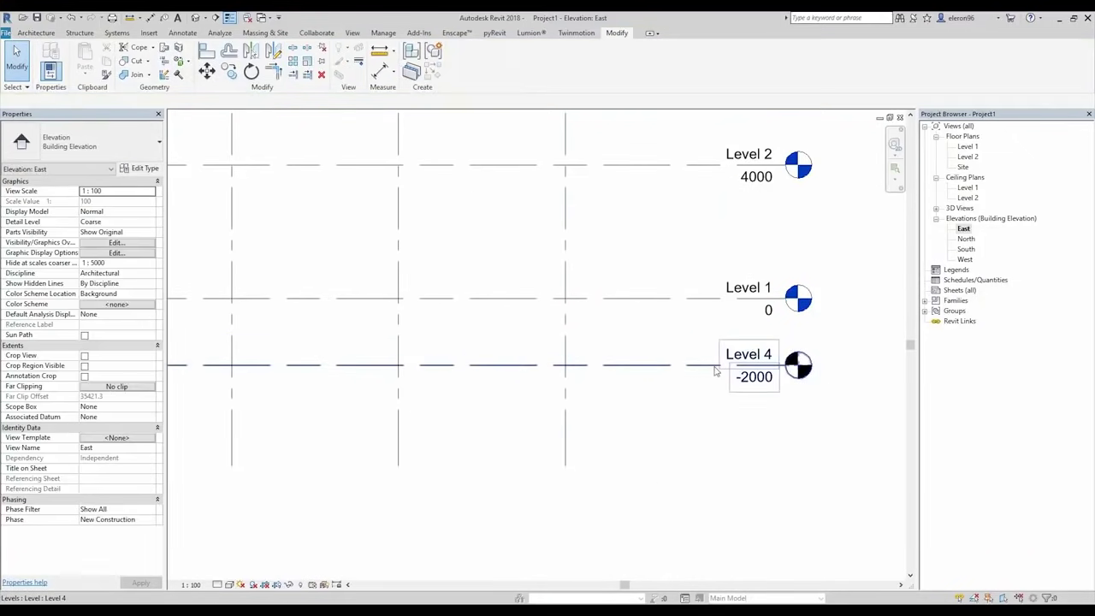
Step: Set the new level's elevation to -3000 and rename it -1
left_click(753, 365)
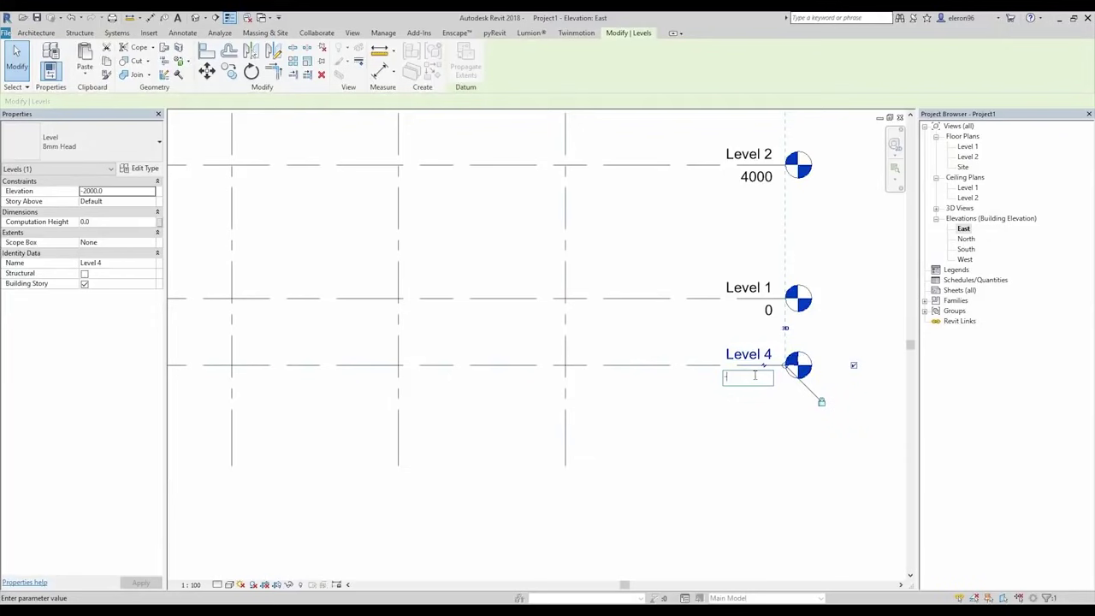
type("-3000")
key("Return")
left_click(749, 388)
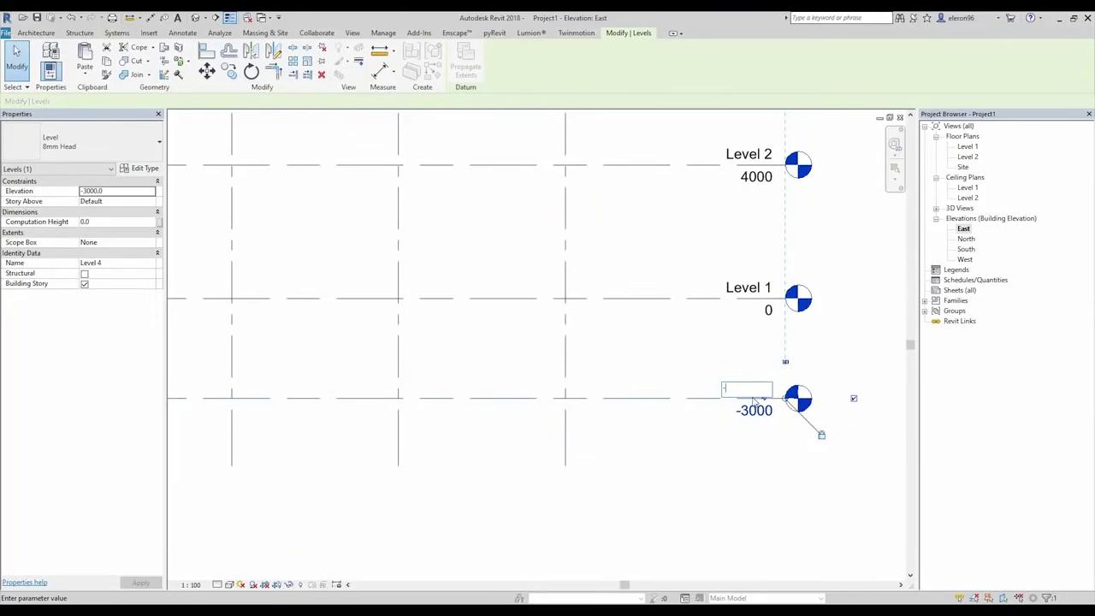
type("-1")
key("Return")
left_click(761, 481)
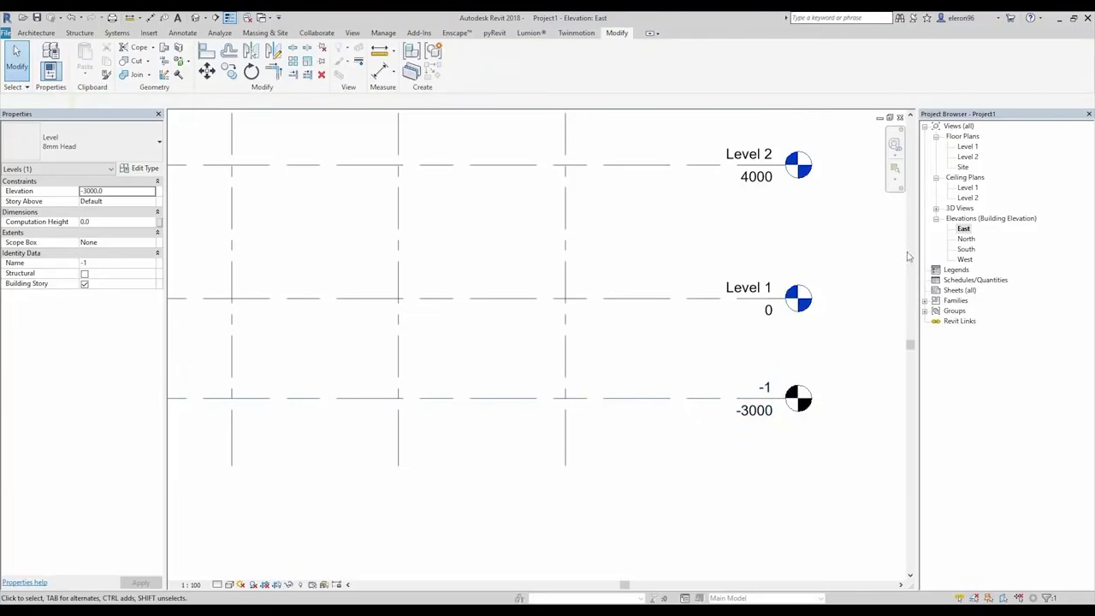
Step: In the 3D view, window-select the model and filter it down to Columns only
key("3")
key("d")
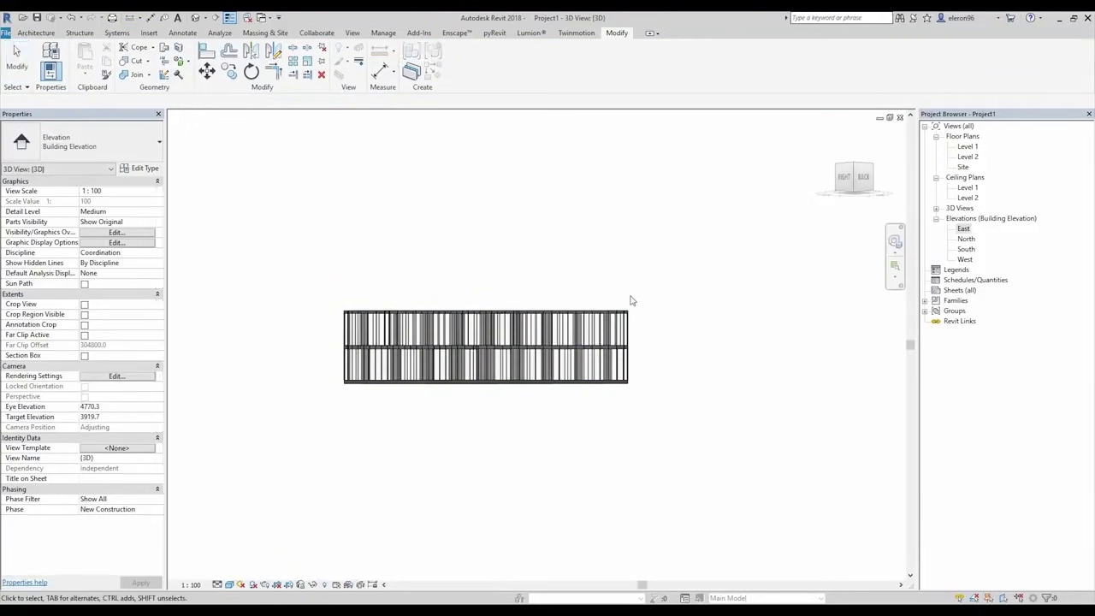
left_click_drag(227, 261, 754, 463)
left_click(459, 60)
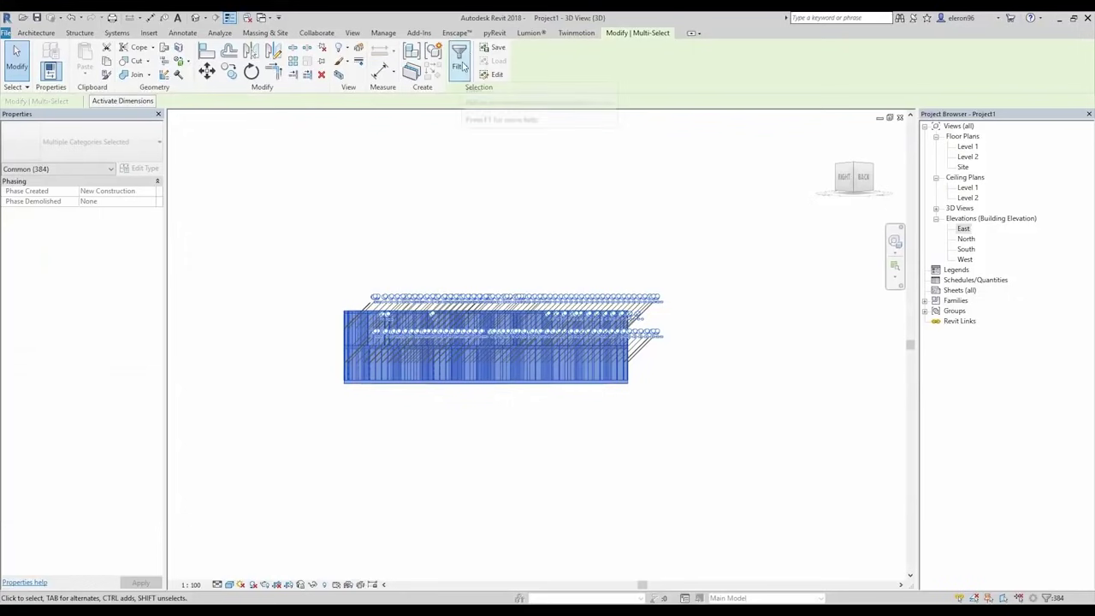
left_click(611, 260)
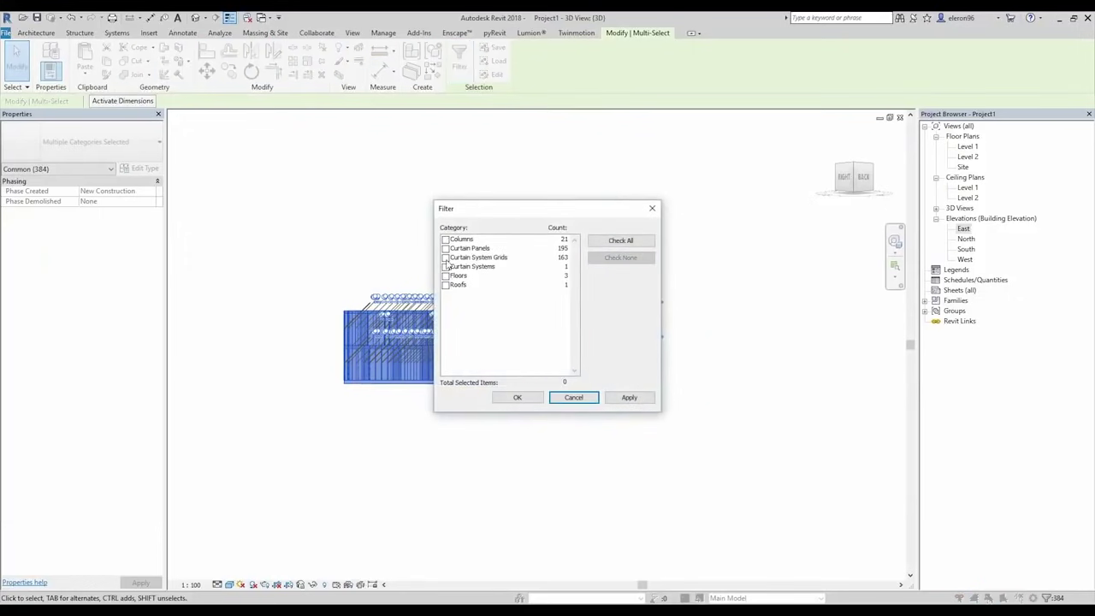
left_click(445, 240)
left_click(516, 397)
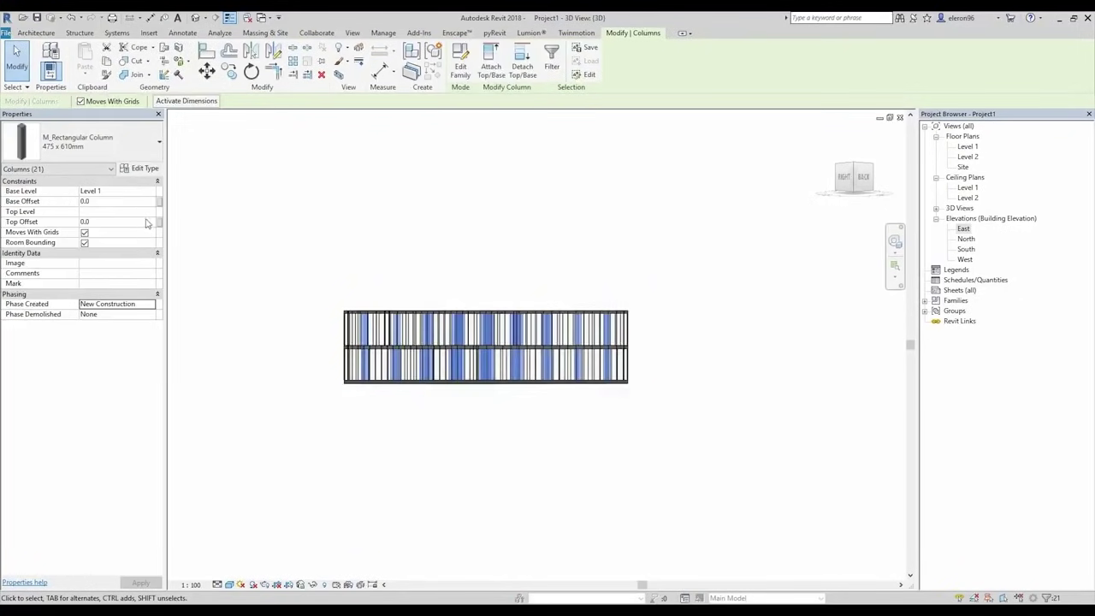
Step: Set the selected columns' Base Level to -1
left_click(149, 192)
left_click(116, 211)
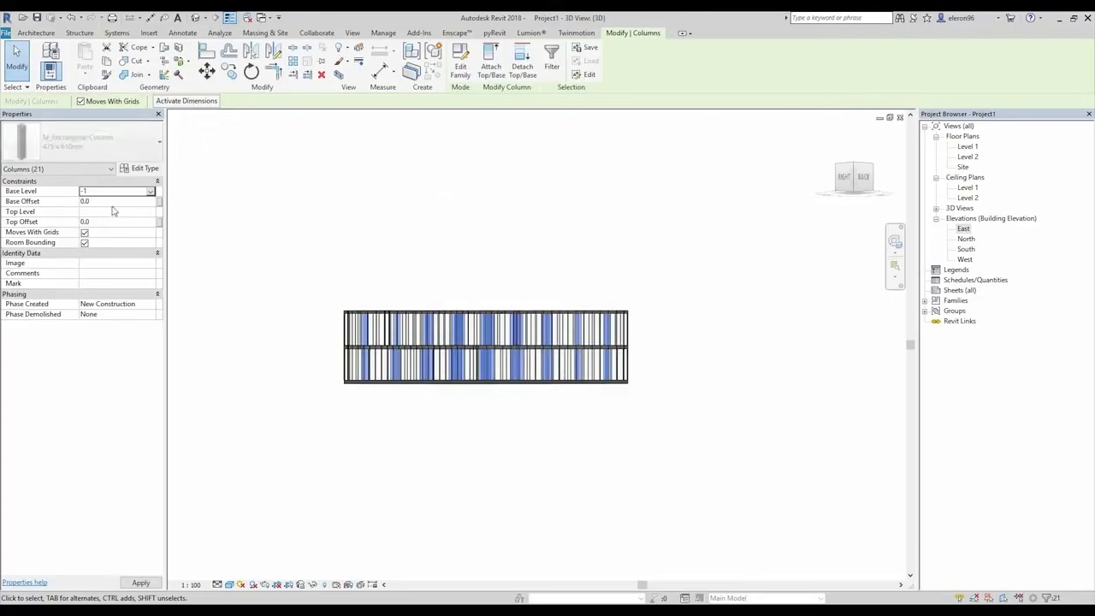
left_click(338, 241)
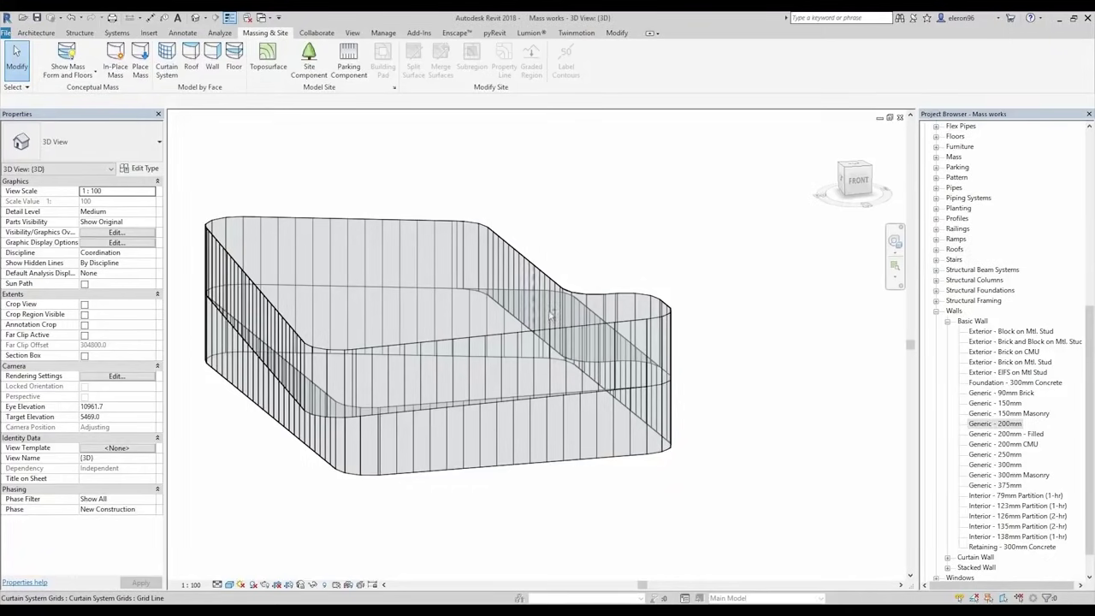
middle_click_drag(629, 212, 684, 282, "shift")
scroll(719, 360, "up", 5)
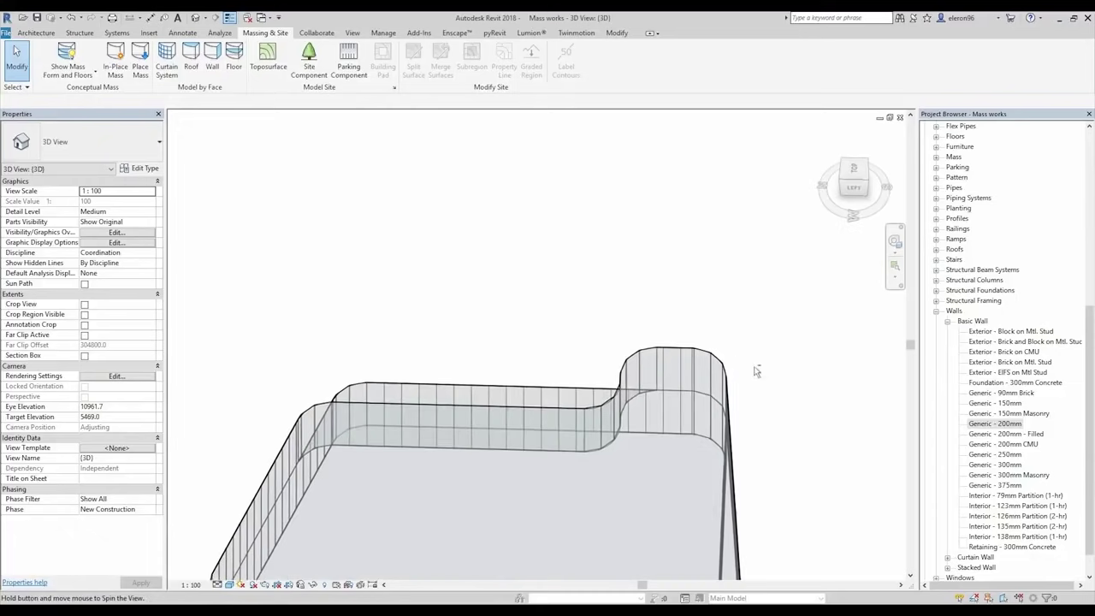
scroll(720, 361, "up", 2)
scroll(710, 373, "up", 2)
scroll(706, 380, "up", 2)
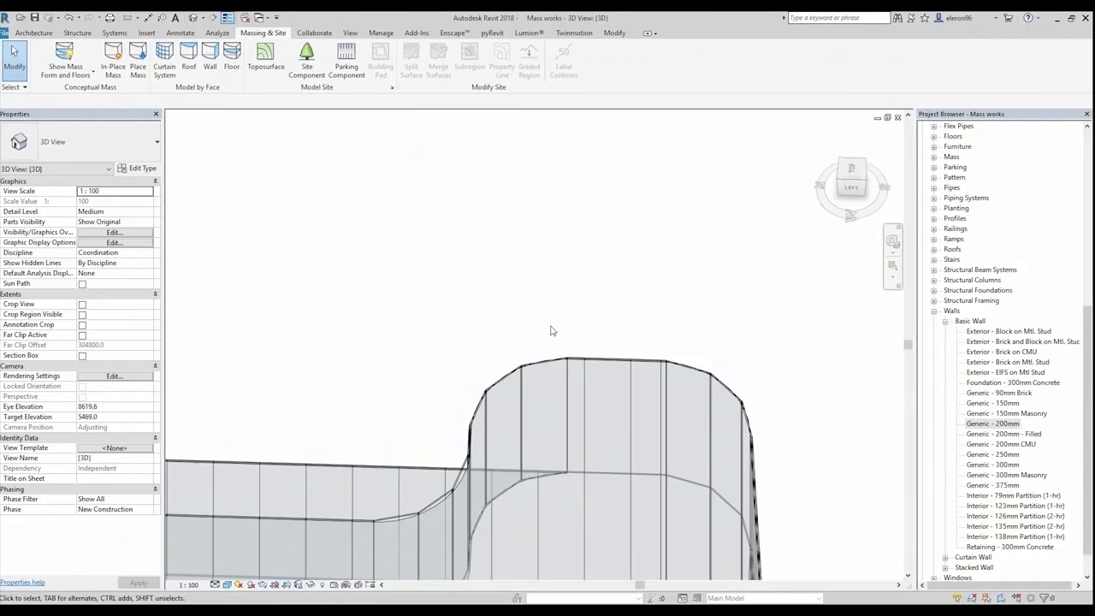
middle_click_drag(552, 331, 665, 277)
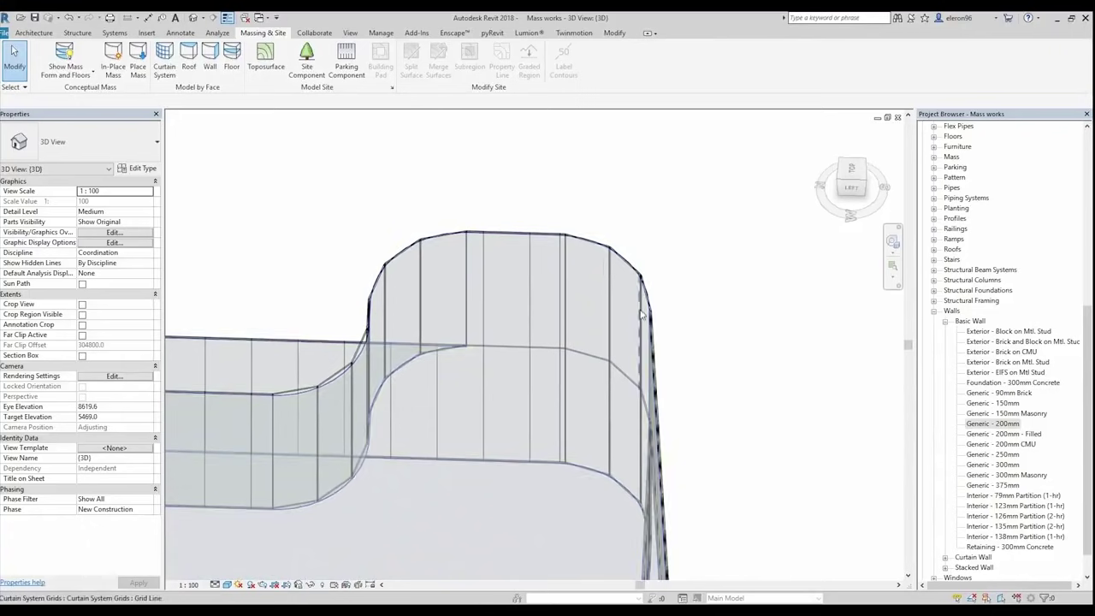
scroll(641, 316, "down", 5)
scroll(648, 385, "down", 3)
middle_click_drag(648, 384, 618, 285, "shift")
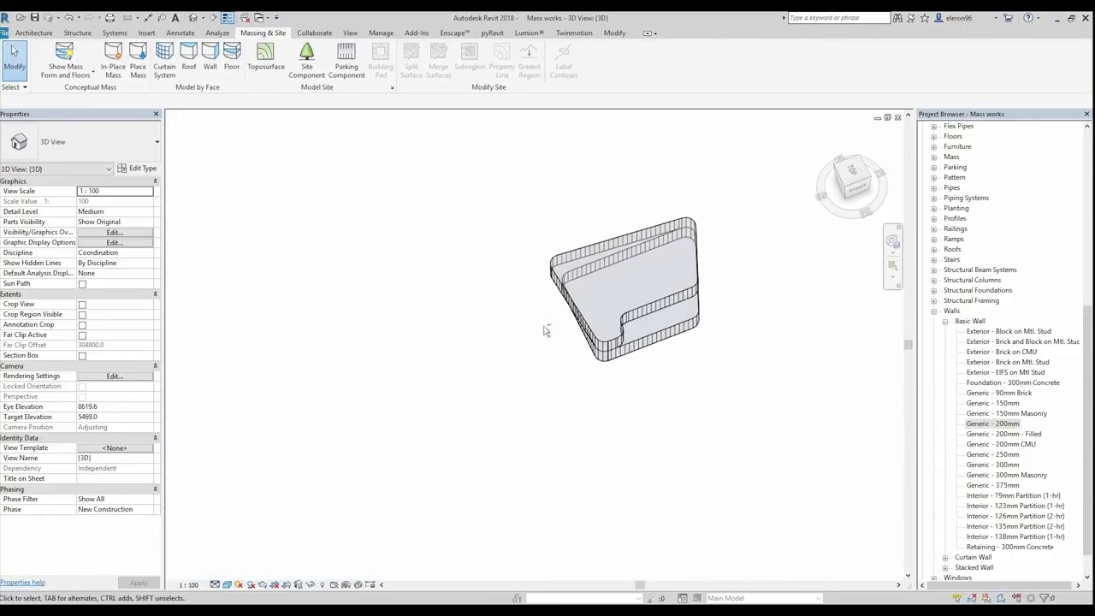
Step: Rotate the mass and orbit the view around the masses
left_click(617, 285)
left_click(225, 72)
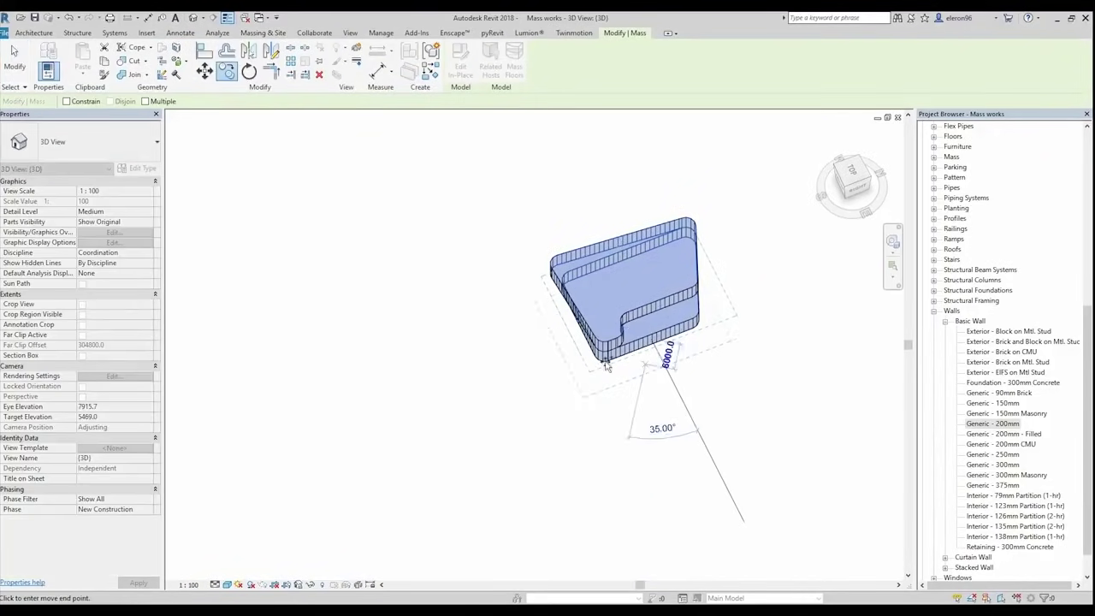
left_click(693, 445)
left_click(477, 394)
mouse_move(364, 391)
middle_mouse_down("shift")
mouse_move(559, 306)
mouse_move(544, 276)
middle_mouse_up("shift")
key("Escape")
scroll(544, 276, "up", 2)
scroll(544, 282, "up", 3)
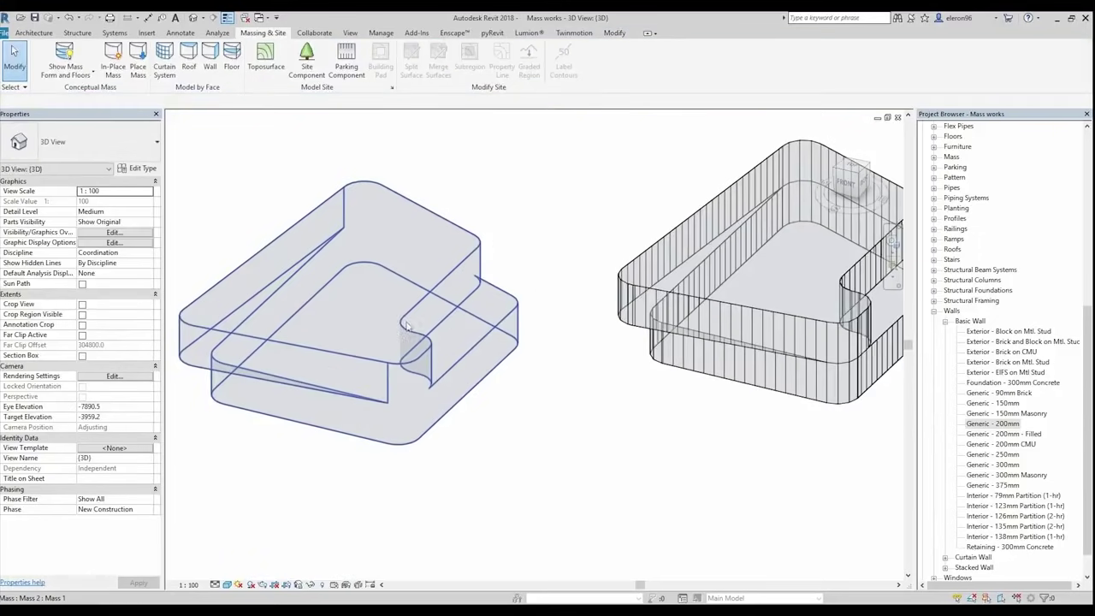
Step: Place Storefront curtain walls by face on the mass's lower right, front and right faces
left_click(207, 65)
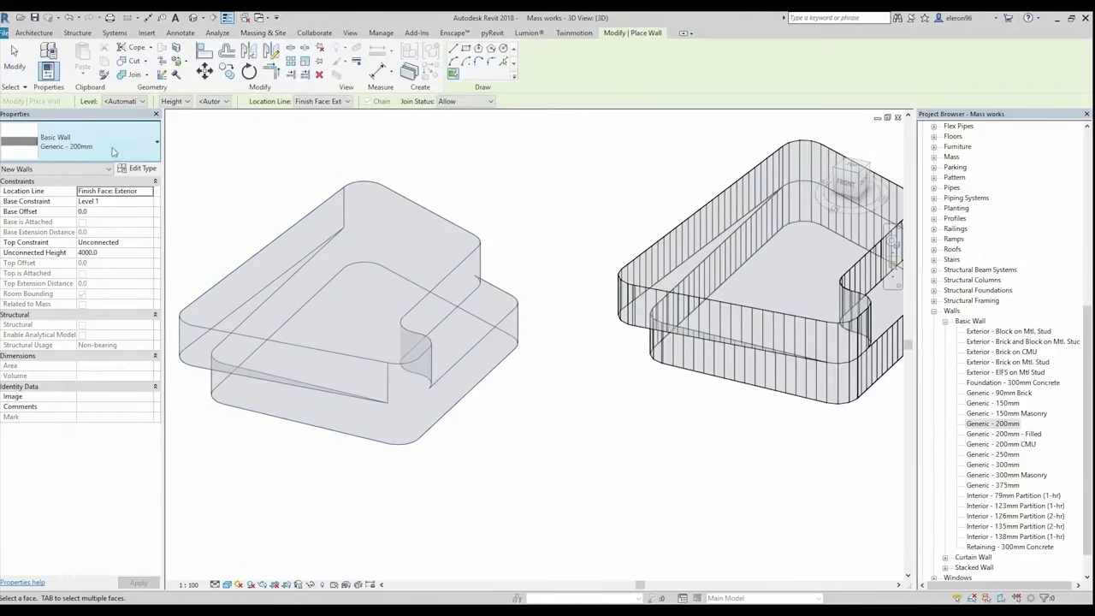
left_click(143, 148)
scroll(152, 278, "down", 3)
scroll(152, 278, "down", 2)
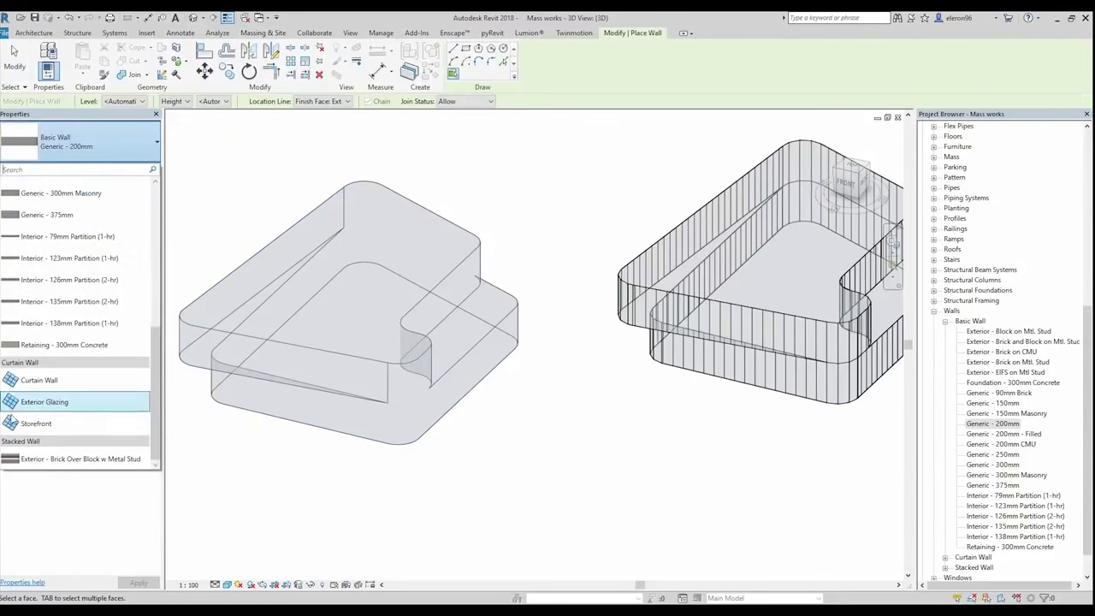
left_click(51, 354)
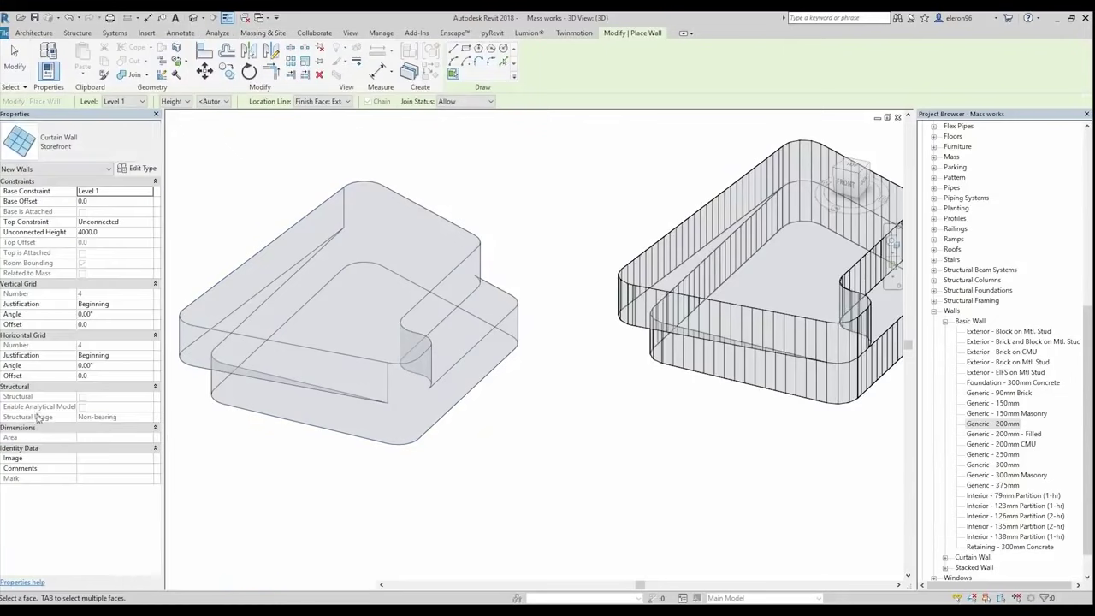
left_click(432, 419)
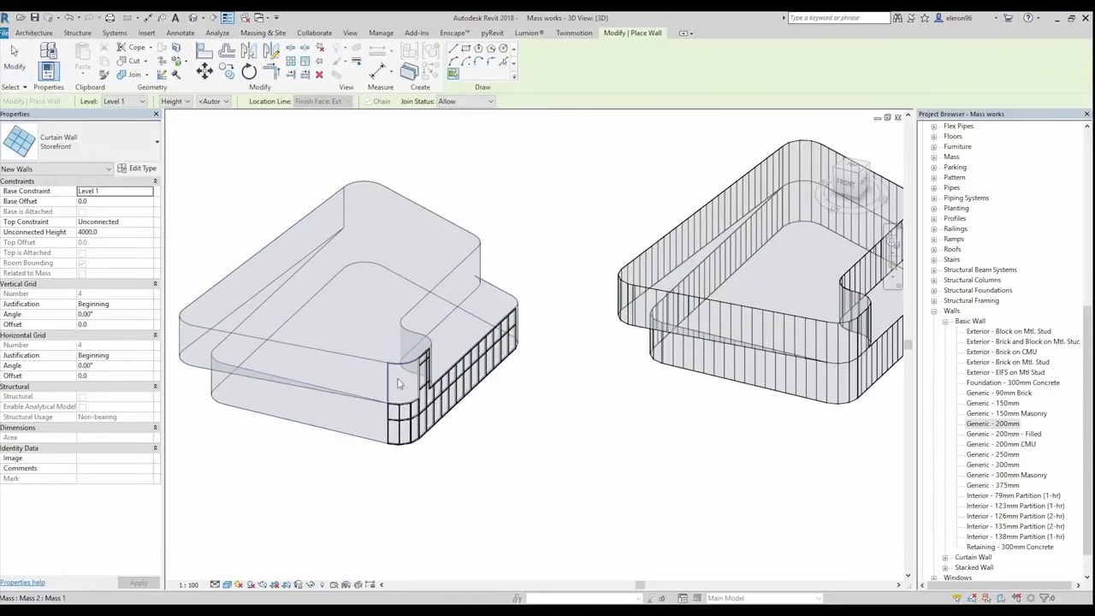
left_click(346, 384)
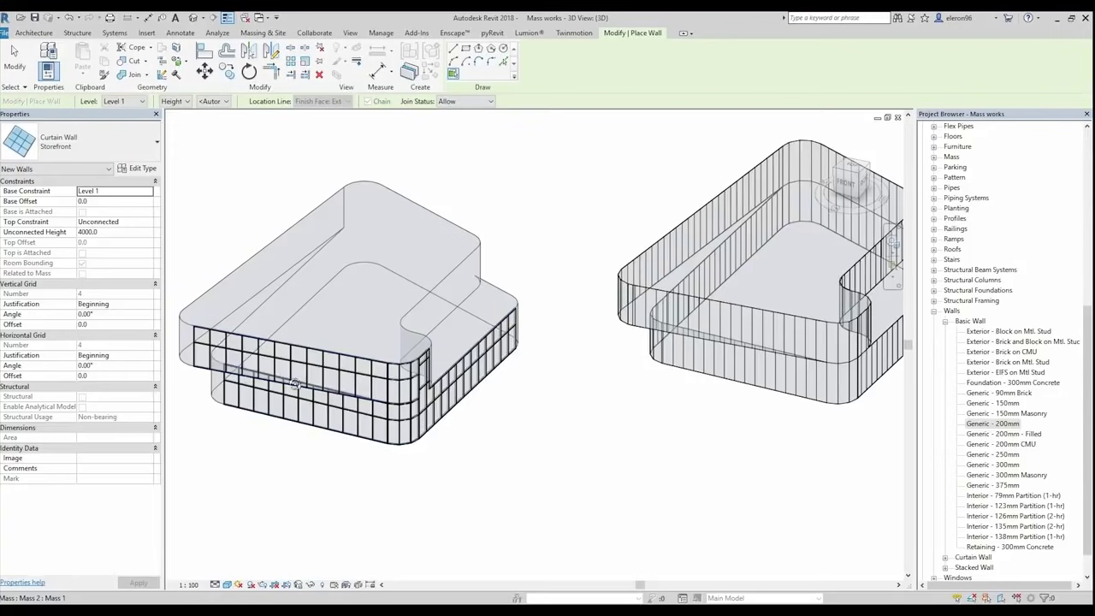
middle_click_drag(346, 384, 443, 395, "shift")
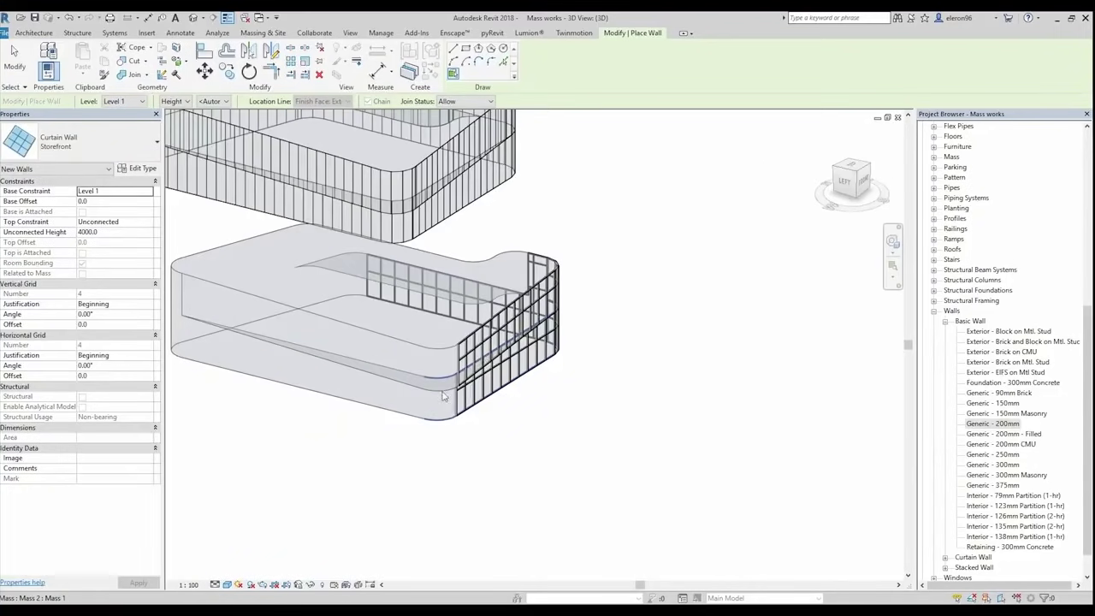
left_click(402, 377)
left_click(532, 378)
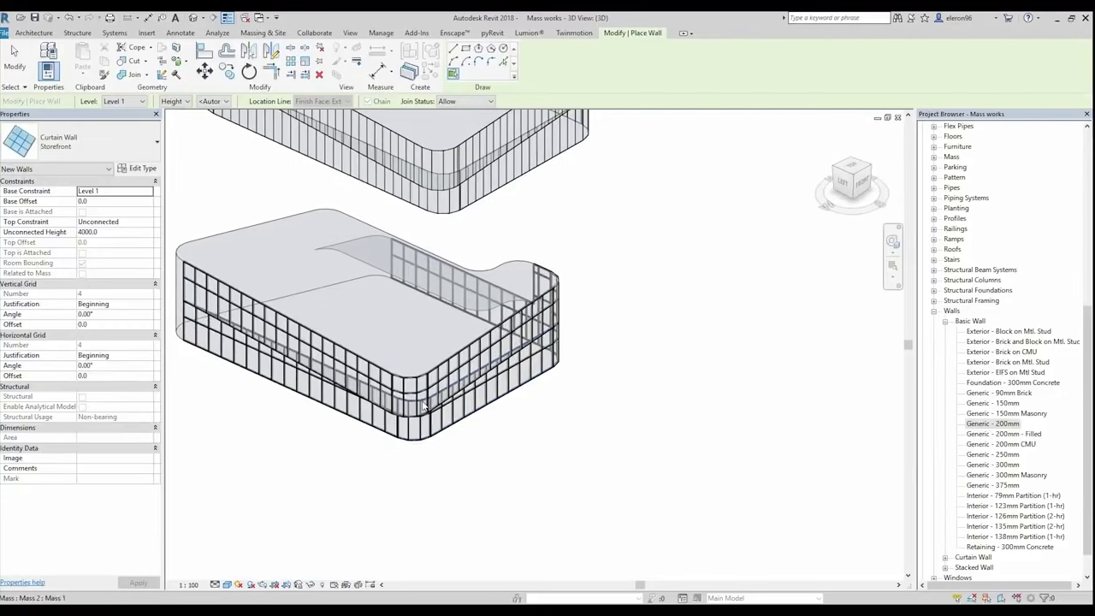
key("Escape")
key("Escape")
Step: Zoom and orbit to inspect the new storefront curtain walls
scroll(418, 400, "up", 2)
scroll(418, 400, "up", 3)
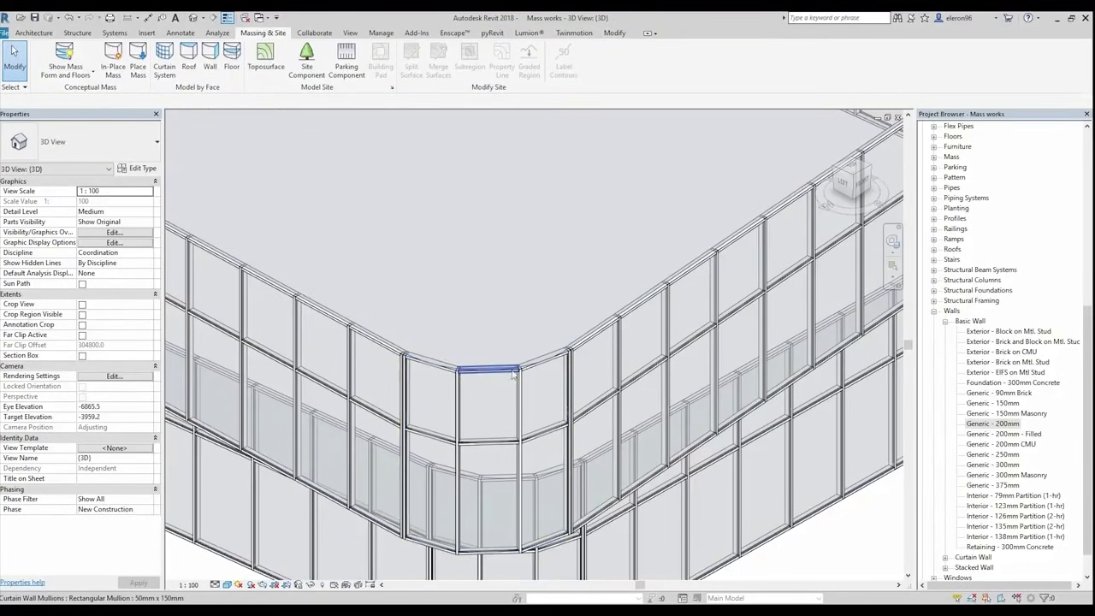
scroll(553, 374, "down", 3)
scroll(552, 374, "down", 3)
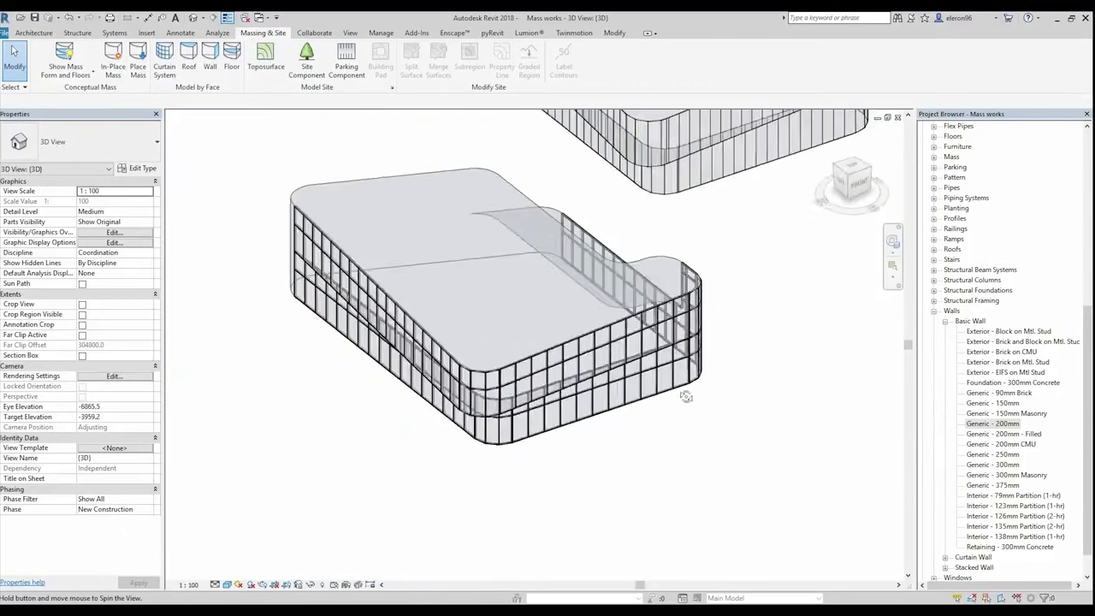
middle_click_drag(553, 374, 685, 417, "shift")
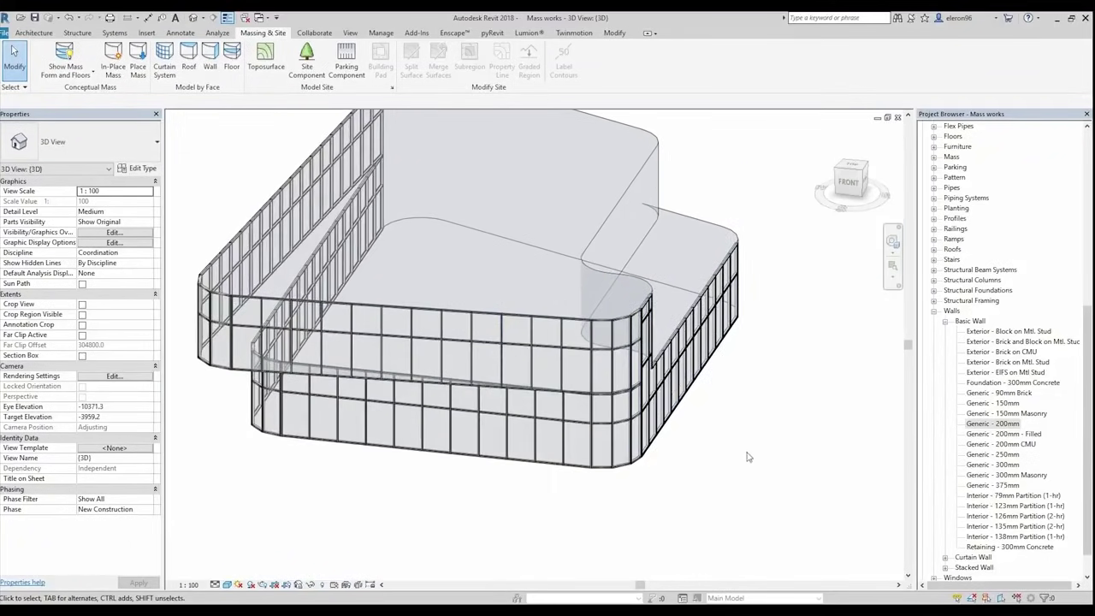
Step: Duplicate the Generic - 200mm basic wall type as a new type named 'Glass Curtain panel'
mouse_move(1086, 428)
left_mouse_down()
mouse_move(1078, 268)
mouse_move(1083, 402)
left_mouse_up()
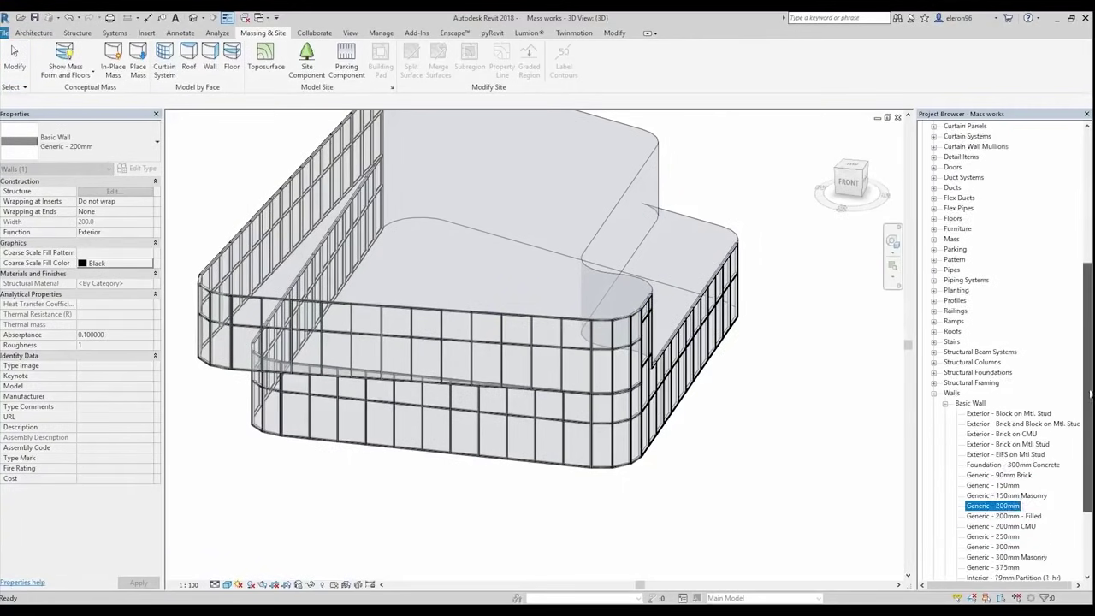
right_click(993, 475)
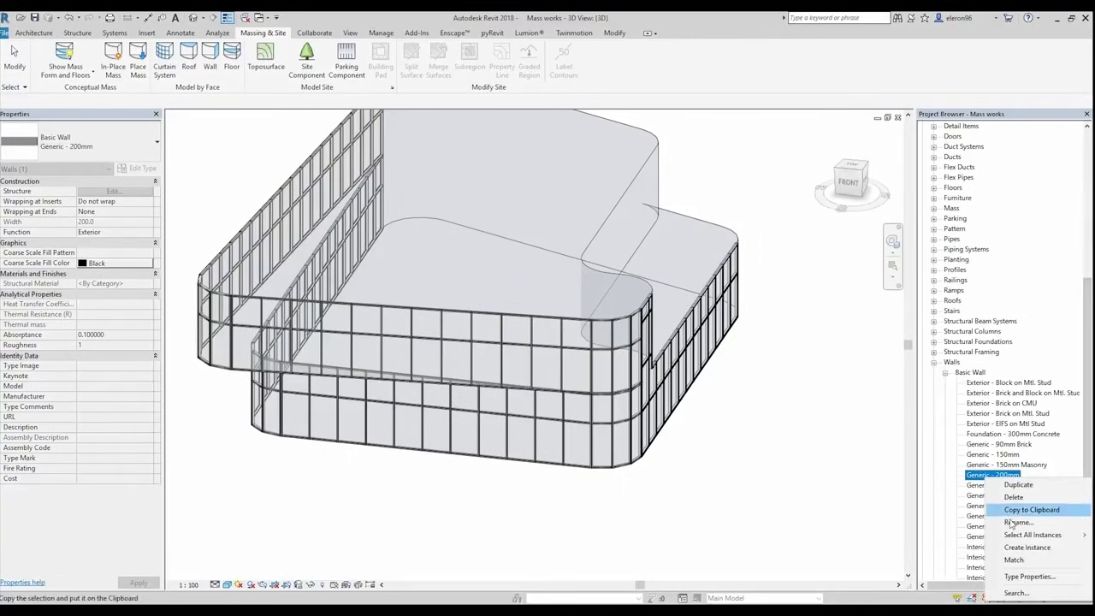
left_click(1018, 577)
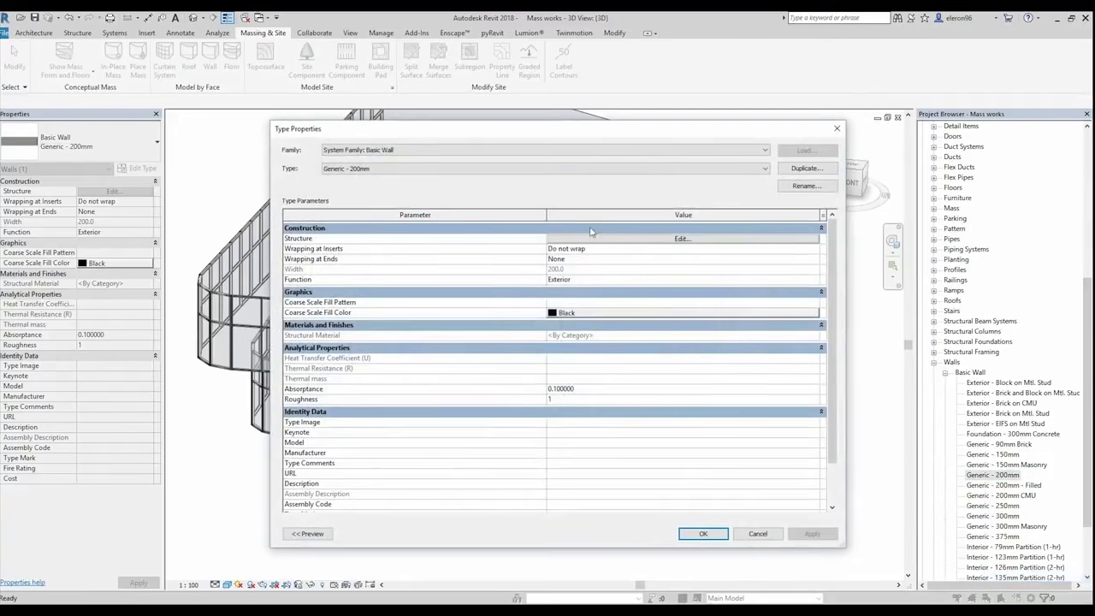
left_click(795, 171)
type("Glass Curtain panel")
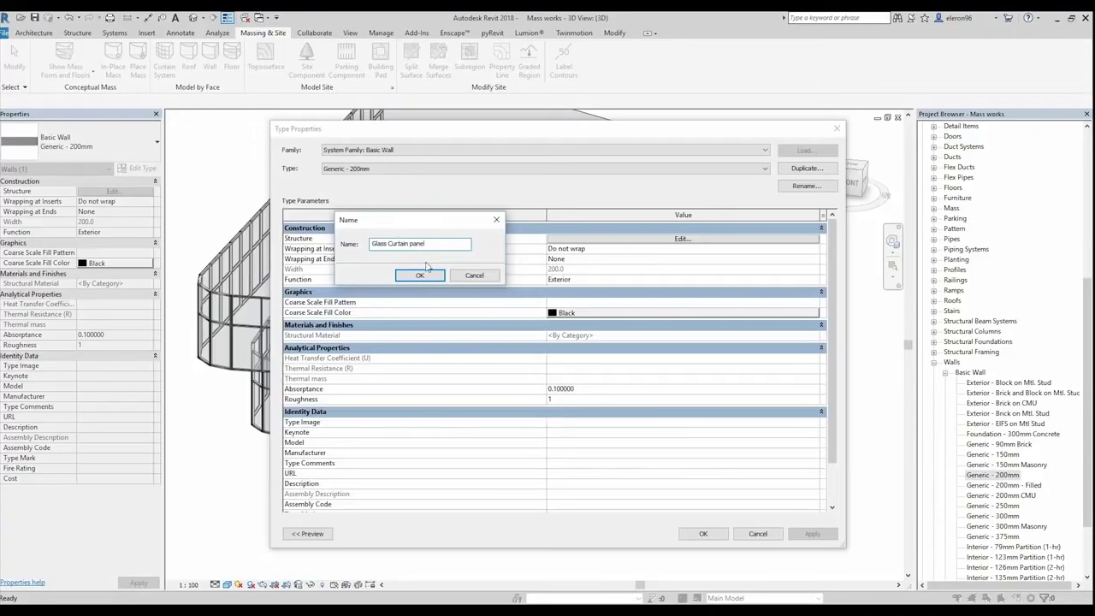
left_click(420, 275)
Step: Set the wall's structure layer to Glass material, 15 mm thick
left_click(680, 240)
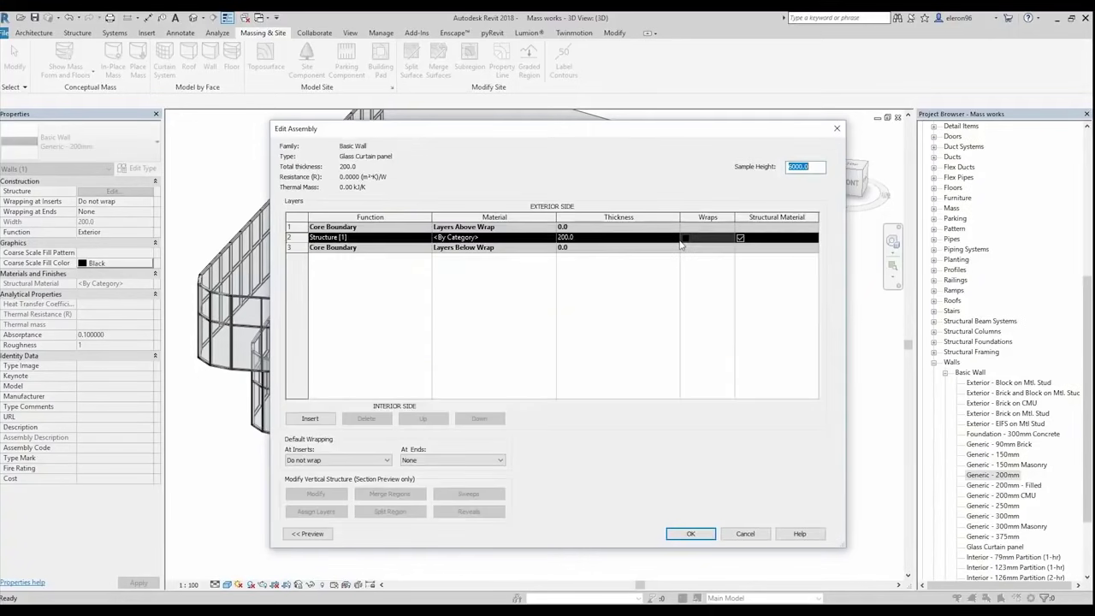
left_click(548, 237)
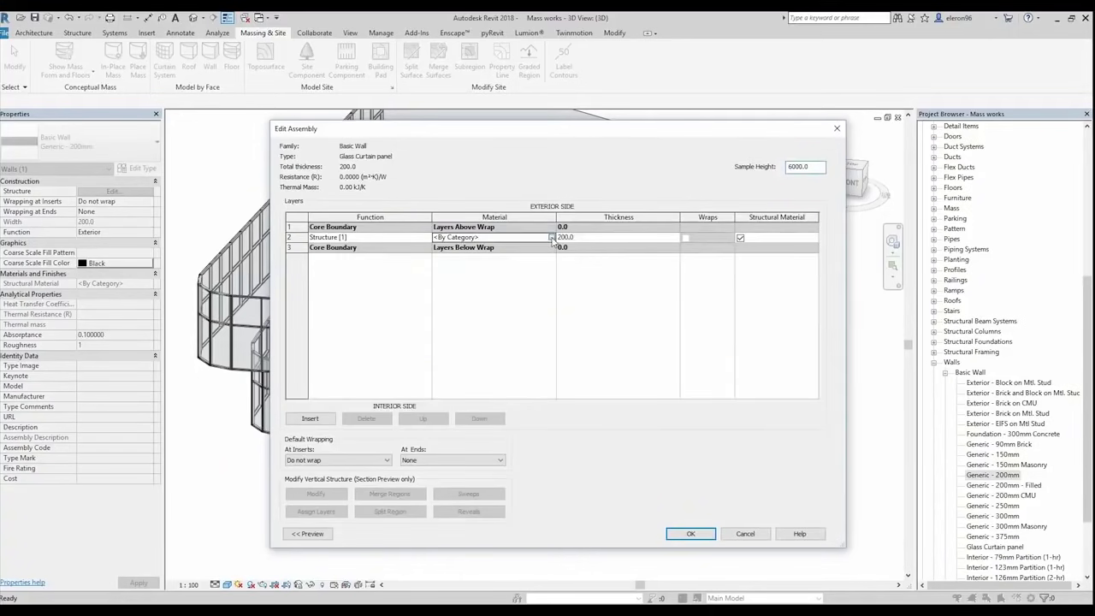
scroll(222, 282, "down", 5)
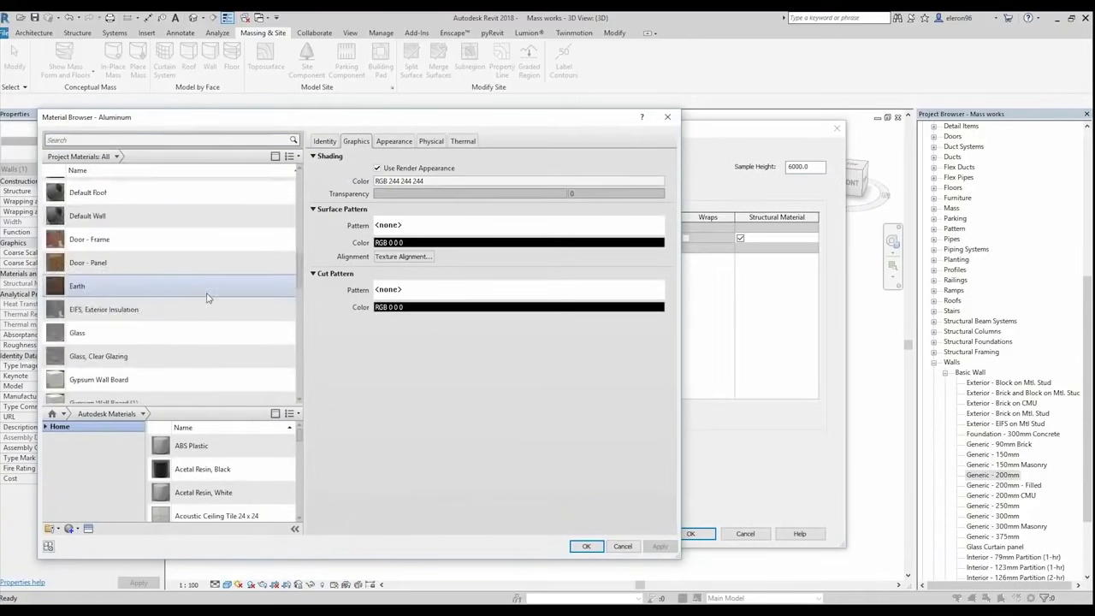
scroll(184, 304, "down", 5)
scroll(156, 310, "down", 5)
scroll(158, 308, "down", 5)
scroll(157, 308, "up", 3)
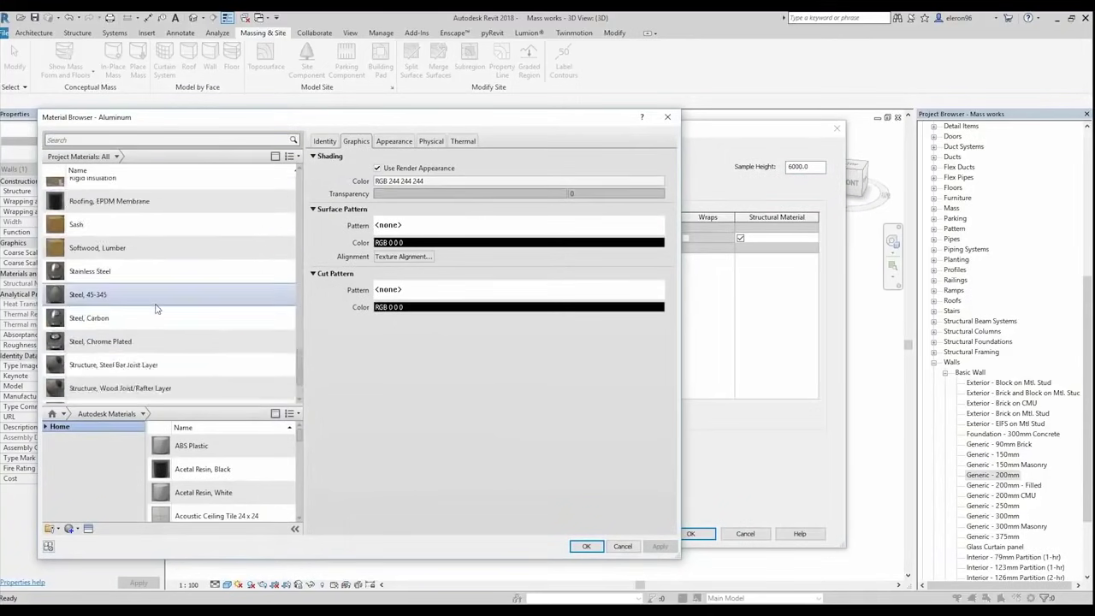
scroll(158, 306, "up", 3)
scroll(137, 306, "up", 3)
scroll(126, 304, "up", 3)
left_click(101, 242)
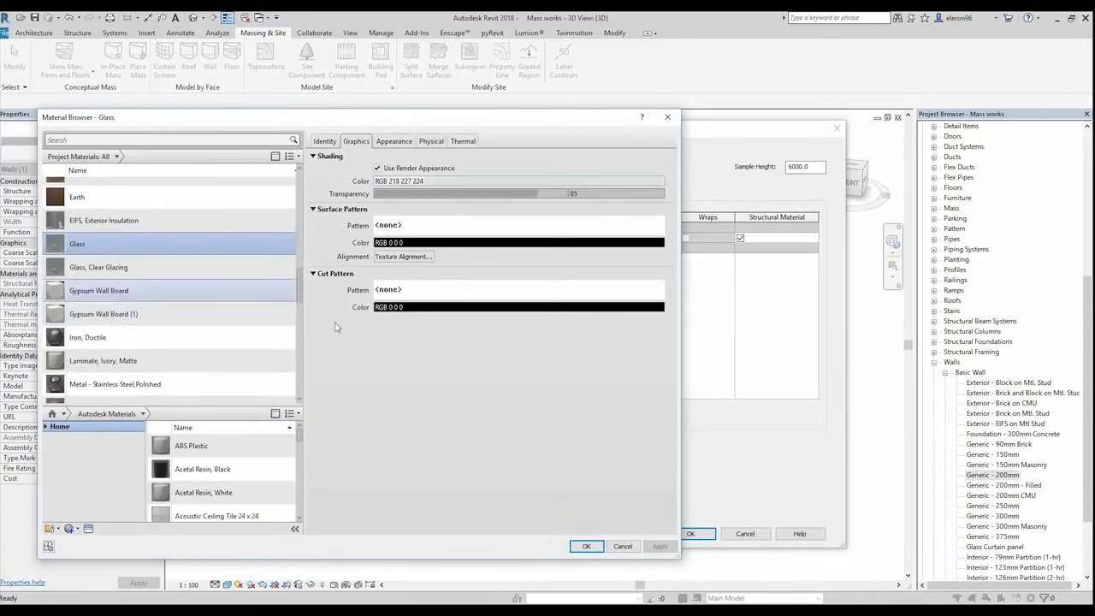
left_click(586, 546)
left_click(610, 240)
type("15")
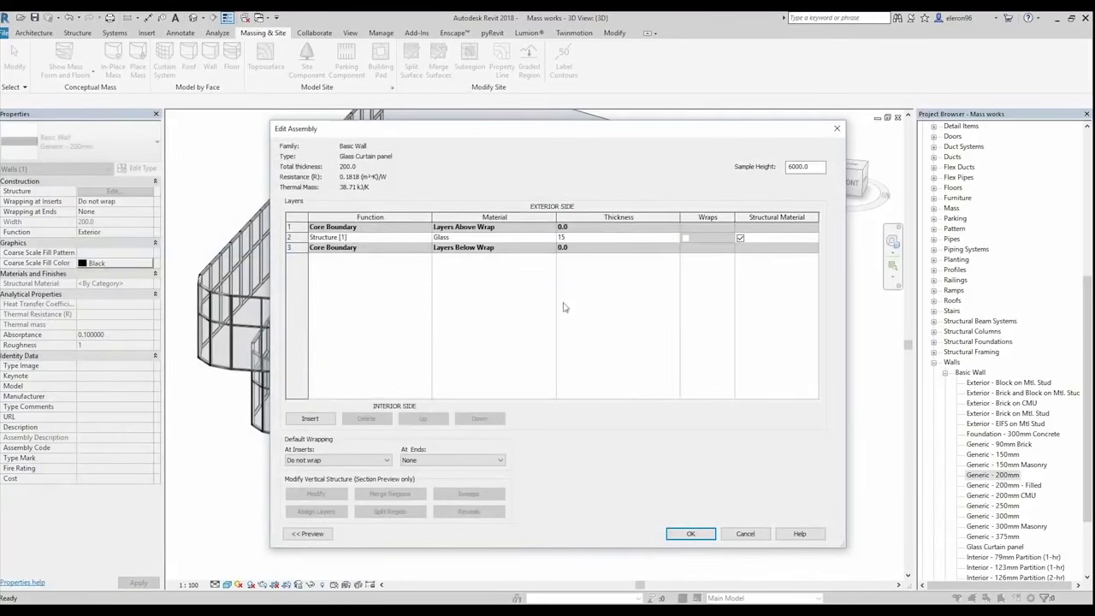
key("Return")
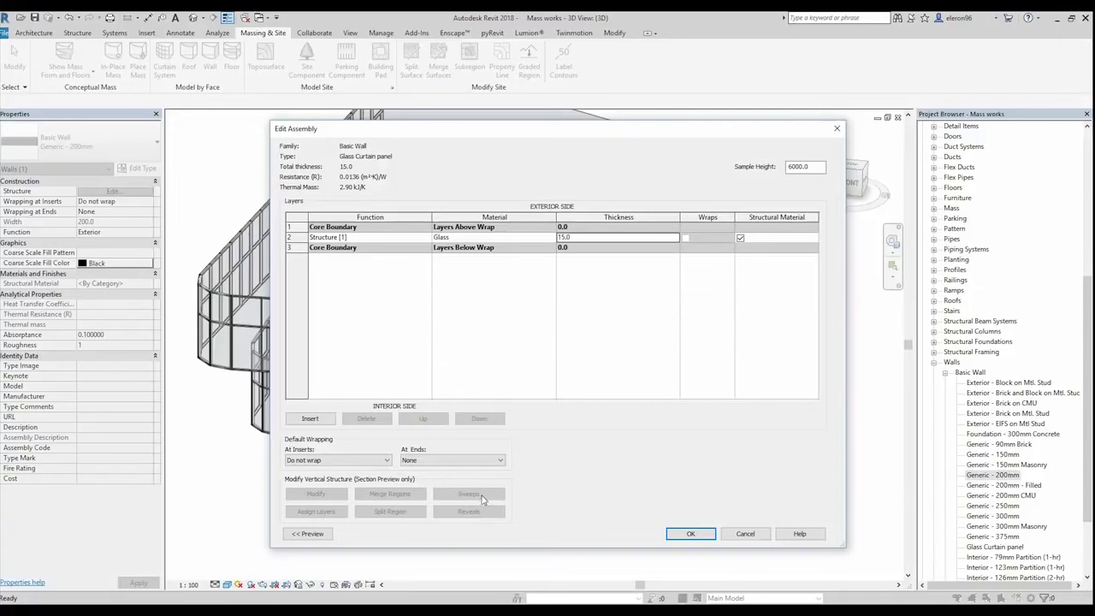
Step: Preview the wall in section, add an Aluminum wall sweep, and accept the structure
left_click(308, 534)
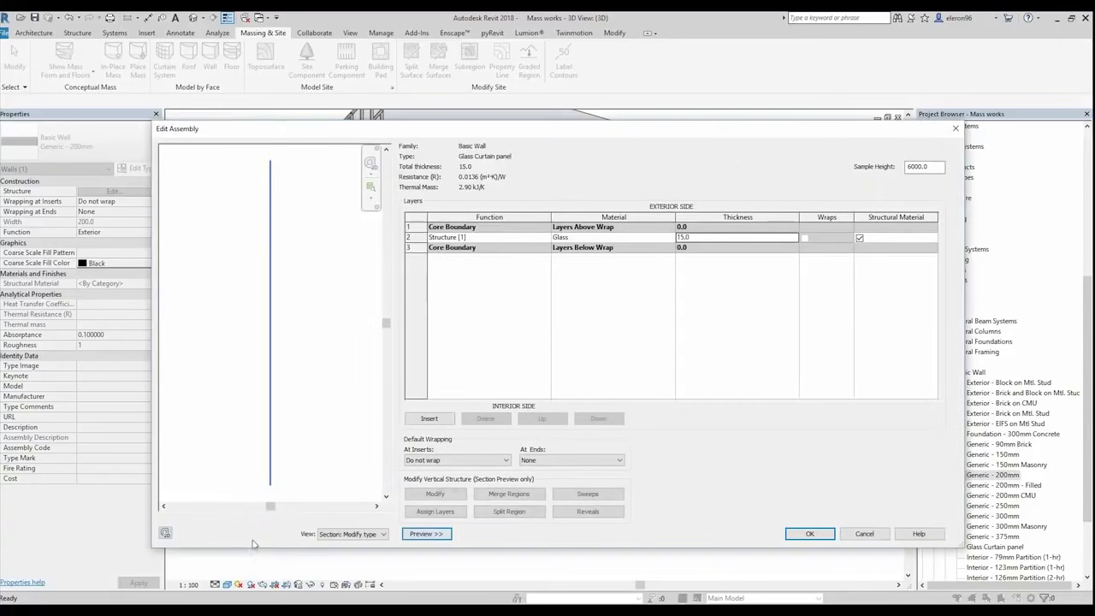
left_click(351, 533)
left_click(366, 552)
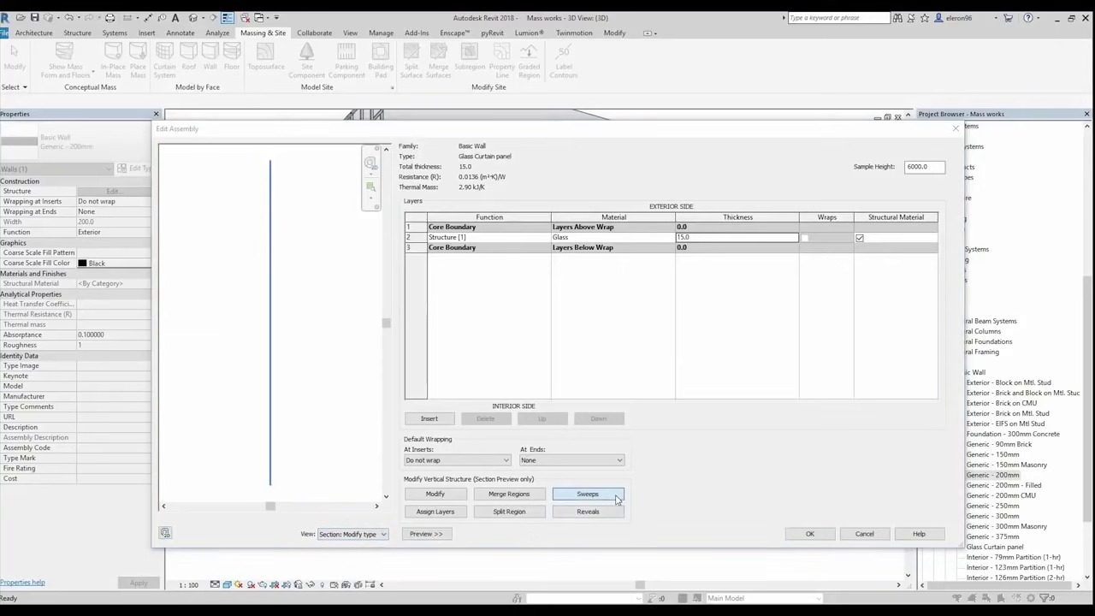
left_click(615, 493)
left_click(366, 346)
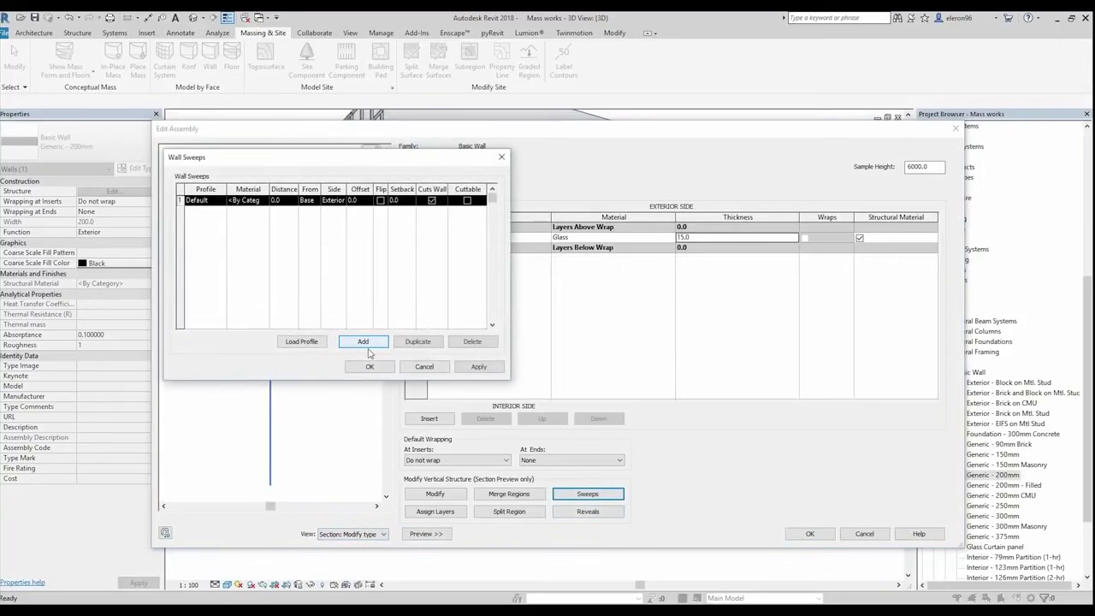
left_click(265, 203)
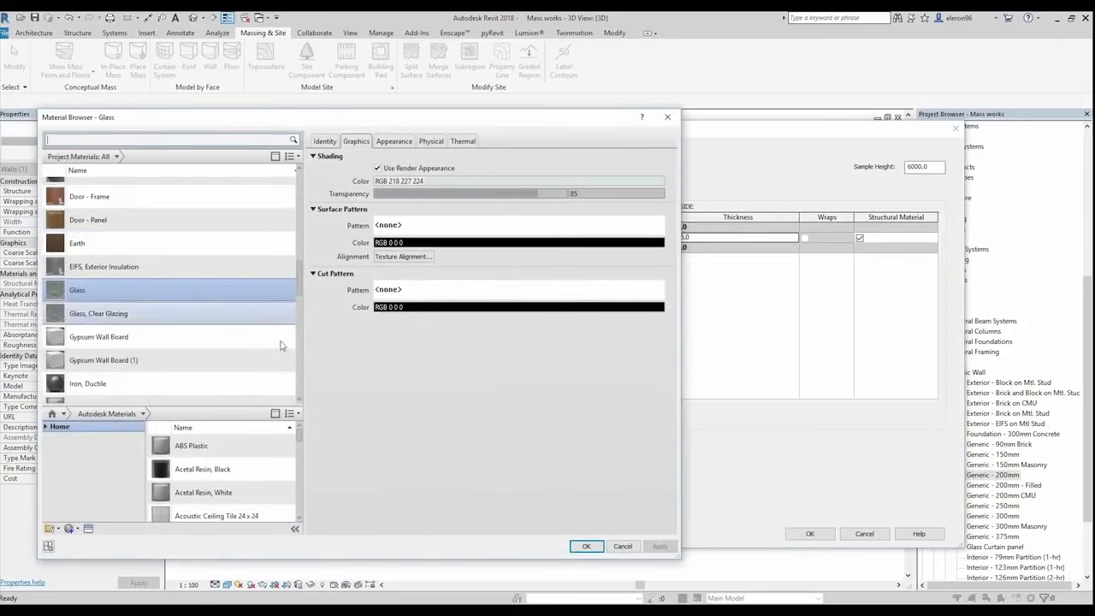
left_click_drag(301, 286, 301, 192)
left_click(111, 236)
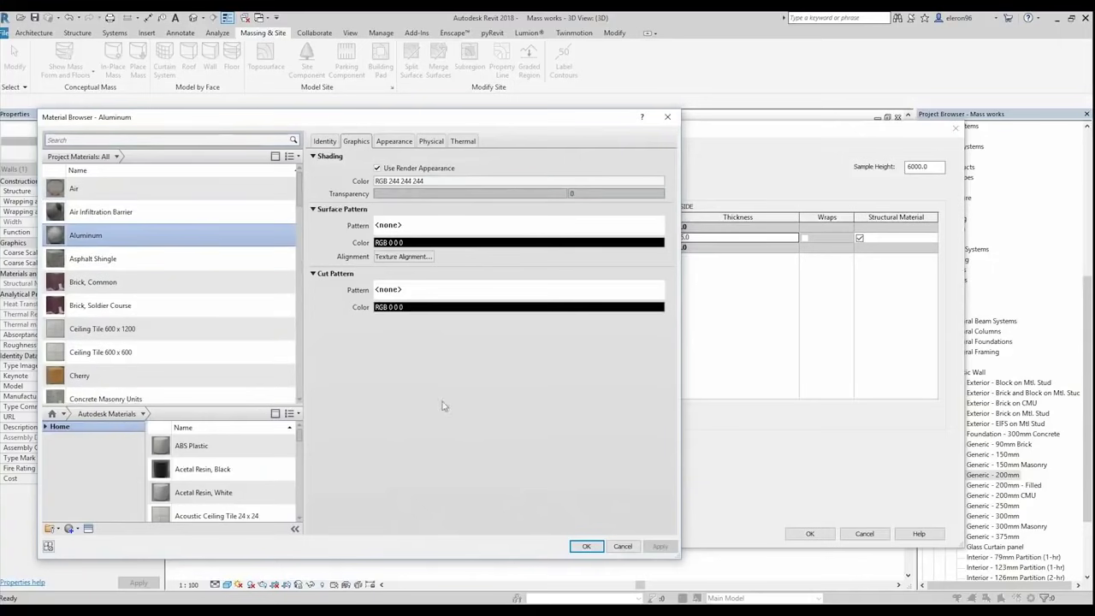
left_click(586, 546)
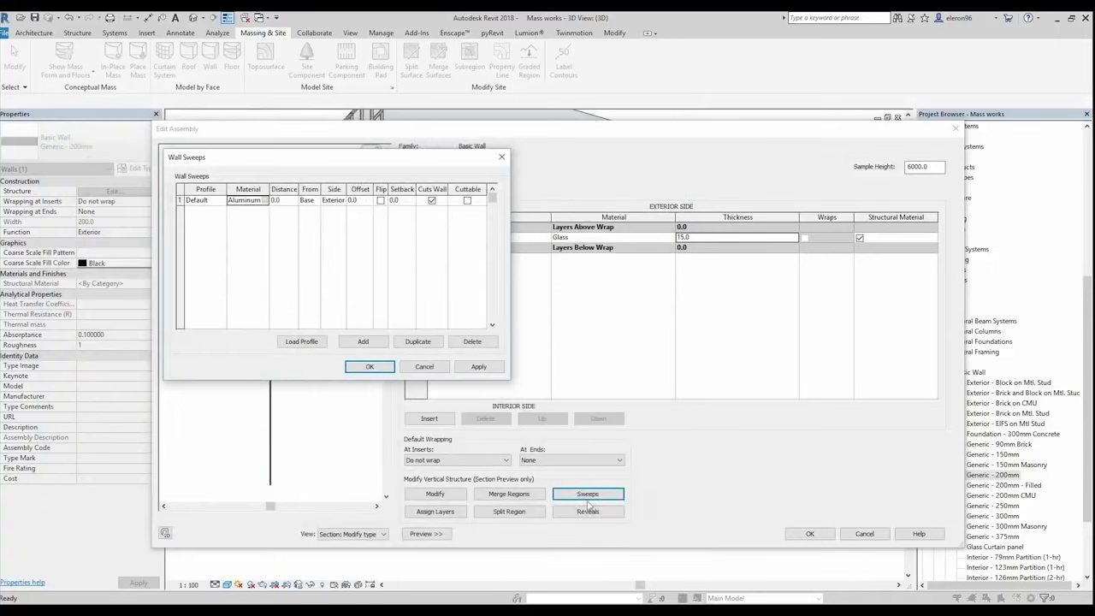
left_click(370, 366)
left_click(809, 534)
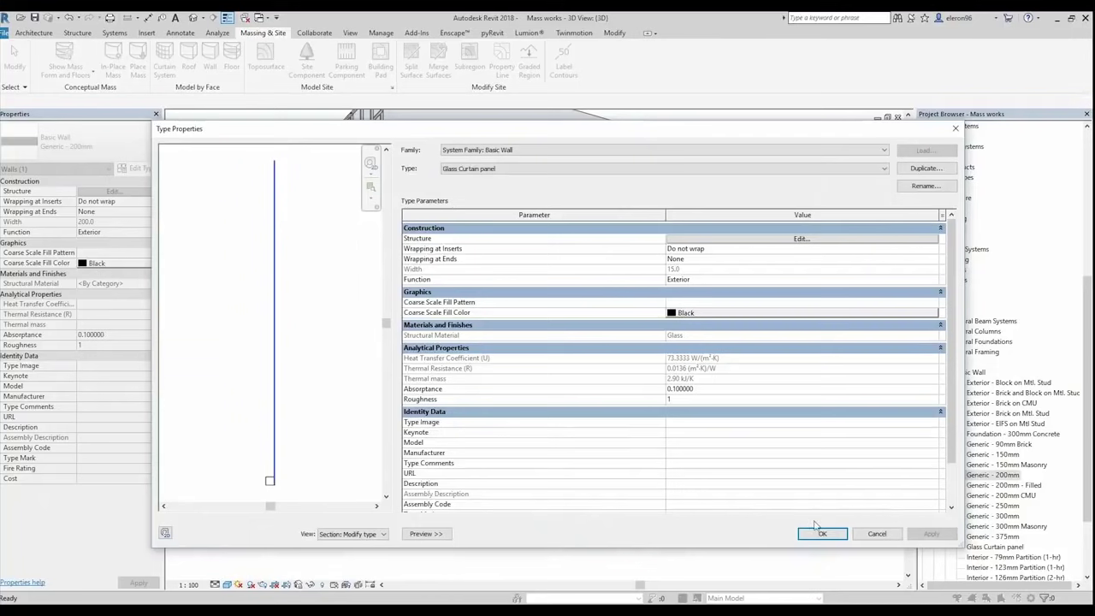
Step: Save the new wall type and open the Storefront curtain wall's type properties
left_click(723, 465)
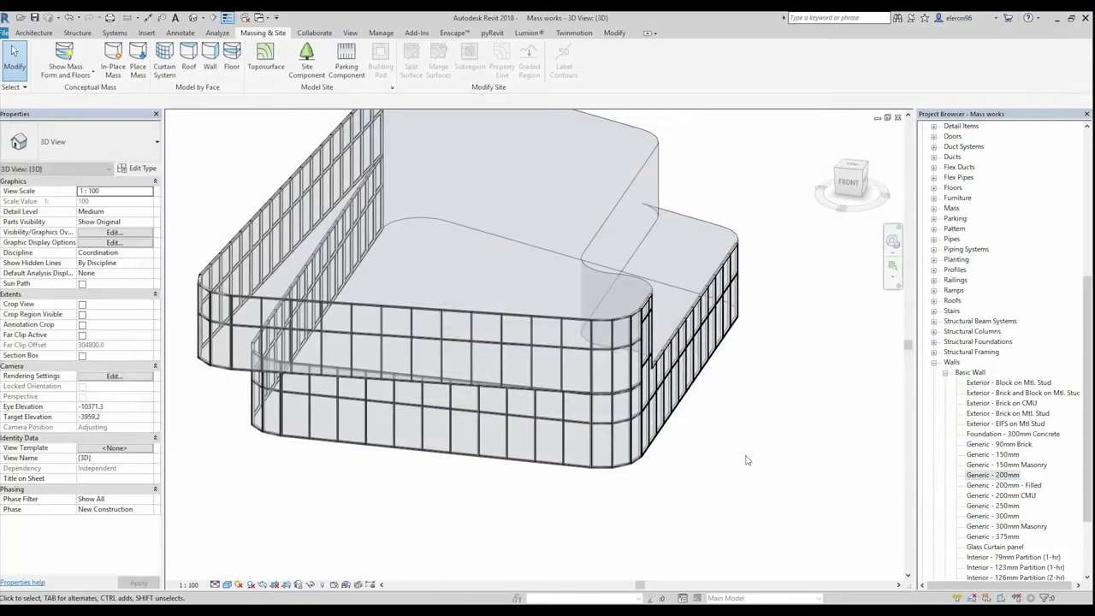
middle_click_drag(723, 465, 599, 333, "shift")
left_click(556, 343)
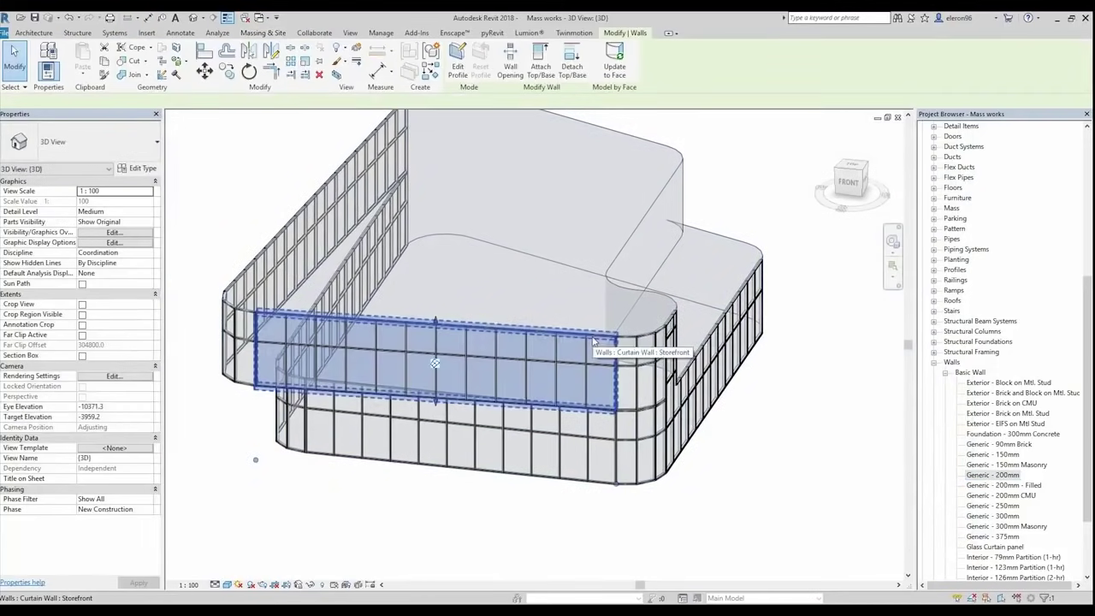
left_click(142, 168)
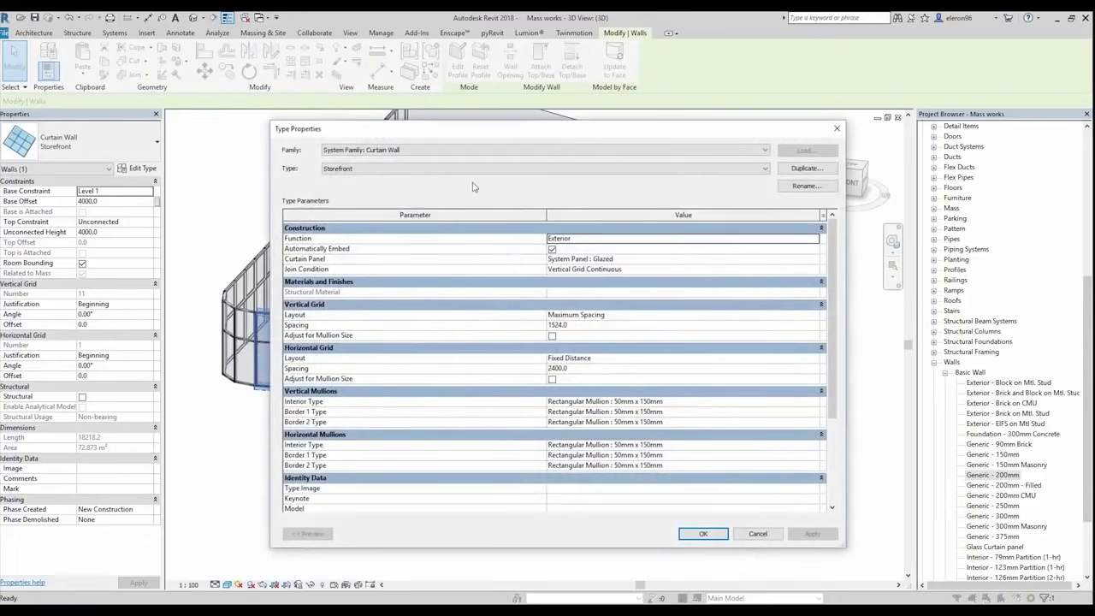
left_click(633, 171)
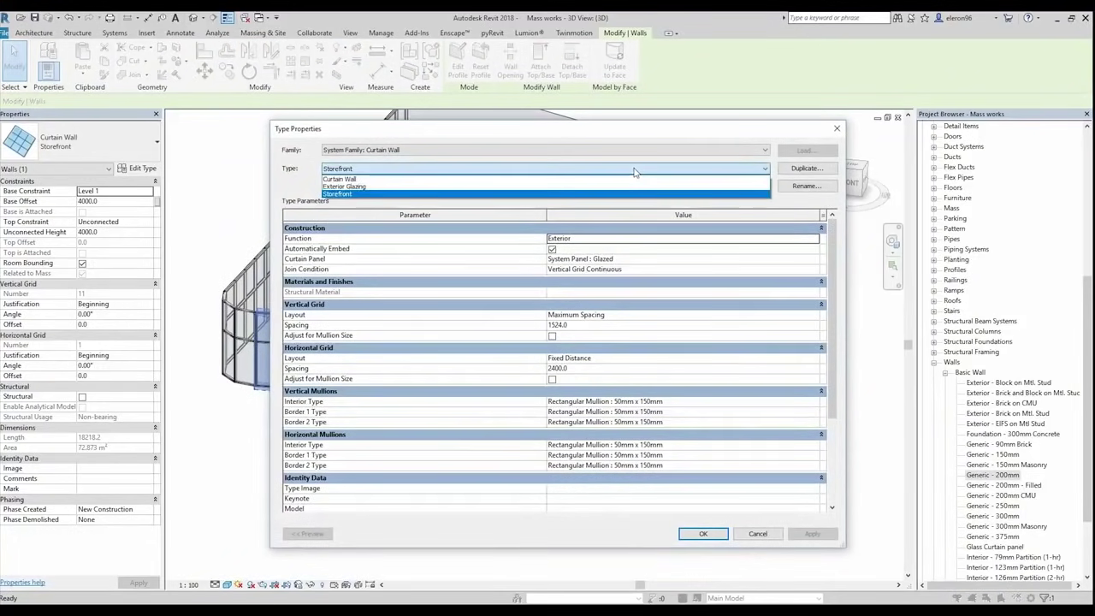
left_click(634, 172)
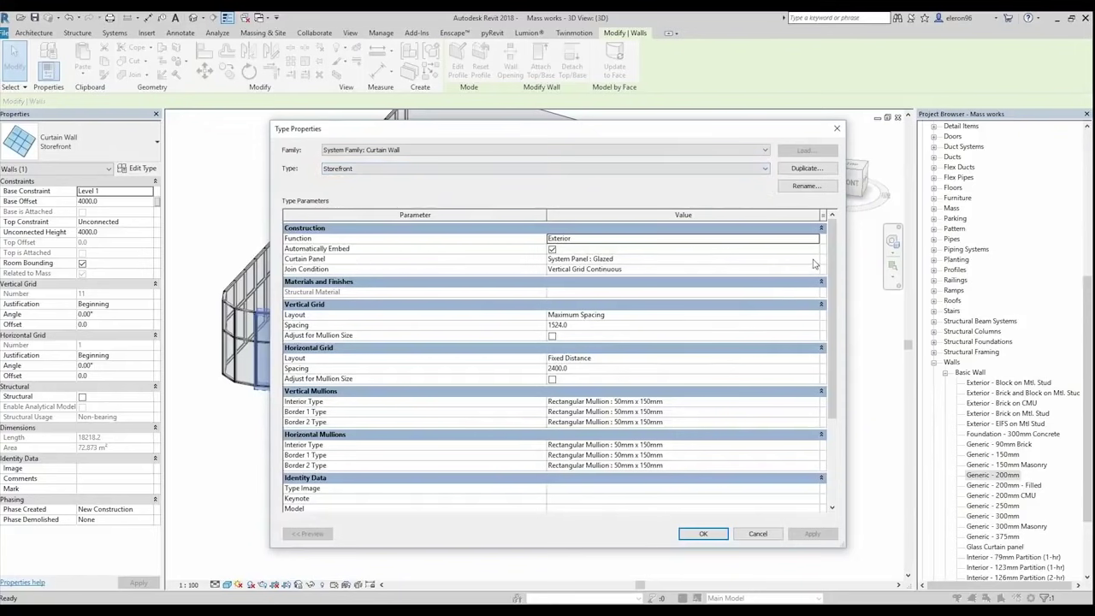
Step: Set the Storefront curtain panel to Basic Wall: Glass Curtain panel
left_click(813, 262)
left_click(815, 262)
scroll(714, 304, "up", 3)
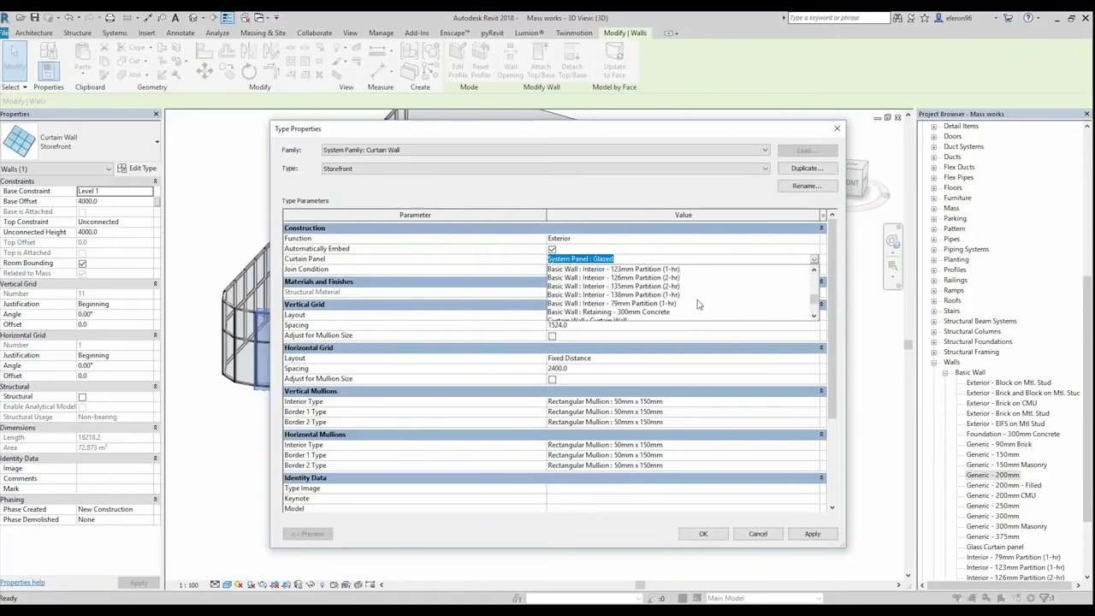
scroll(697, 304, "down", 1)
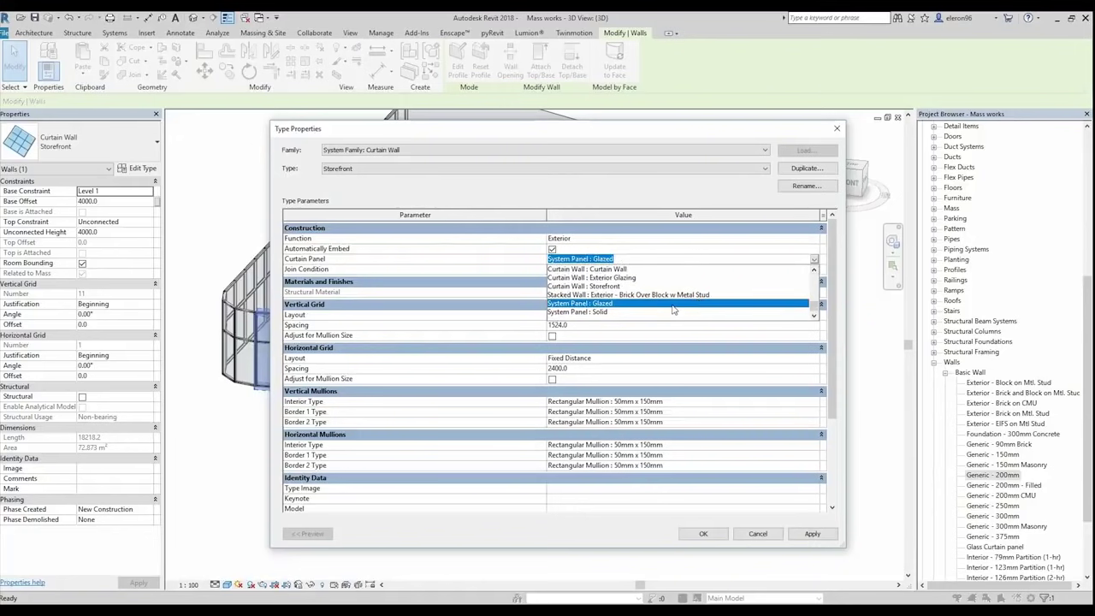
scroll(673, 310, "up", 3)
scroll(673, 310, "up", 4)
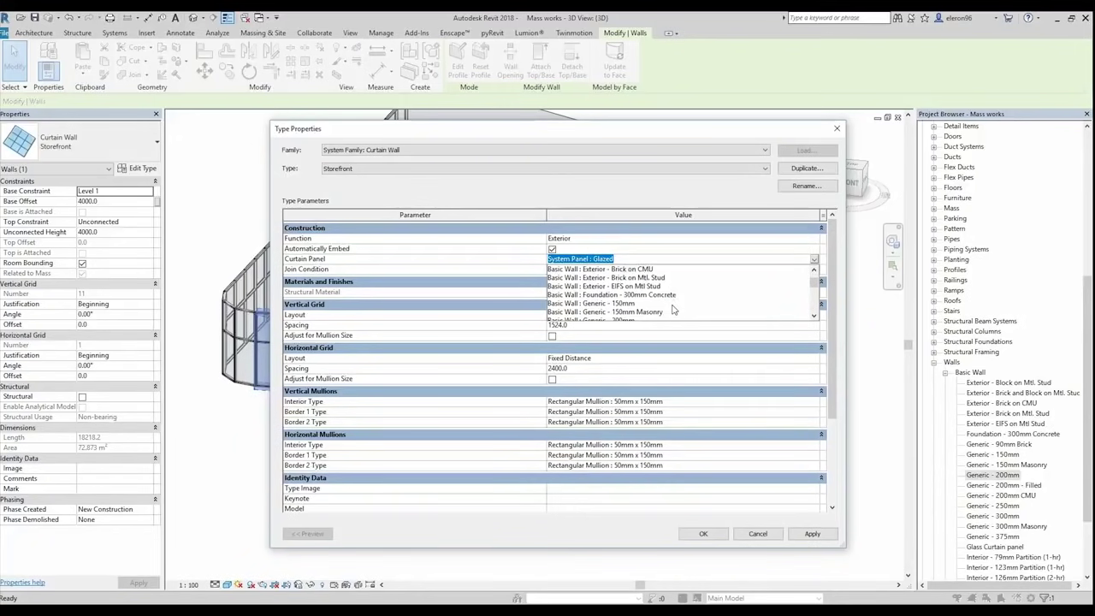
scroll(631, 274, "down", 2)
scroll(627, 282, "down", 2)
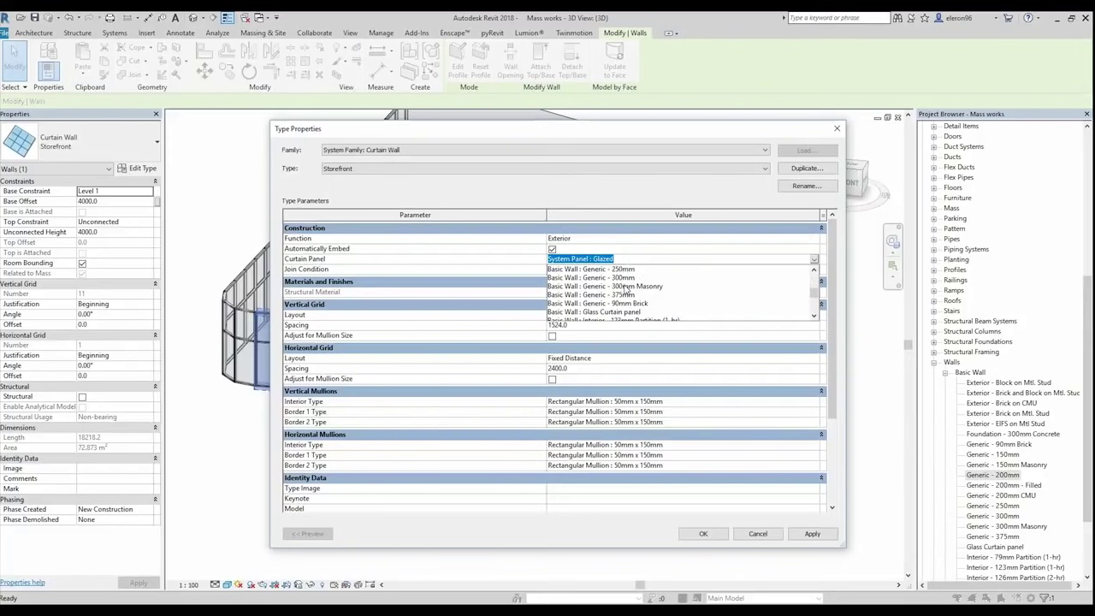
scroll(627, 288, "down", 2)
scroll(628, 289, "down", 1)
scroll(629, 290, "up", 1)
left_click(628, 287)
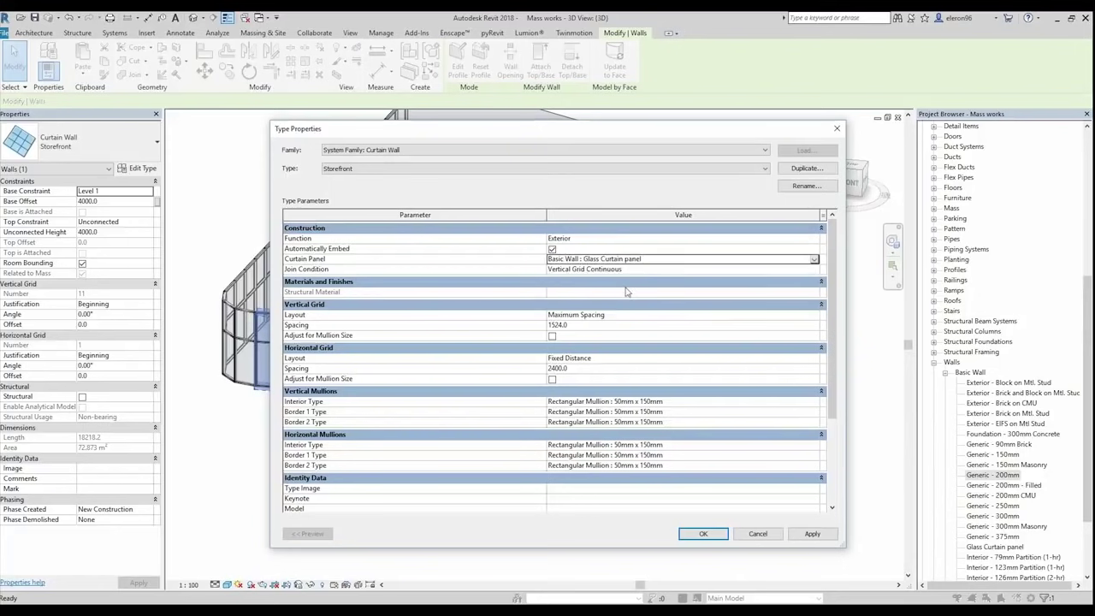
Step: Set the horizontal Interior, Border 1 and Border 2 mullions to None and apply
left_click(817, 447)
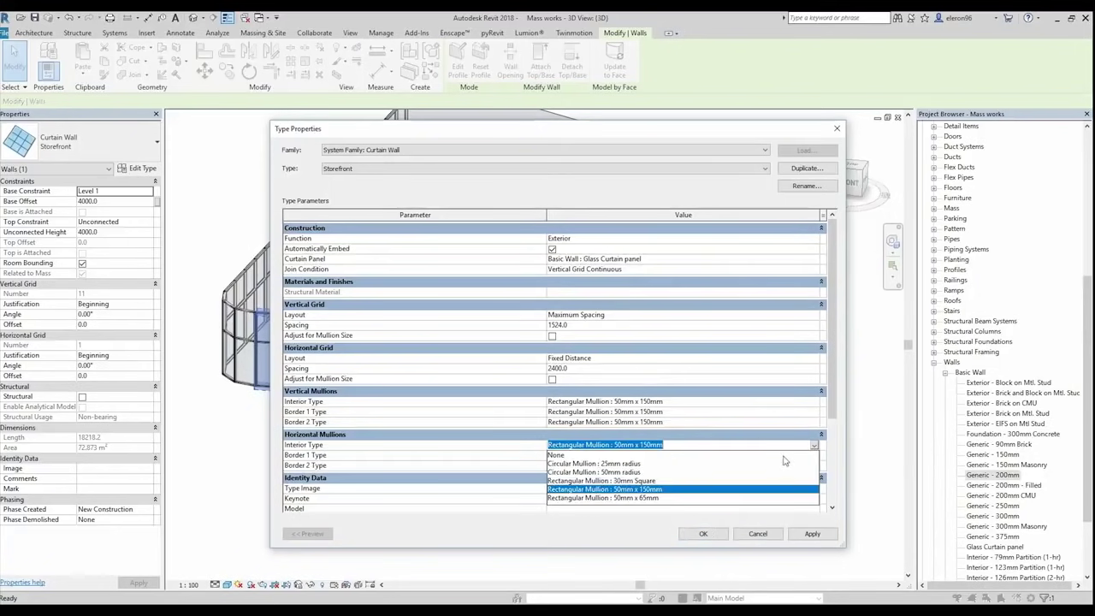
left_click(775, 455)
left_click(814, 456)
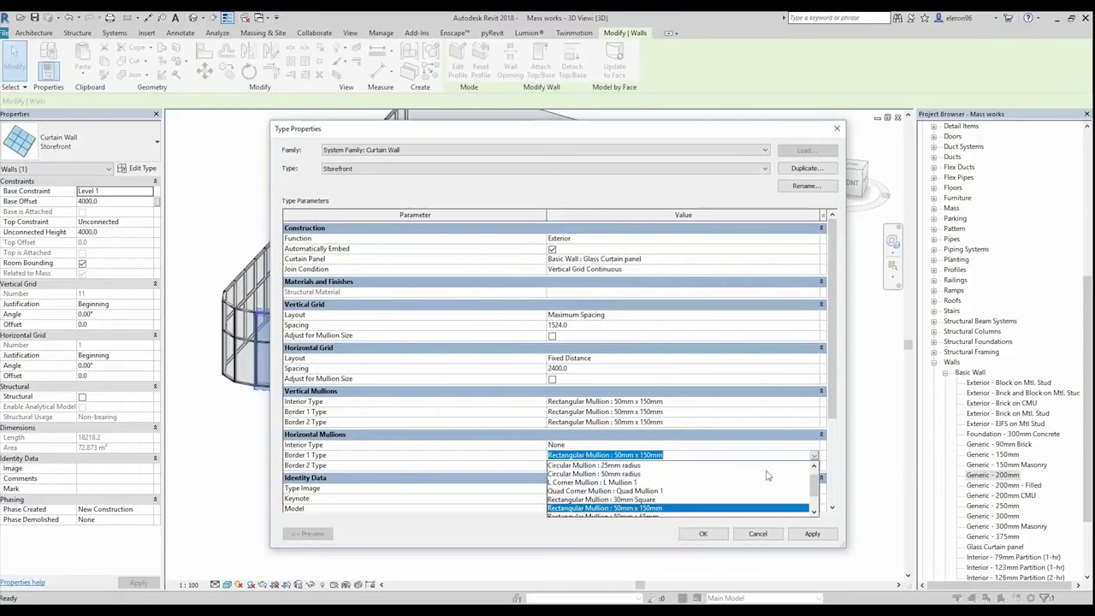
scroll(710, 469, "up", 2)
left_click(711, 466)
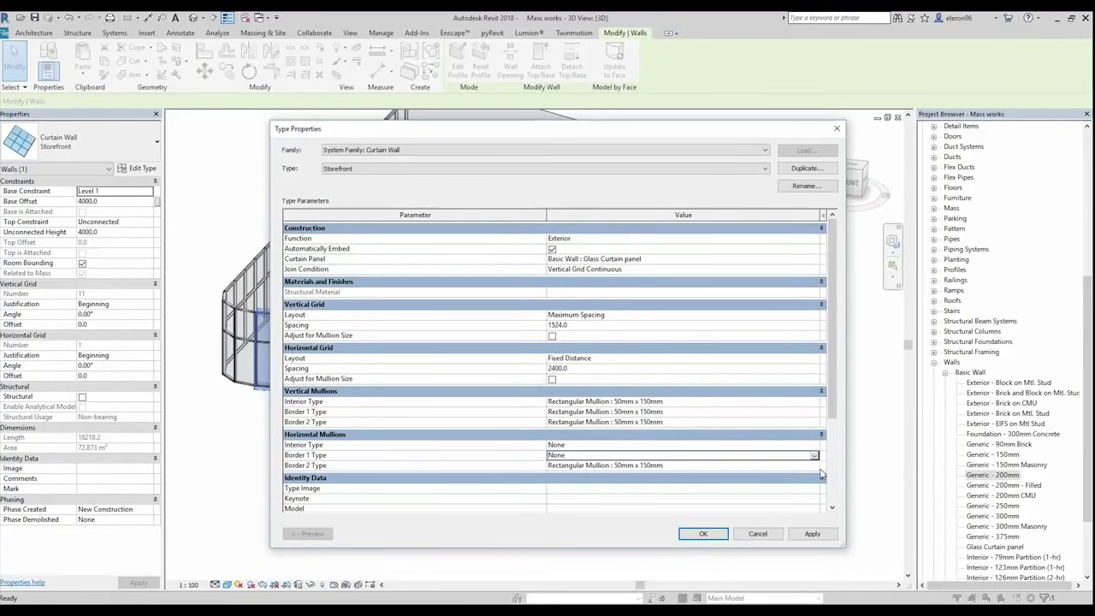
left_click(813, 467)
scroll(657, 476, "up", 2)
left_click(658, 476)
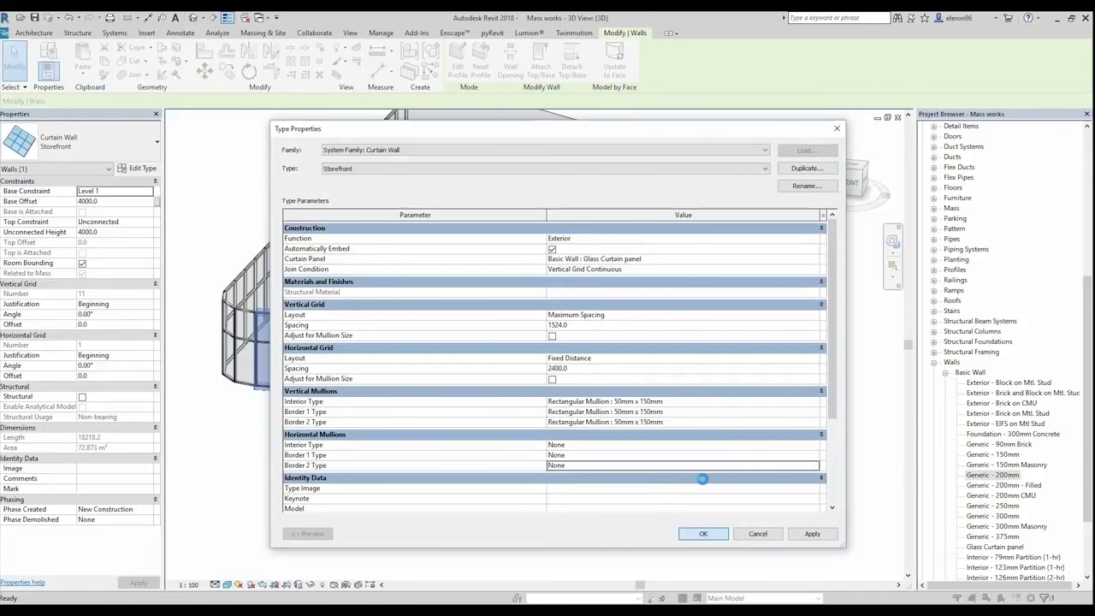
left_click(703, 533)
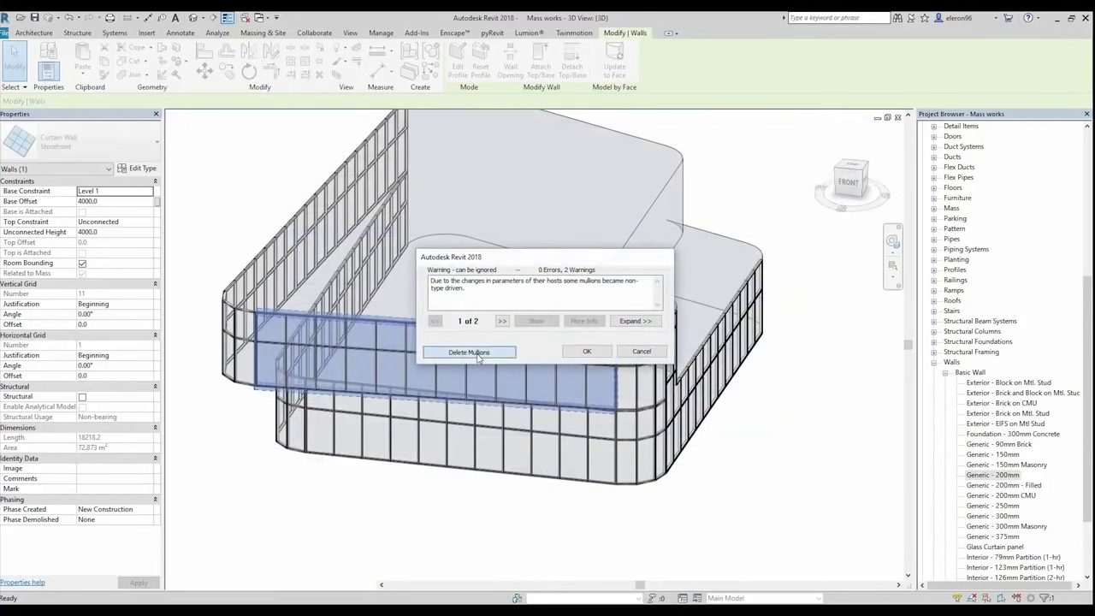
Step: Delete the flagged mullions from the warning and orbit to inspect the curtain walls
left_click(475, 352)
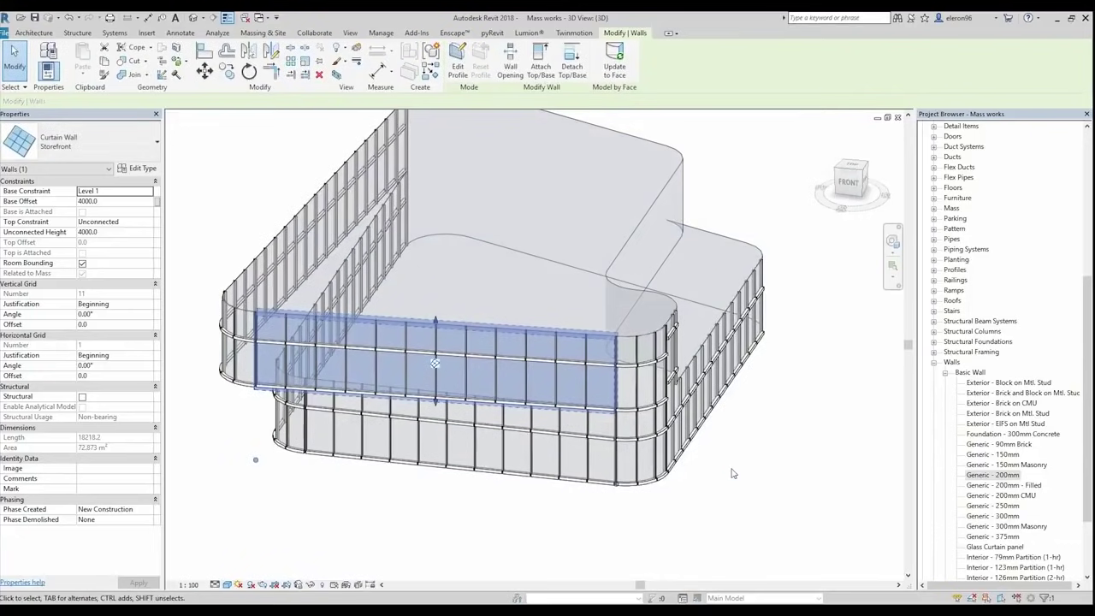
scroll(714, 443, "up", 3)
scroll(650, 393, "up", 2)
mouse_move(629, 377)
middle_mouse_down("shift")
mouse_move(746, 410)
mouse_move(691, 372)
mouse_move(726, 477)
mouse_move(675, 432)
middle_mouse_up("shift")
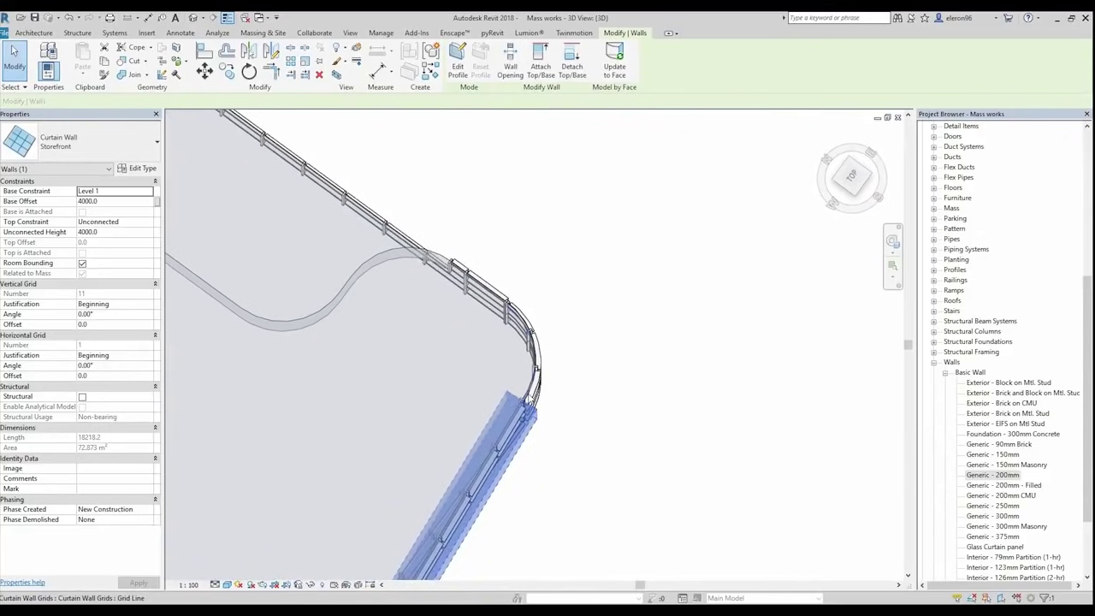
mouse_move(623, 411)
middle_mouse_down("shift")
mouse_move(499, 328)
mouse_move(514, 402)
mouse_move(548, 462)
middle_mouse_up("shift")
scroll(582, 479, "up", 3)
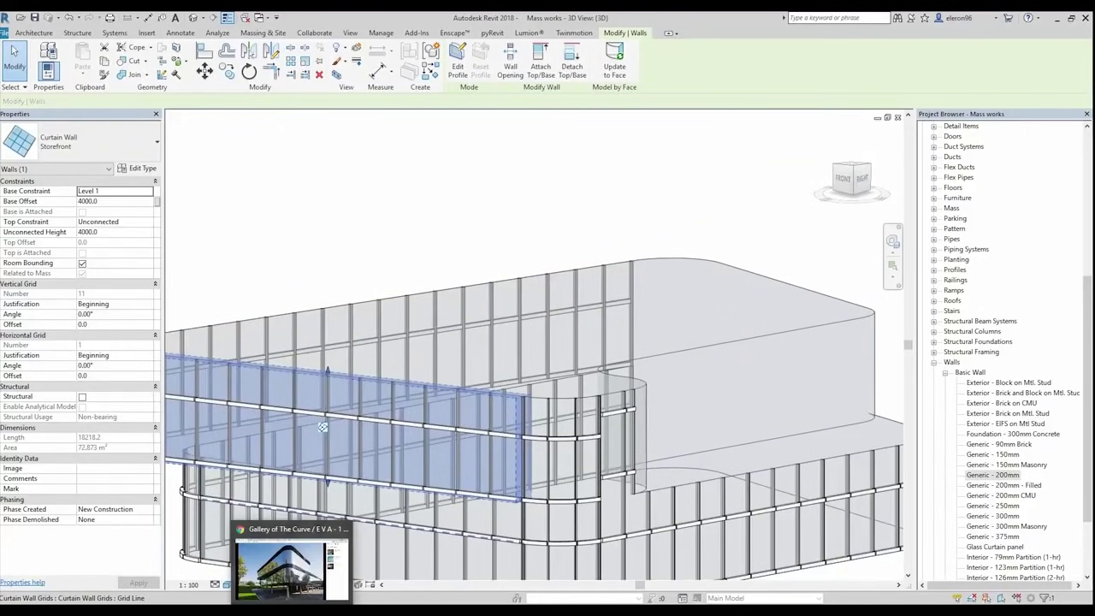
Step: Compare the model with the ArchDaily reference photo in Chrome, then return to Revit
left_click(290, 569)
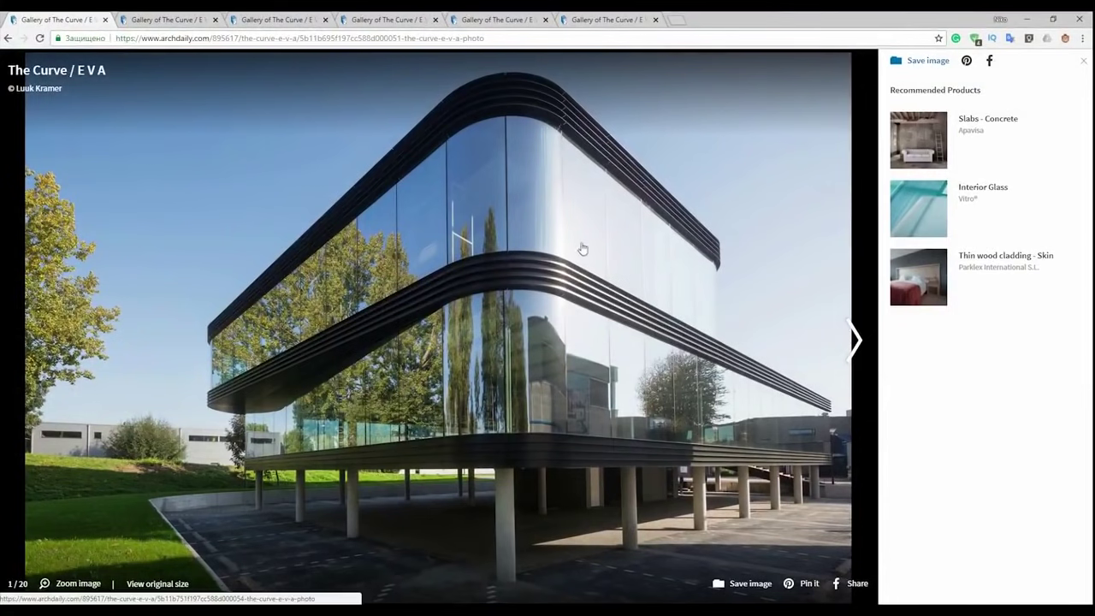
left_click(1027, 19)
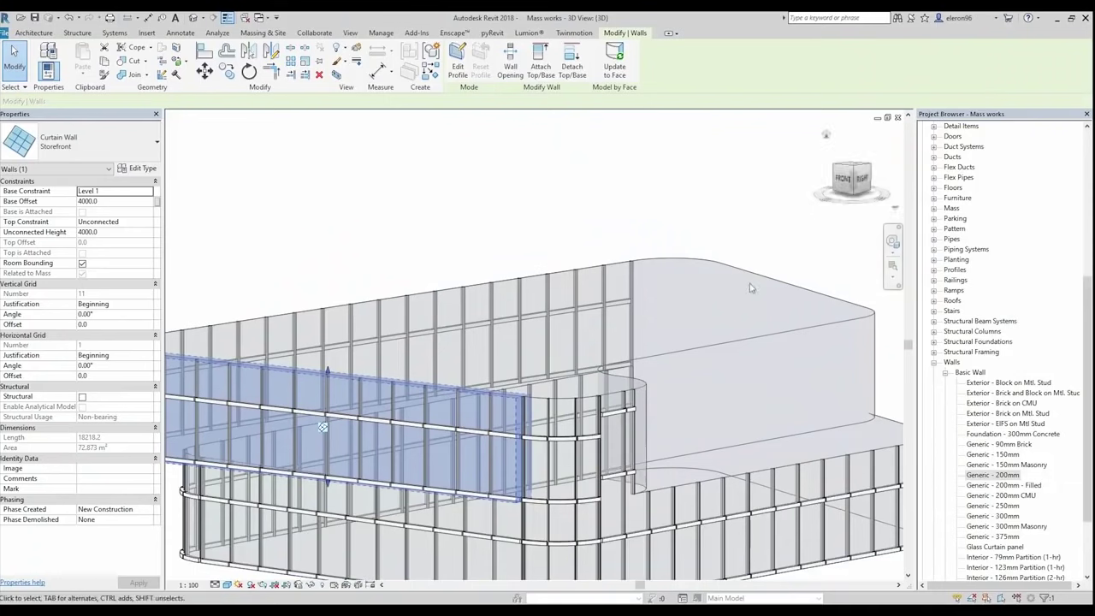
mouse_move(750, 283)
middle_mouse_down("shift")
mouse_move(511, 323)
mouse_move(525, 294)
middle_mouse_up("shift")
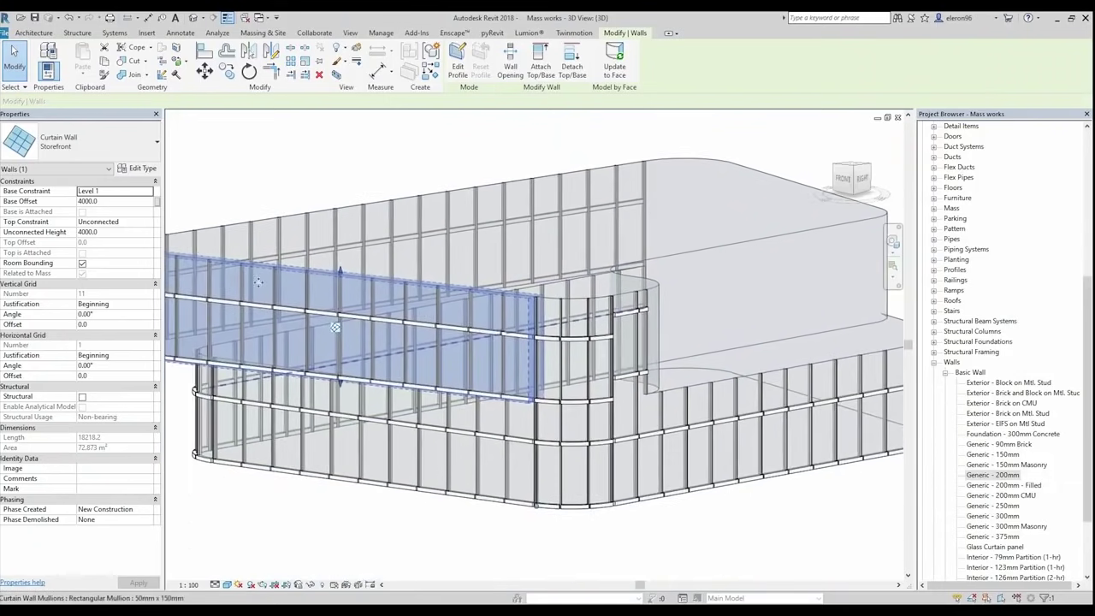
Step: Enter 4000 as the Storefront vertical grid spacing and review the result in 3D
left_click(142, 169)
left_click(580, 330)
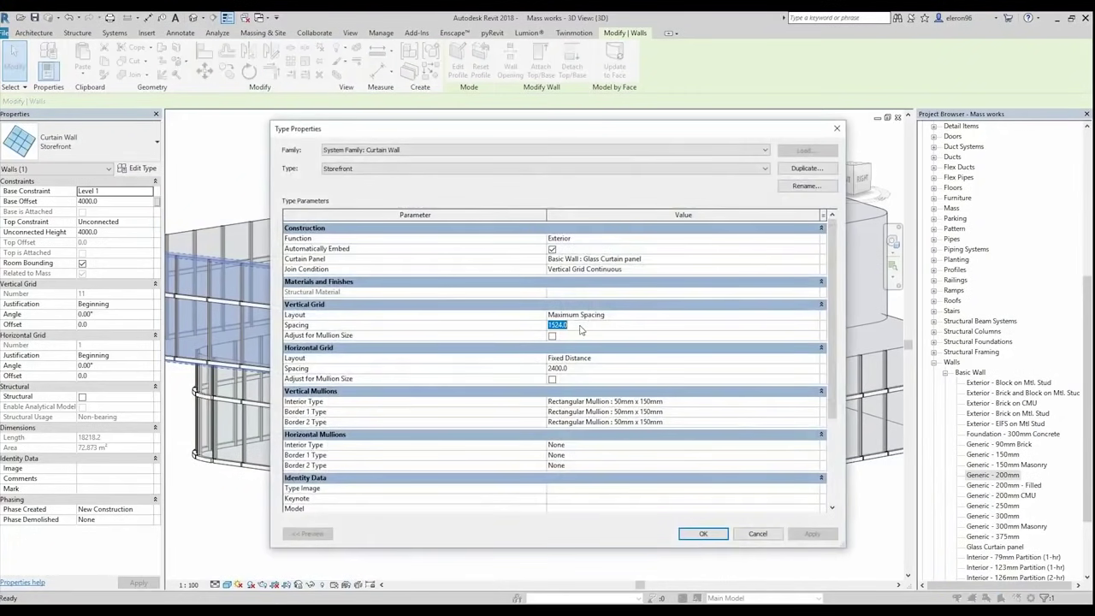
type("4000")
left_click(578, 369)
type("1500")
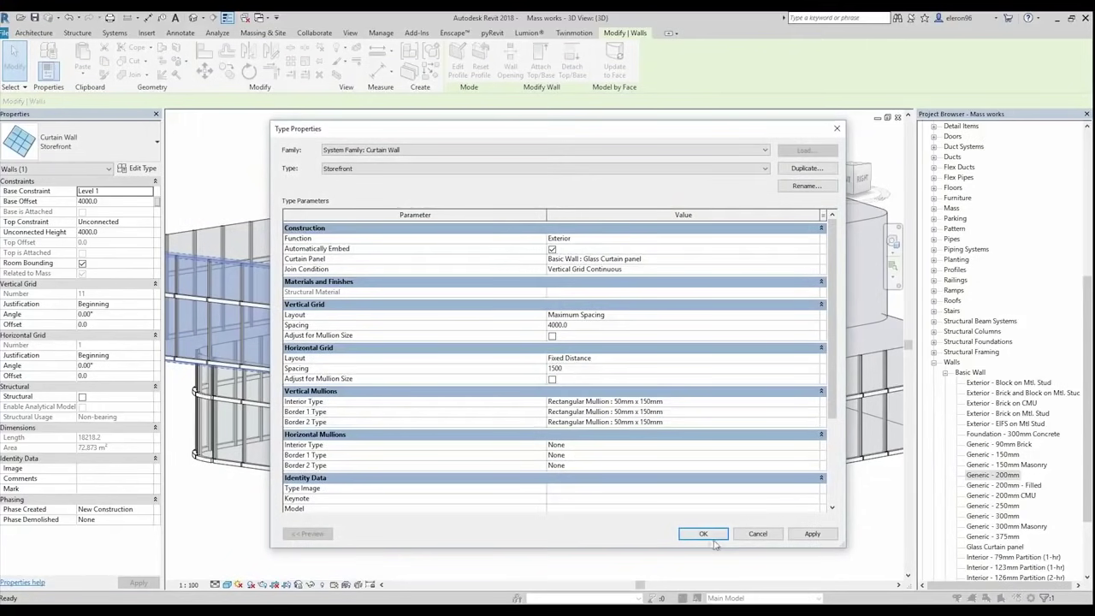
left_click(707, 539)
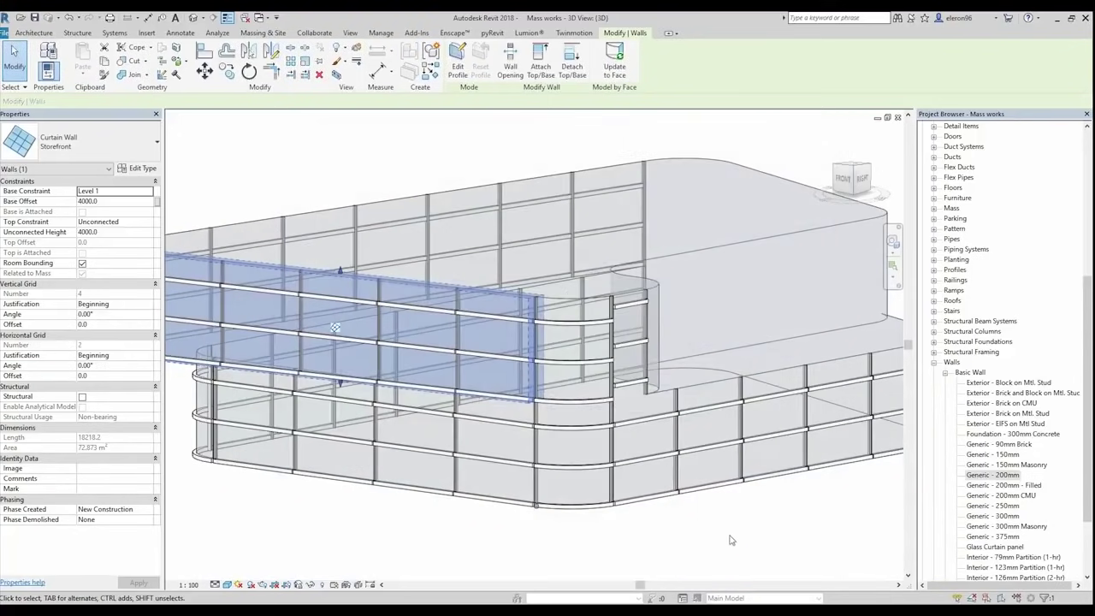
left_click(710, 520)
scroll(667, 441, "down", 3)
middle_click_drag(667, 441, 590, 431, "shift")
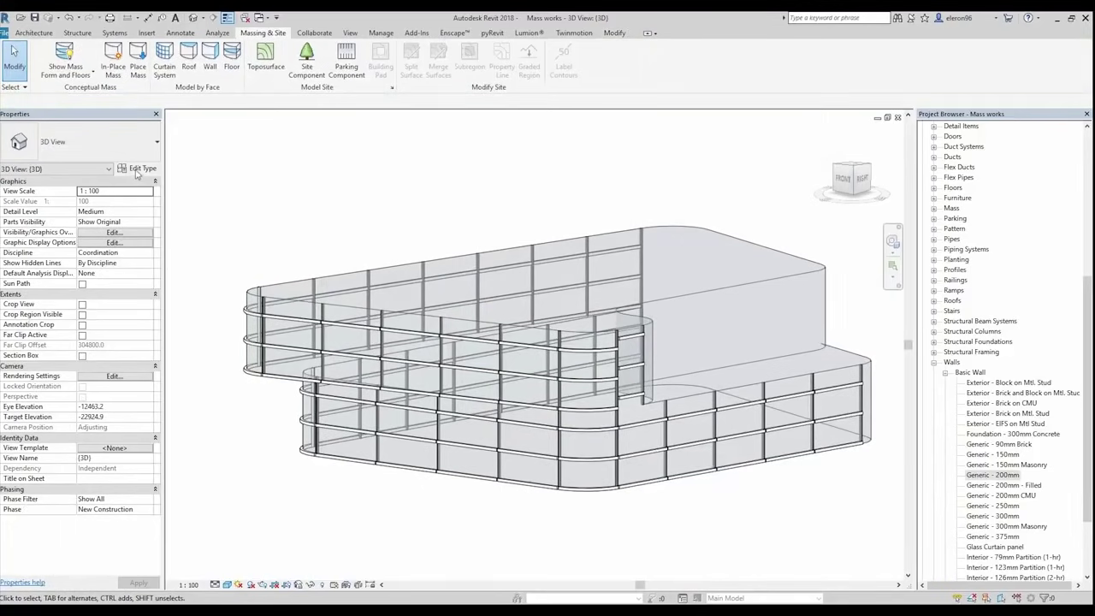
left_click(364, 313)
key("Escape")
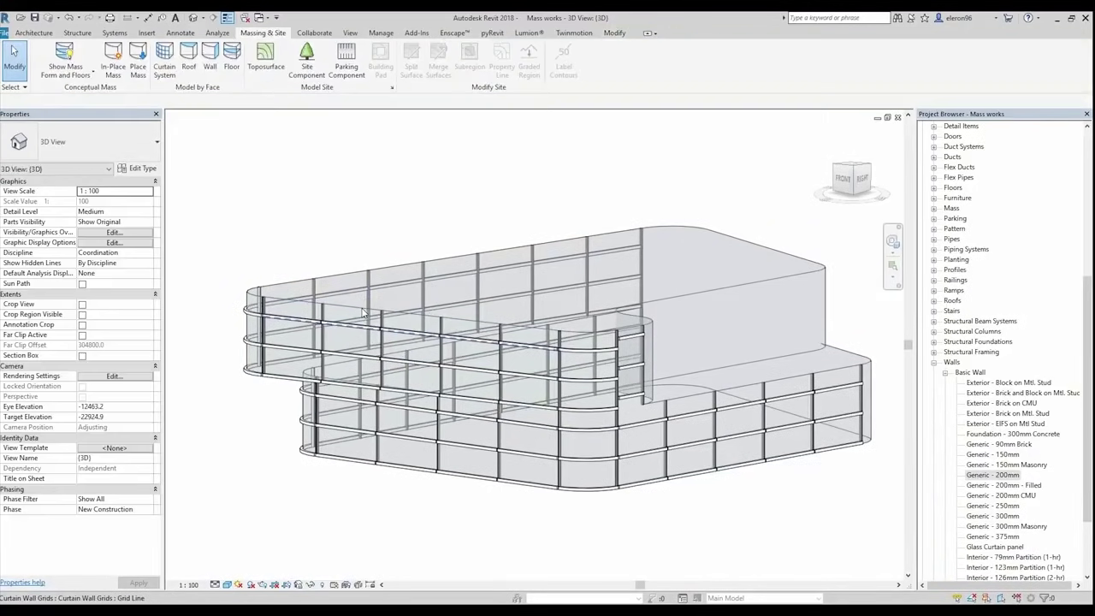
Step: Swap the spacings to vertical 1500 and horizontal 4000 on the Storefront type
left_click(373, 317)
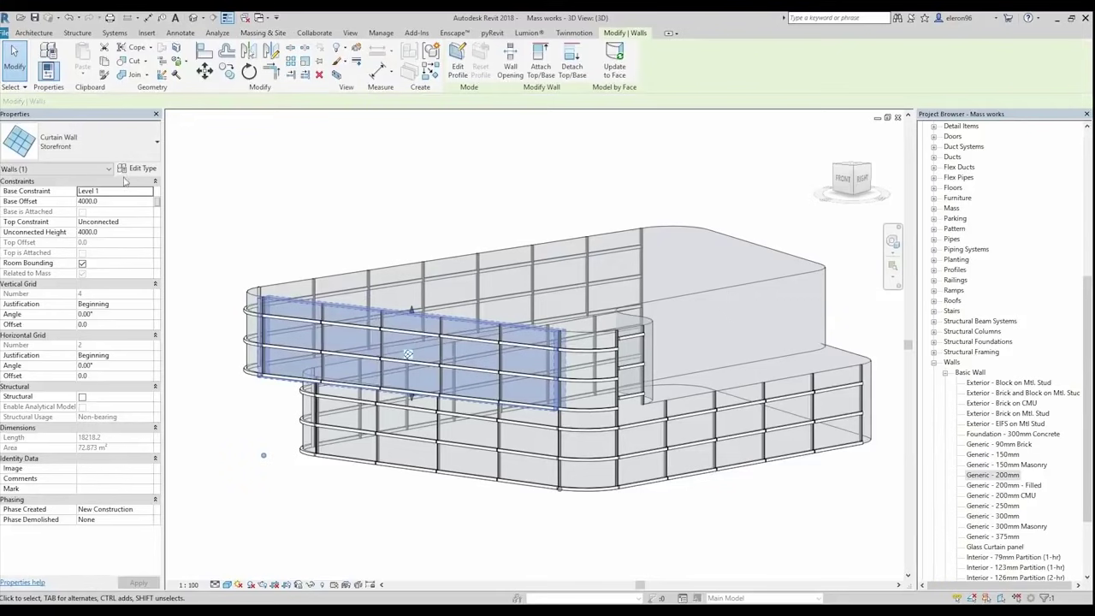
left_click(140, 168)
left_click(600, 328)
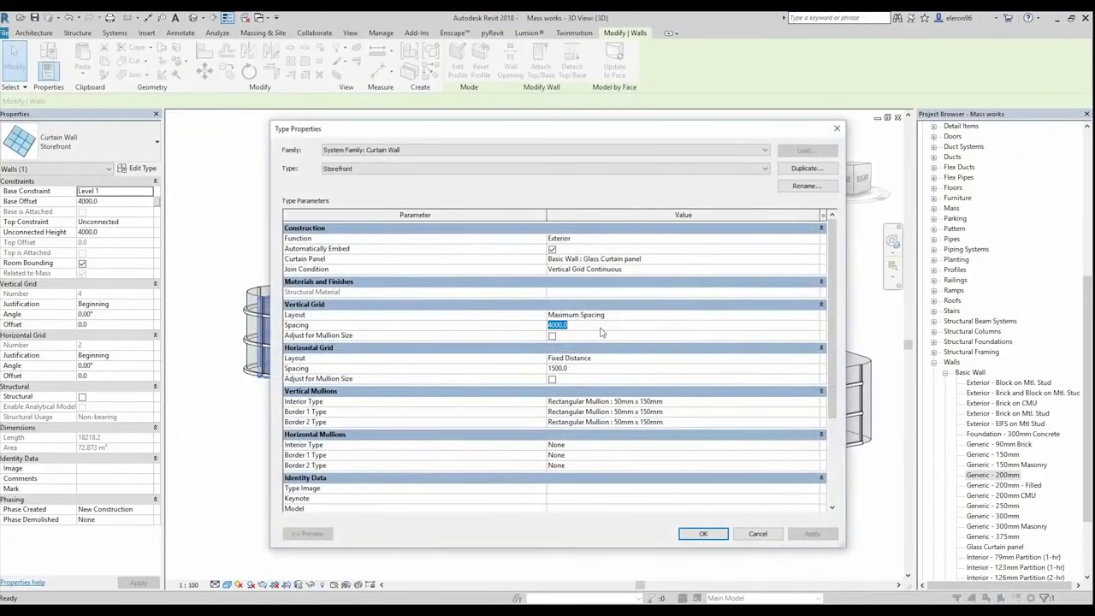
type("50")
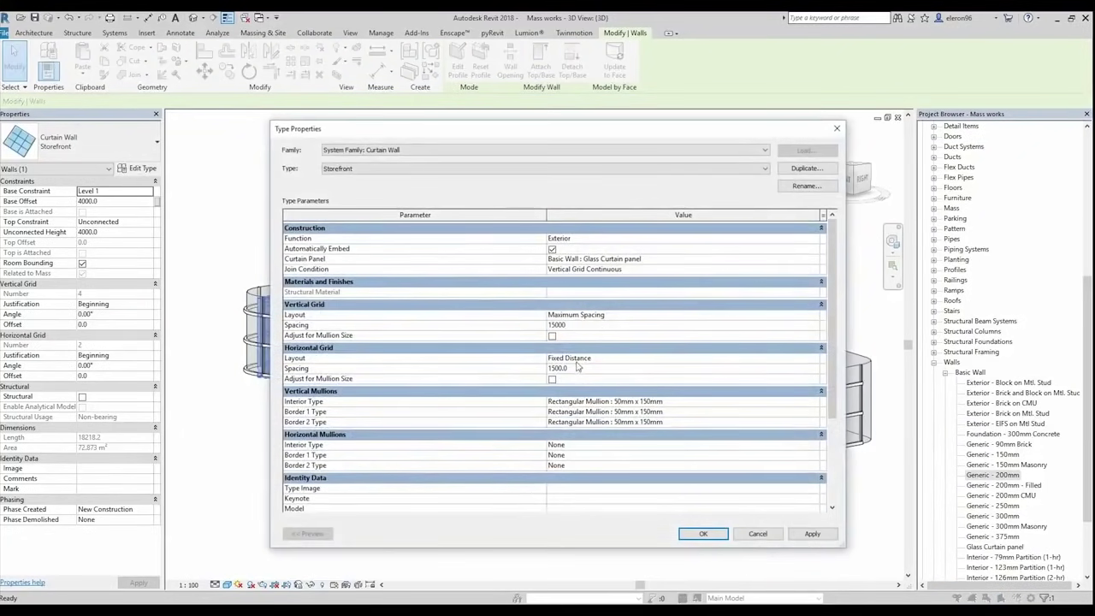
left_click(577, 368)
type("400")
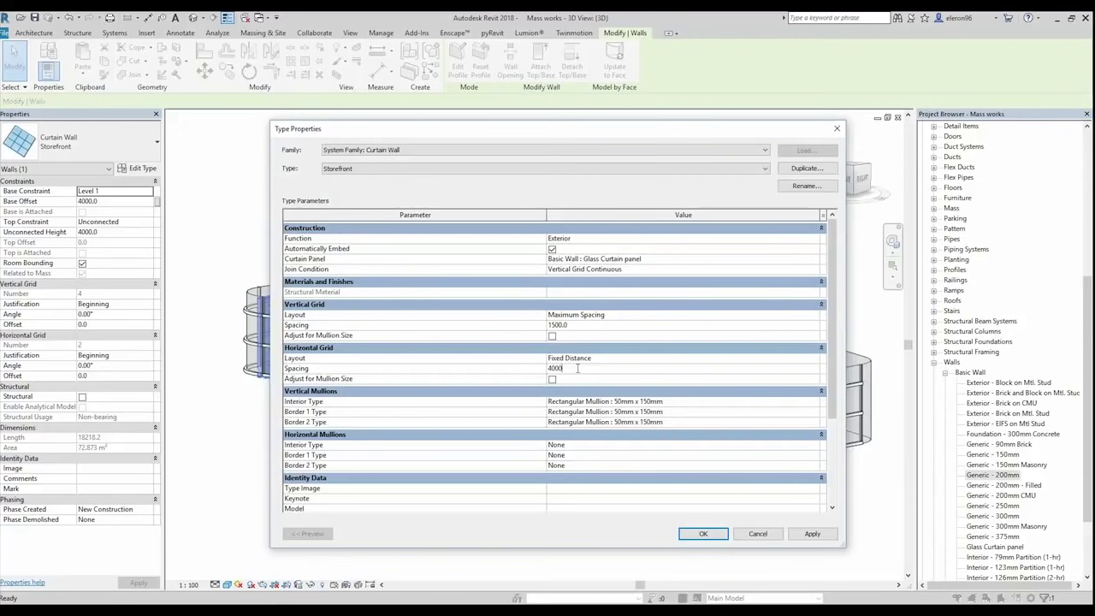
left_click(712, 532)
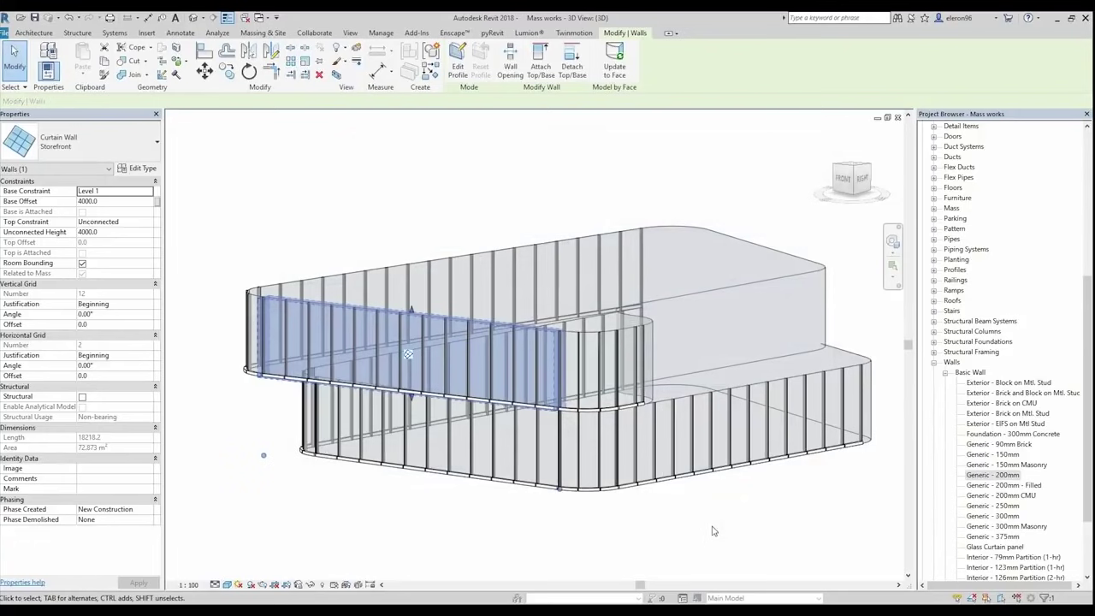
left_click(713, 531)
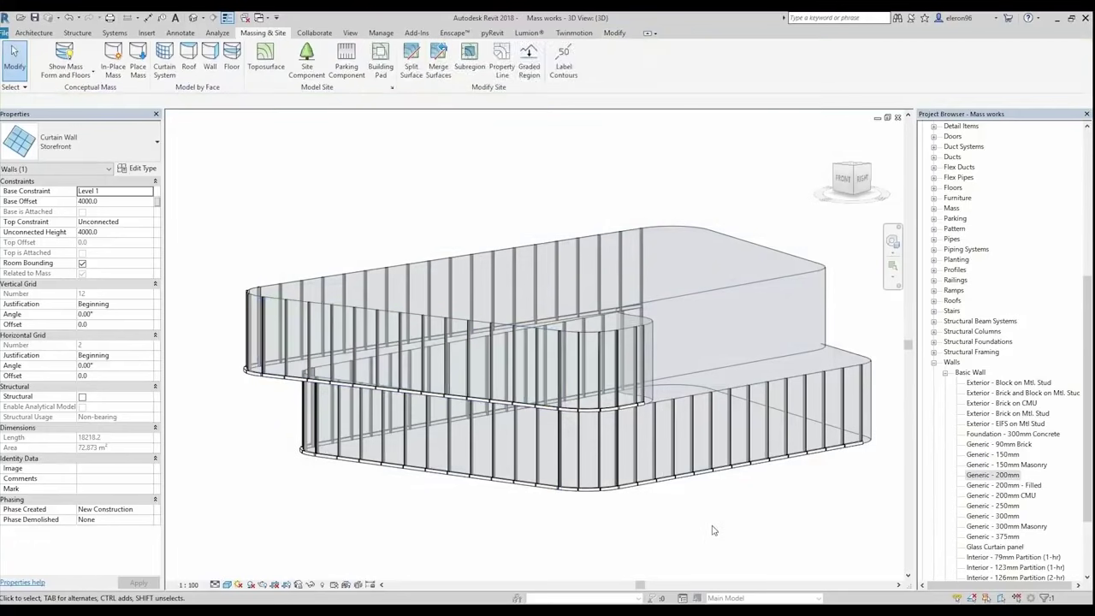
Step: Select the Storefront curtain wall and set its vertical grid spacing to 2000
mouse_move(712, 524)
middle_mouse_down("shift")
mouse_move(565, 495)
mouse_move(670, 488)
mouse_move(616, 379)
mouse_move(655, 505)
mouse_move(545, 271)
mouse_move(723, 589)
mouse_move(542, 374)
mouse_move(511, 368)
middle_mouse_up("shift")
scroll(566, 496, "up", 5)
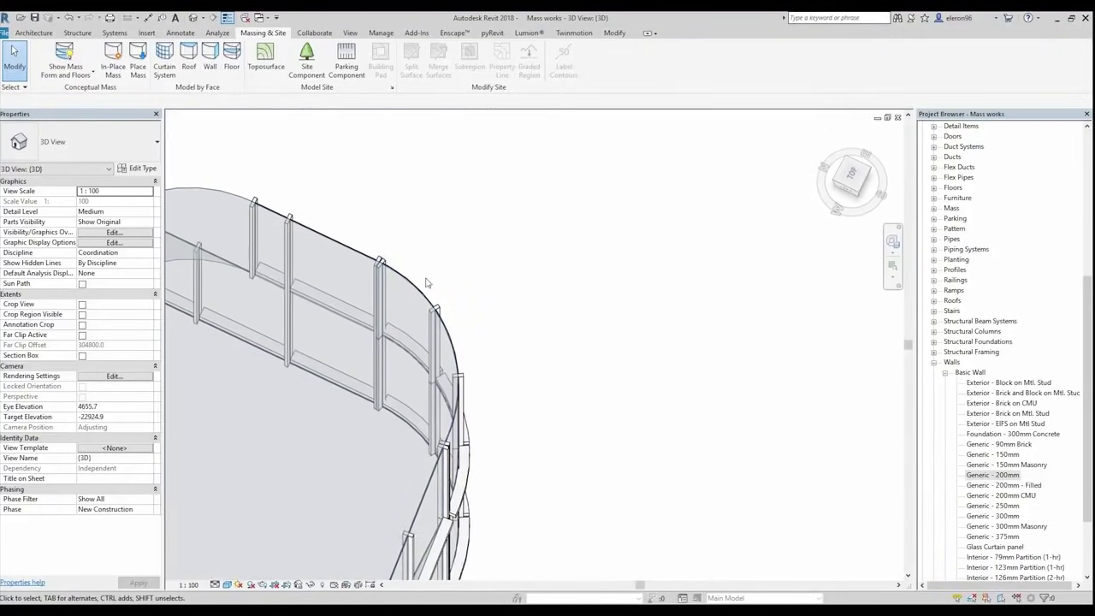
scroll(428, 283, "down", 3)
scroll(427, 282, "down", 3)
mouse_move(428, 283)
middle_mouse_down()
mouse_move(411, 151)
mouse_move(521, 245)
mouse_move(428, 222)
middle_mouse_up()
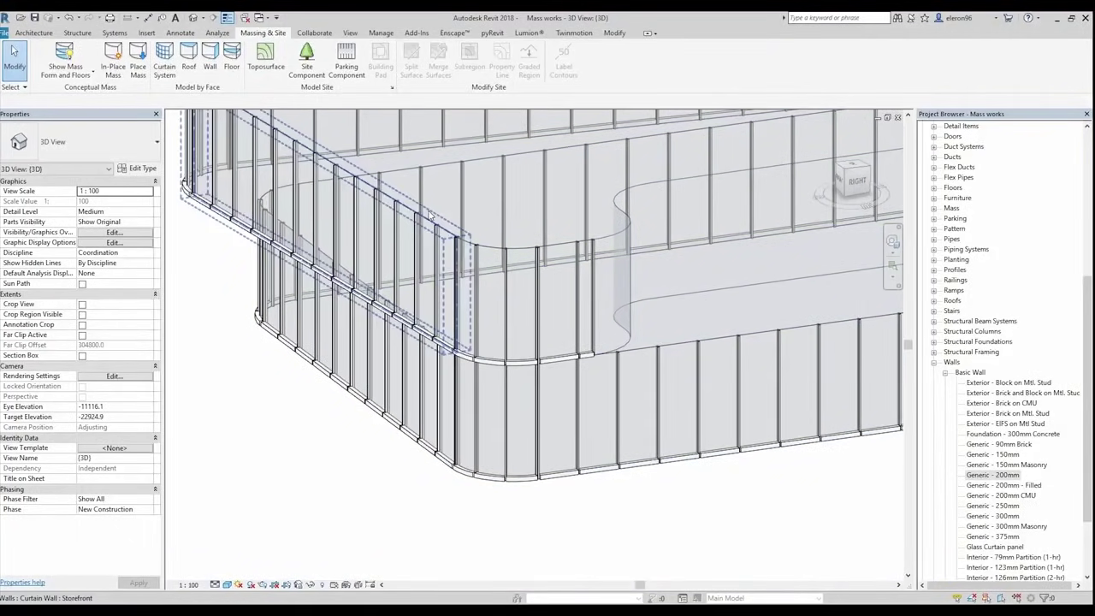
left_click(430, 220)
left_click(139, 169)
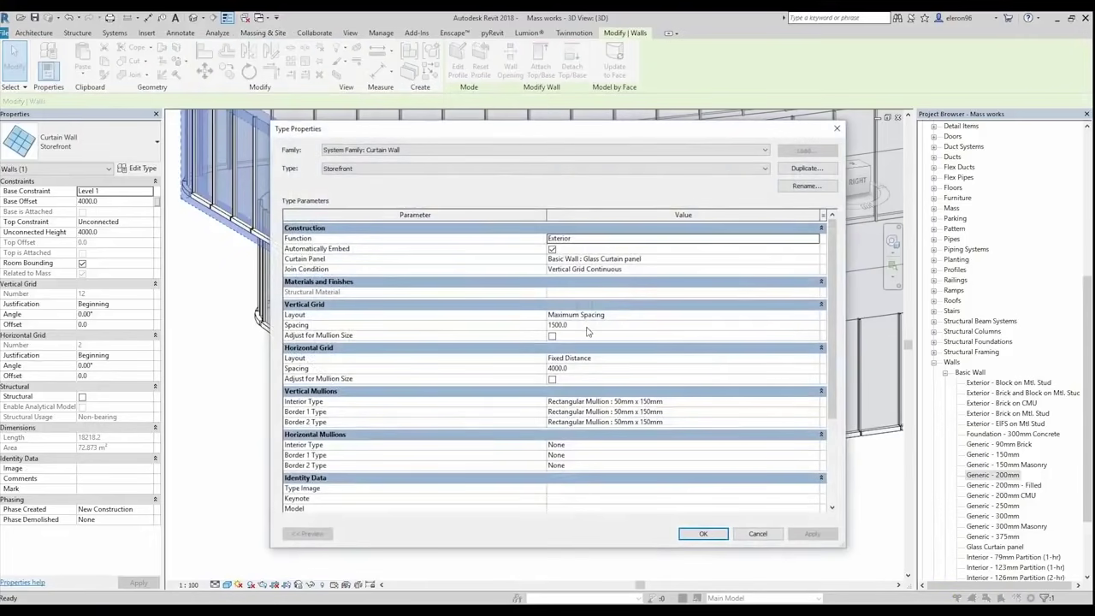
left_click(587, 327)
type("200")
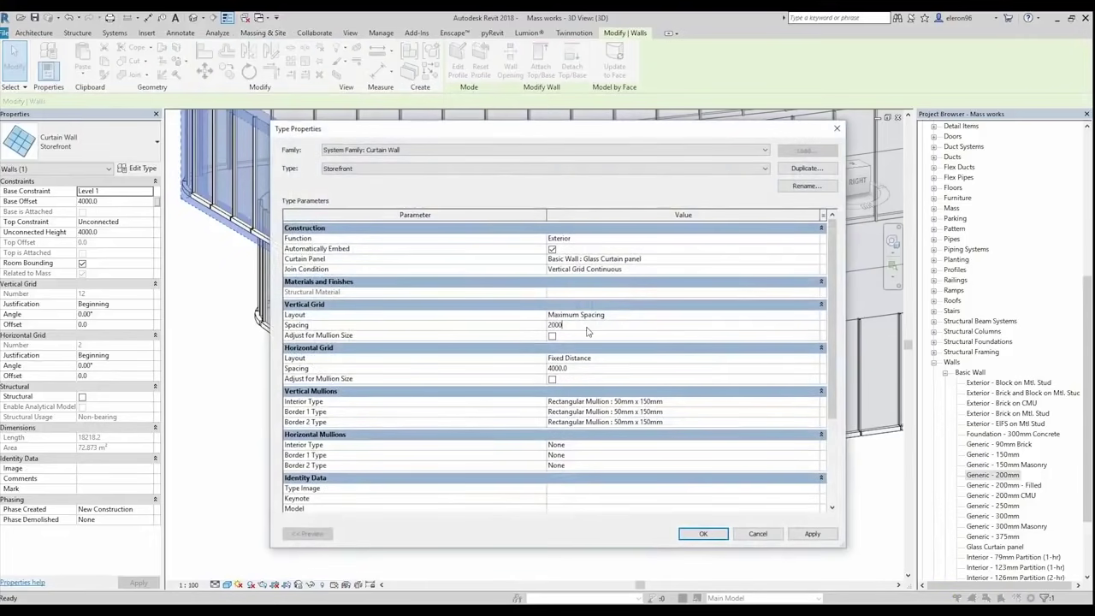
left_click(703, 534)
Step: Orbit out and clear the selection to view the wider glass divisions
scroll(601, 479, "down", 3)
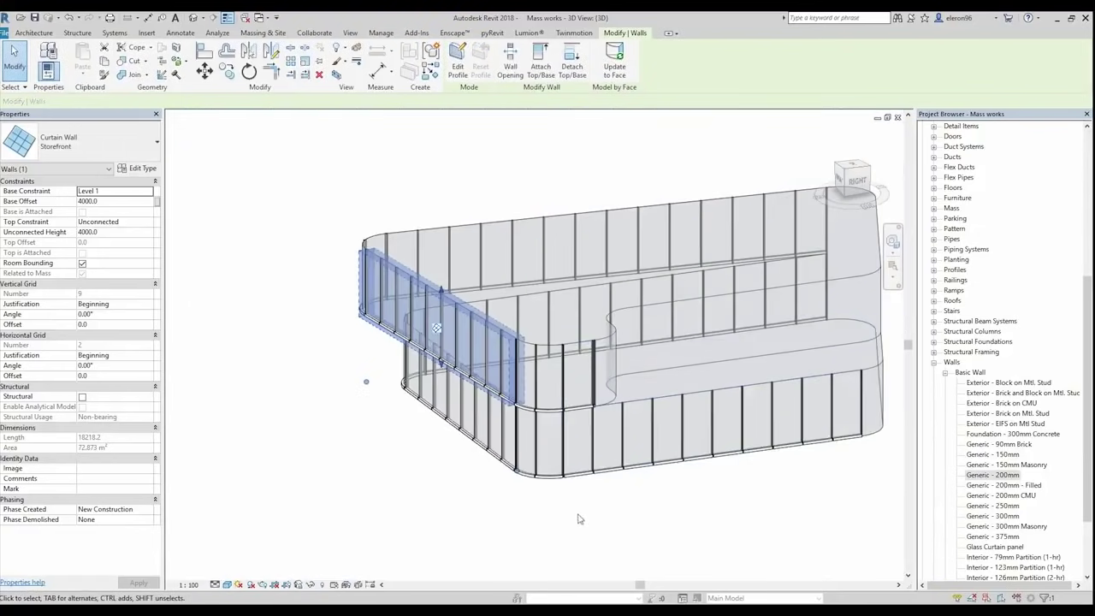
mouse_move(601, 479)
middle_mouse_down("shift")
mouse_move(642, 475)
mouse_move(590, 483)
middle_mouse_up("shift")
key("Escape")
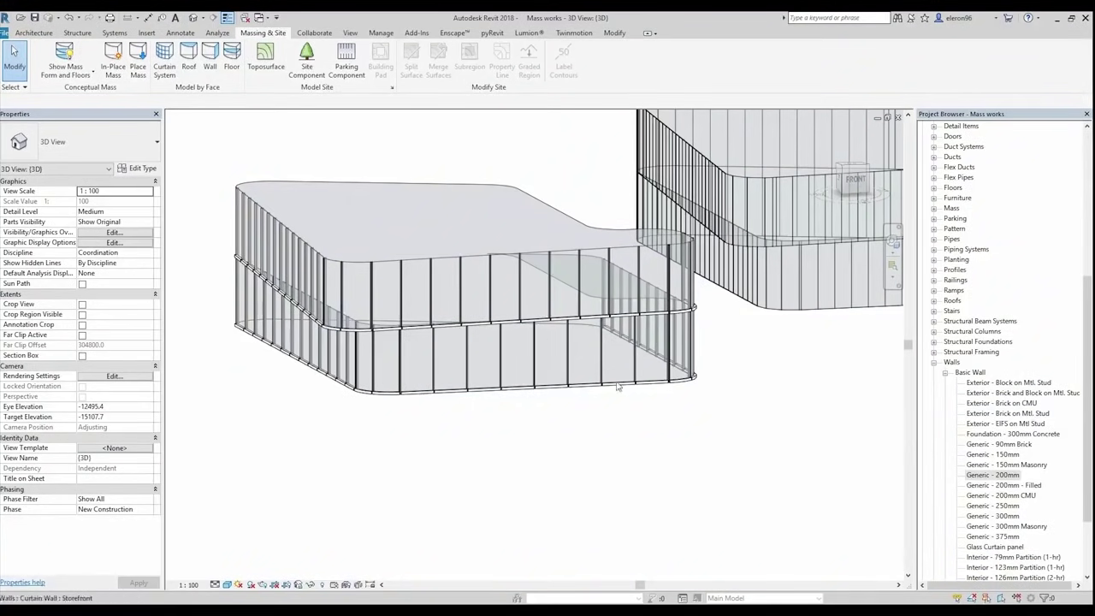
middle_click_drag(631, 414, 620, 430)
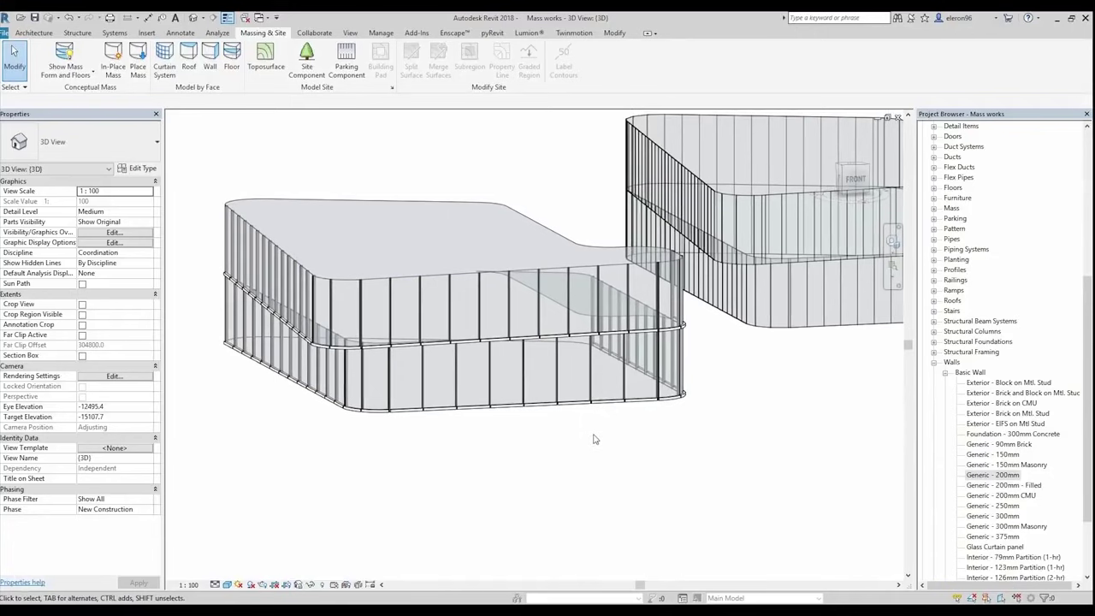